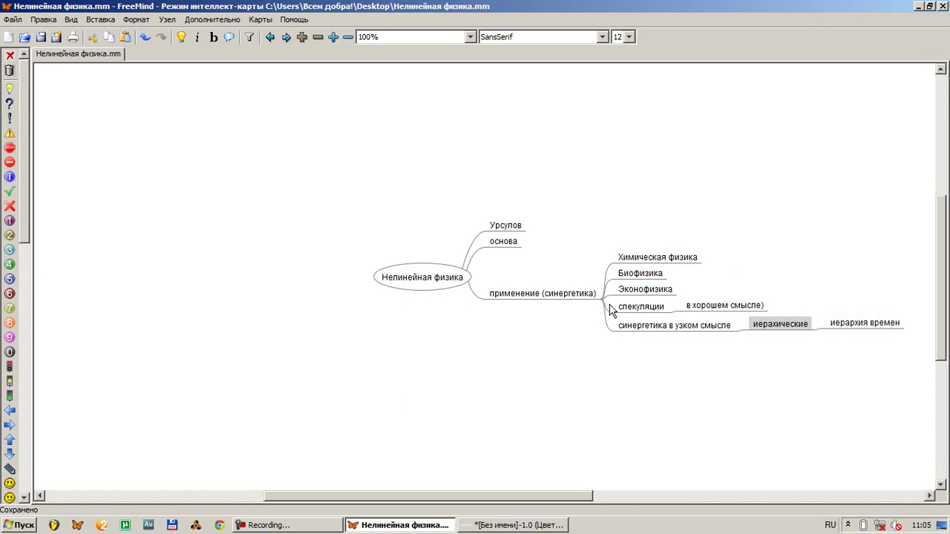
# Add a "Литература" branch directly below "основа" with an empty child node, and save the map
pyautogui.press('Left')
pyautogui.press('Left')
pyautogui.press('Left')
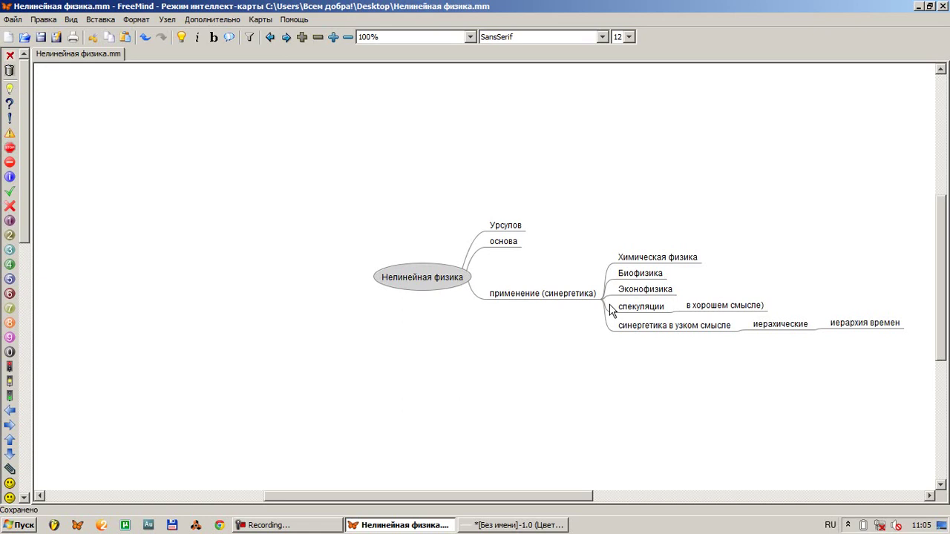
pyautogui.hotkey('alt', 'Tab')
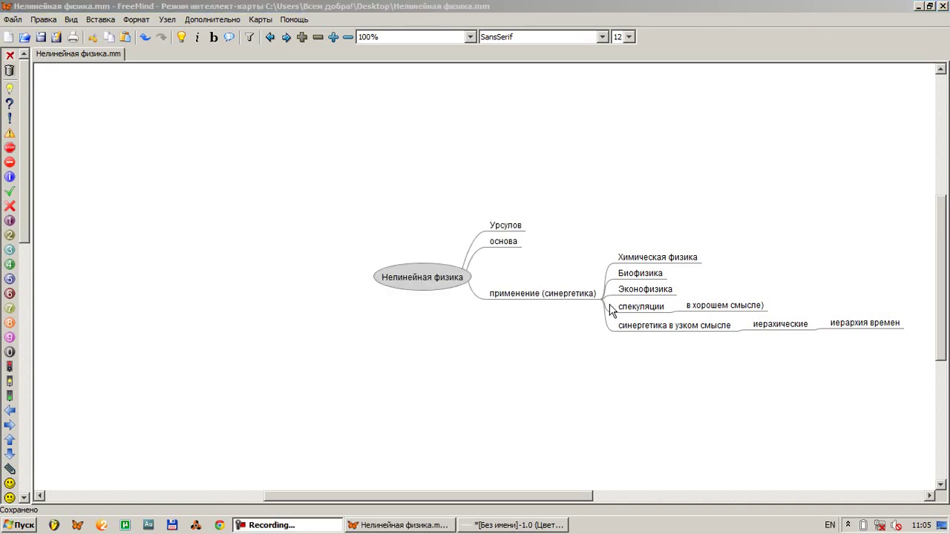
pyautogui.doubleClick(507, 245)
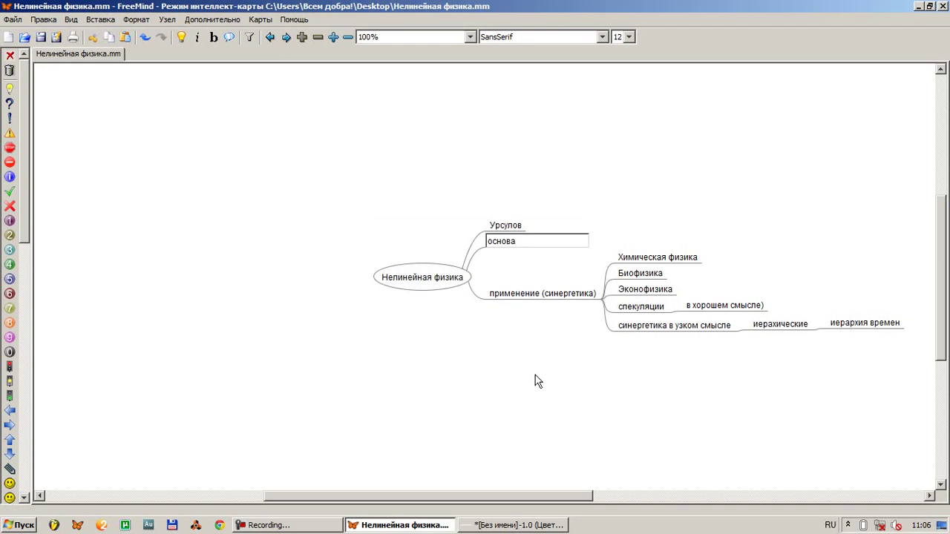
pyautogui.press('Return')
pyautogui.press('Return')
pyautogui.write('Литература')
pyautogui.press('Return')
pyautogui.press('Insert')
pyautogui.press('Return')
pyautogui.hotkey('ctrl', 's')
# Switch to the GIMP notes canvas and draw full-height vertical divider lines separating it into columns, undoing stray strokes
pyautogui.hotkey('alt', 'Tab')
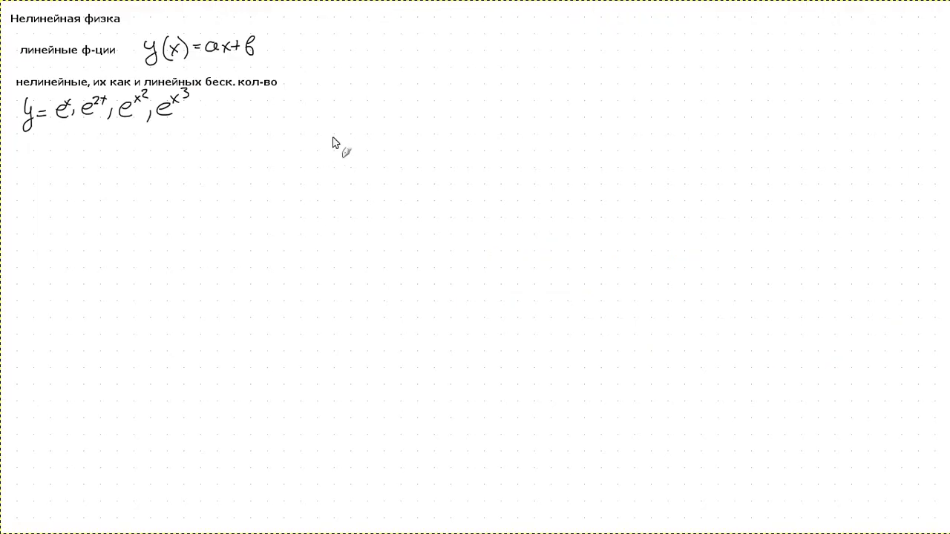
pyautogui.scroll(-5, 325, 133)
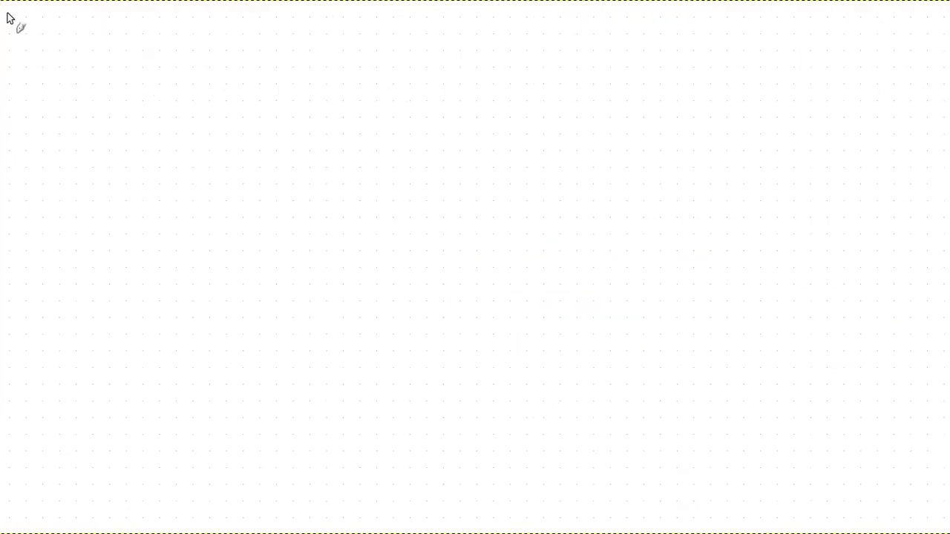
pyautogui.moveTo(3, 11); pyautogui.dragTo(2, 513)
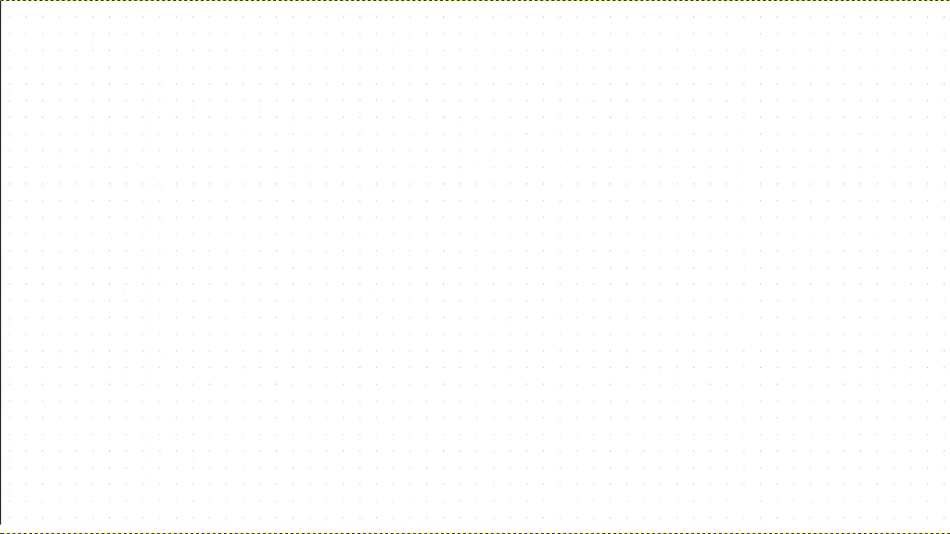
pyautogui.hscroll(-5, 2, 523)
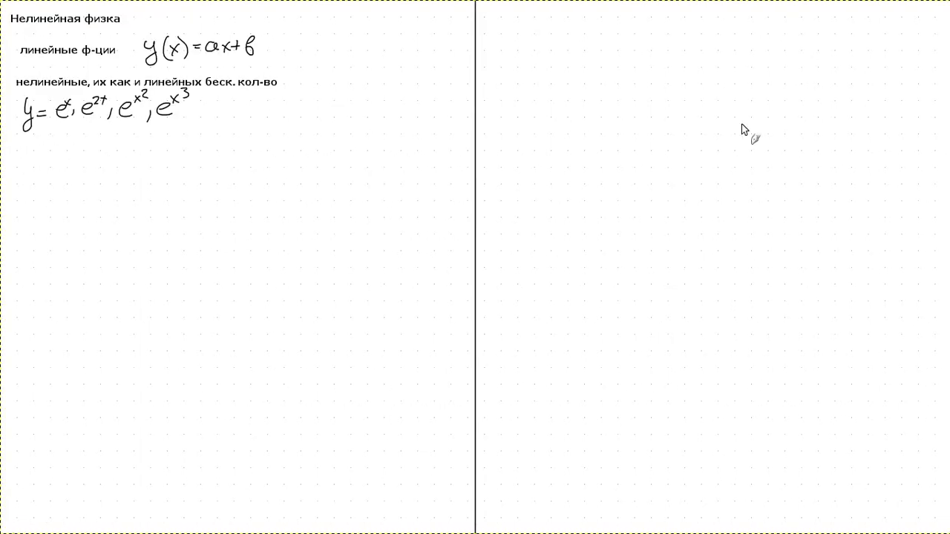
pyautogui.moveTo(948, 15); pyautogui.dragTo(921, 520)
pyautogui.hotkey('ctrl', 'z')
pyautogui.moveTo(779, 401); pyautogui.dragTo(621, 374)
pyautogui.hotkey('ctrl', 'z')
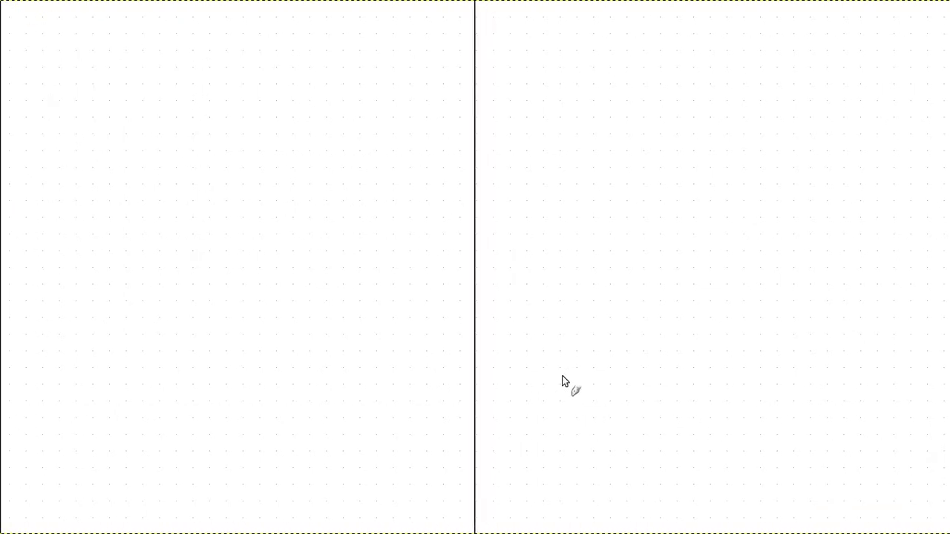
pyautogui.moveTo(201, 176); pyautogui.dragTo(161, 191)
pyautogui.hotkey('ctrl', 'z')
# Begin saving the image and create a new folder named "!11rdPart" inside Docs
pyautogui.hotkey('ctrl', 's')
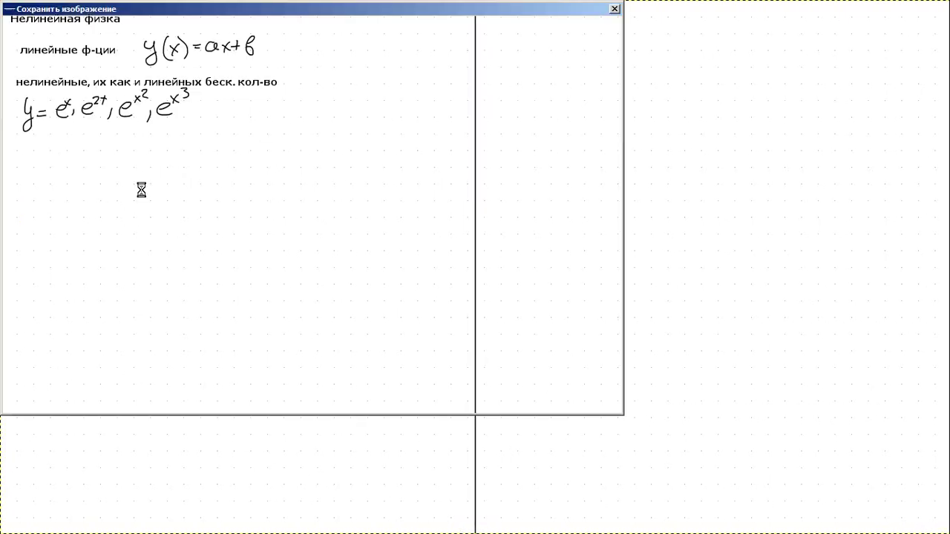
pyautogui.click(41, 242)
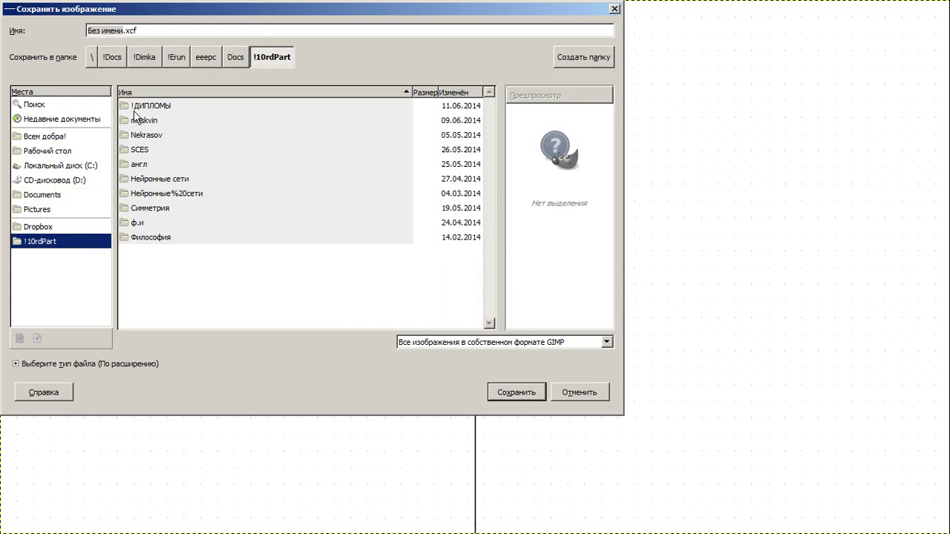
pyautogui.click(229, 60)
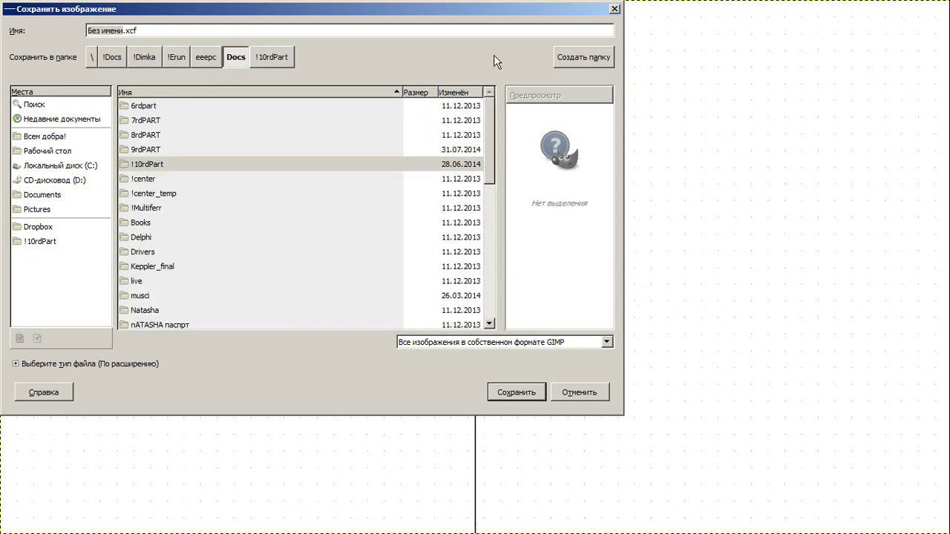
pyautogui.click(564, 56)
pyautogui.write('!11к')
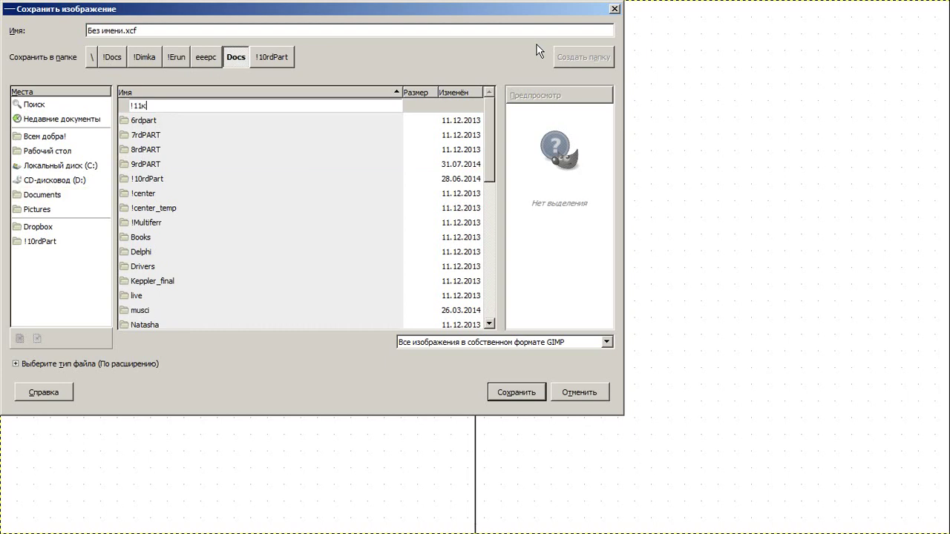
pyautogui.press('BackSpace')
pyautogui.write('rdPart')
pyautogui.press('Return')
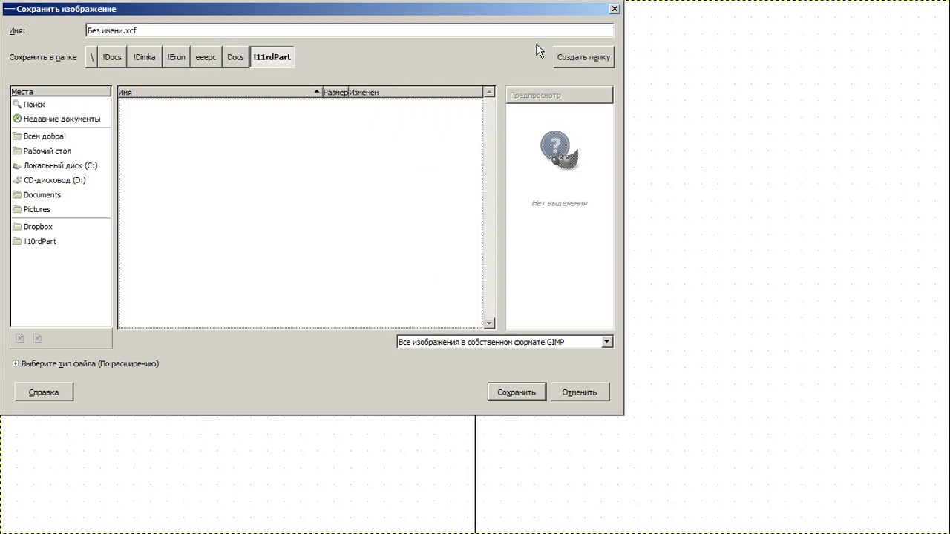
# Create a subfolder named "Нелинейная физика" inside !11rdPart for the image
pyautogui.click(564, 57)
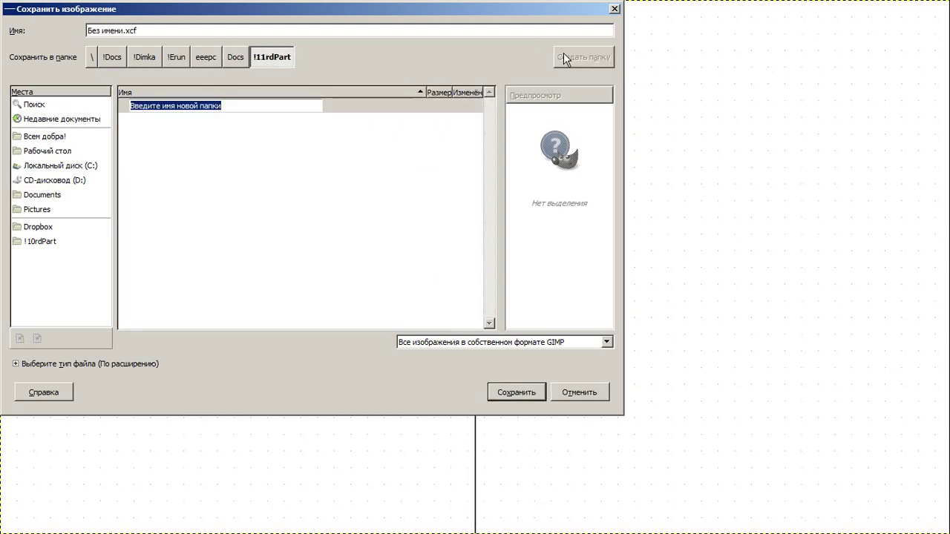
pyautogui.write('Yt')
pyautogui.press('BackSpace')
pyautogui.press('BackSpace')
pyautogui.write('Нелинейна')
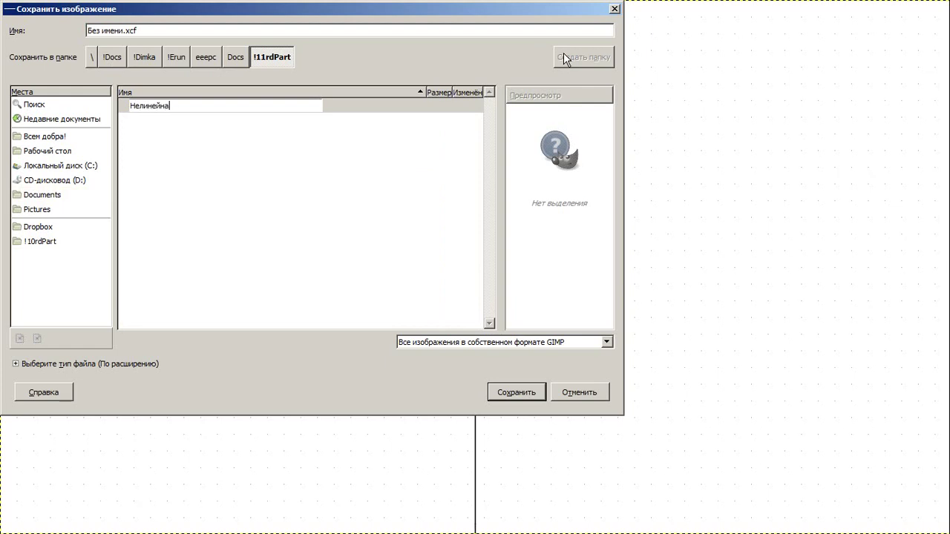
pyautogui.write('я физика')
pyautogui.press('Return')
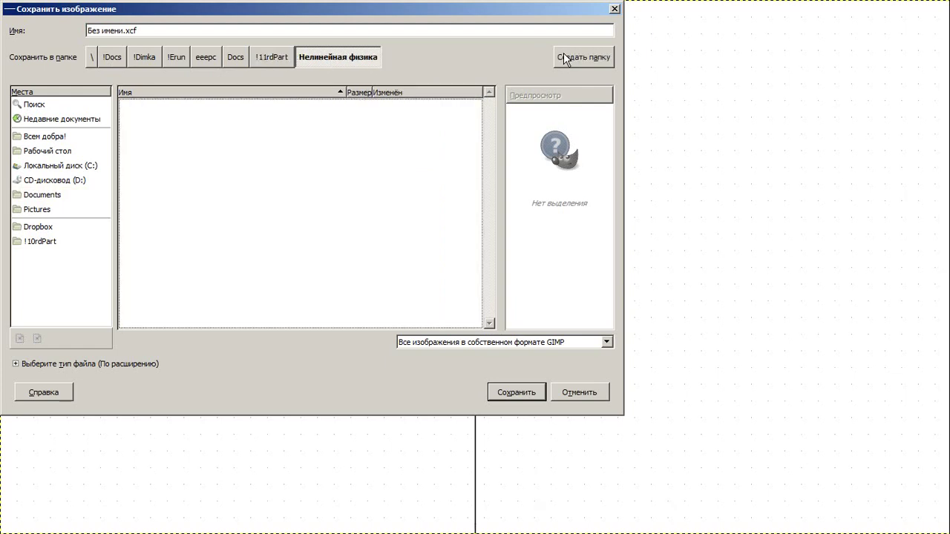
# Name the image 01.xcf and save it in the "Нелинейная физика" folder
pyautogui.click(247, 31)
pyautogui.press('BackSpace')
pyautogui.press('BackSpace')
pyautogui.press('BackSpace')
pyautogui.press('BackSpace')
pyautogui.press('BackSpace')
pyautogui.press('BackSpace')
pyautogui.press('BackSpace')
pyautogui.press('BackSpace')
pyautogui.press('BackSpace')
pyautogui.press('BackSpace')
pyautogui.press('BackSpace')
pyautogui.press('BackSpace')
pyautogui.press('BackSpace')
pyautogui.write('01.xcf')
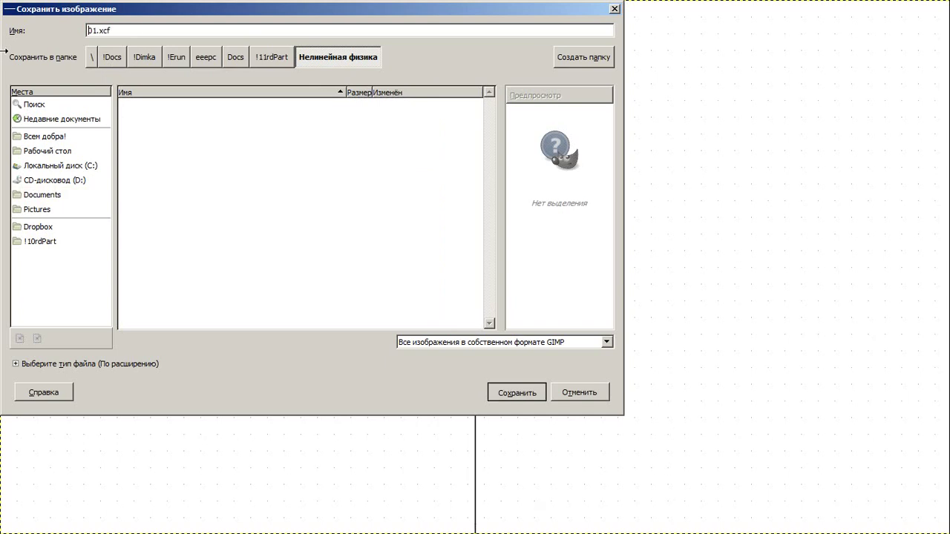
pyautogui.press('Return')
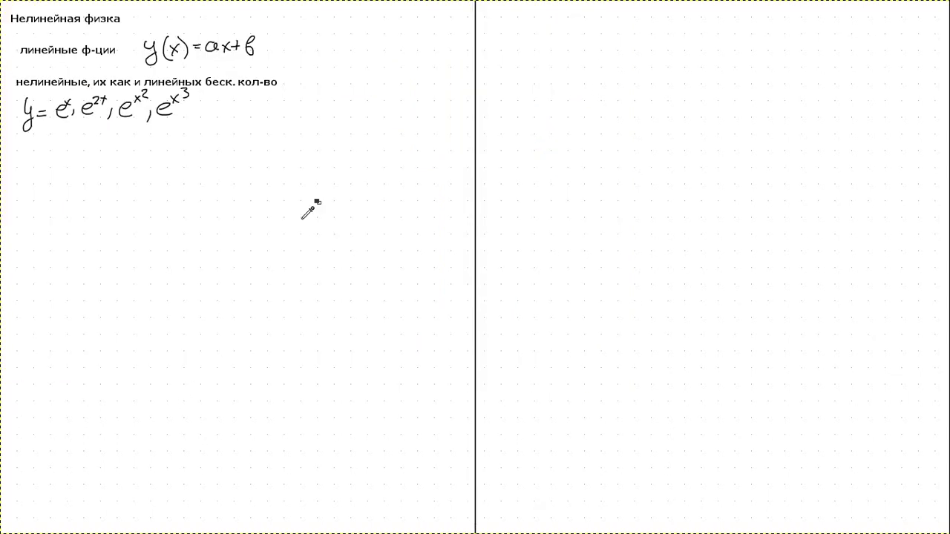
# Bookmark the !11rdPart folder among the save dialog's places, close the dialog without saving and undo the stray stroke
pyautogui.hotkey('ctrl', 'shift', 's')
pyautogui.click(55, 243)
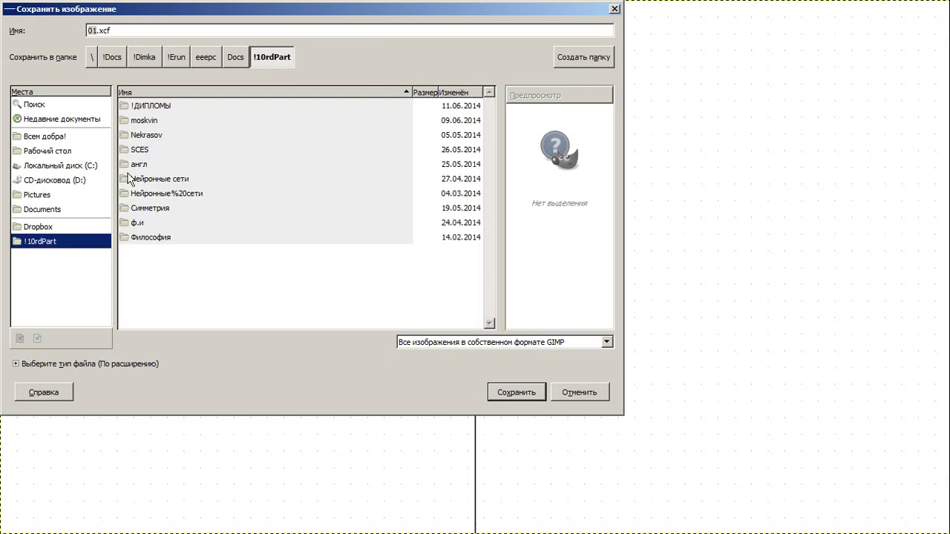
pyautogui.click(234, 57)
pyautogui.moveTo(152, 178); pyautogui.dragTo(47, 245)
pyautogui.click(41, 242)
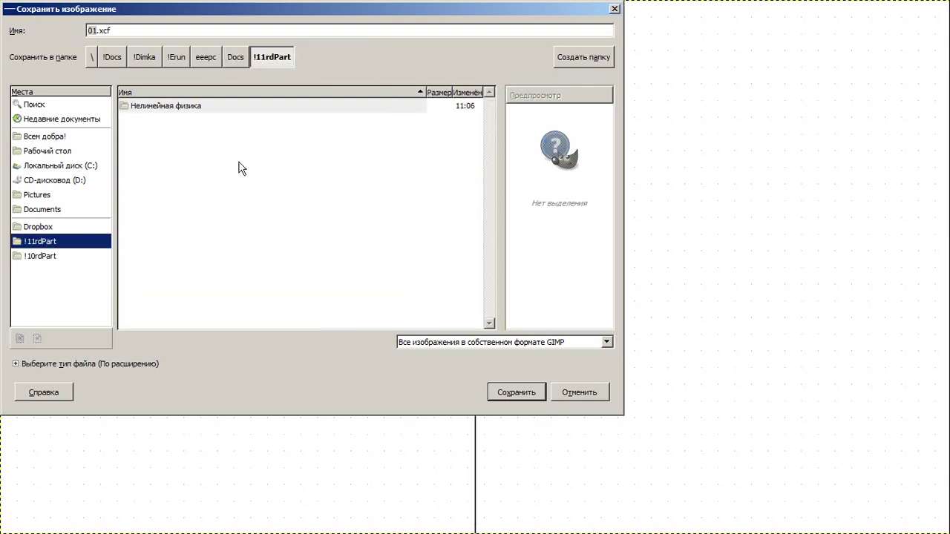
pyautogui.click(578, 387)
pyautogui.moveTo(198, 278); pyautogui.dragTo(127, 256)
pyautogui.hotkey('ctrl', 'z')
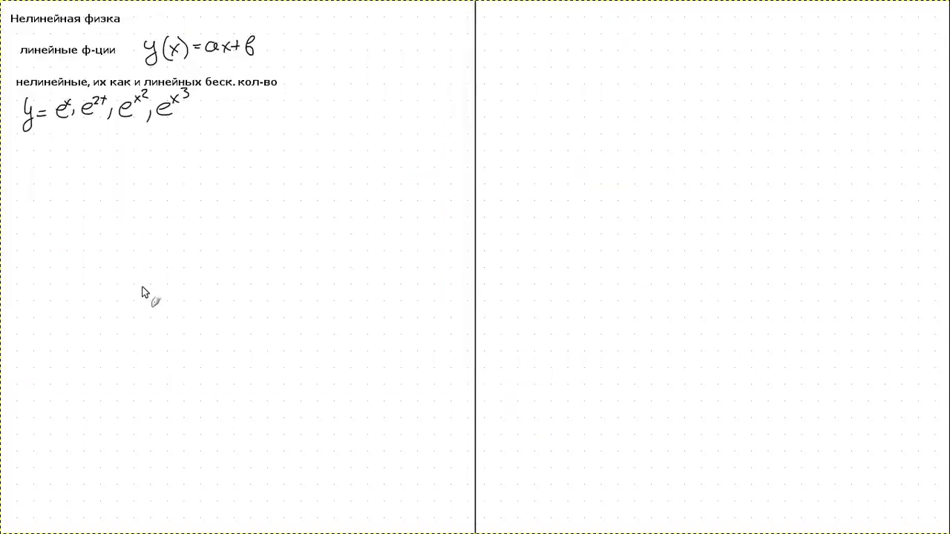
# Switch to FreeMind, enter "Заславский" in the child node under "Литература" and save the map
pyautogui.hotkey('alt', 'Tab')
pyautogui.hotkey('alt', 'Tab')
pyautogui.hotkey('alt', 'Tab')
pyautogui.hotkey('alt', 'Tab')
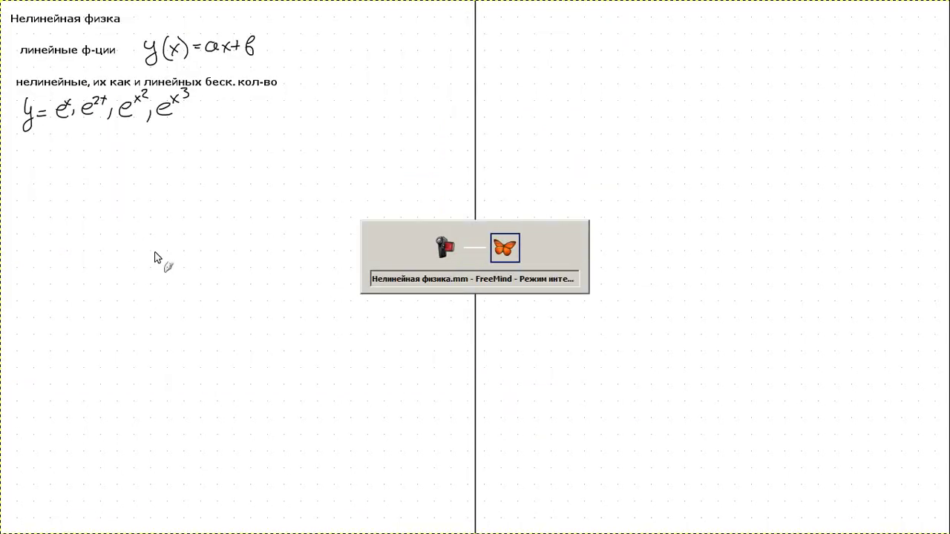
pyautogui.hotkey('alt', 'Tab')
pyautogui.write('З')
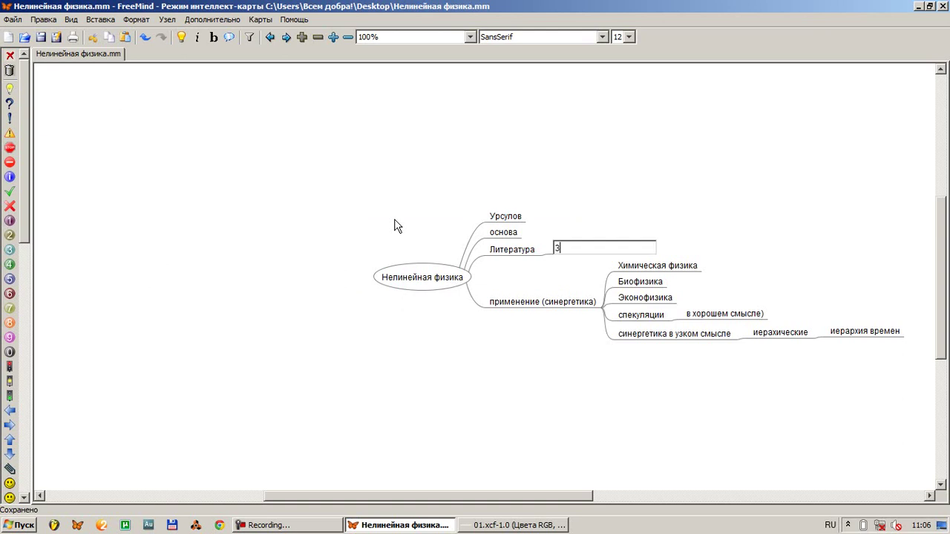
pyautogui.write('асплавский')
pyautogui.press('Return')
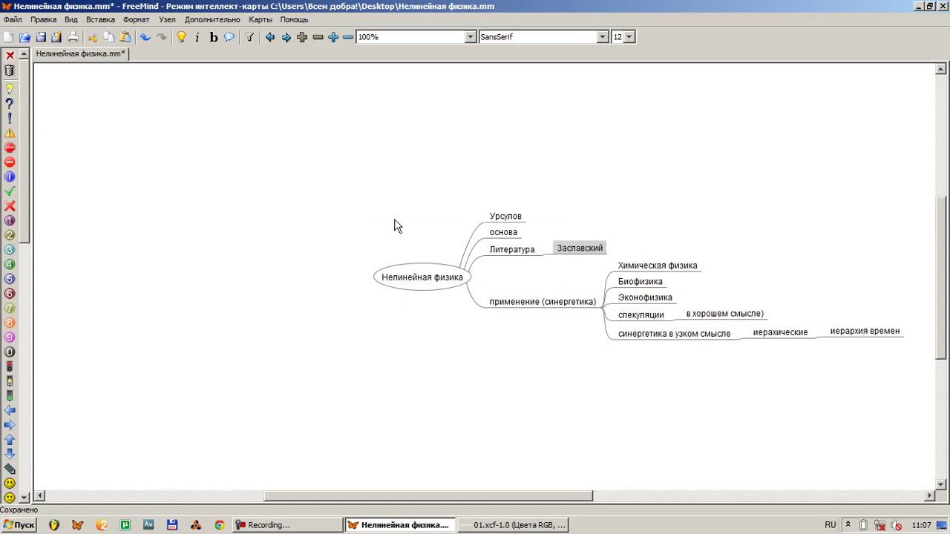
pyautogui.hotkey('ctrl', 's')
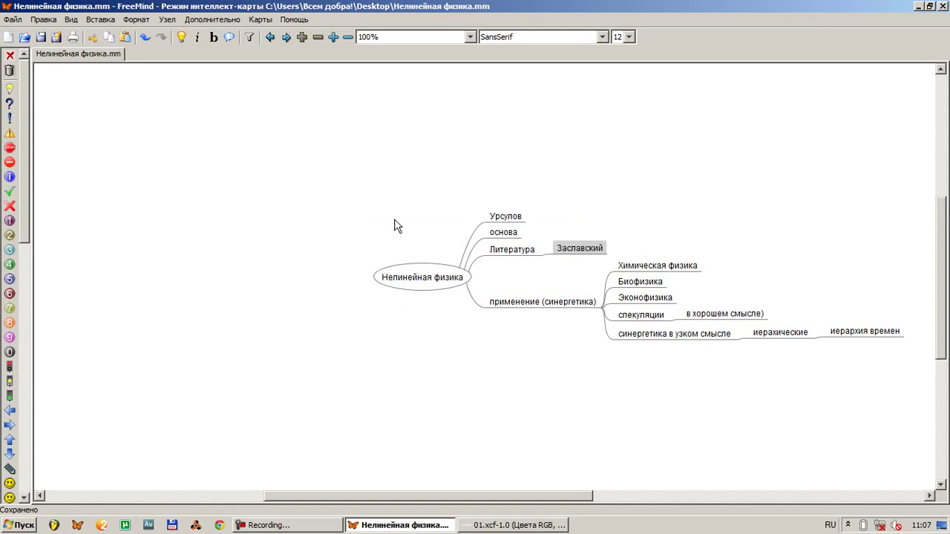
# Turn on Wi-Fi by running WIFI_ON.bat from the desktop and connect to the USUNet network
pyautogui.press('super+d')
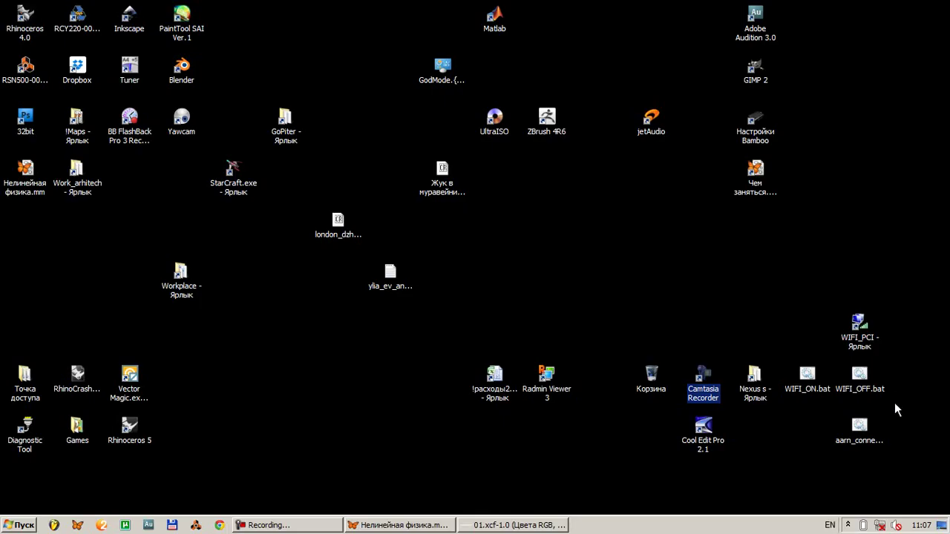
pyautogui.doubleClick(812, 377)
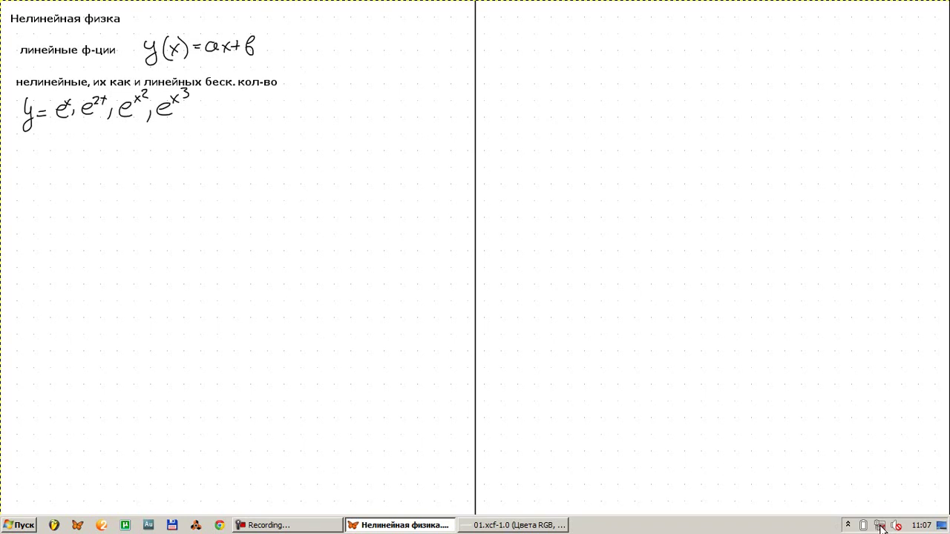
pyautogui.click(880, 526)
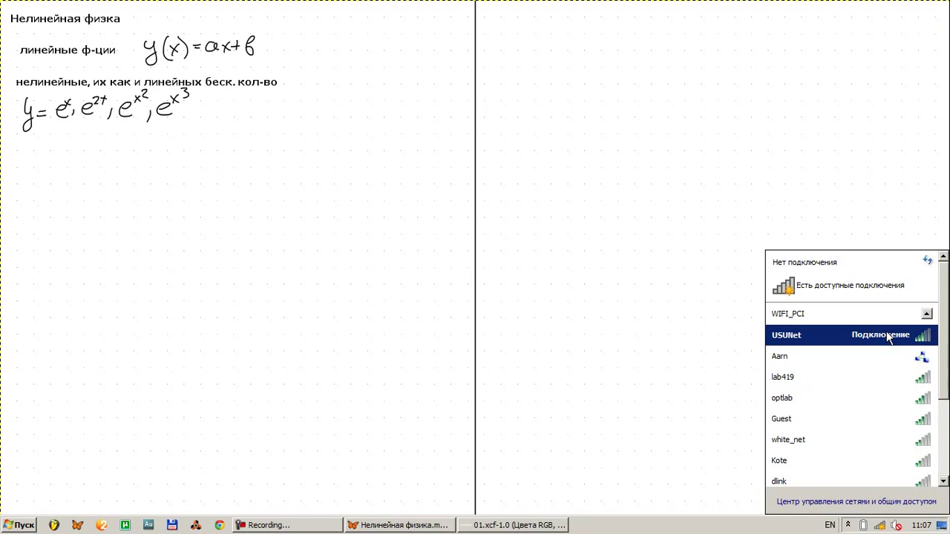
pyautogui.click(588, 284)
pyautogui.press('super')
pyautogui.press('Escape')
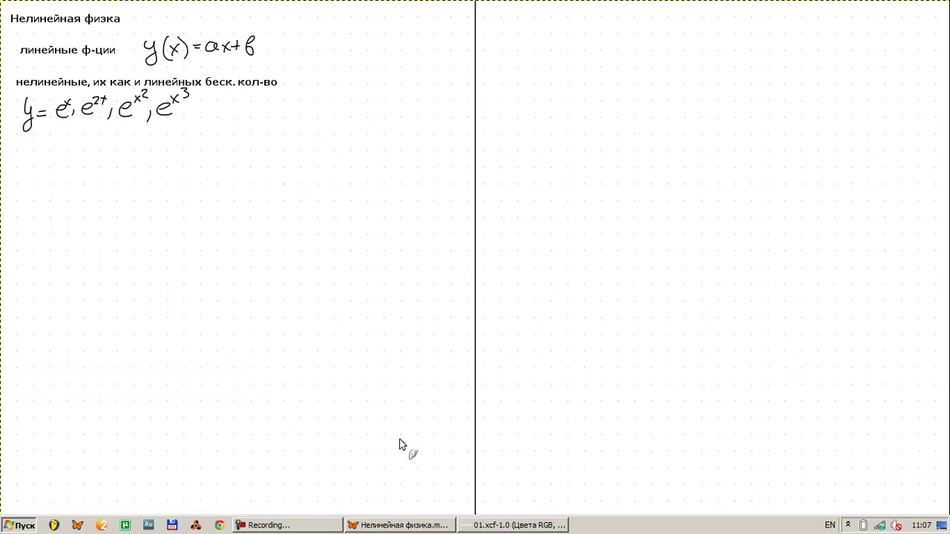
# Launch Chrome, return to the FreeMind map and extend the node under "Литература" to "Заславский Г.М."
pyautogui.click(225, 522)
pyautogui.hotkey('alt', 'Tab')
pyautogui.hotkey('alt', 'Tab')
pyautogui.hotkey('alt', 'Tab')
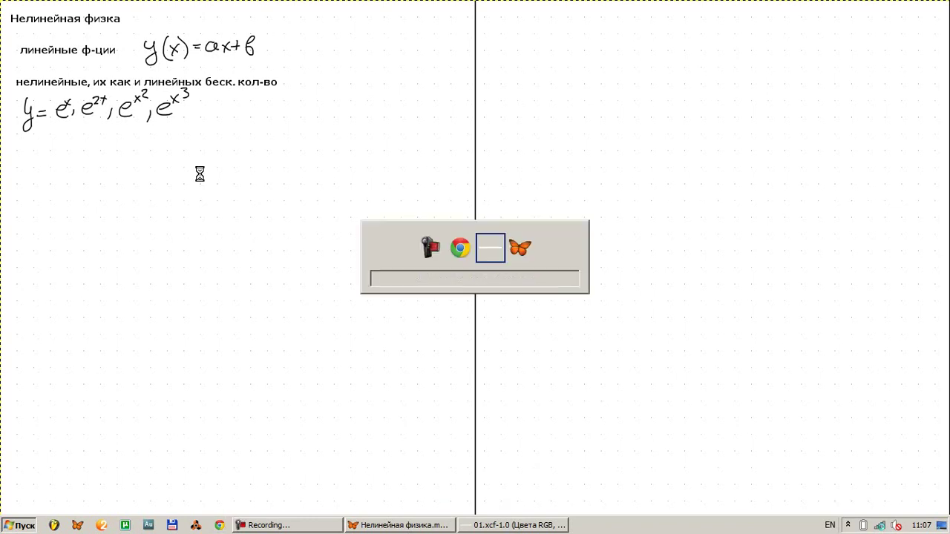
pyautogui.press('F2')
pyautogui.hotkey('alt', 'shift')
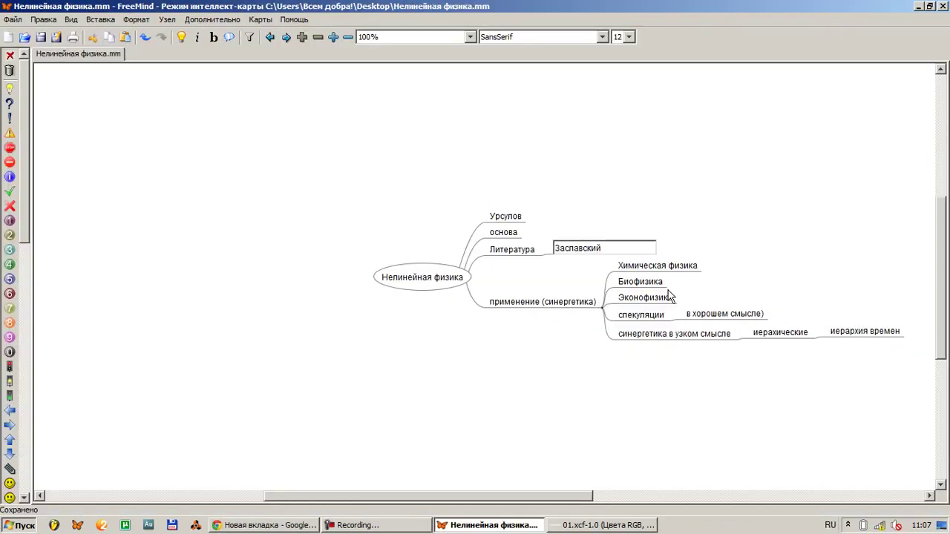
pyautogui.write('Г.М.')
pyautogui.press('Return')
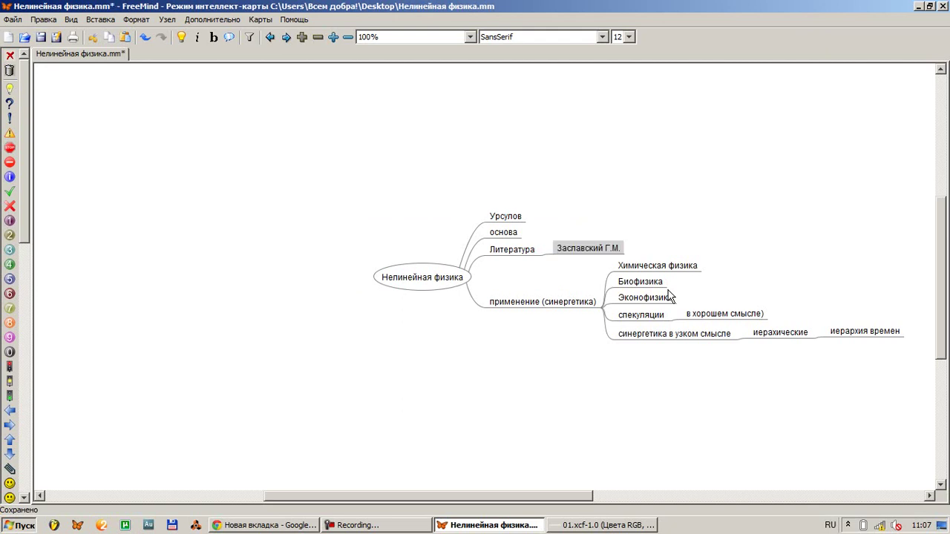
# Add a sibling node "Сагдеев Р.З." below "Заславский Г.М." and switch to Chrome
pyautogui.press('Return')
pyautogui.write('Сагдеев')
pyautogui.press('Return')
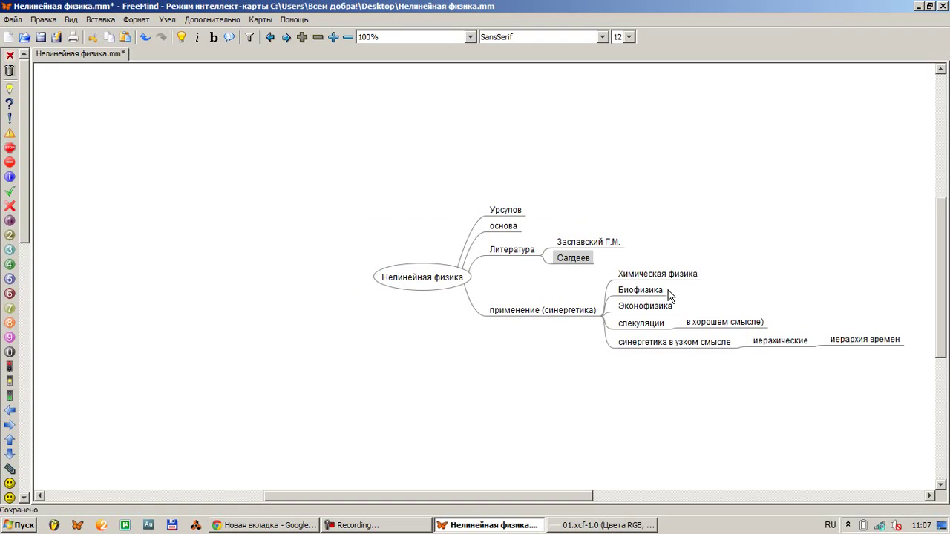
pyautogui.press('F2')
pyautogui.write('Р.З.')
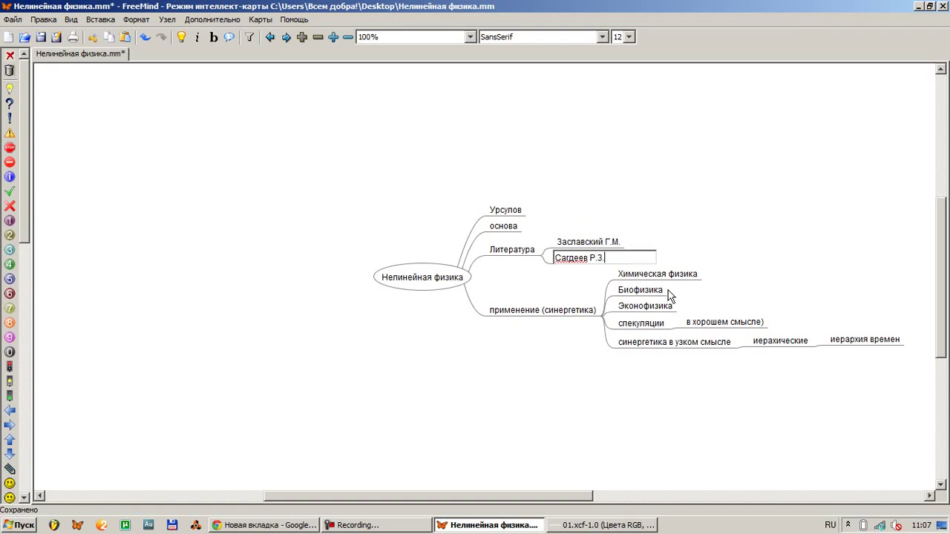
pyautogui.press('Return')
pyautogui.hotkey('alt', 'Tab')
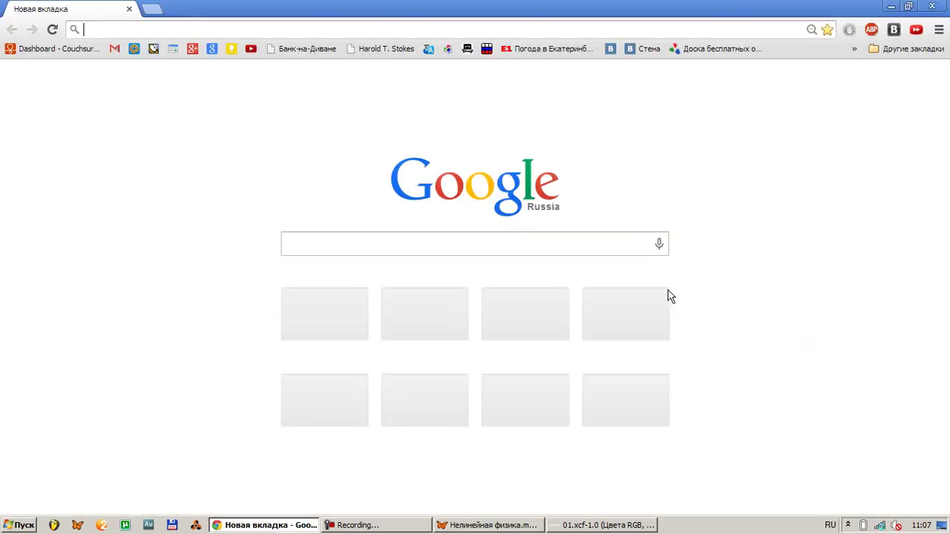
# Switch to FreeMind and add the child node "введение в нелинейную физику" to "Сагдеев Р.З."
pyautogui.hotkey('alt', 'Tab')
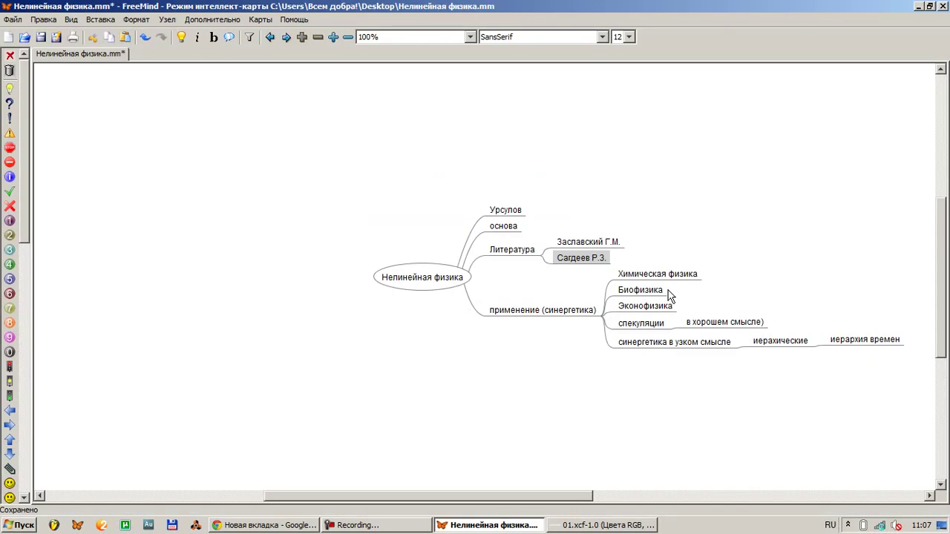
pyautogui.press('Insert')
pyautogui.write('вв')
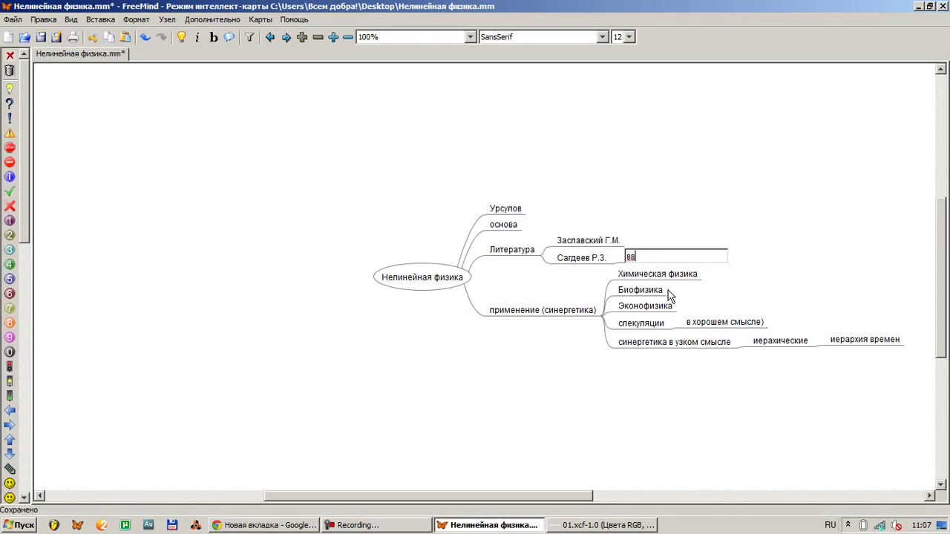
pyautogui.write('едение в нелинейную физику')
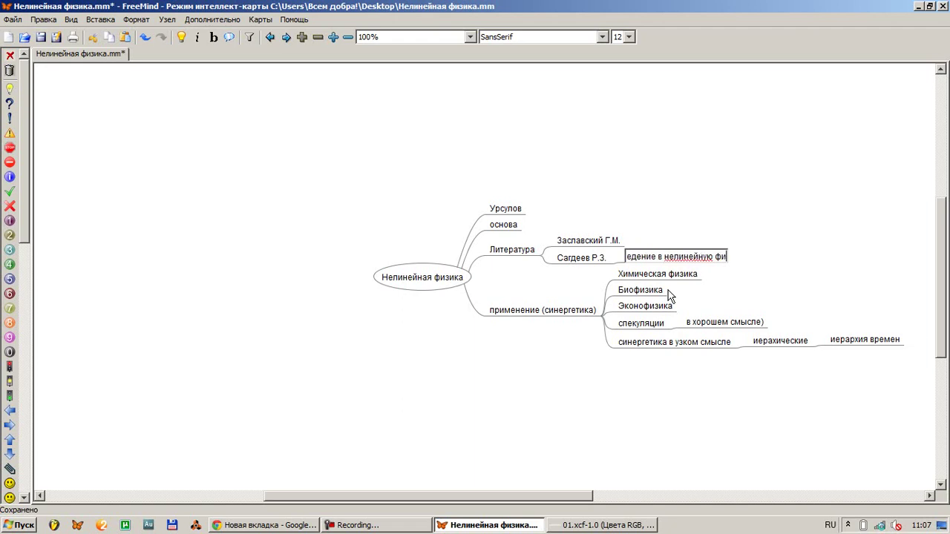
pyautogui.press('Return')
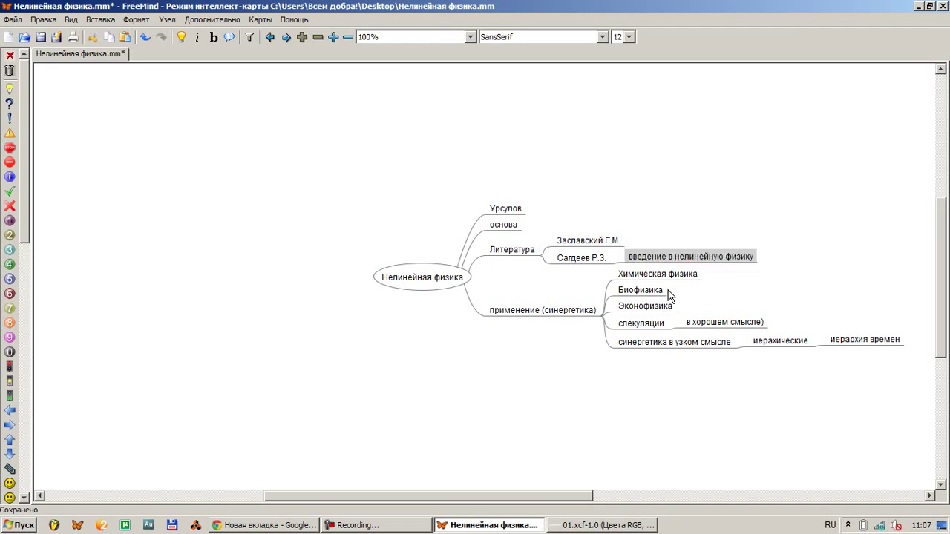
# Add a sibling node "1988г" below "введение в нелинейную физику"
pyautogui.press('Left')
pyautogui.press('Right')
pyautogui.press('Return')
pyautogui.write('1')
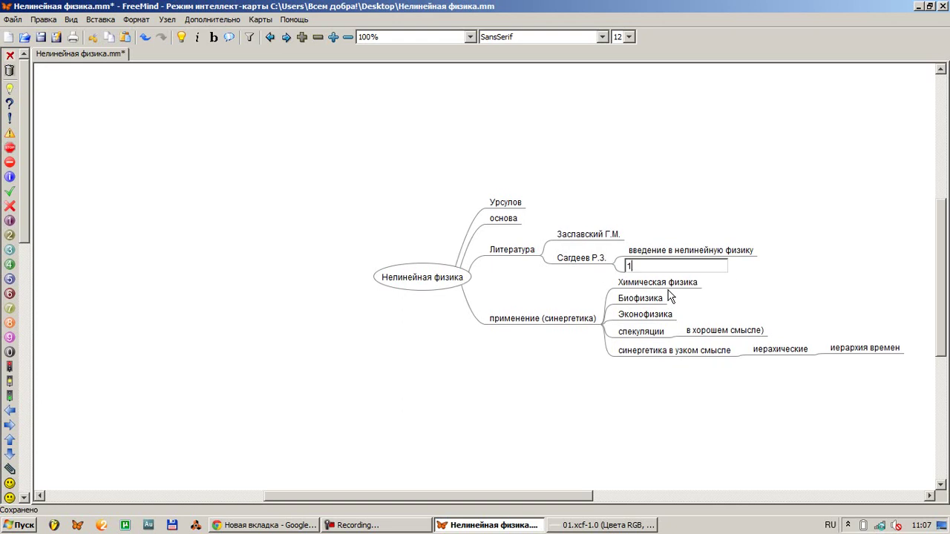
pyautogui.write('988г')
pyautogui.press('Return')
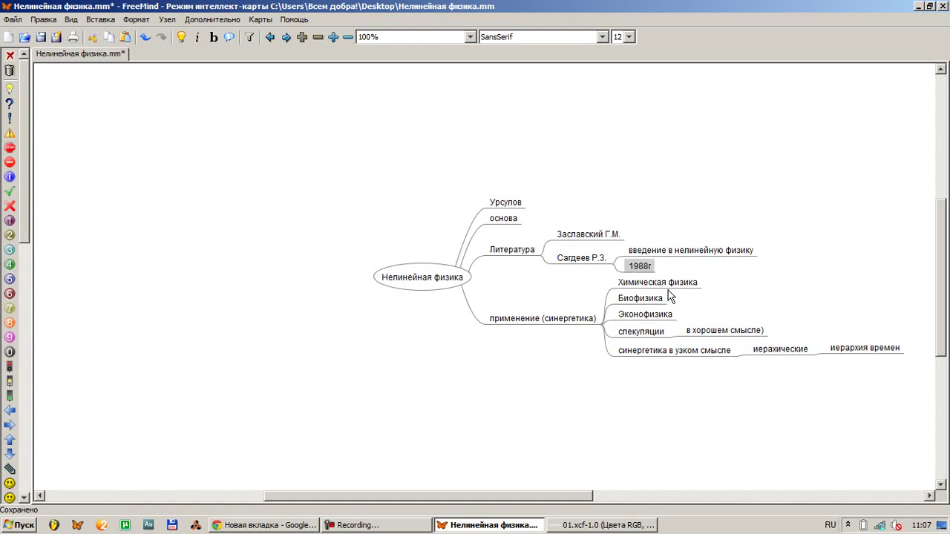
# Check the Wi-Fi connection status in the list of networks, then save the mind map
pyautogui.click(880, 524)
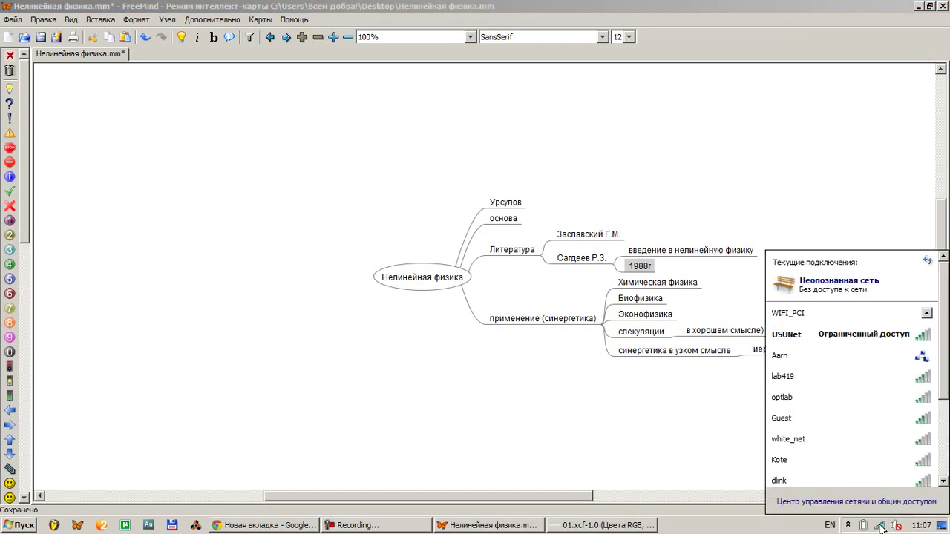
pyautogui.click(881, 525)
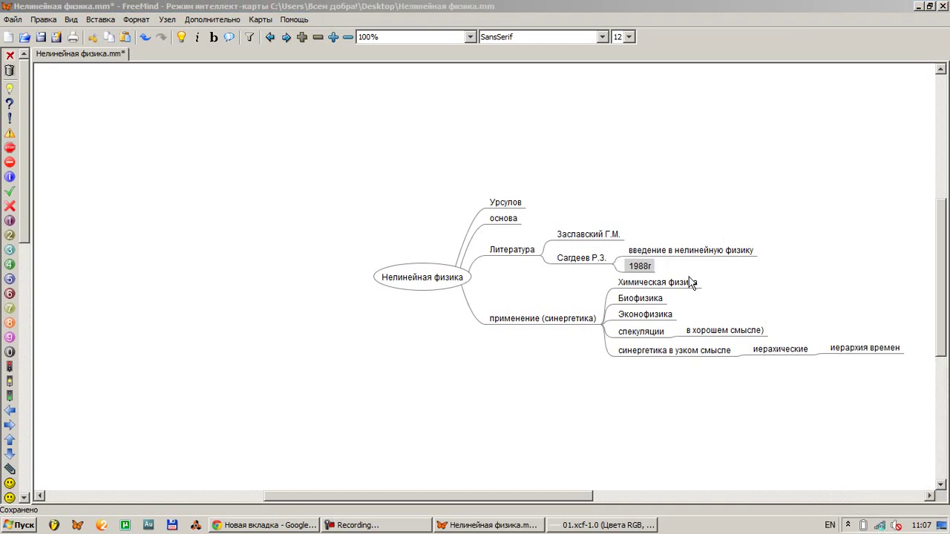
pyautogui.click(726, 274)
pyautogui.hotkey('ctrl', 's')
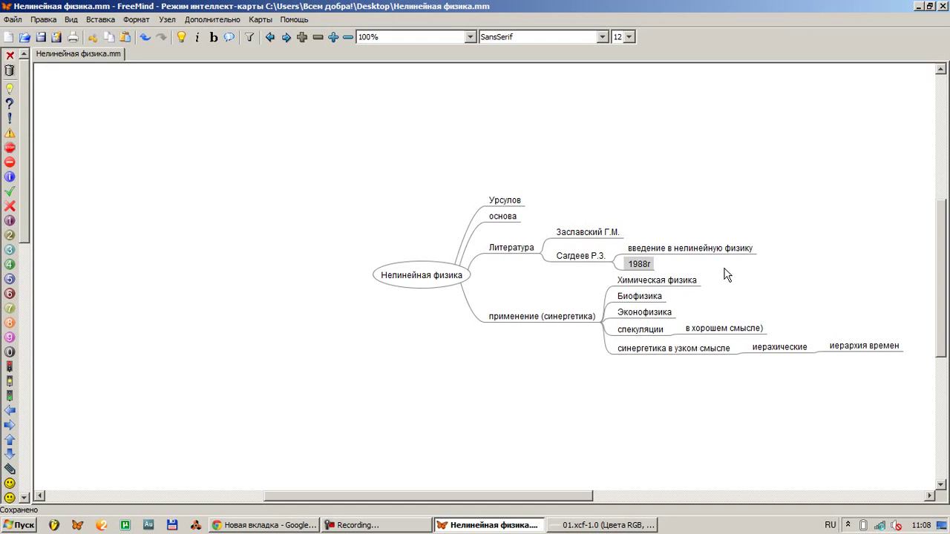
# Add the node "Андронов" below "Сагдеев Р.З." and insert a parent node "2" between it and "Литература"
pyautogui.press('Left')
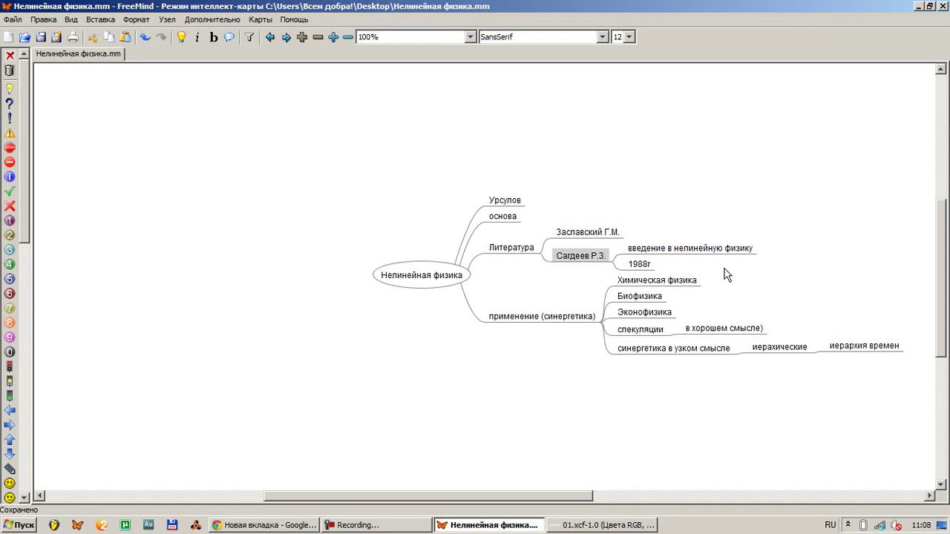
pyautogui.press('Return')
pyautogui.write('Андронов')
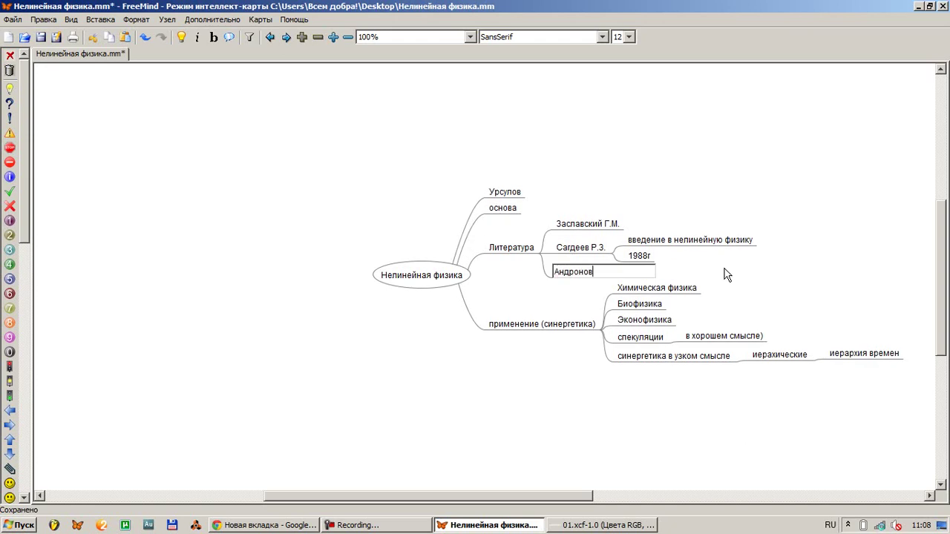
pyautogui.press('Return')
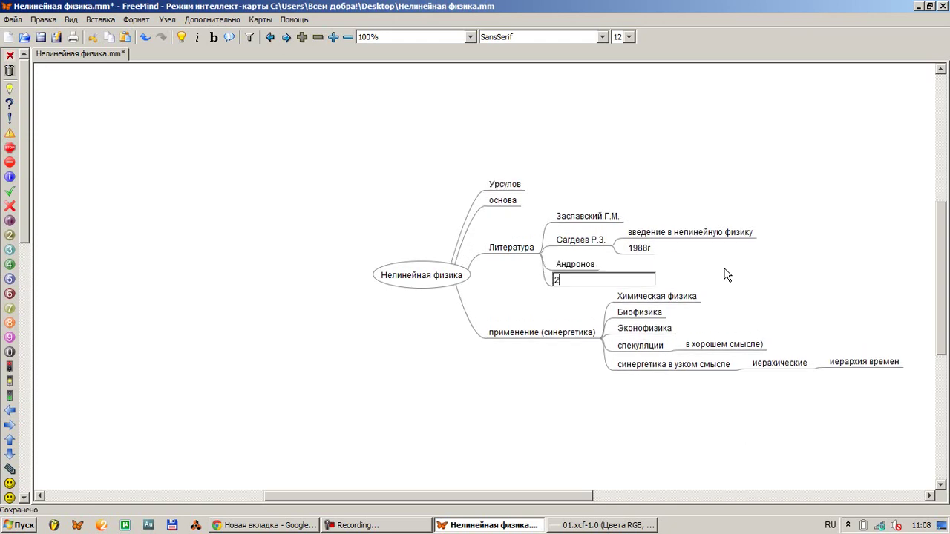
pyautogui.write('2')
pyautogui.press('Return')
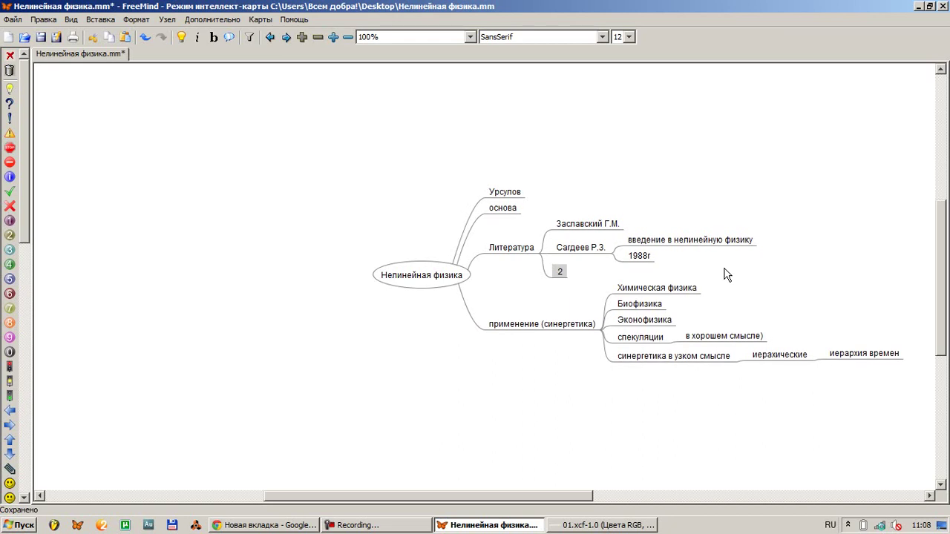
pyautogui.press('Right')
pyautogui.press('F2')
pyautogui.write('А.А.')
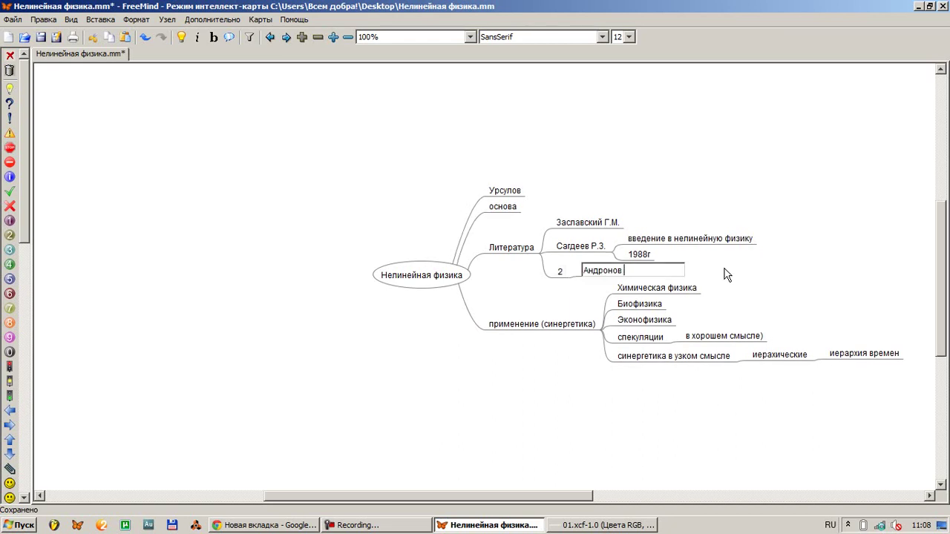
pyautogui.press('Return')
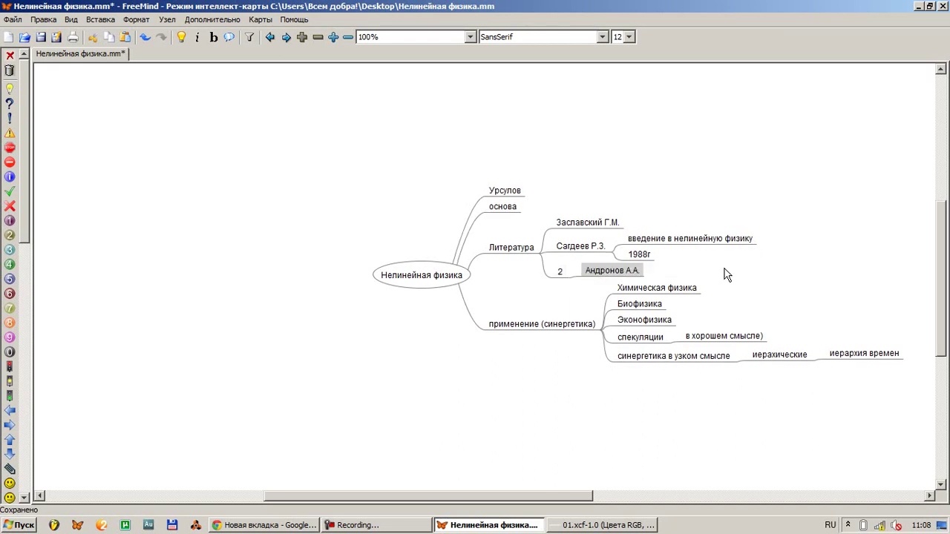
# Switch to Chrome and test the internet connection with a search for "jfdksafj"
pyautogui.hotkey('alt', 'Tab')
pyautogui.hotkey('alt', 'shift')
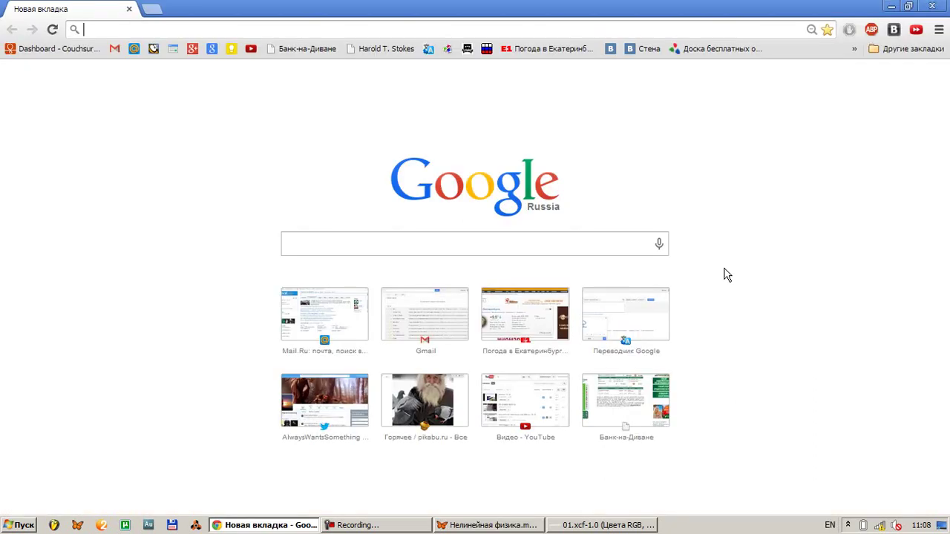
pyautogui.write('jfdksafj')
pyautogui.press('Return')
# Return to FreeMind and add a sibling node "Витт." below "Андронов А.А."
pyautogui.hotkey('alt', 'Tab')
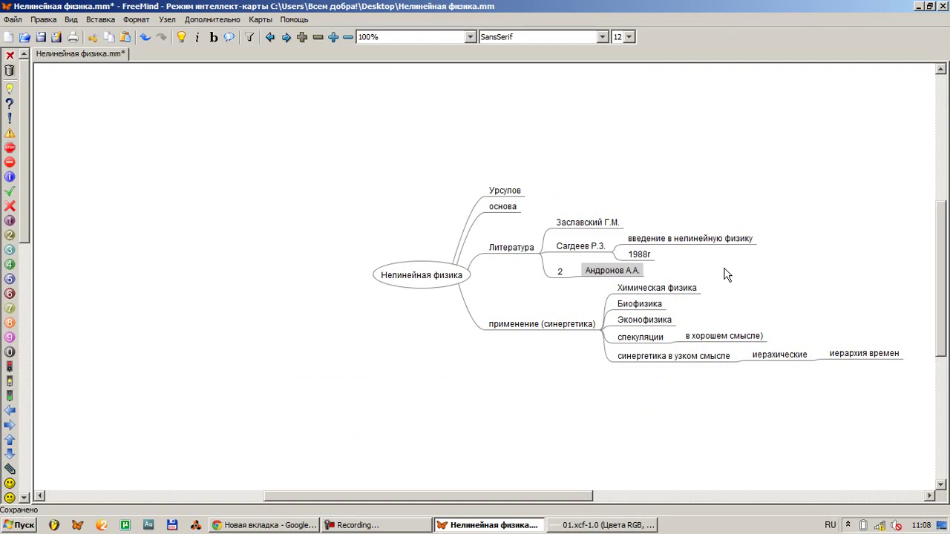
pyautogui.press('Return')
pyautogui.write('Витт')
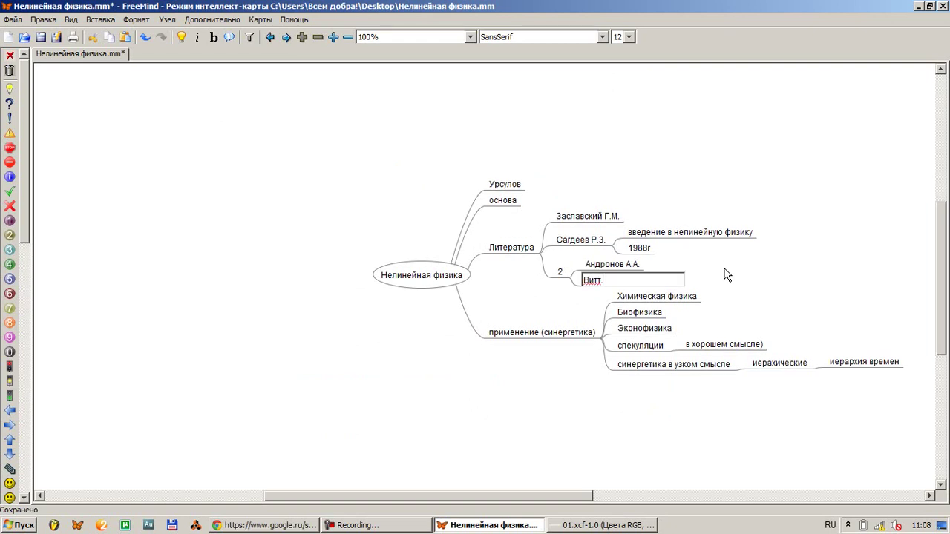
# Check in Chrome whether the test search has loaded and go back to FreeMind
pyautogui.hotkey('alt', 'Tab')
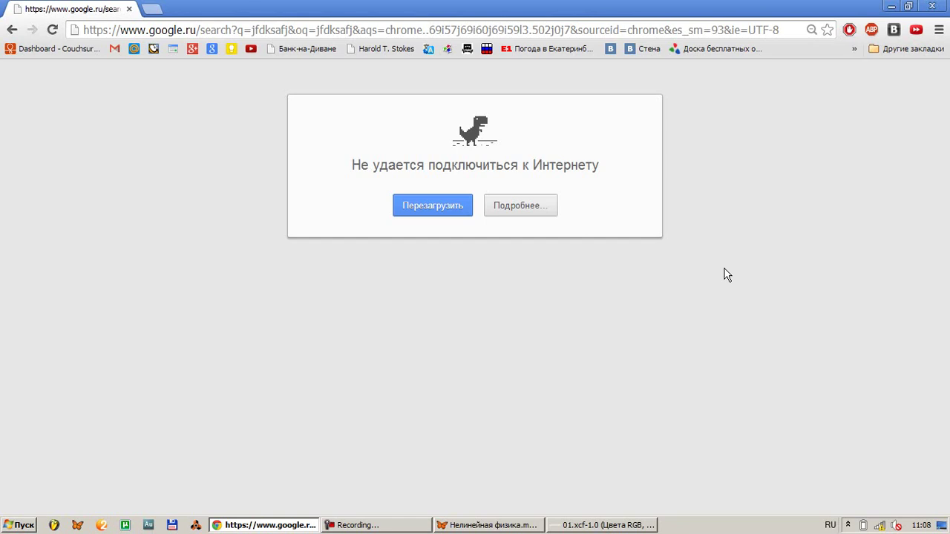
pyautogui.press('super')
pyautogui.hotkey('alt', 'shift')
pyautogui.press('Escape')
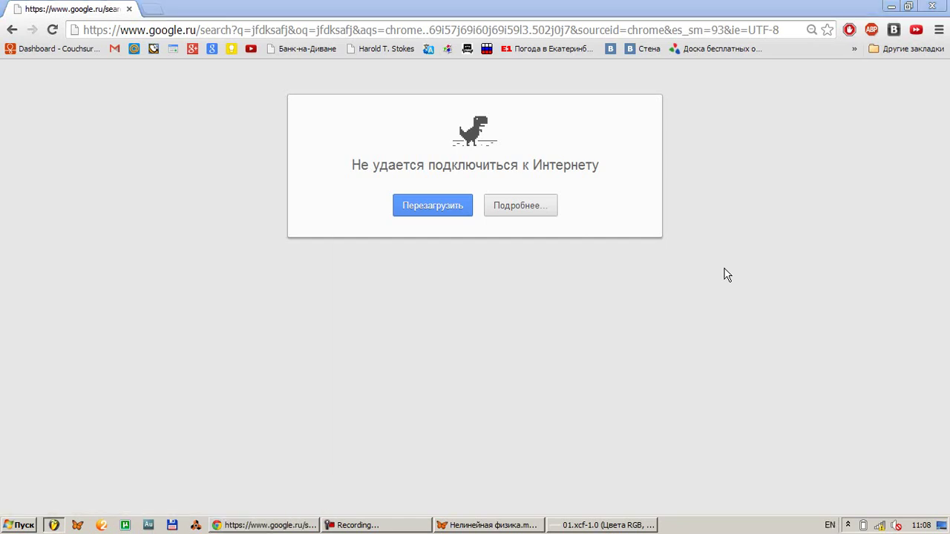
pyautogui.hotkey('alt', 'Tab')
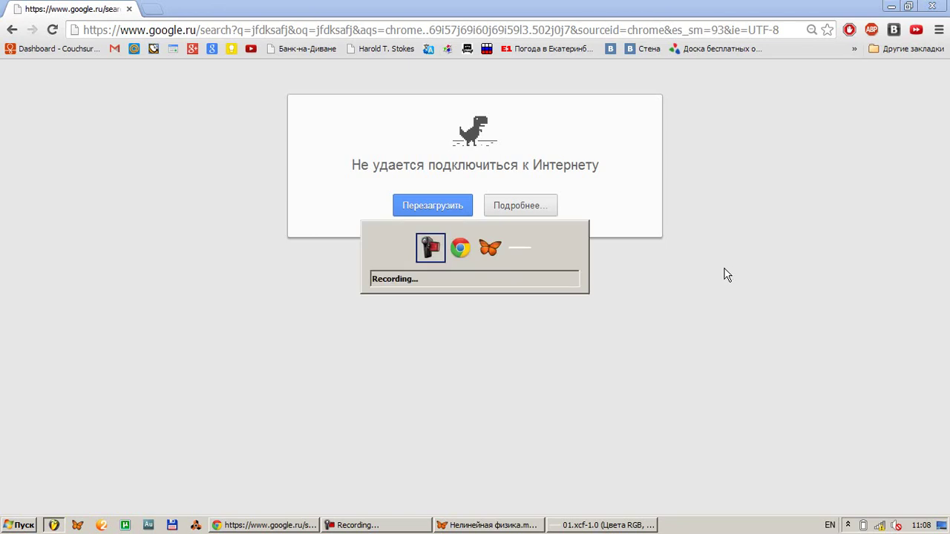
pyautogui.hotkey('alt', 'Tab')
pyautogui.hotkey('alt', 'Tab')
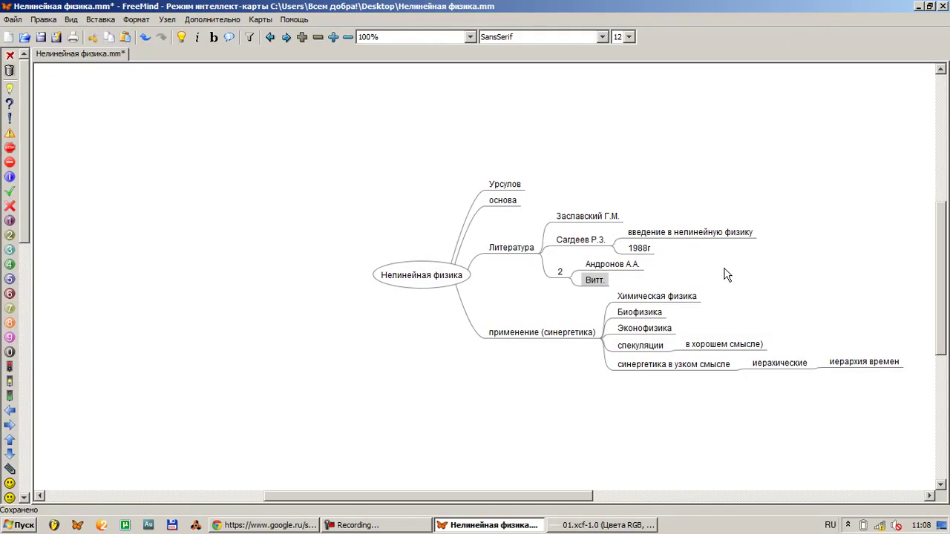
# Add a sibling node "Хайкин" below "Витт."
pyautogui.press('Return')
pyautogui.write('Хайкин')
pyautogui.press('Return')
pyautogui.press('Up')
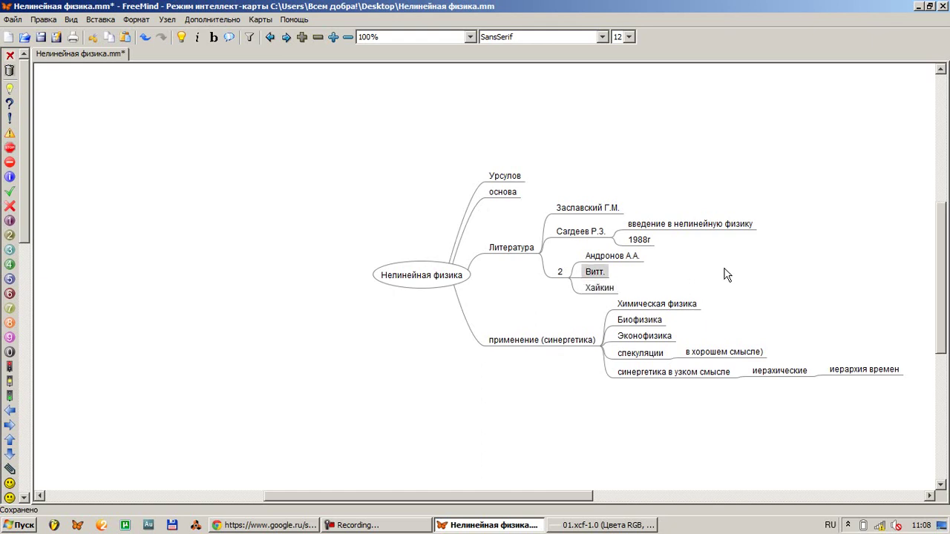
pyautogui.press('F2')
pyautogui.press('BackSpace')
pyautogui.write('А')
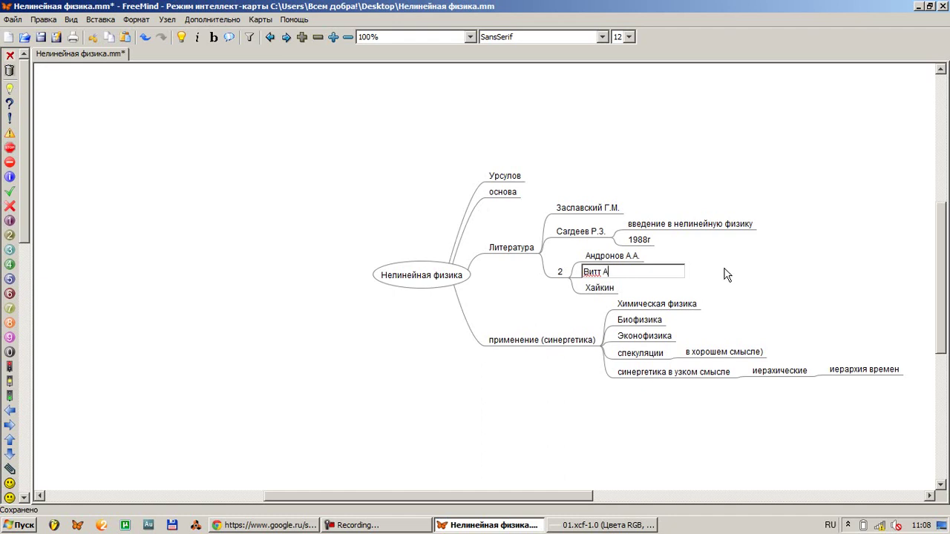
pyautogui.write('.А.А')
pyautogui.press('Return')
# Switch to Chrome, open a Windows command prompt and trace the network route with "tracert google.com"
pyautogui.hotkey('alt', 'Tab')
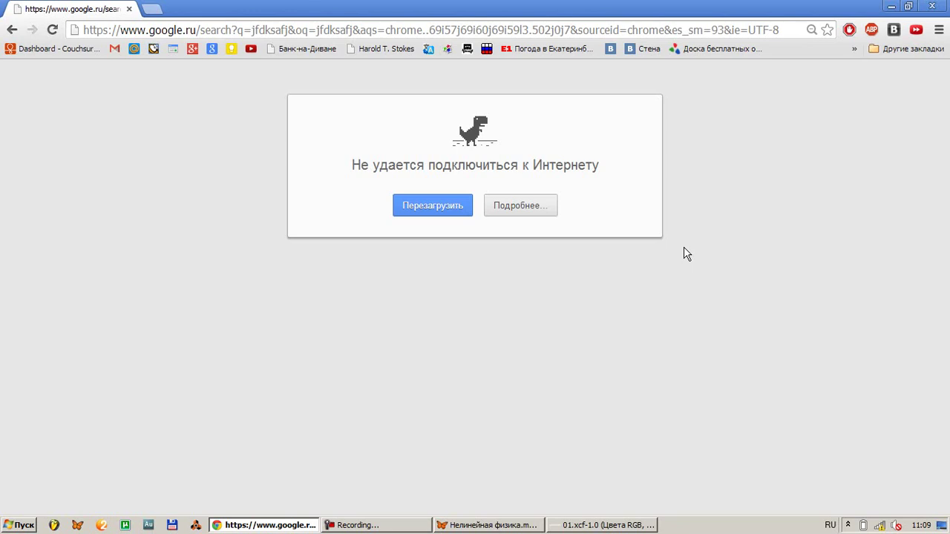
pyautogui.press('super')
pyautogui.write('cmd')
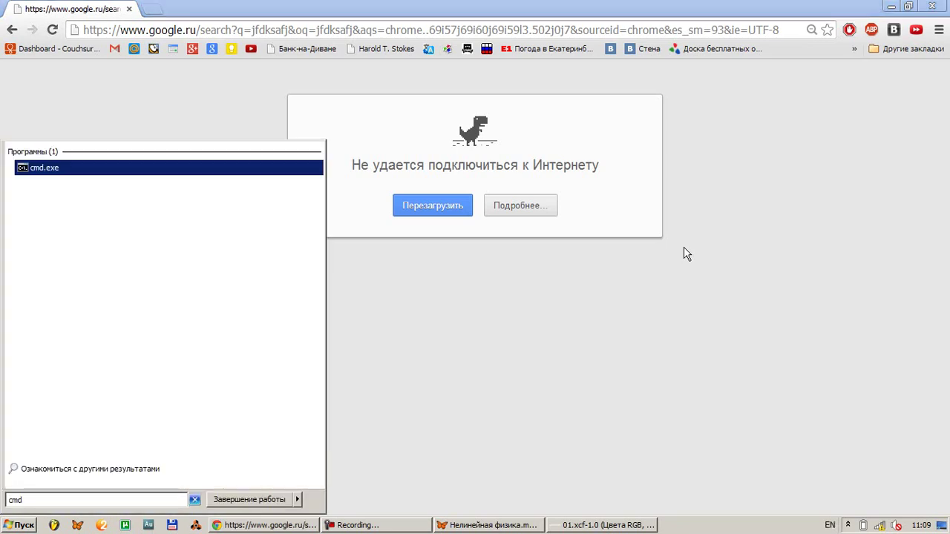
pyautogui.press('Return')
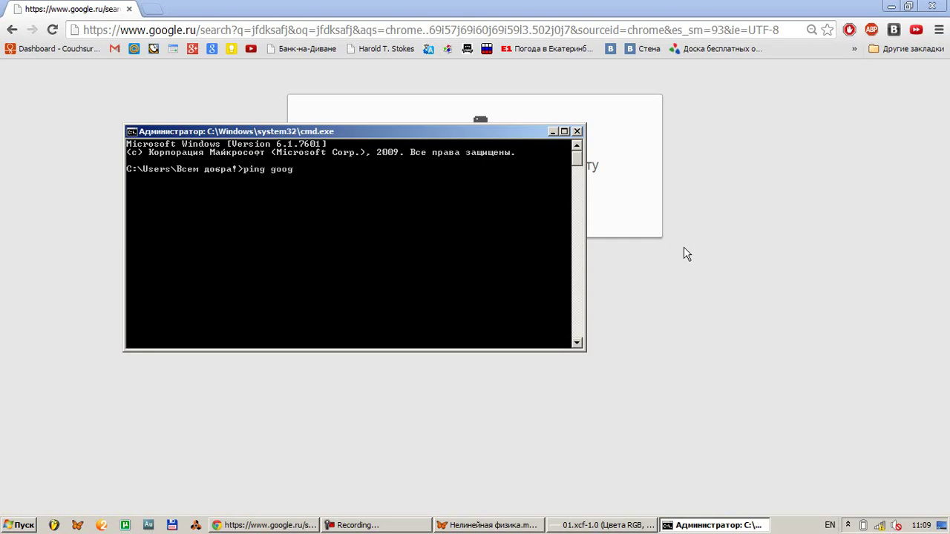
pyautogui.write('ping')
pyautogui.press('BackSpace')
pyautogui.press('BackSpace')
pyautogui.press('BackSpace')
pyautogui.press('BackSpace')
pyautogui.write('tracert google.com')
pyautogui.press('Return')
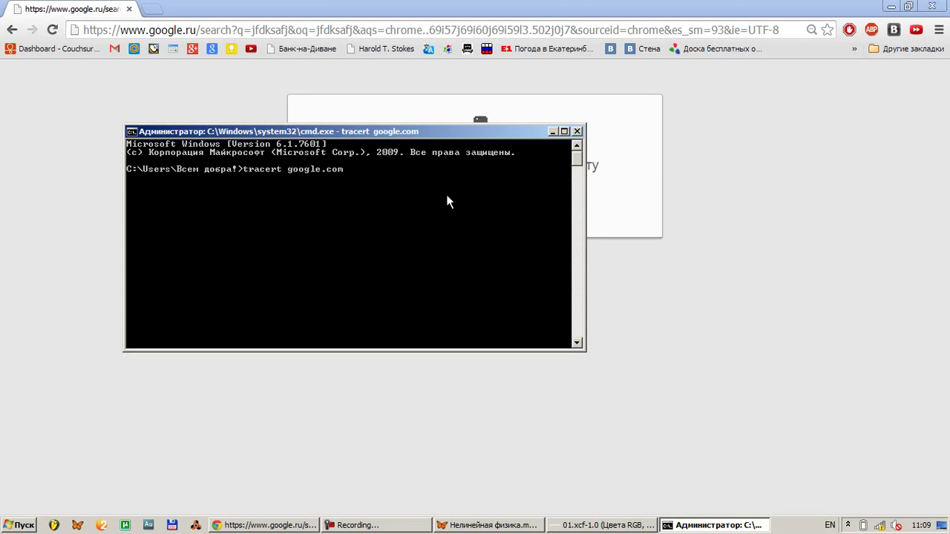
# Close the command prompt and Chrome, and return to the FreeMind map
pyautogui.click(578, 130)
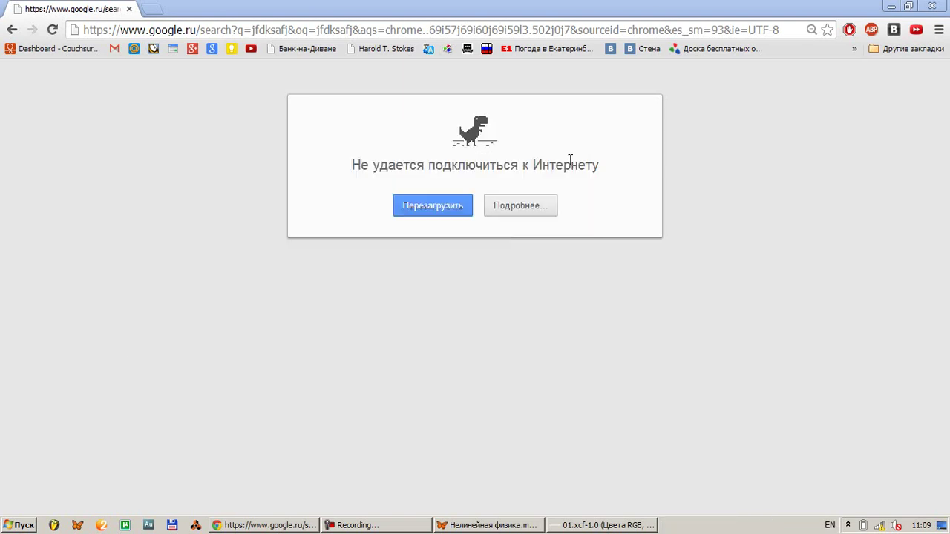
pyautogui.hotkey('alt', 'Tab')
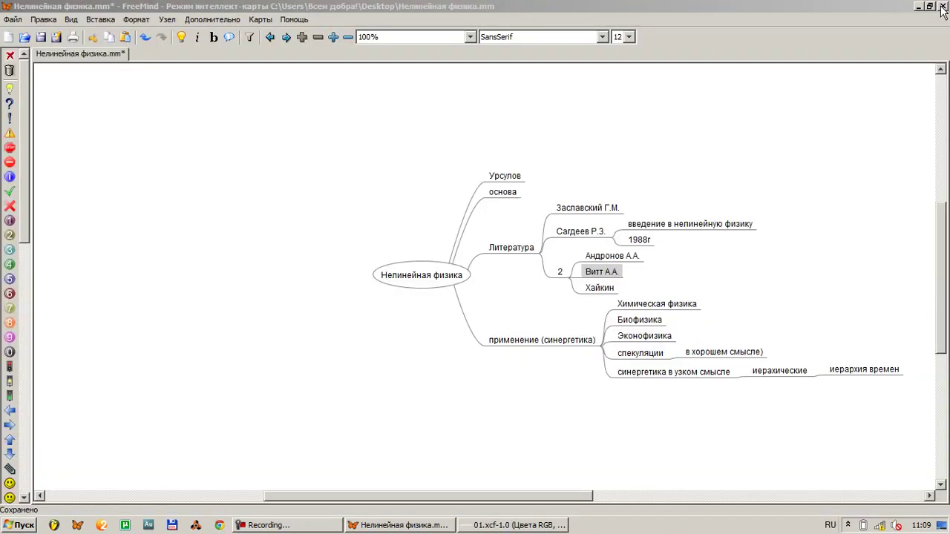
pyautogui.click(933, 6)
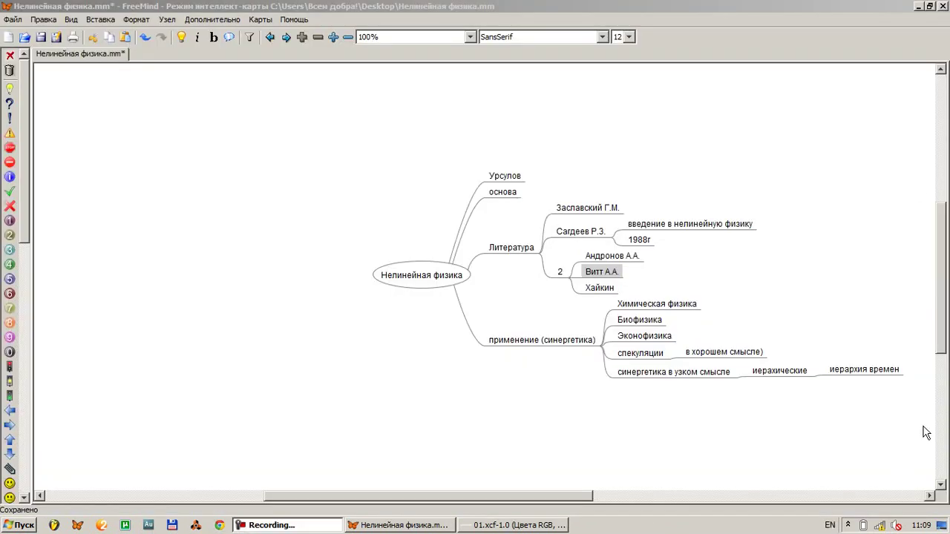
pyautogui.hotkey('alt', 'Tab')
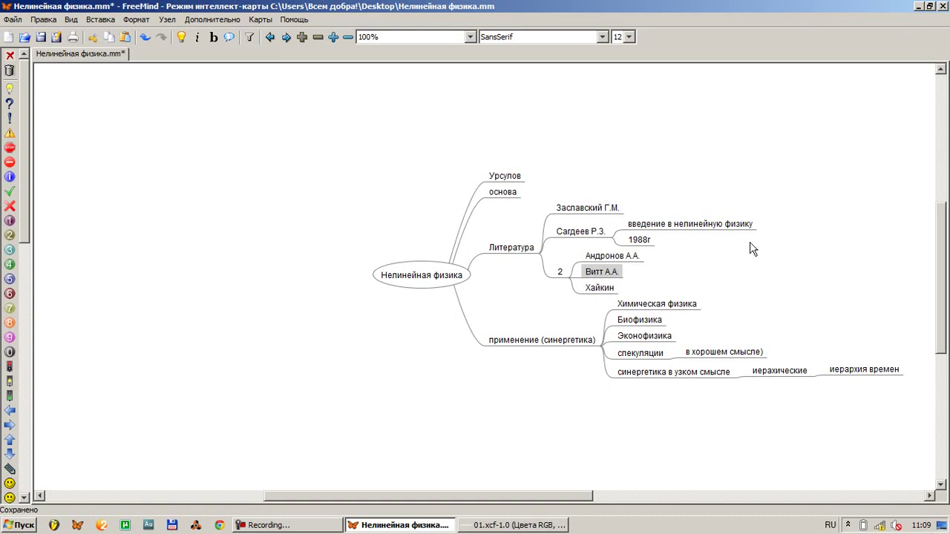
# Group "Заславский Г.М." and "Сагдеев Р.З." under a new parent node "1" in the "Литература" branch
pyautogui.press('Left')
pyautogui.press('Up')
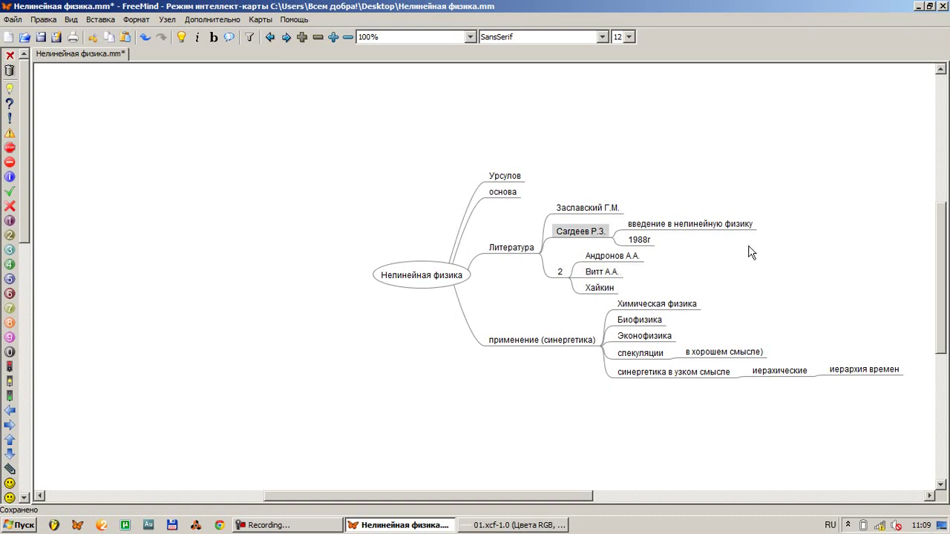
pyautogui.press('Return')
pyautogui.write('1')
pyautogui.press('Return')
pyautogui.press('Up')
pyautogui.hotkey('shift', 'Up')
pyautogui.press('Delete')
pyautogui.hotkey('ctrl', 'z')
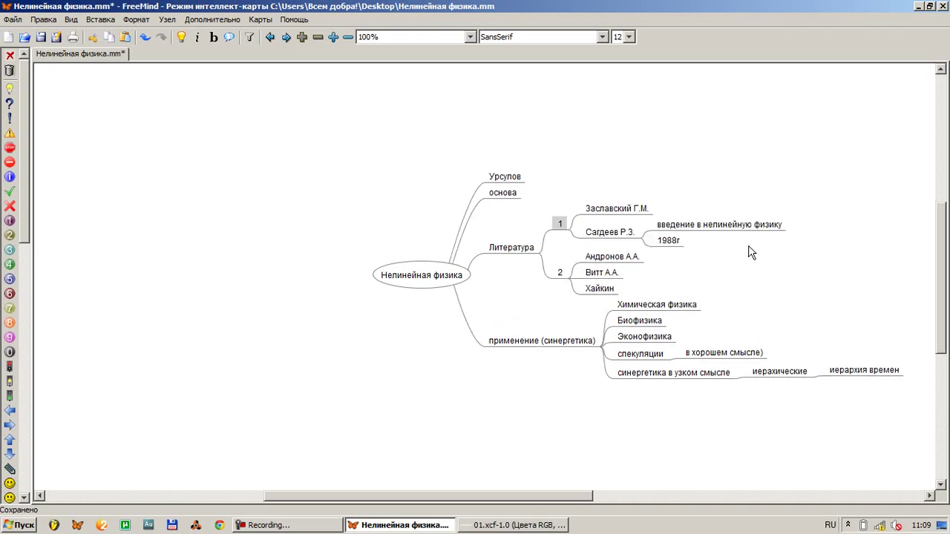
# Add a sibling node "3" below node "2" in the "Литература" branch
pyautogui.press('Down')
pyautogui.press('Return')
pyautogui.write('3')
pyautogui.press('Return')
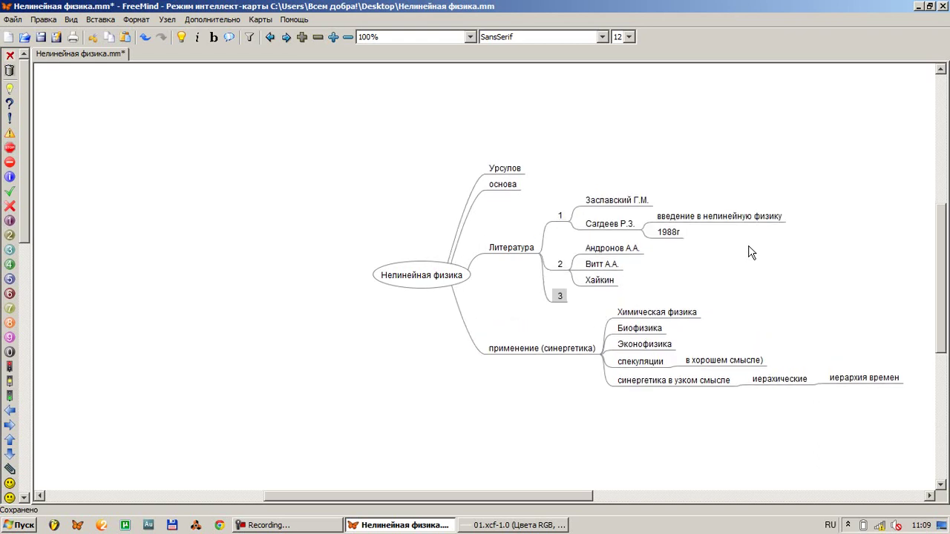
# Add the child node "Малинецкий Г.Г." under node "3" in the "Литература" branch
pyautogui.press('Insert')
pyautogui.write('Мали')
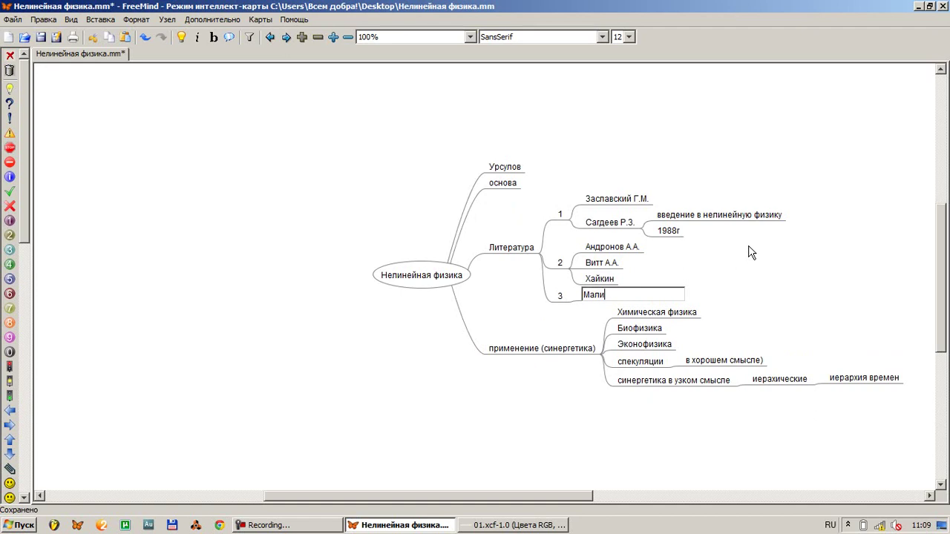
pyautogui.write('нецкий Г.Г.')
pyautogui.press('Return')
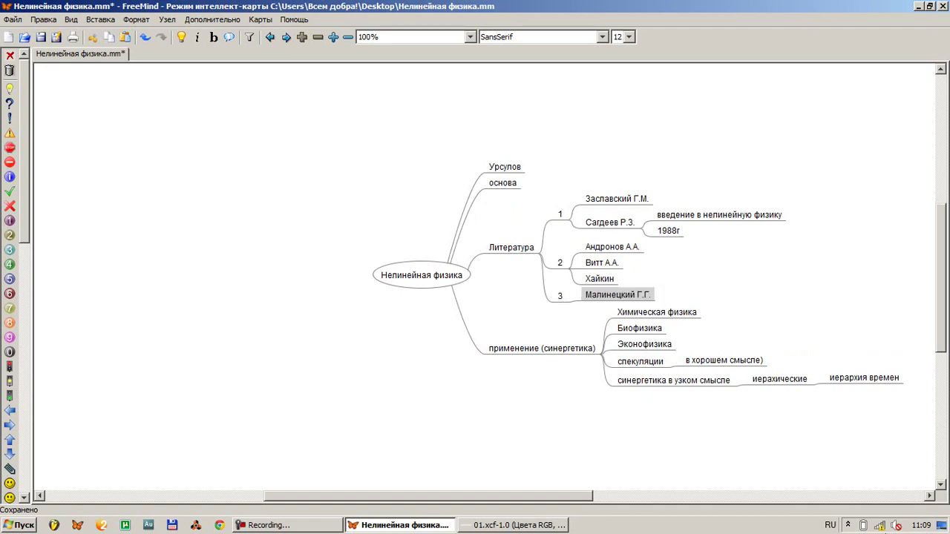
# Open the properties of the WIFI_PCI adapter from the Windows network connections, and return to the FreeMind map
pyautogui.click(880, 525)
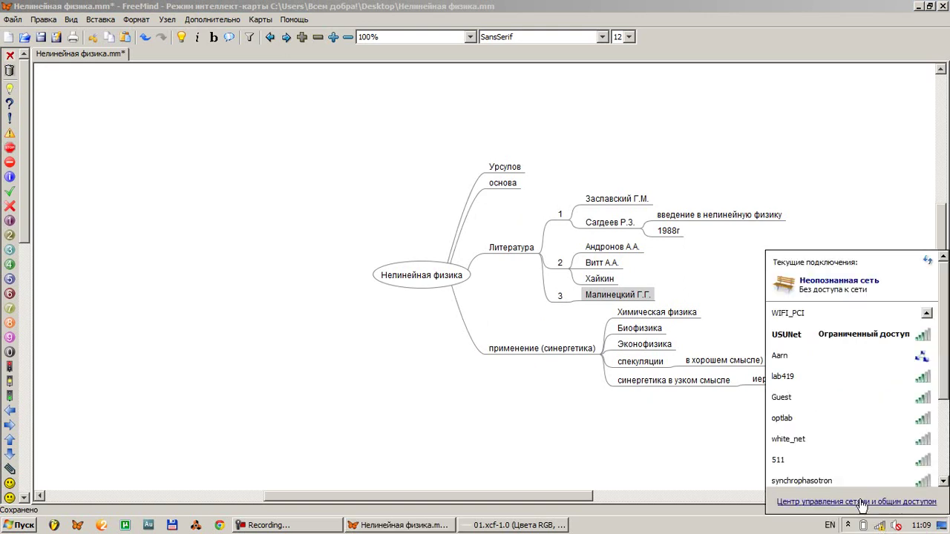
pyautogui.click(860, 503)
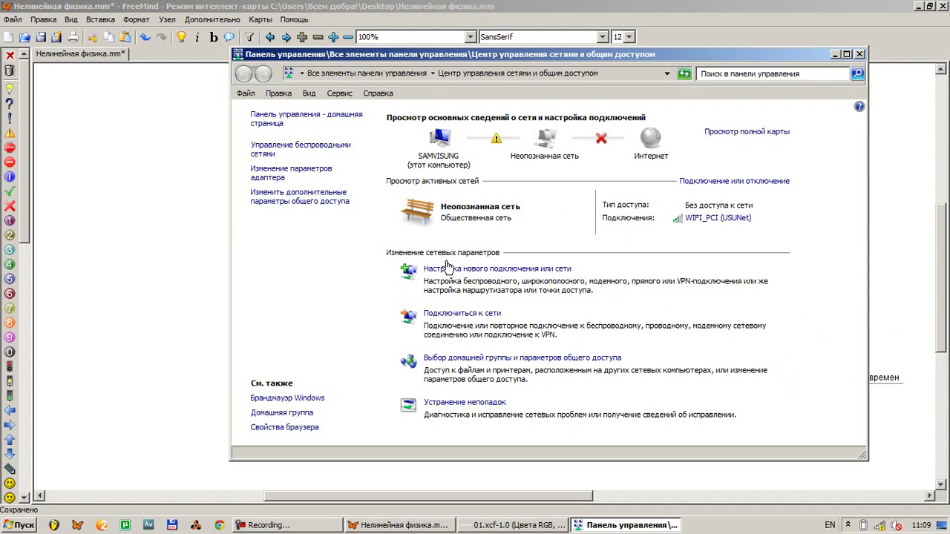
pyautogui.click(299, 172)
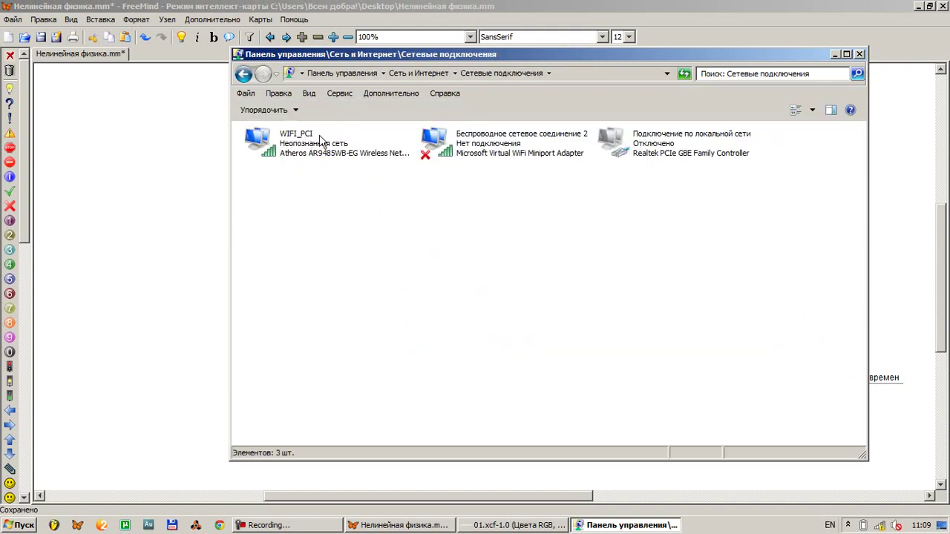
pyautogui.rightClick(330, 150)
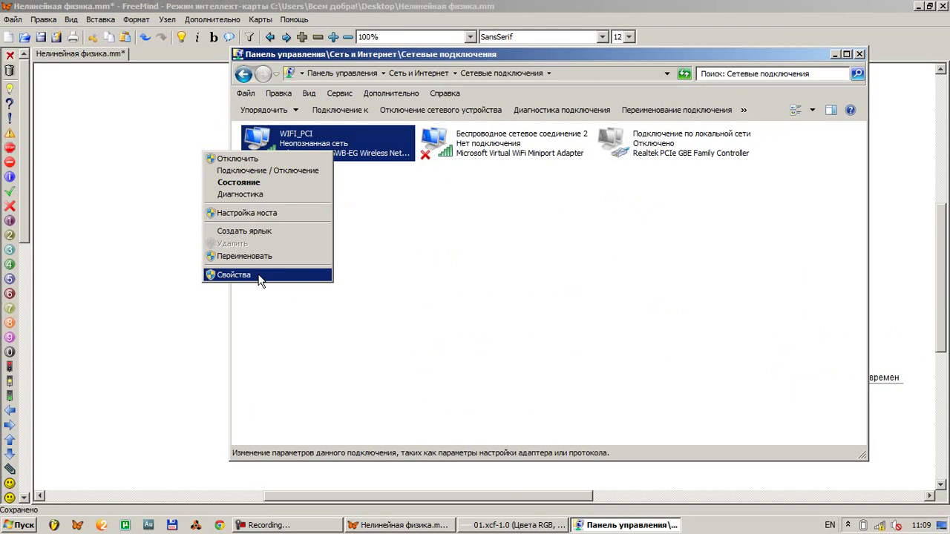
pyautogui.click(261, 279)
pyautogui.hotkey('alt', 'Tab')
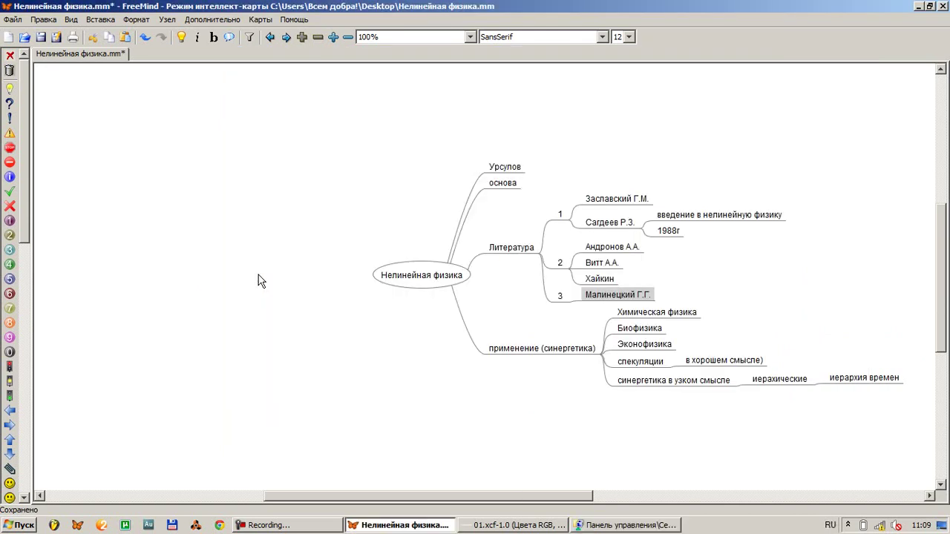
# Rename node "3" in the "Литература" branch to "Математические основы синергетики" and save the map
pyautogui.press('Return')
pyautogui.write('Ма')
pyautogui.press('Escape')
pyautogui.write('Математиче')
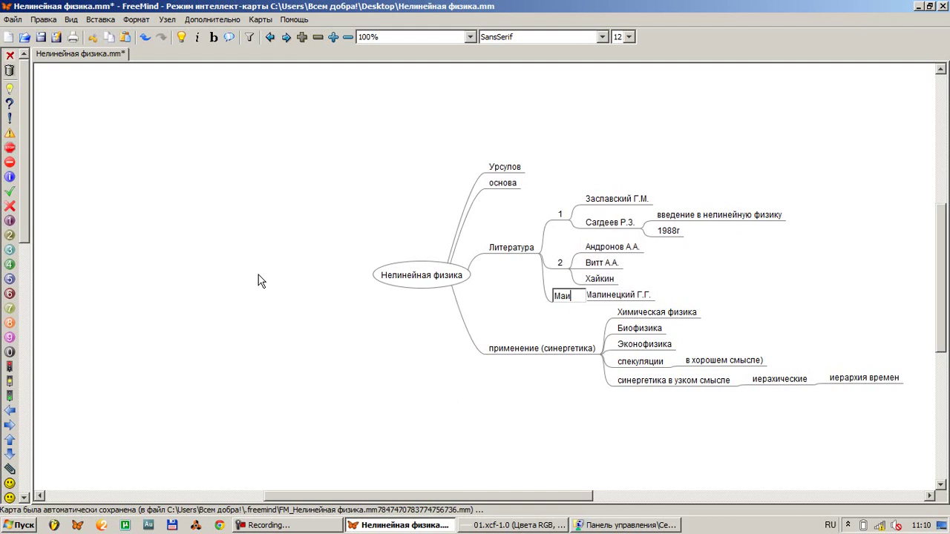
pyautogui.write('ские основы синергетики')
pyautogui.press('Return')
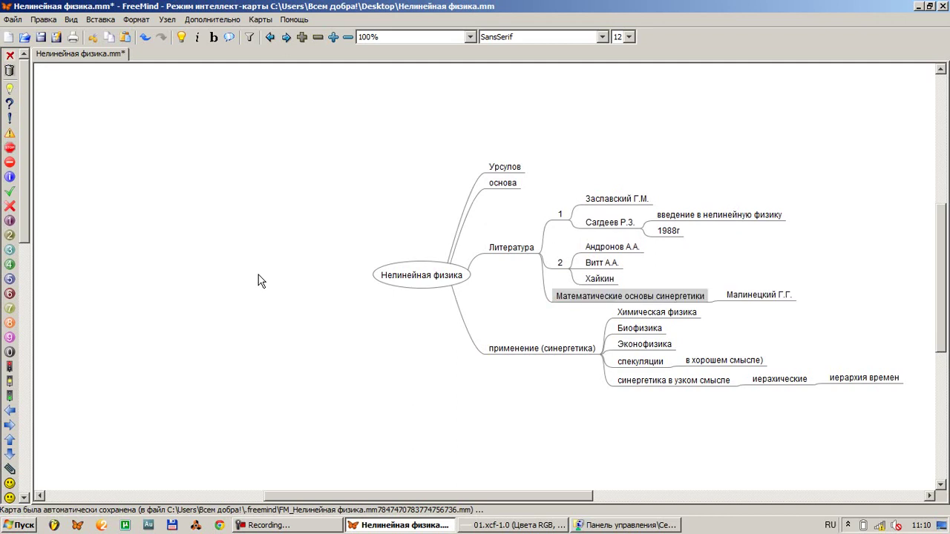
pyautogui.hotkey('ctrl', 's')
# Switch to the WIFI_PCI properties, set TCP/IPv4 to obtain the IP and DNS addresses automatically, and minimize the connections window
pyautogui.hotkey('alt', 'Tab')
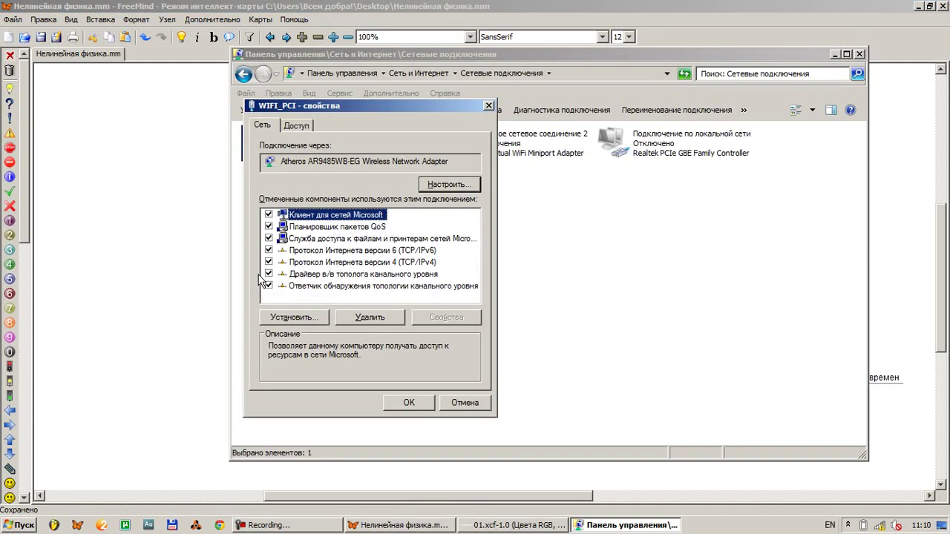
pyautogui.doubleClick(385, 262)
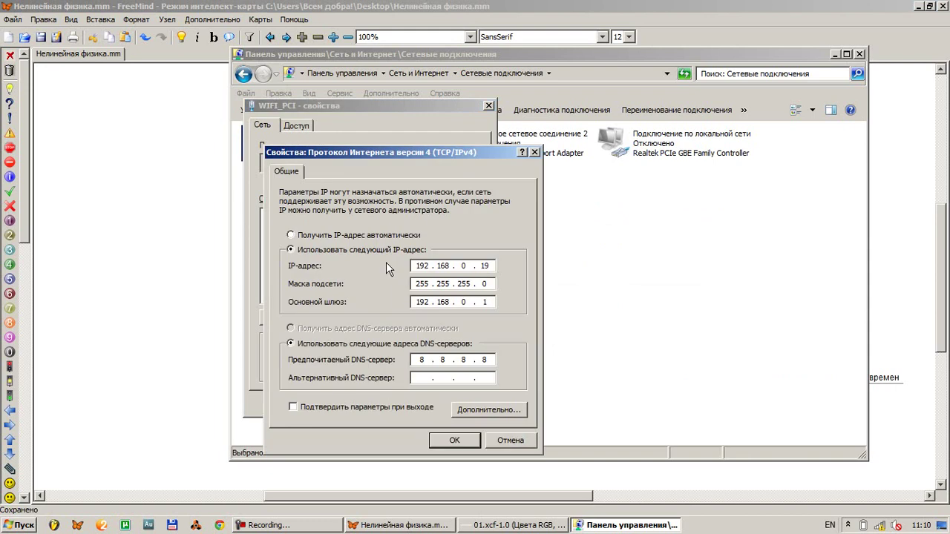
pyautogui.click(353, 232)
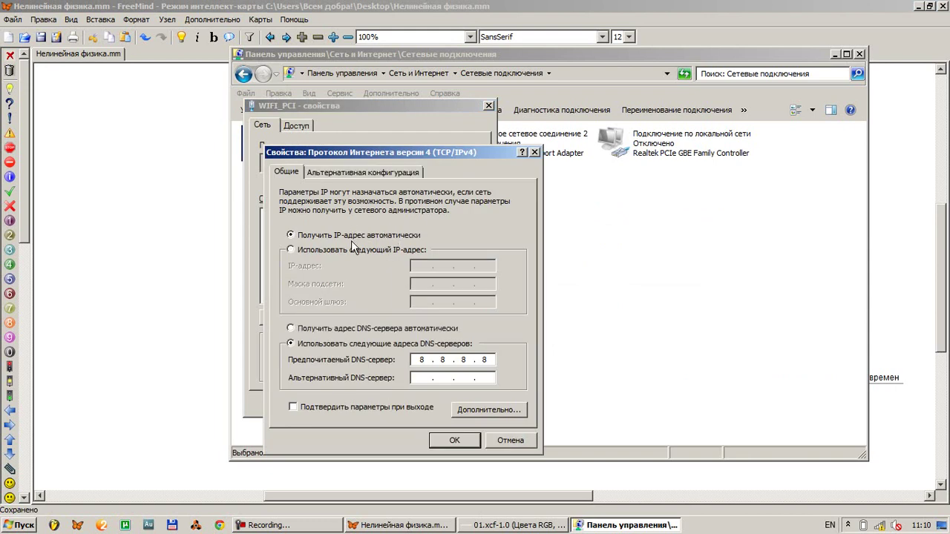
pyautogui.click(343, 326)
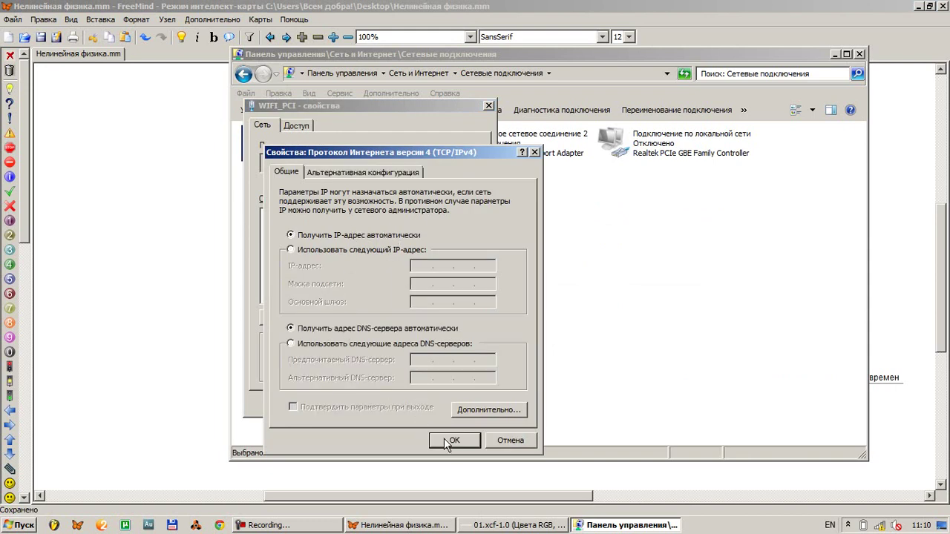
pyautogui.click(454, 440)
pyautogui.click(420, 404)
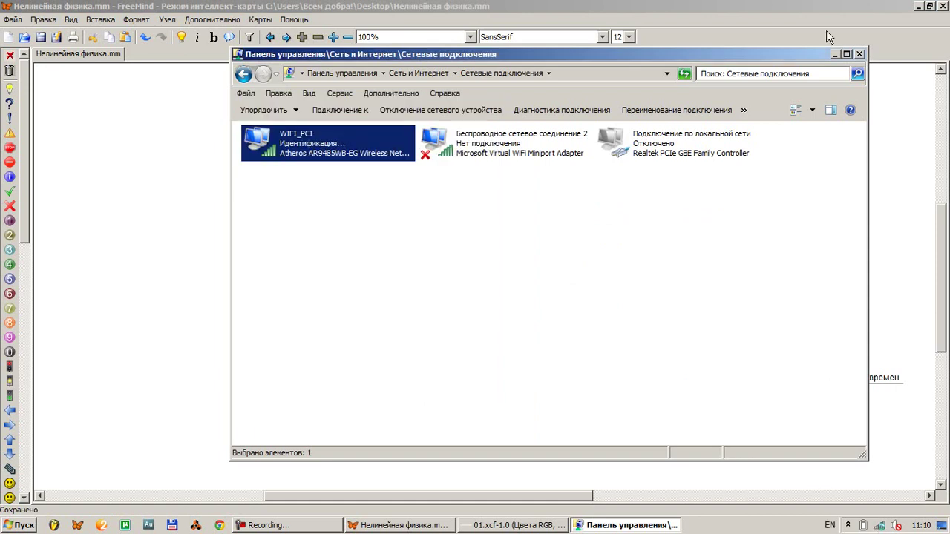
pyautogui.click(834, 54)
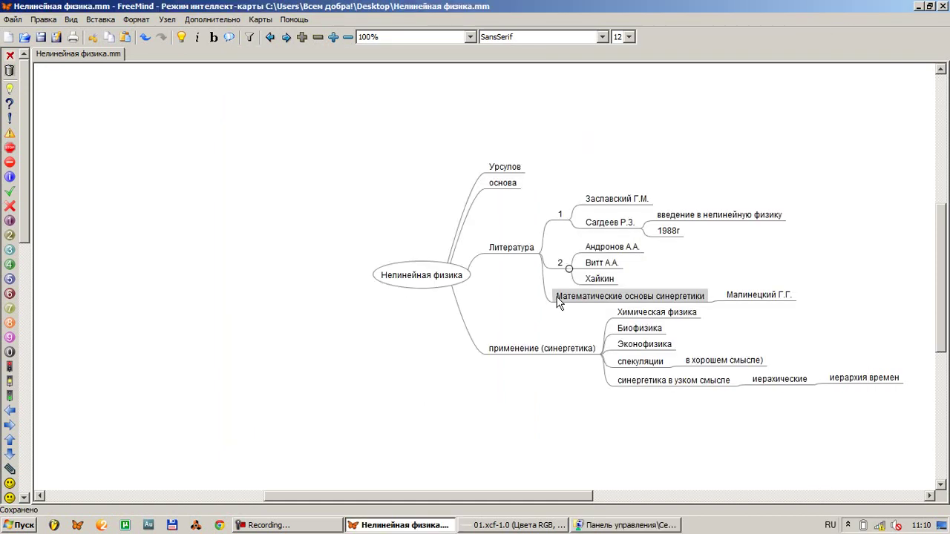
# Add a sibling node "4" below "Математические основы синергетики" in the "Литература" branch
pyautogui.press('Return')
pyautogui.write('Послед')
pyautogui.press('BackSpace')
pyautogui.press('BackSpace')
pyautogui.press('BackSpace')
pyautogui.press('BackSpace')
pyautogui.press('BackSpace')
pyautogui.press('BackSpace')
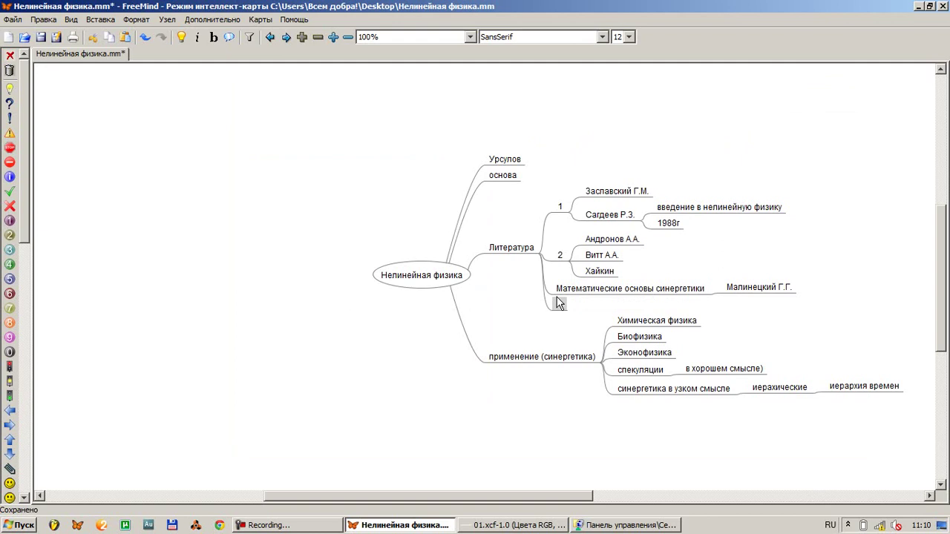
pyautogui.write('Лоскутов А.Ю.')
pyautogui.press('Return')
pyautogui.press('Return')
pyautogui.write('Михайлов А.')
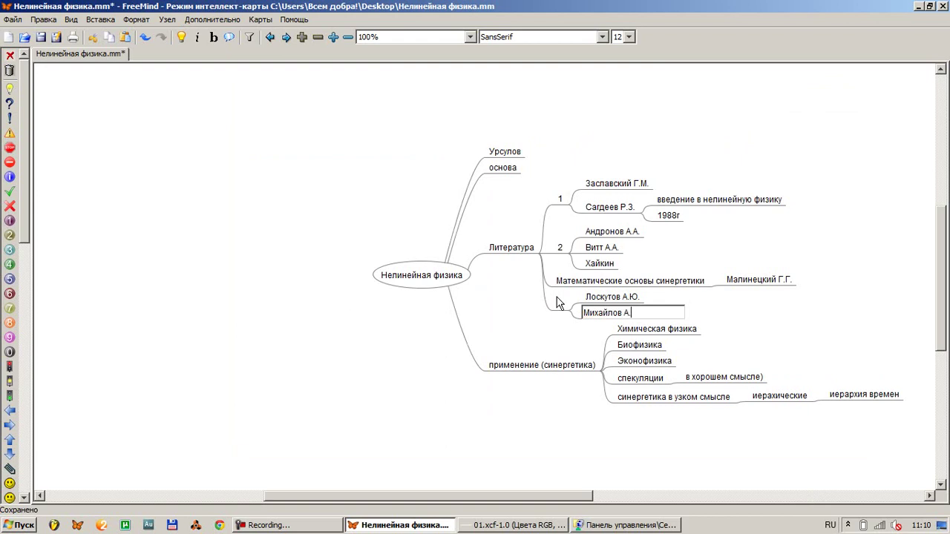
pyautogui.write('С.')
pyautogui.press('Return')
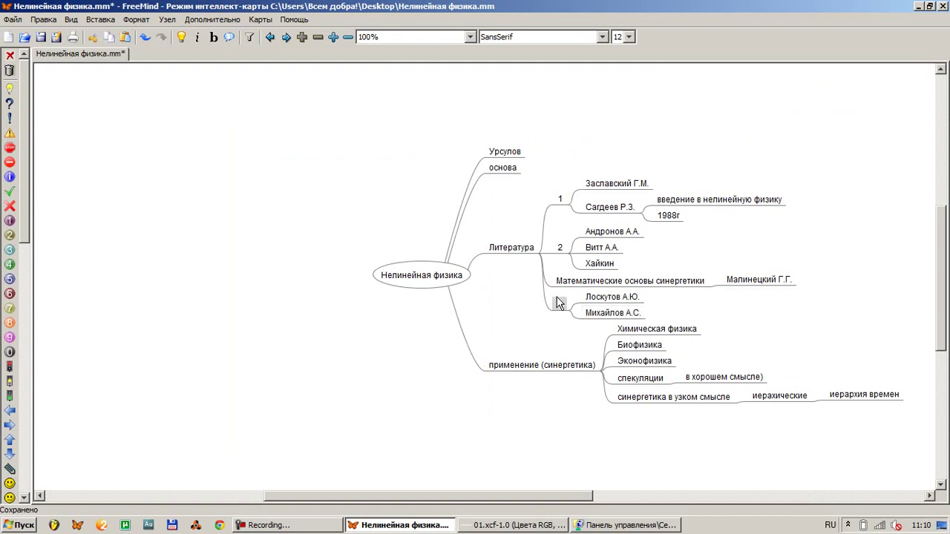
# Close the network connections window and rename node "4" in the FreeMind map to "Введение в синергетику"
pyautogui.hotkey('alt', 'Tab')
pyautogui.hotkey('alt', 'F4')
pyautogui.doubleClick(558, 303)
pyautogui.write('Введен')
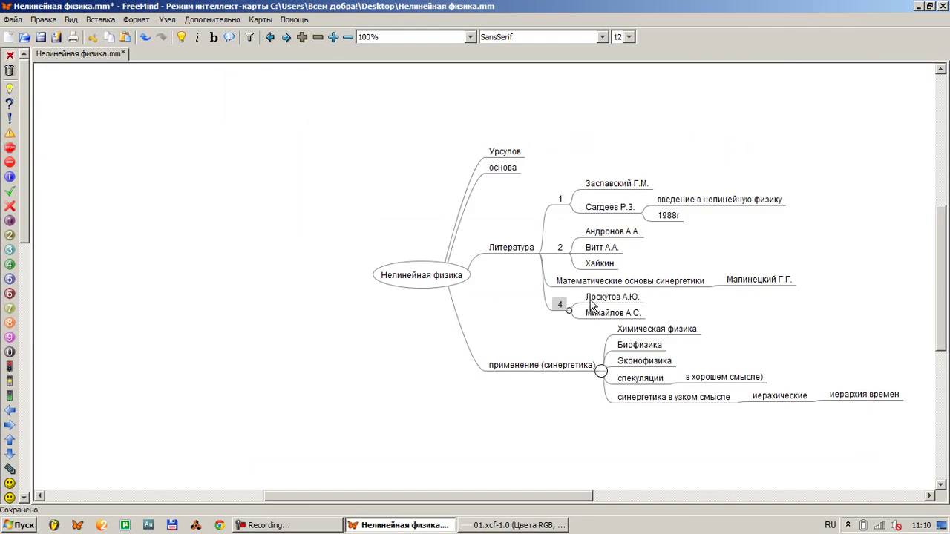
pyautogui.write('ие в синергети')
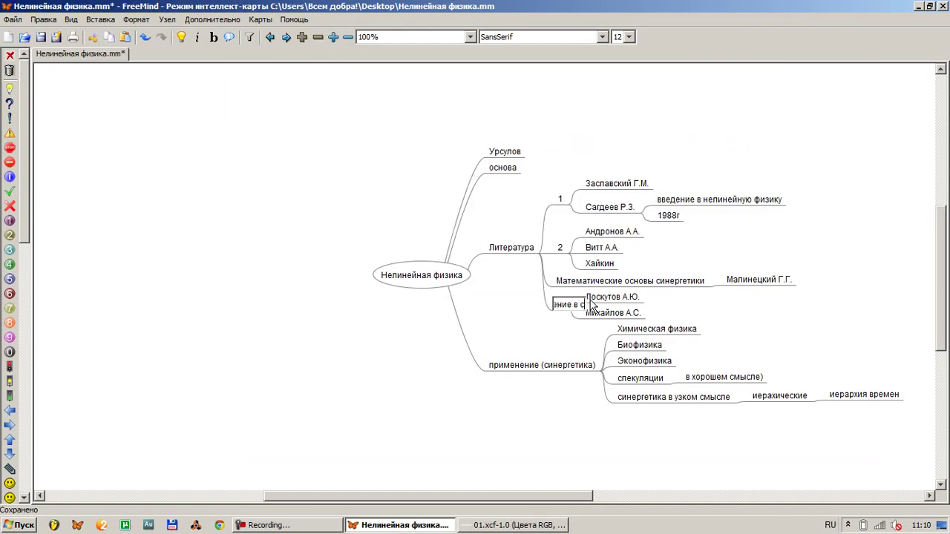
pyautogui.write('ку')
pyautogui.press('Return')
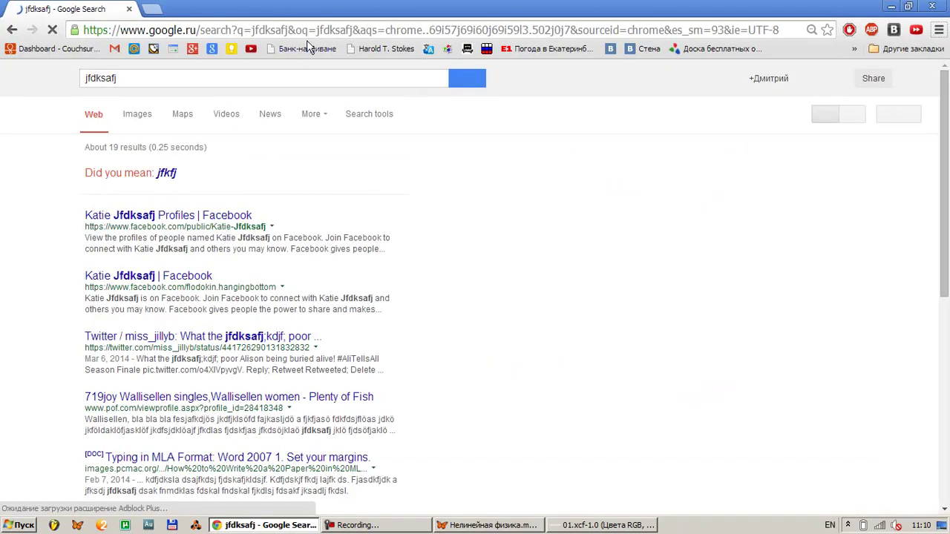
# Search Google in Chrome for "Андронов Витт хайкин"
pyautogui.click(294, 32)
pyautogui.write('fyj')
pyautogui.press('BackSpace')
pyautogui.press('BackSpace')
pyautogui.press('BackSpace')
pyautogui.hotkey('alt', 'shift')
pyautogui.write('Ант')
pyautogui.press('BackSpace')
pyautogui.write('дронов Ви')
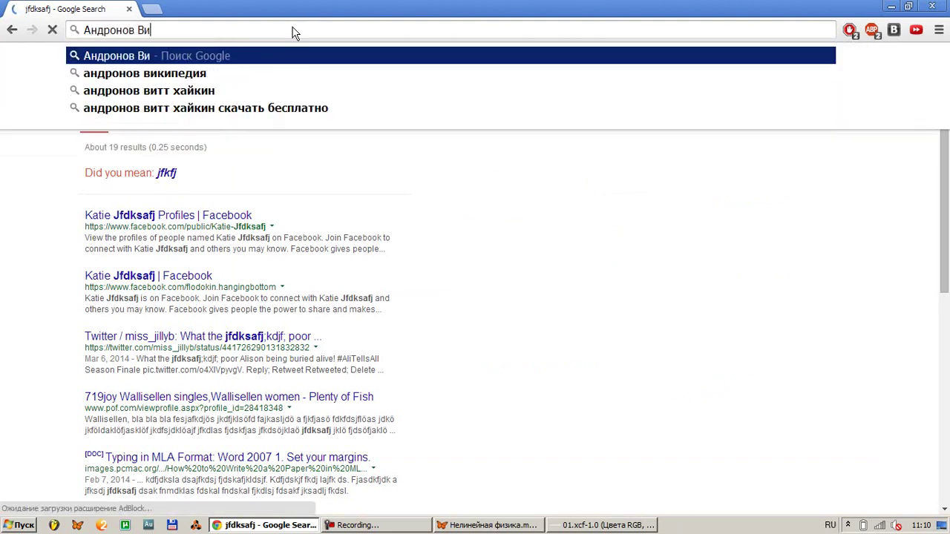
pyautogui.write('тт хайкин')
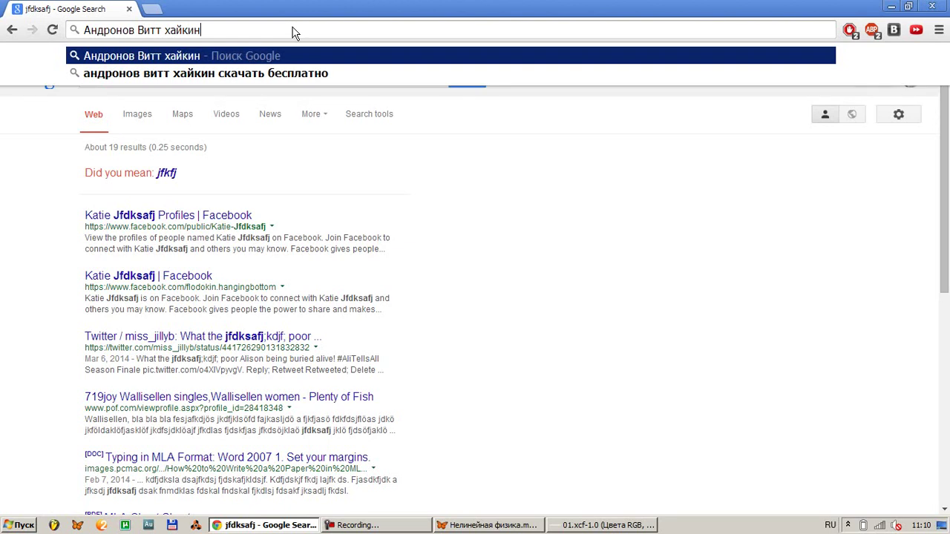
pyautogui.press('Return')
pyautogui.hotkey('alt', 'Tab')
pyautogui.hotkey('alt', 'Tab')
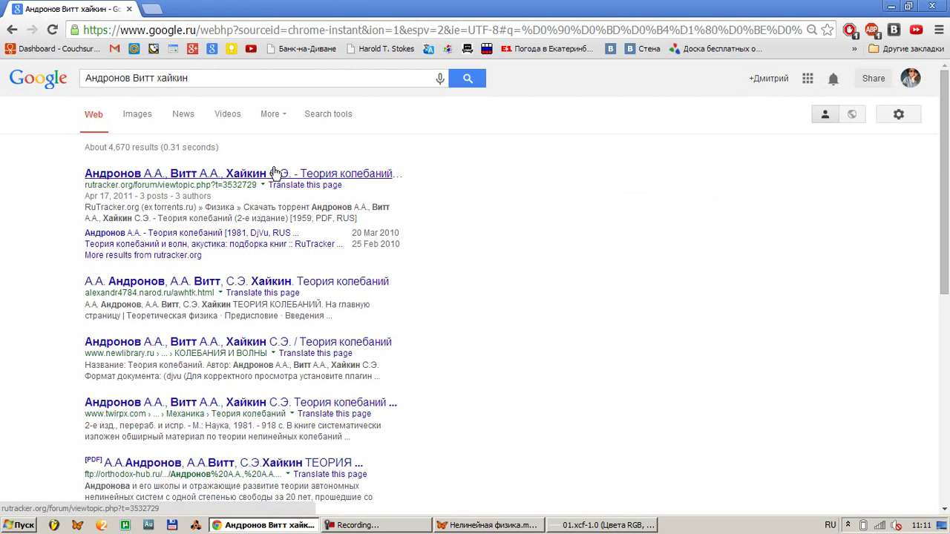
# Return to the FreeMind map and add node "5" to the "Литература" branch with the child "Чуликов А.И."
pyautogui.hotkey('alt', 'Tab')
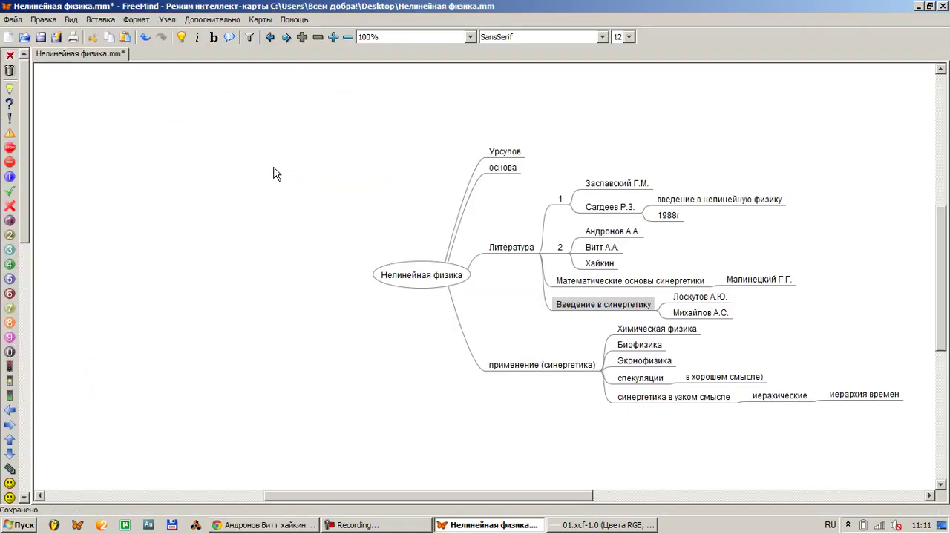
pyautogui.press('Return')
pyautogui.write('5')
pyautogui.press('Return')
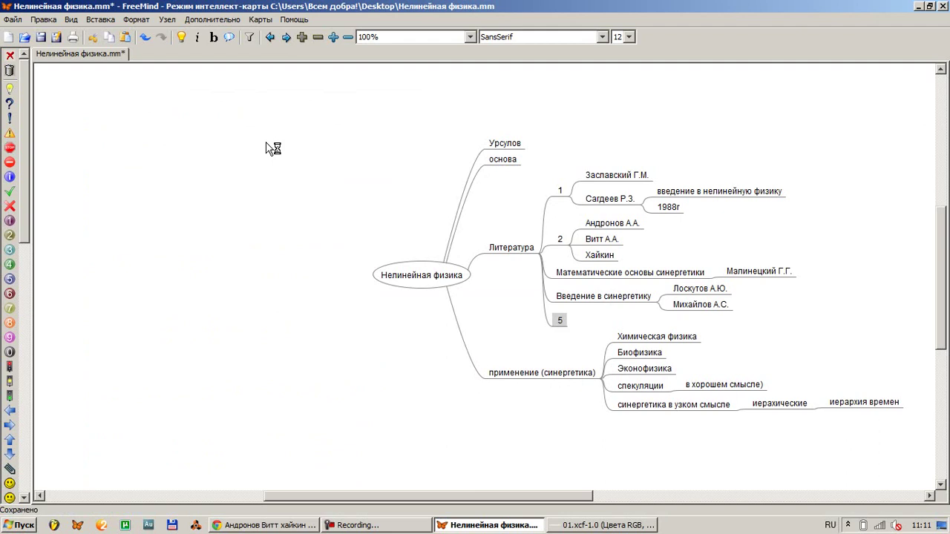
pyautogui.press('Insert')
pyautogui.write('Чуликов')
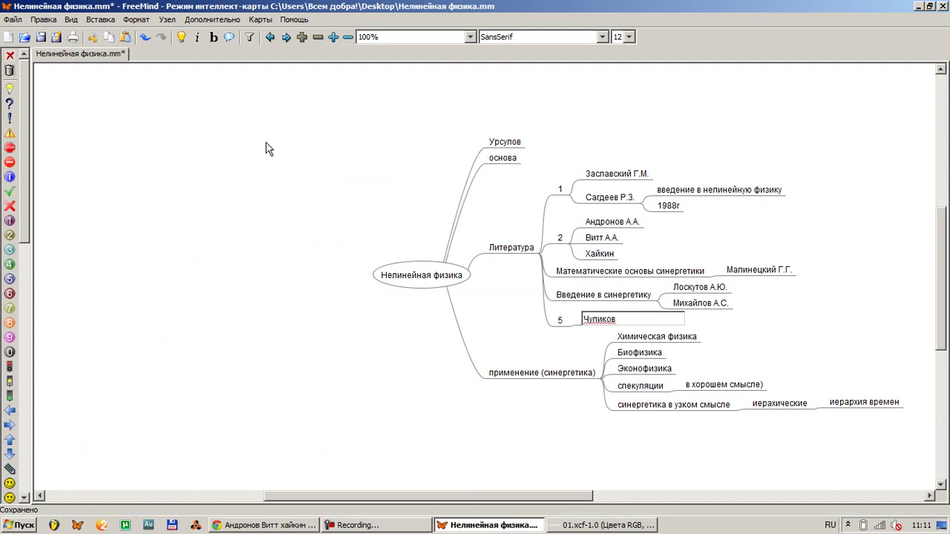
pyautogui.write(' А.И.')
pyautogui.press('Return')
# Rename node "5" in the "Литература" branch to "Математические модели нелинейной динамики"
pyautogui.press('Left')
pyautogui.write('Мат')
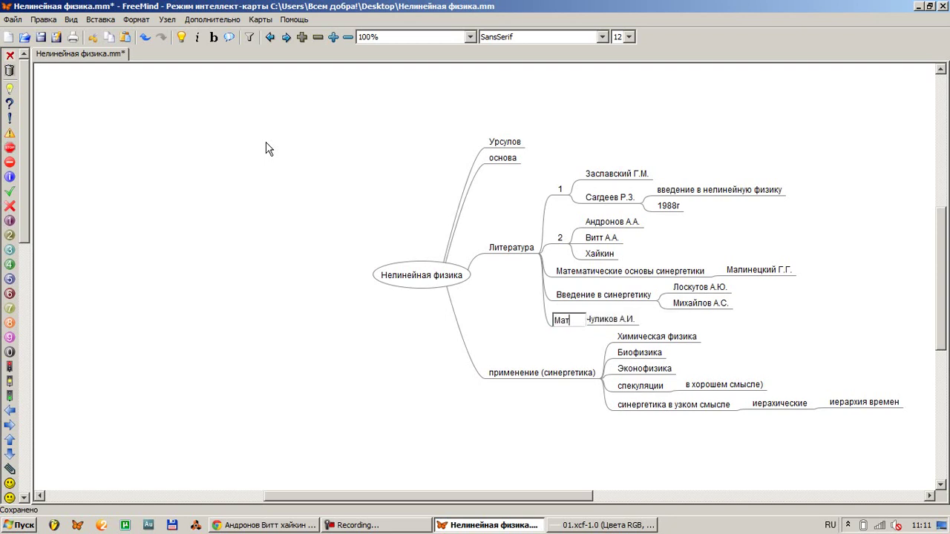
pyautogui.write('ематические модели нелинейной динамики')
pyautogui.press('Return')
# Switch to Chrome and open the rutracker.org forum index page
pyautogui.hotkey('alt', 'Tab')
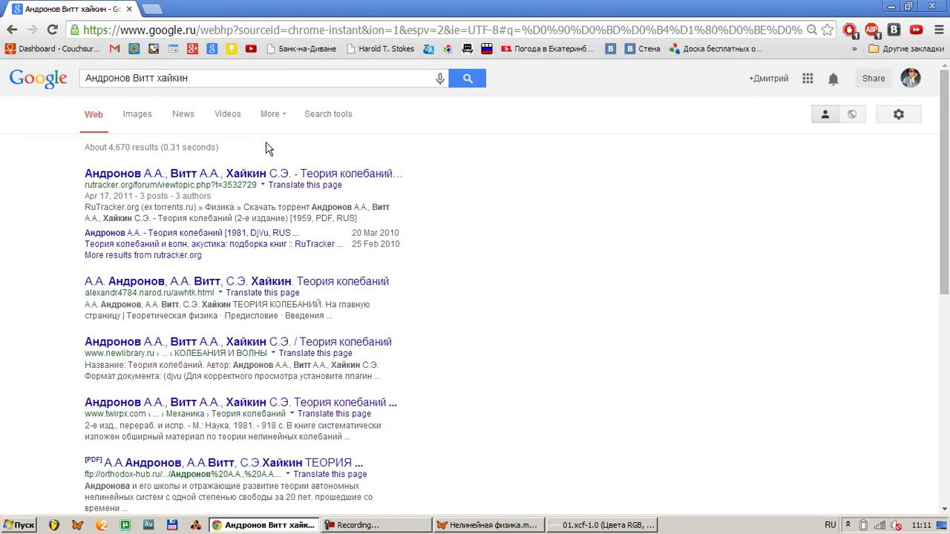
pyautogui.click(263, 30)
pyautogui.write('кге')
pyautogui.press('Return')
pyautogui.hotkey('ctrl', 'a')
pyautogui.click(264, 30)
pyautogui.hotkey('alt', 'shift')
pyautogui.write('rut')
pyautogui.press('Return')
pyautogui.hotkey('alt', 'Tab')
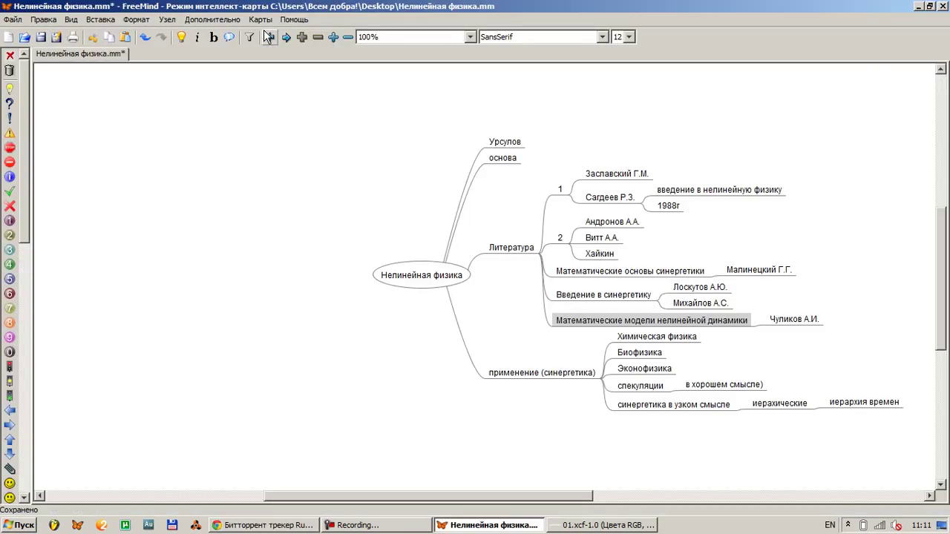
pyautogui.hotkey('alt', 'Tab')
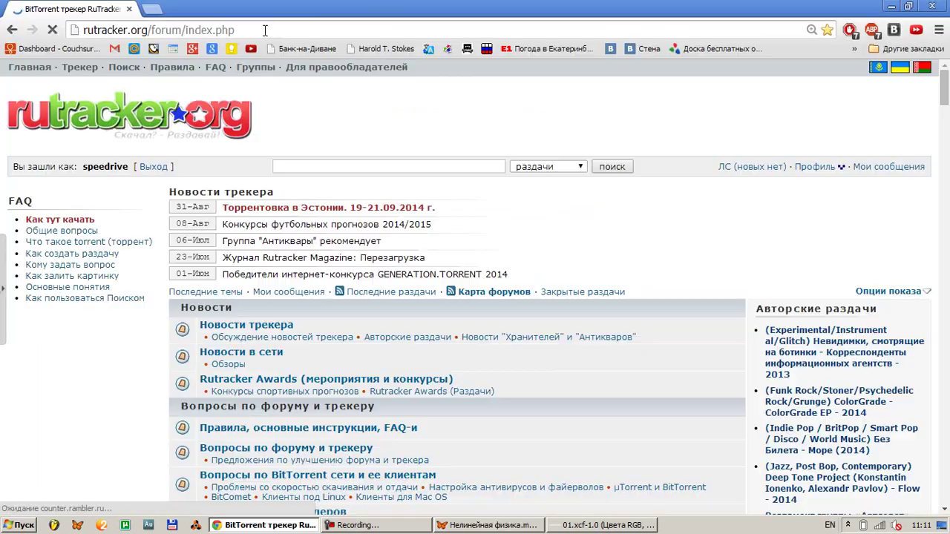
pyautogui.hotkey('alt', 'Tab')
pyautogui.hotkey('alt', 'Tab')
# Search the tracker's torrents for "Математические модели чуликов"
pyautogui.click(315, 171)
pyautogui.write('V')
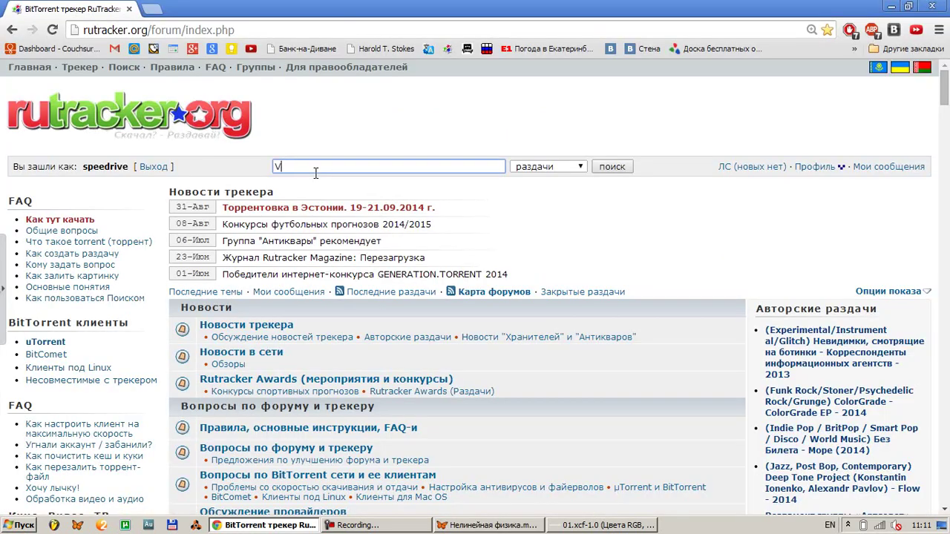
pyautogui.hotkey('alt', 'shift')
pyautogui.write('Математические модели')
pyautogui.hotkey('alt', 'Tab')
pyautogui.hotkey('alt', 'Tab')
pyautogui.write('чуликов')
pyautogui.press('Return')
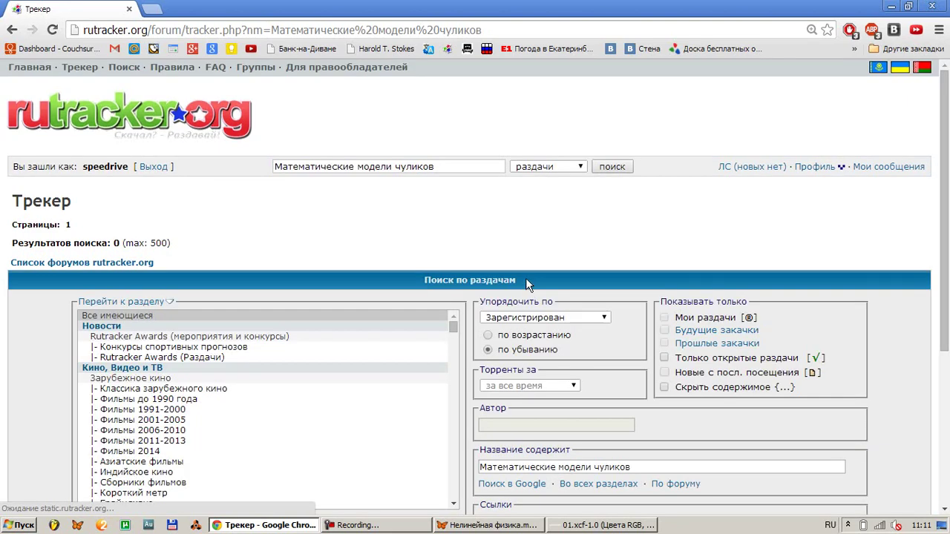
# Copy the tracker query "Математические модели чуликов" and search Google for it in a new tab
pyautogui.click(439, 164)
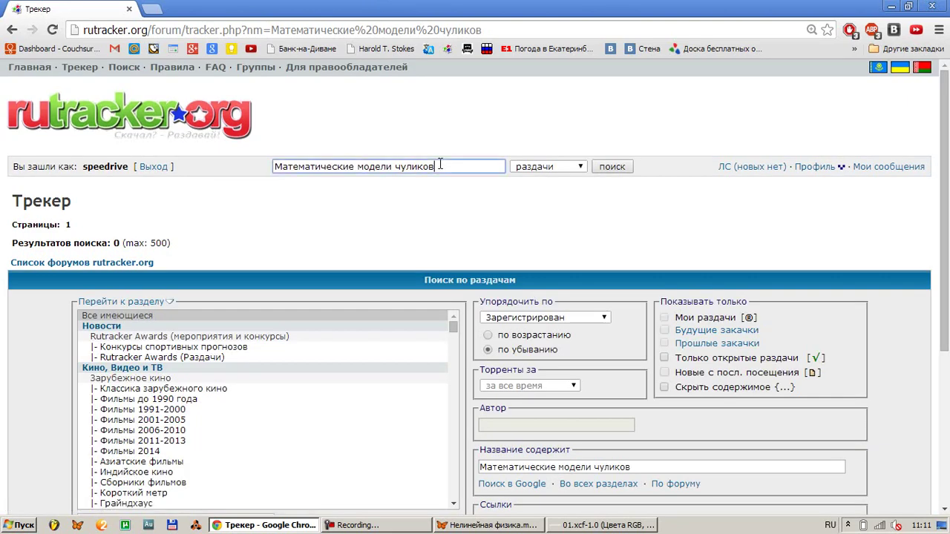
pyautogui.hotkey('ctrl', 'a')
pyautogui.hotkey('ctrl', 'c')
pyautogui.hotkey('ctrl', 't')
pyautogui.hotkey('ctrl', 'v')
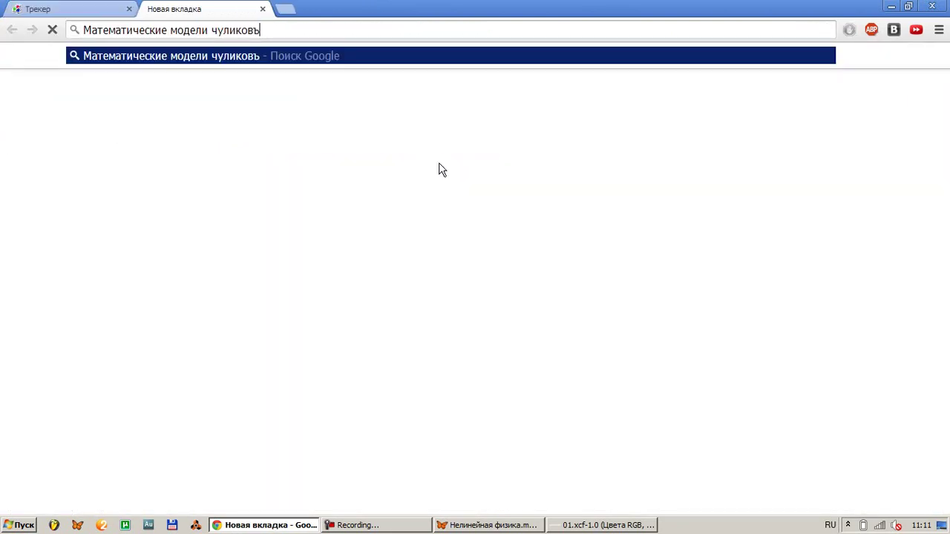
pyautogui.press('Return')
# Return to the FreeMind map and add the author "Косевич" as a child of the empty node in the "Литература" branch
pyautogui.hotkey('alt', 'Tab')
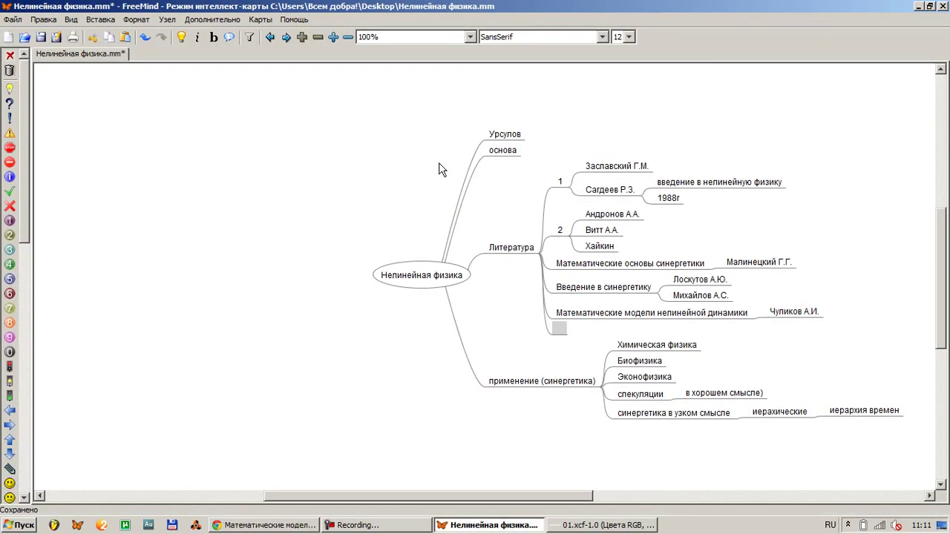
pyautogui.write('5')
pyautogui.press('BackSpace')
pyautogui.write('К')
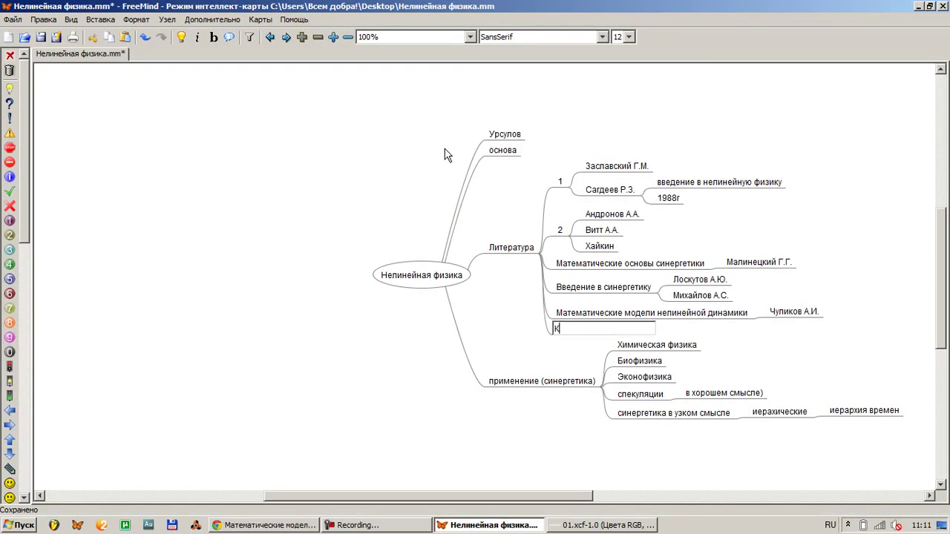
pyautogui.write('Косв')
pyautogui.press('BackSpace')
pyautogui.write('евич')
pyautogui.press('Return')
# Name the parent node of "Косевич" "Введение в нелинейную физическую механику"
pyautogui.press('shift+Insert')
pyautogui.write('Веедение в нел')
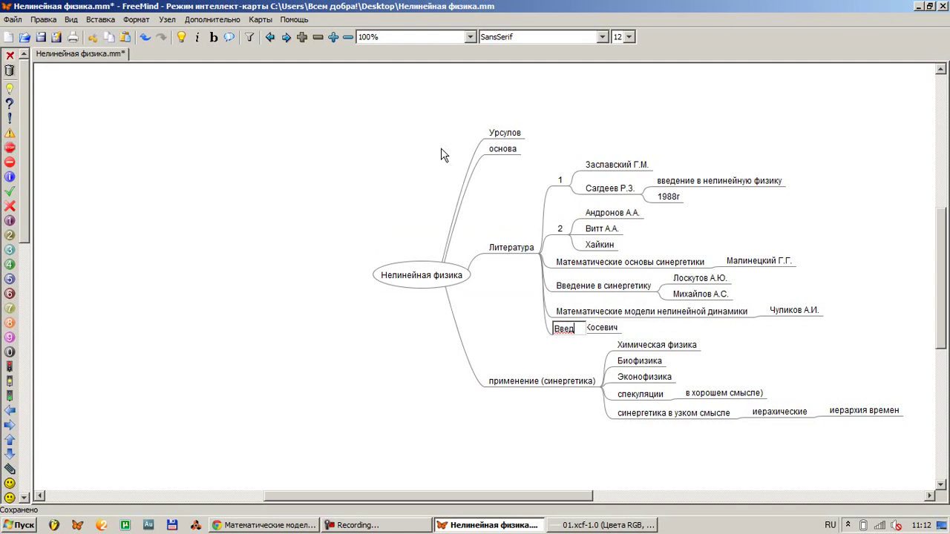
pyautogui.write('инейную физическую механику')
pyautogui.press('Return')
pyautogui.press('Right')
pyautogui.write('2')
pyautogui.press('Escape')
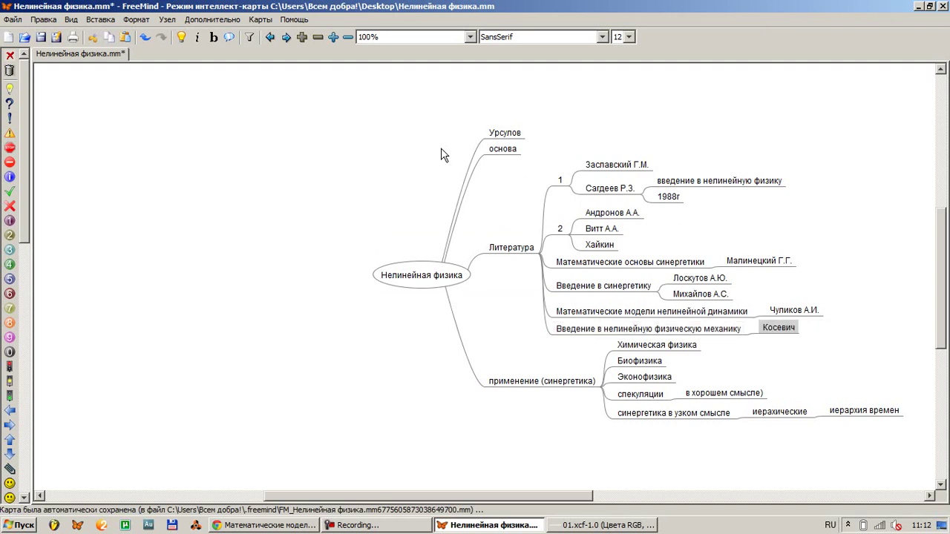
pyautogui.press('F2')
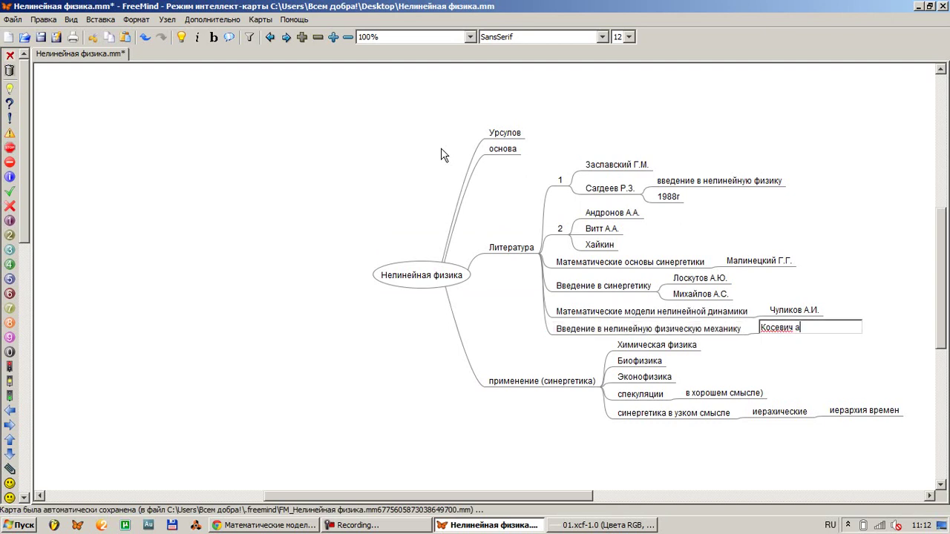
pyautogui.press('Return')
pyautogui.press('Return')
pyautogui.write('Ковалев А. С.')
# Switch to Chrome and search Google for "чуличков математические модели нелинейной динамики"
pyautogui.hotkey('alt', 'Tab')
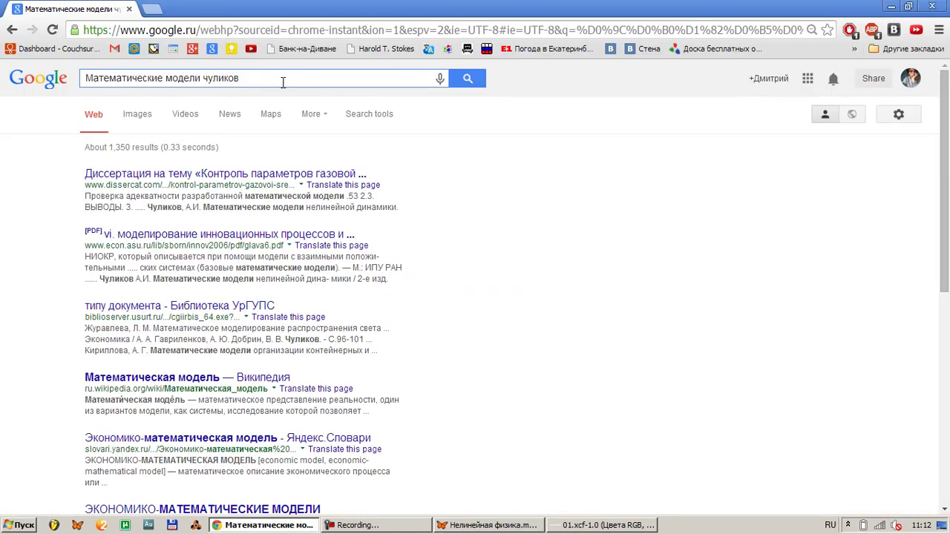
pyautogui.hotkey('alt', 'Tab')
pyautogui.hotkey('alt', 'Tab')
pyautogui.hotkey('ctrl', 'BackSpace')
pyautogui.write('нелинейной дина')
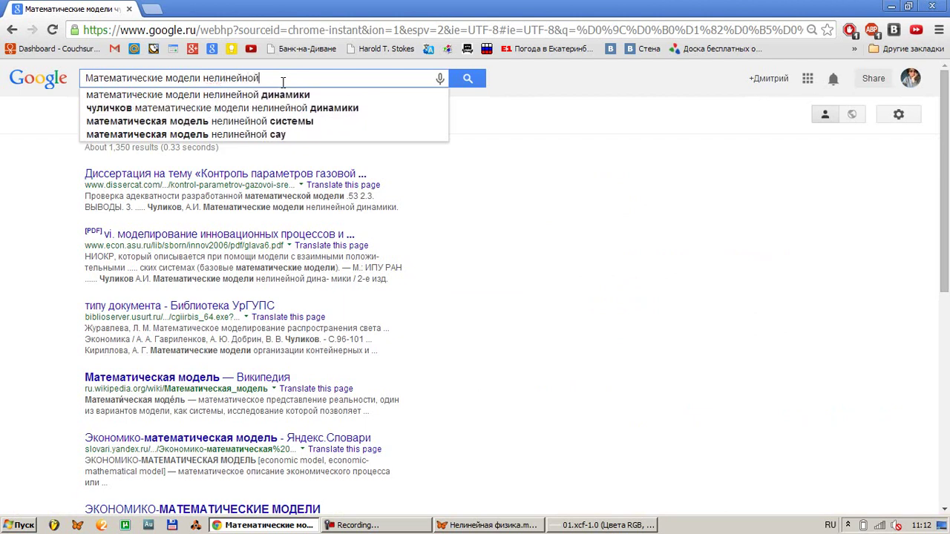
pyautogui.press('Down')
pyautogui.press('Down')
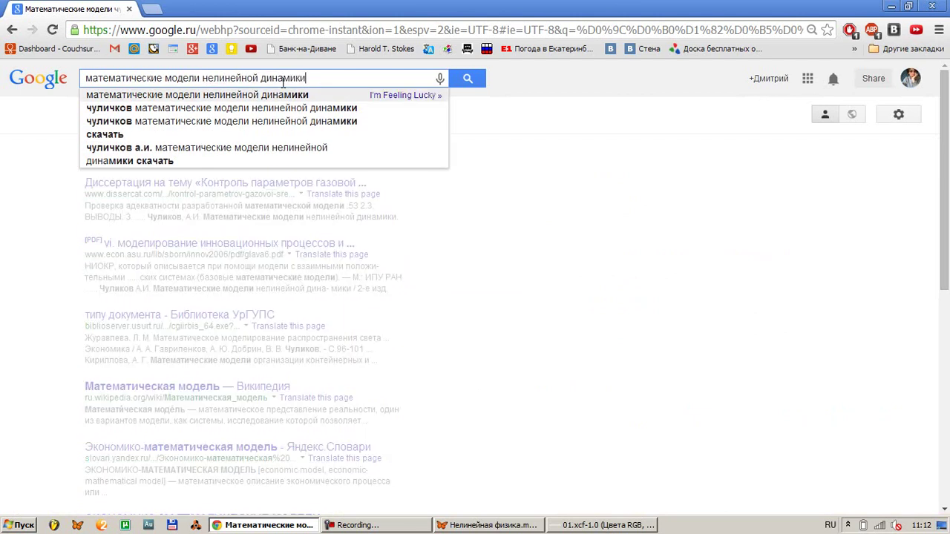
pyautogui.press('Return')
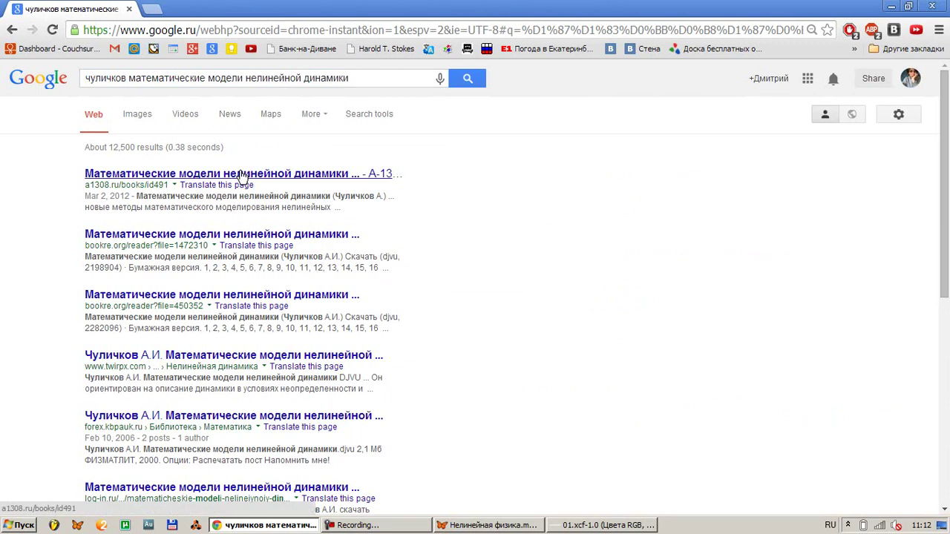
# Open the a1308.ru result in a new tab and download the book's DjVu file to the Workplace folder
pyautogui.middleClick(241, 177)
pyautogui.hotkey('ctrl', 'Tab')
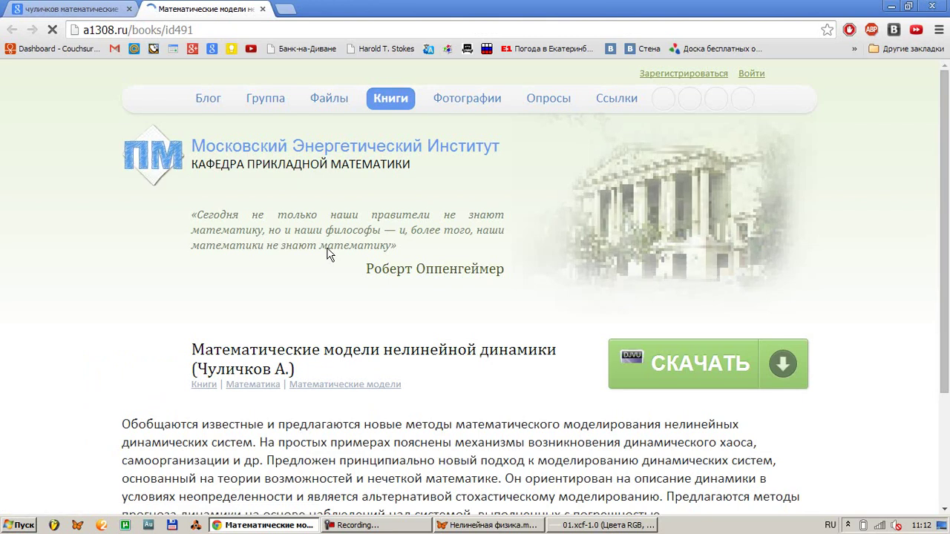
pyautogui.scroll(-1, 328, 253)
pyautogui.click(661, 295)
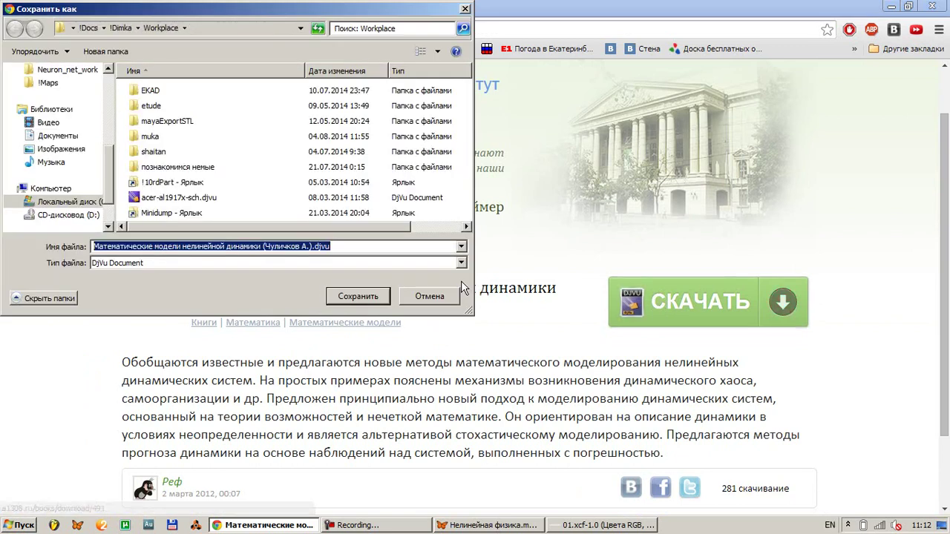
pyautogui.click(357, 296)
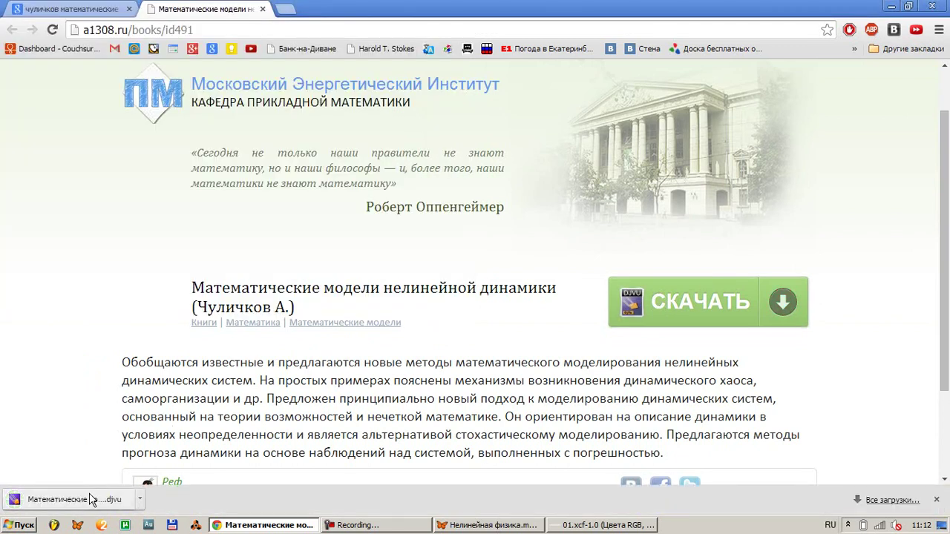
# Open the downloaded DjVu book and skim its first pages
pyautogui.click(119, 504)
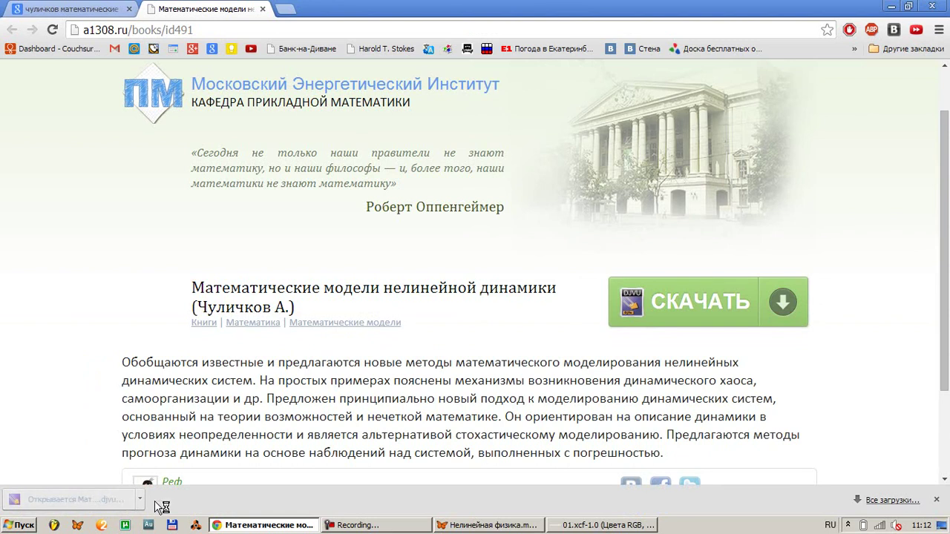
pyautogui.scroll(-15, 538, 247)
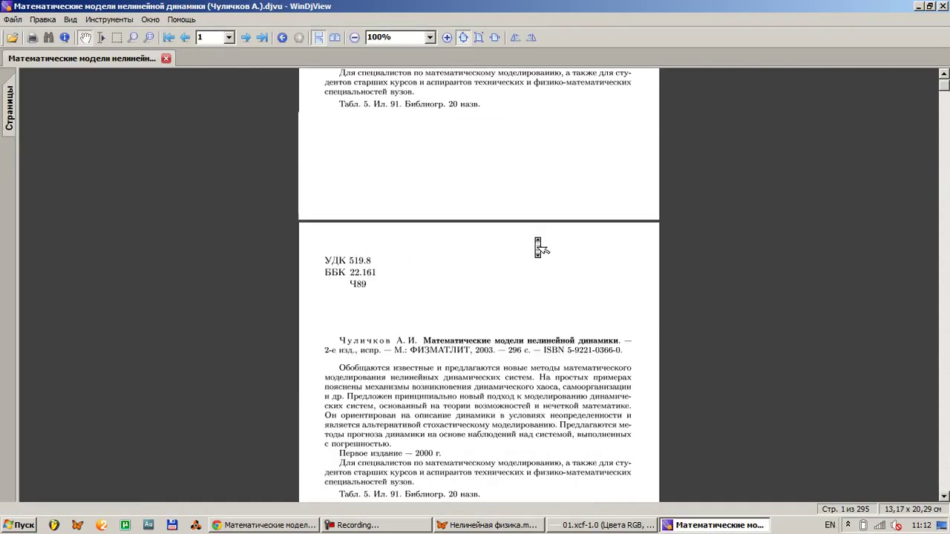
pyautogui.scroll(13, 534, 237)
# Return to the FreeMind map and add a new book node to "Литература" with the author child "Шустер Г."
pyautogui.hotkey('alt', 'Tab')
pyautogui.hotkey('alt', 'Tab')
pyautogui.hotkey('alt', 'Tab')
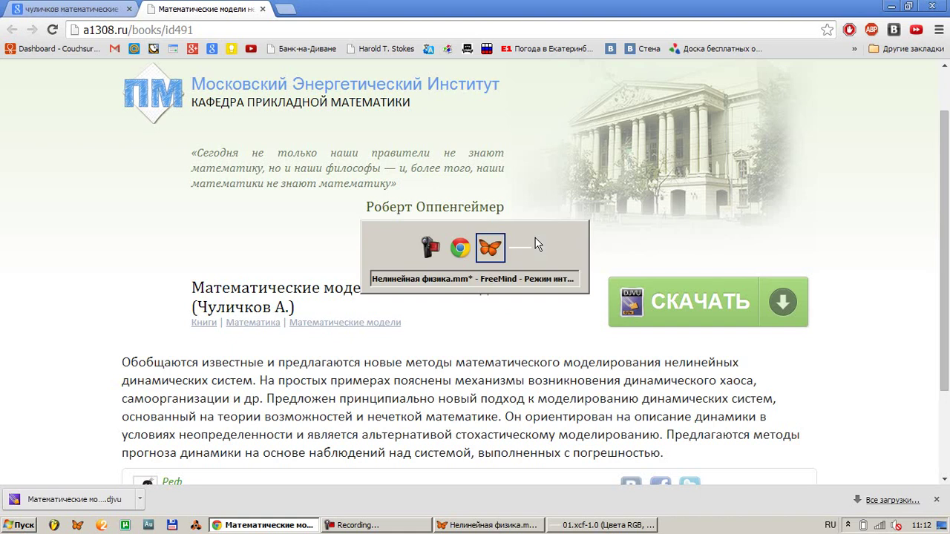
pyautogui.press('Left')
pyautogui.press('Return')
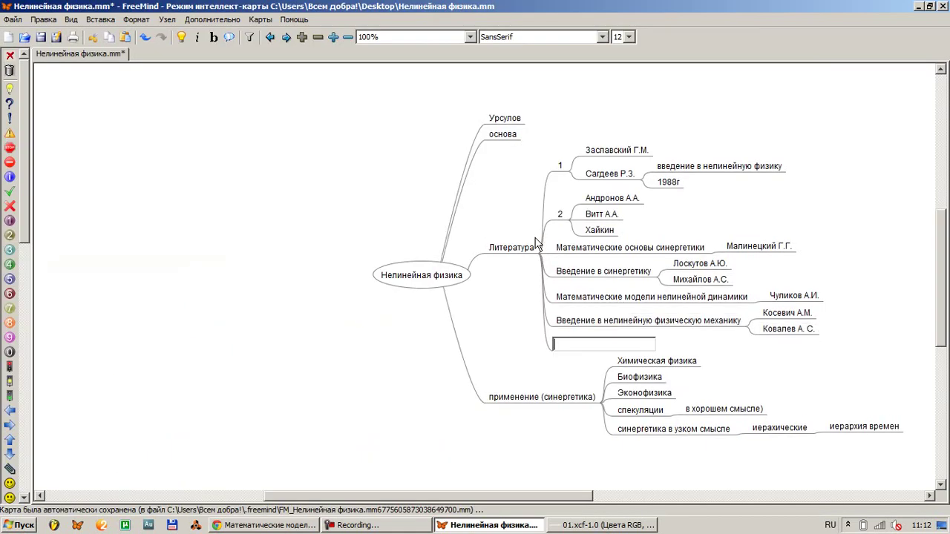
pyautogui.write('Шустер')
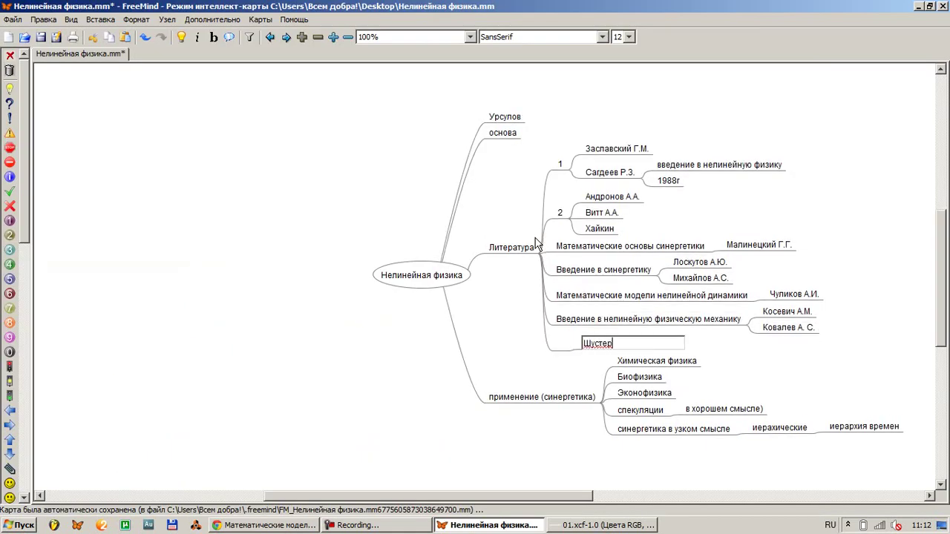
pyautogui.write('р')
pyautogui.press('Return')
# Name the parent node of "Шустер Г." "Детерменированный хаос" and save the map
pyautogui.press('shift+Insert')
pyautogui.write('Детерминированный хао')
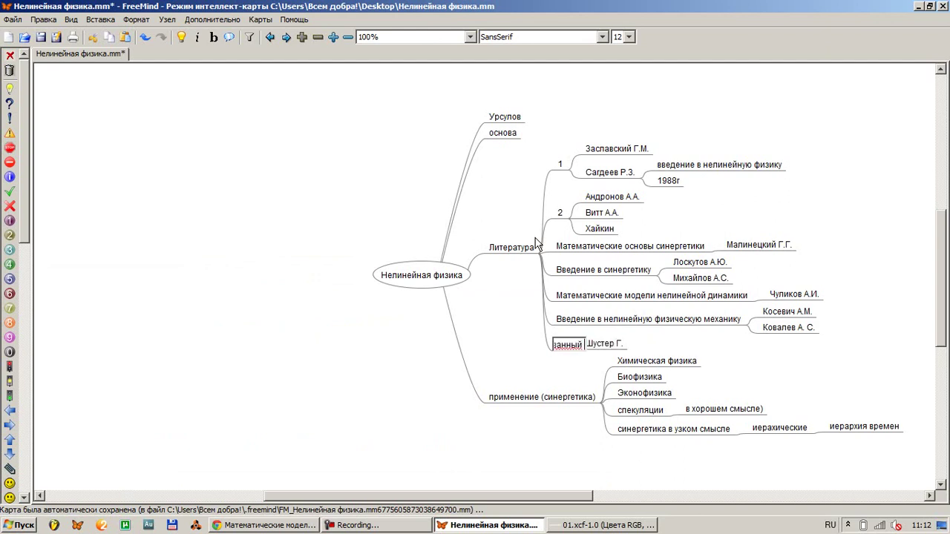
pyautogui.write('с')
pyautogui.press('Return')
pyautogui.hotkey('ctrl', 's')
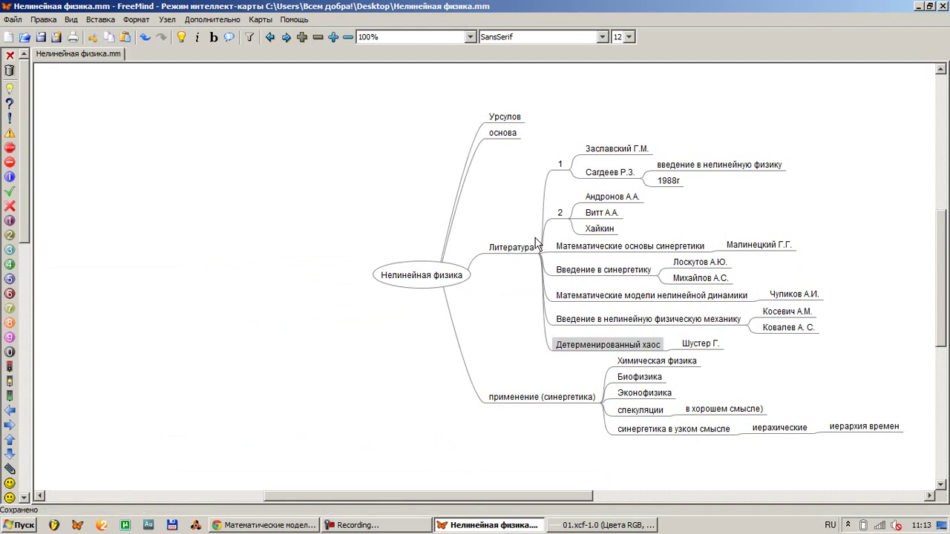
pyautogui.press('Up')
pyautogui.press('Up')
pyautogui.press('Up')
pyautogui.press('Up')
pyautogui.press('Right')
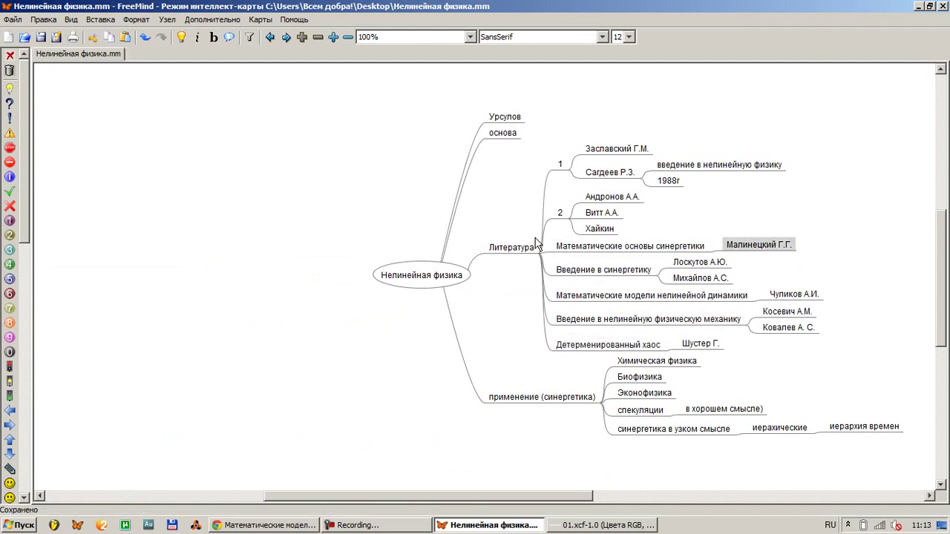
pyautogui.press('Left')
pyautogui.press('Down')
pyautogui.press('Down')
pyautogui.press('Down')
pyautogui.press('Down')
pyautogui.press('Down')
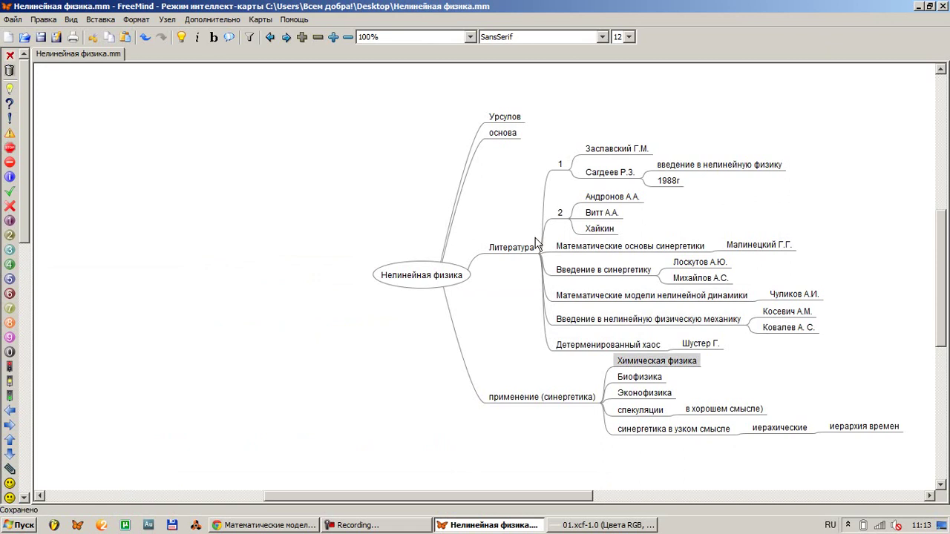
# Replace the label of book node "1" with "введение в нелинейную физику" and remove that title from under "Сагдеев Р.З."
pyautogui.press('Up')
pyautogui.press('Up')
pyautogui.press('Up')
pyautogui.press('Up')
pyautogui.press('Up')
pyautogui.press('Up')
pyautogui.press('Up')
pyautogui.press('Down')
pyautogui.press('Right')
pyautogui.press('Right')
pyautogui.press('Delete')
pyautogui.press('Left')
pyautogui.write('2')
pyautogui.press('Escape')
pyautogui.hotkey('ctrl', 'z')
# Close the a1308.ru book page in Chrome and return to the FreeMind map
pyautogui.hotkey('alt', 'Tab')
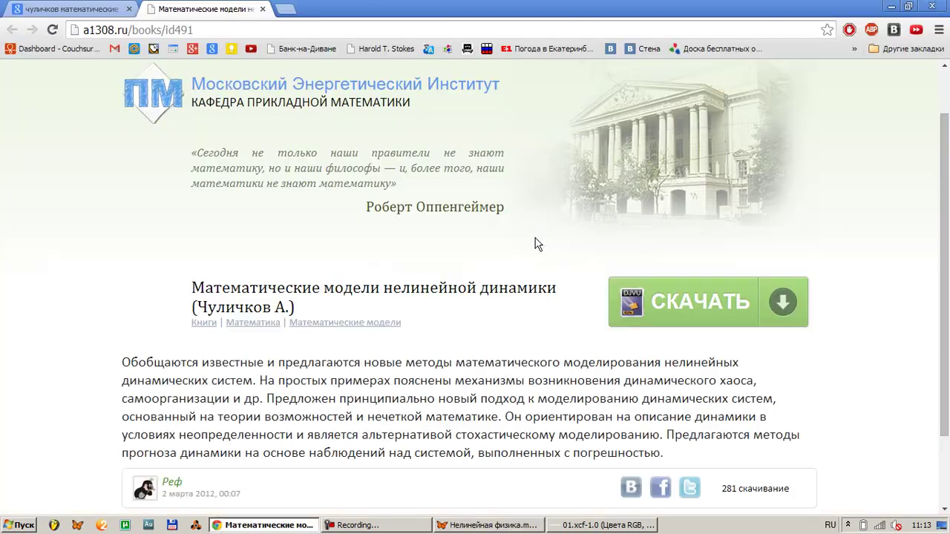
pyautogui.hotkey('ctrl', 'w')
pyautogui.hotkey('alt', 'Tab')
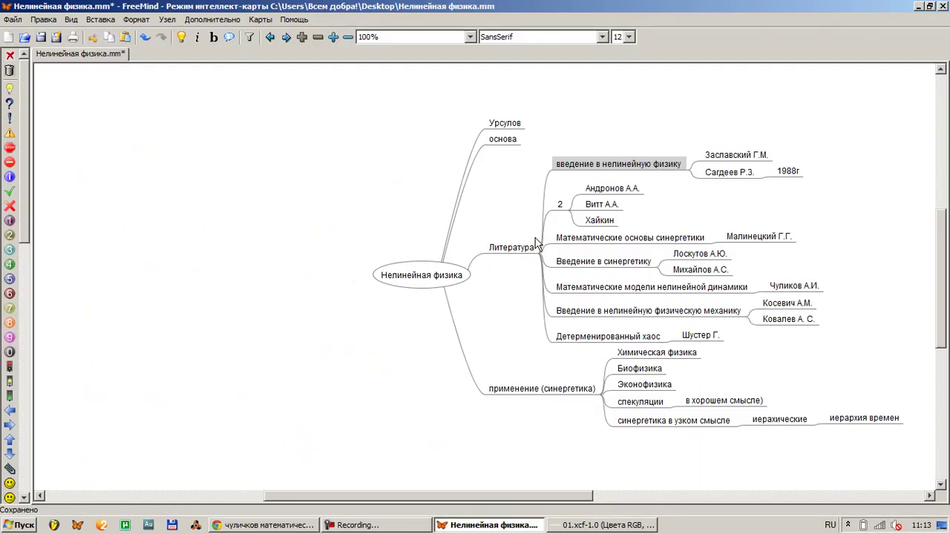
# Add a new book node below "Детерменированный хаос" with the author child "Кроновр Р. М."
pyautogui.press('Down')
pyautogui.press('Down')
pyautogui.press('Down')
pyautogui.press('Down')
pyautogui.press('Down')
pyautogui.press('Down')
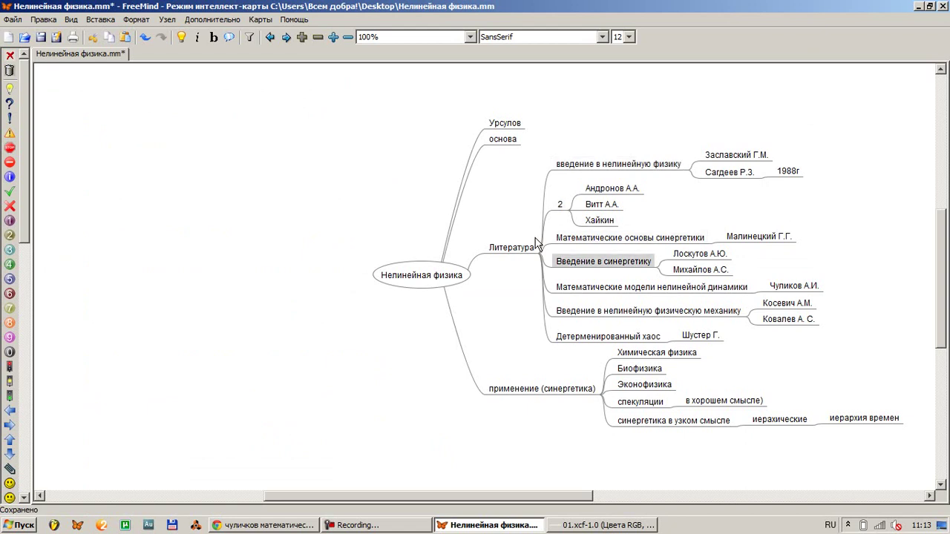
pyautogui.press('Return')
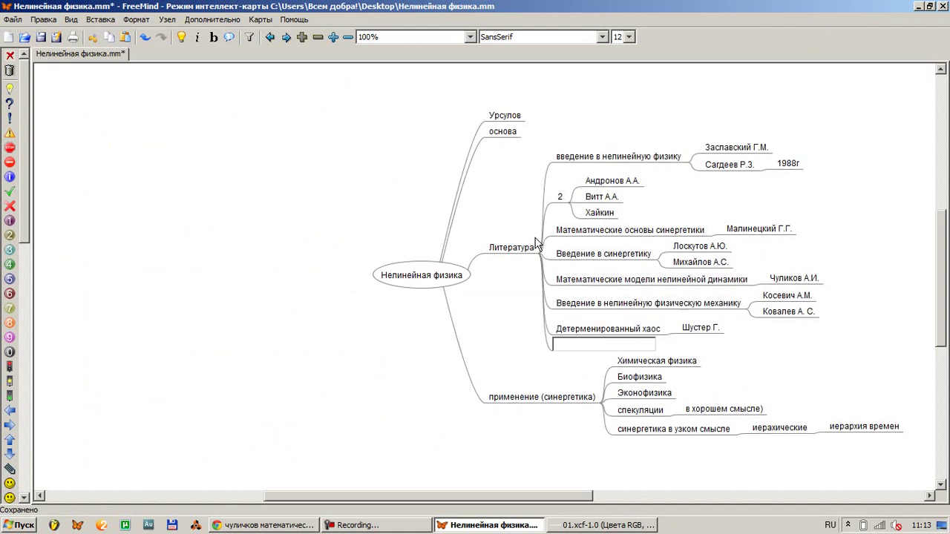
pyautogui.write('Кронове')
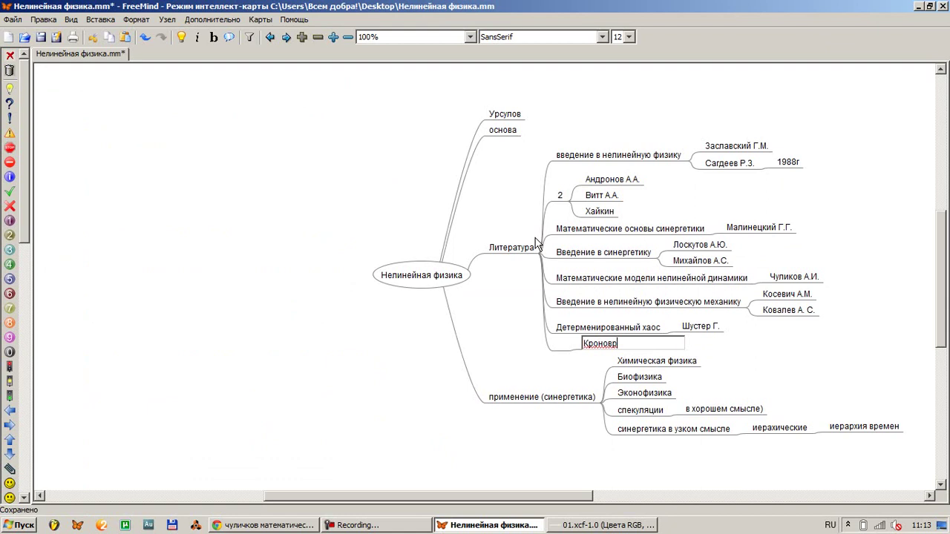
pyautogui.press('Return')
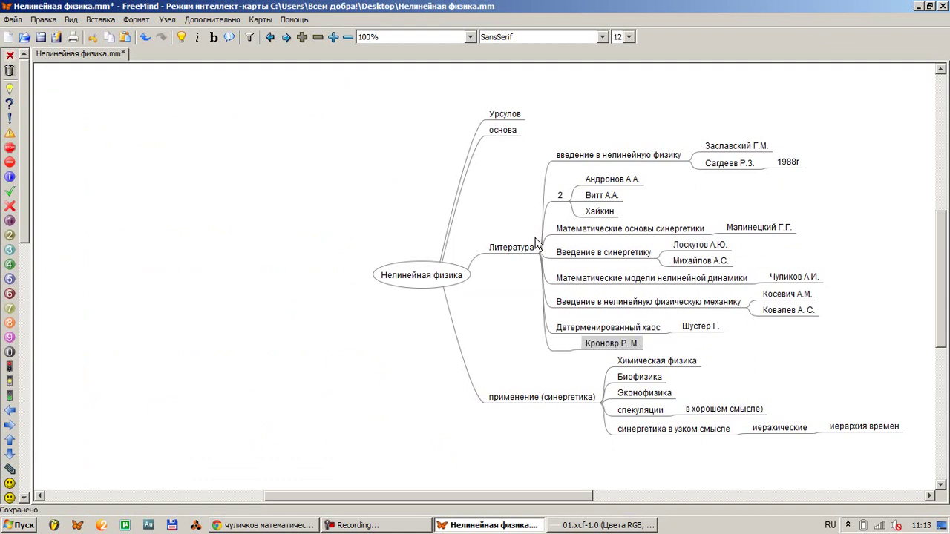
# Name the parent node of "Кроновр Р. М." "Фракталы и хаос в динамических системах" and save the map
pyautogui.write('Фракталы и хаос в')
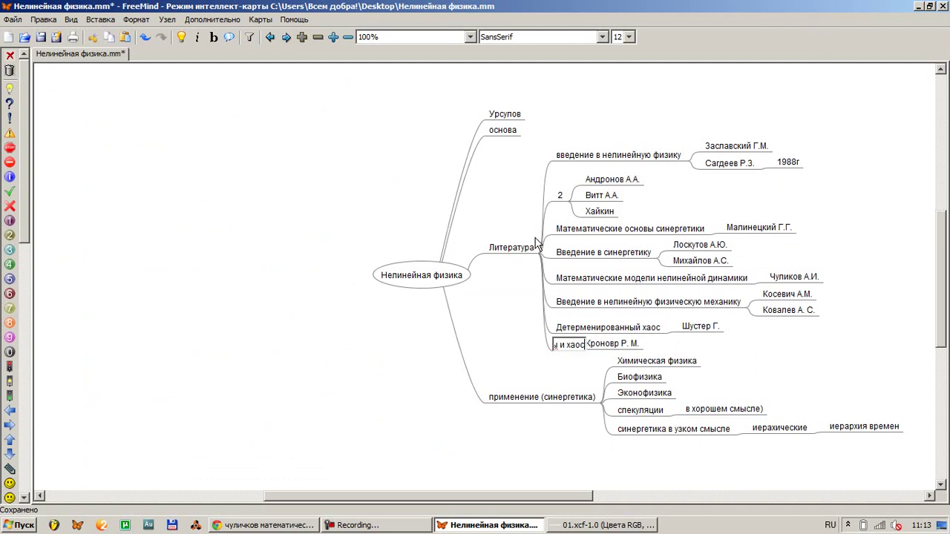
pyautogui.write(' динамических')
pyautogui.write(' системах')
pyautogui.press('Return')
pyautogui.hotkey('ctrl', 's')
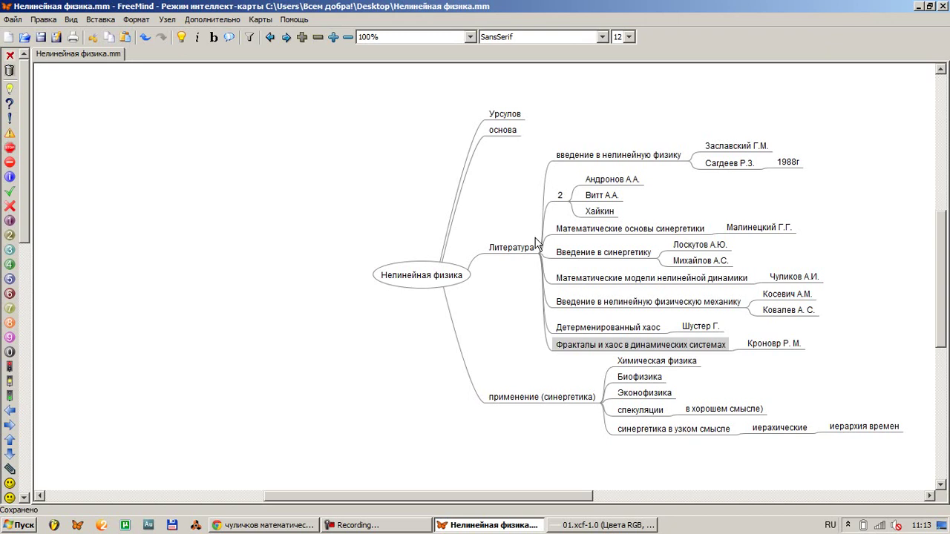
# Add an empty book node with an empty child to "Литература" and complete the author under node "2" as "Хайкин С. Э."
pyautogui.press('Return')
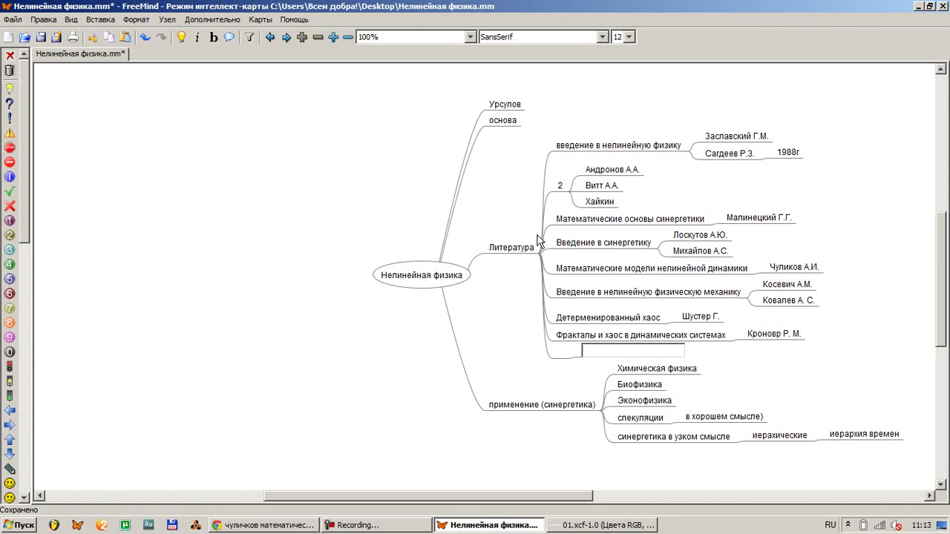
pyautogui.click(604, 204)
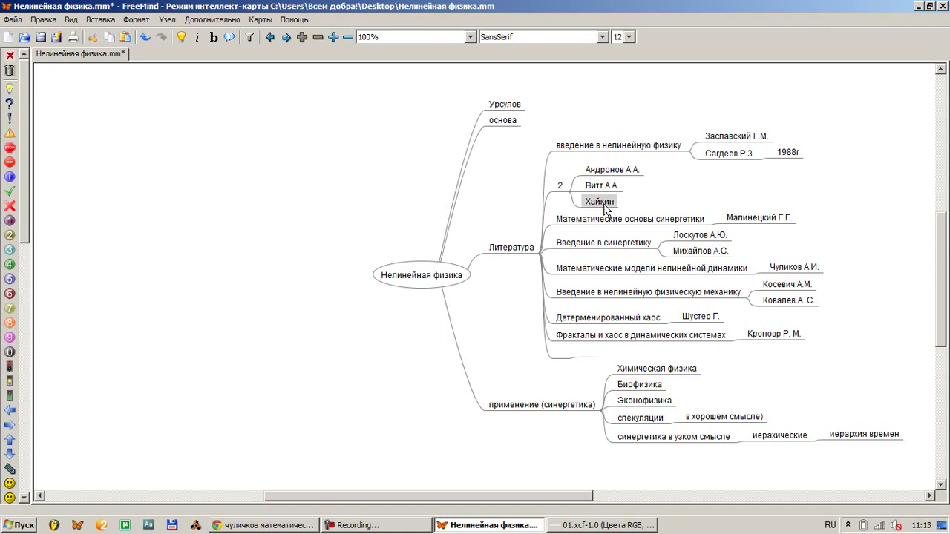
pyautogui.press('F2')
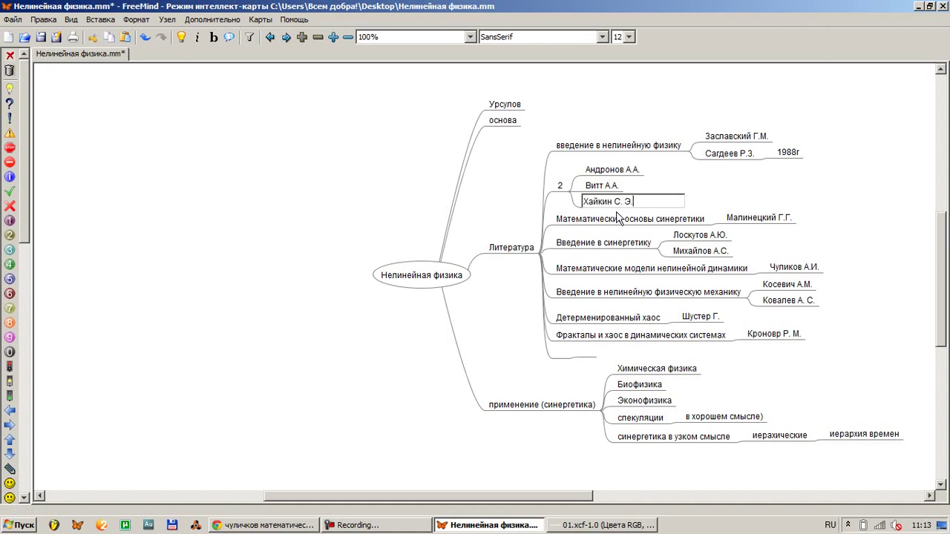
pyautogui.press('Return')
# Fill in the empty book node under "Литература" as "Сложные колебания в простых системах" with author child "Анищенко В. С." and save the map
pyautogui.click(584, 355)
pyautogui.write('Анищенко В. С.')
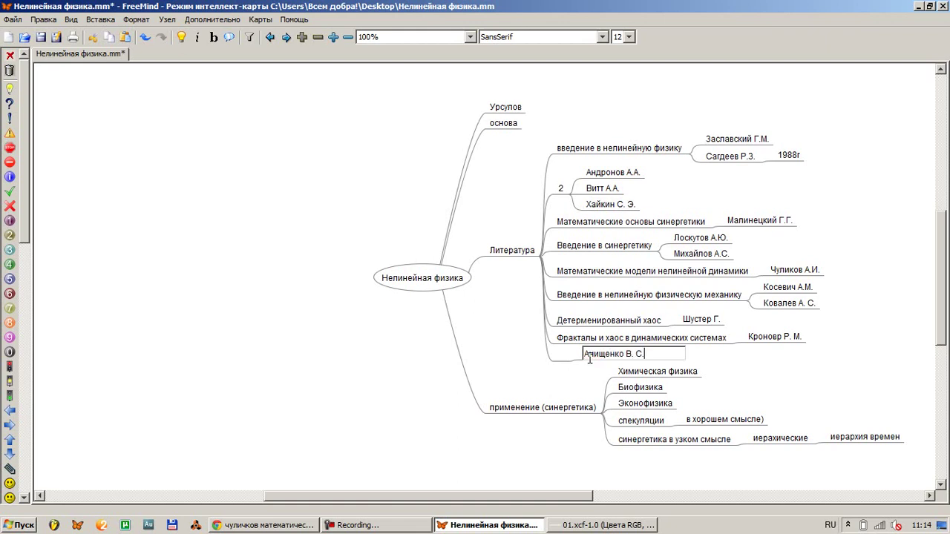
pyautogui.press('Return')
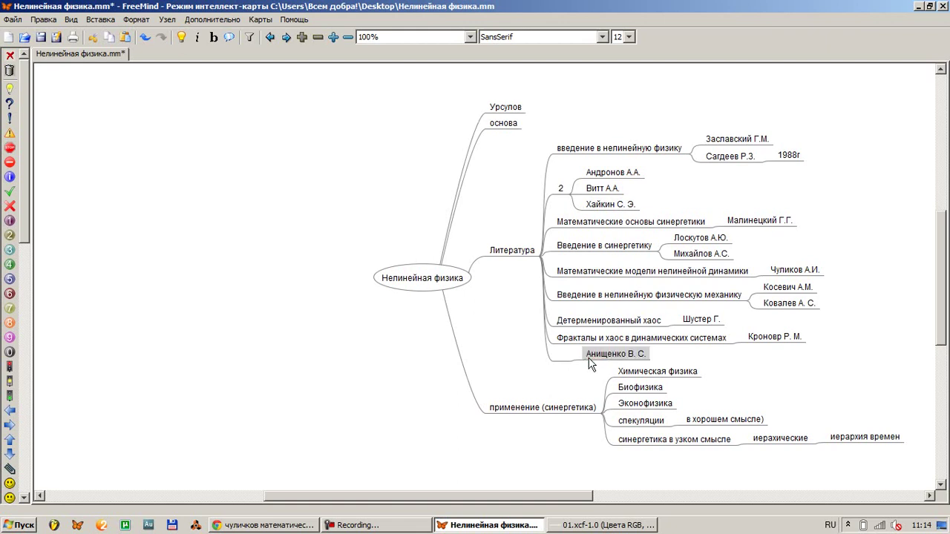
pyautogui.press('Return')
pyautogui.write('Нелинейные кол')
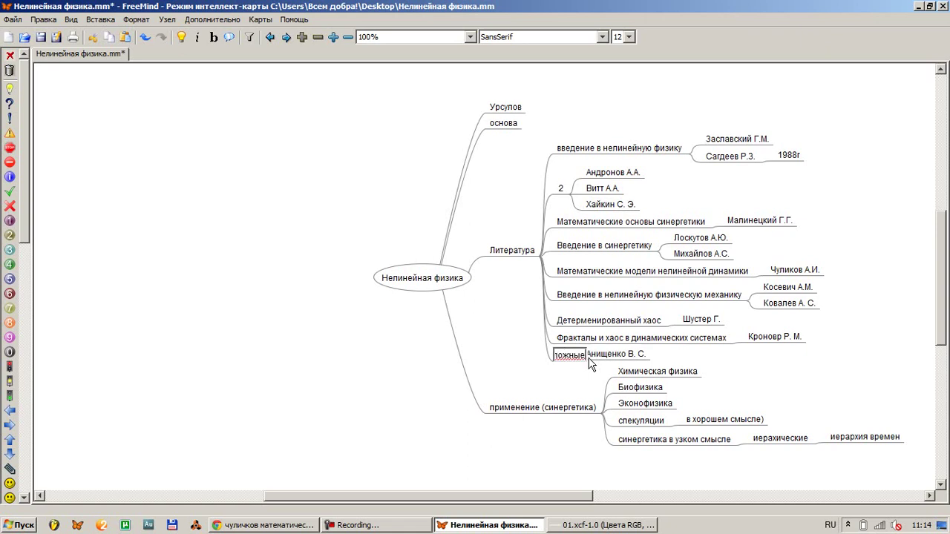
pyautogui.write('ебания в простых системах')
pyautogui.press('Return')
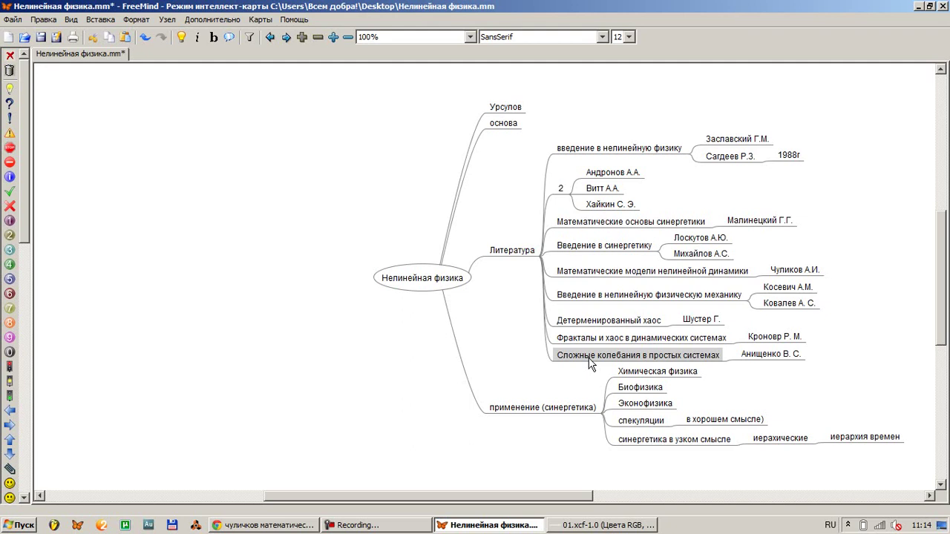
pyautogui.hotkey('ctrl', 's')
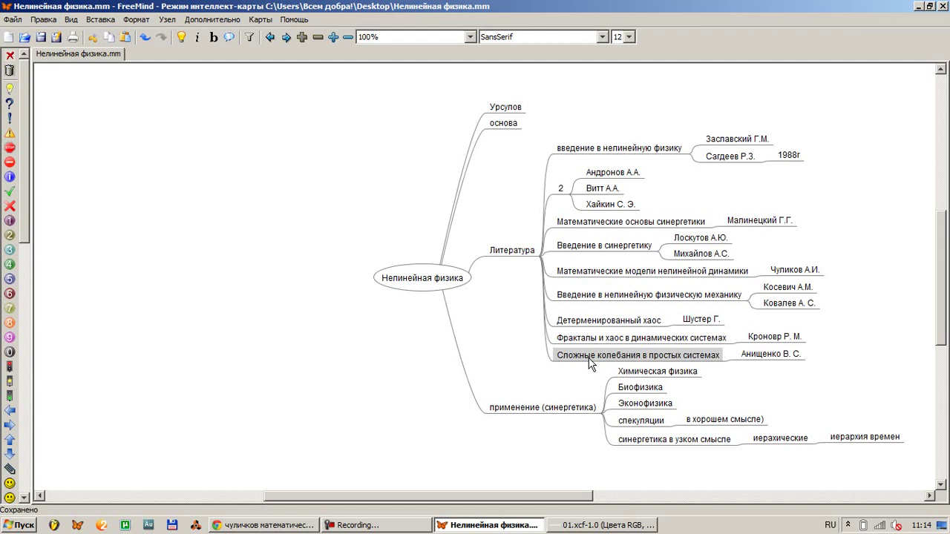
# Copy the new book's title and author from the map and search Google for "Сложные колебания в простых системах Анищенко В. С." in Chrome
pyautogui.doubleClick(590, 358)
pyautogui.hotkey('alt', 'Tab')
pyautogui.hotkey('alt', 'Tab')
pyautogui.hotkey('alt', 'Tab')
pyautogui.hotkey('alt', 'Tab')
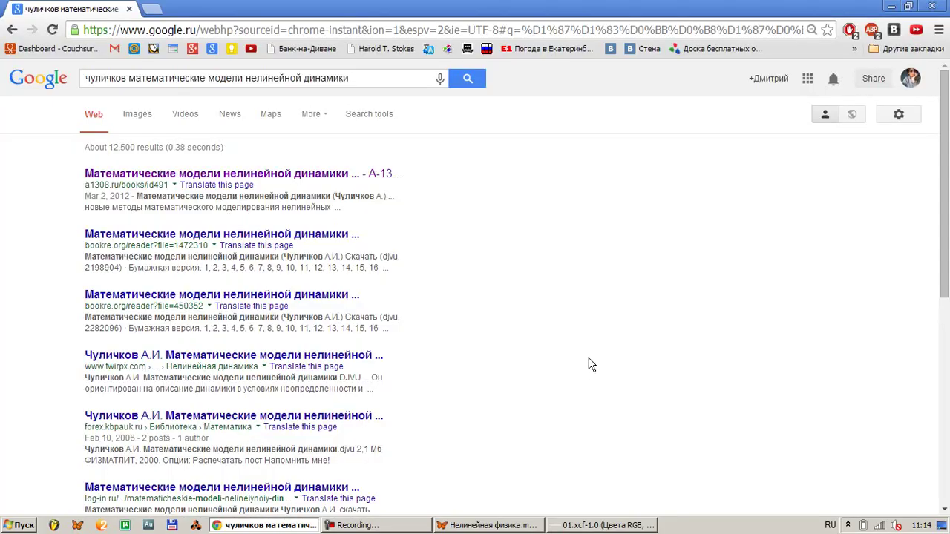
pyautogui.hotkey('alt', 'Tab')
pyautogui.hotkey('alt', 'Tab')
pyautogui.hotkey('alt', 'Tab')
pyautogui.hotkey('alt', 'Tab')
pyautogui.hotkey('alt', 'Tab')
pyautogui.hotkey('alt', 'Tab')
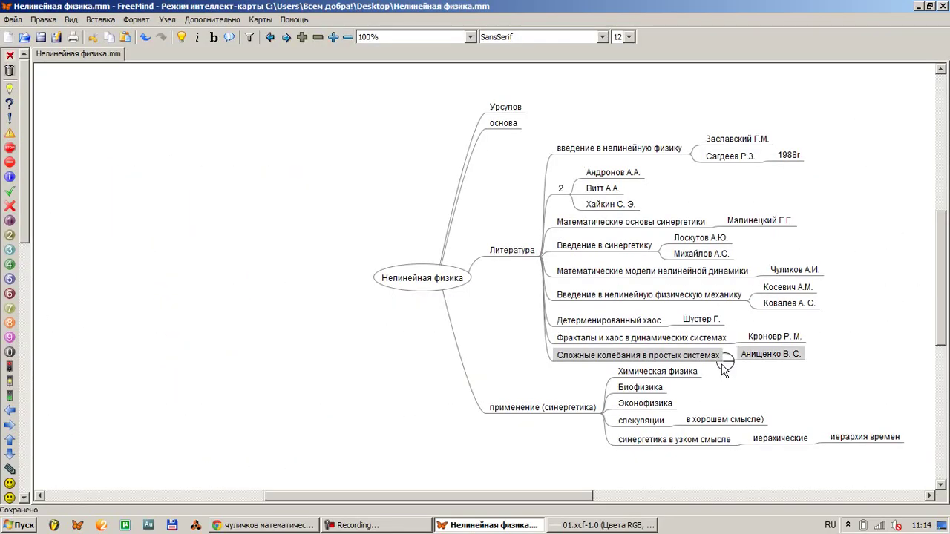
pyautogui.hotkey('alt', 'Tab')
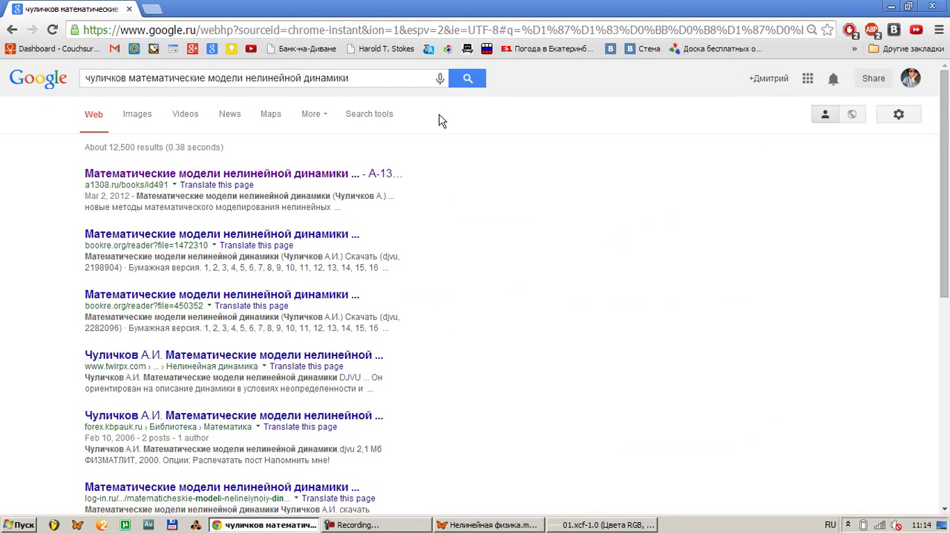
pyautogui.click(400, 78)
pyautogui.hotkey('ctrl', 'a')
pyautogui.write('Сложные колебания в простых системах   Анищенко В. С.')
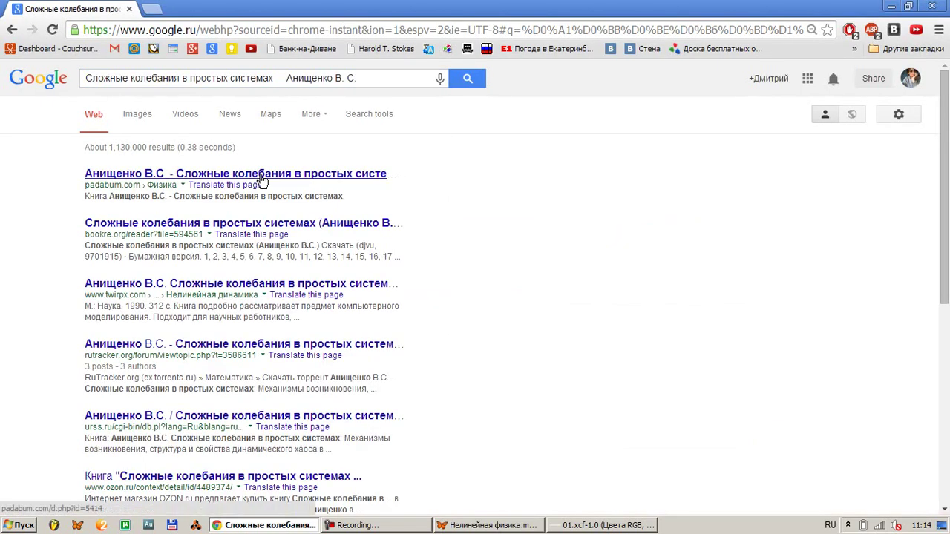
# Open the padabum.com search result, examine the book page's download options and close the page
pyautogui.click(259, 181)
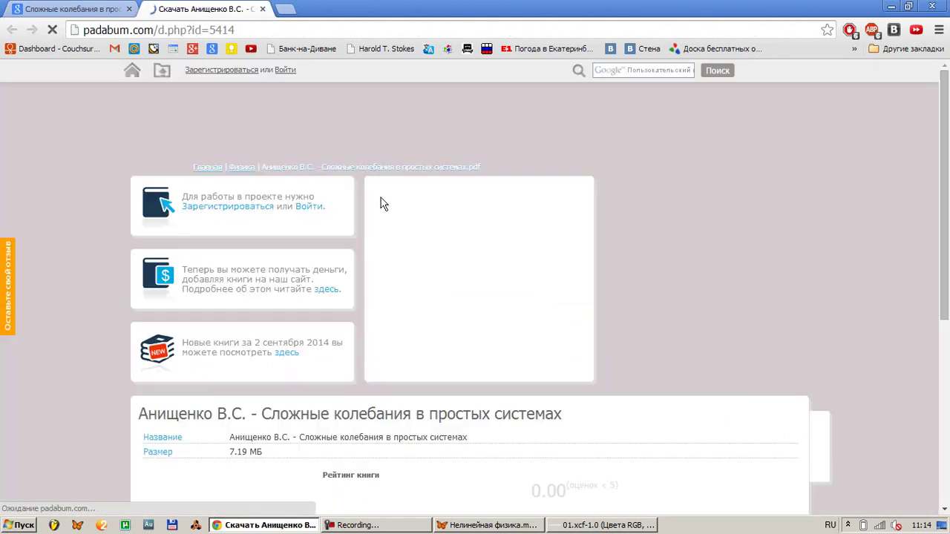
pyautogui.scroll(-1, 458, 288)
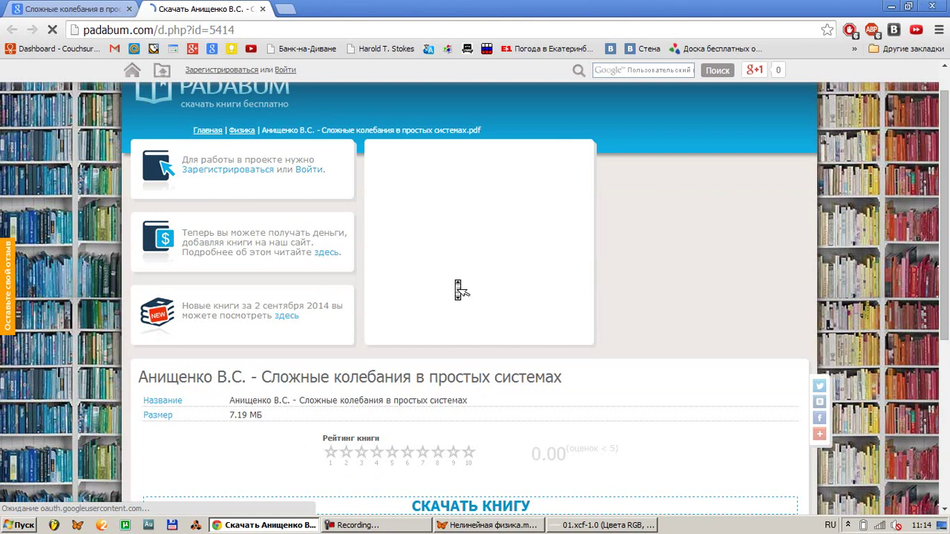
pyautogui.scroll(-2, 459, 289)
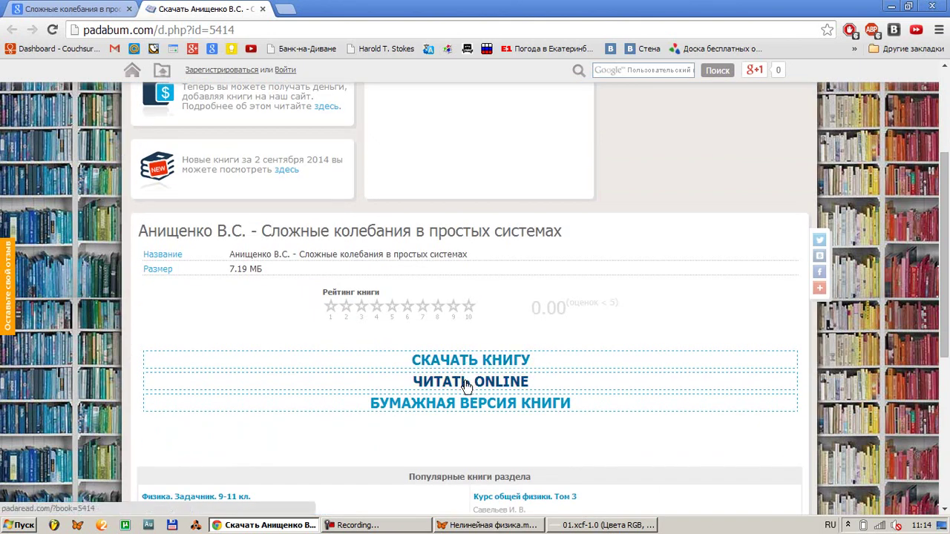
pyautogui.scroll(-2, 470, 367)
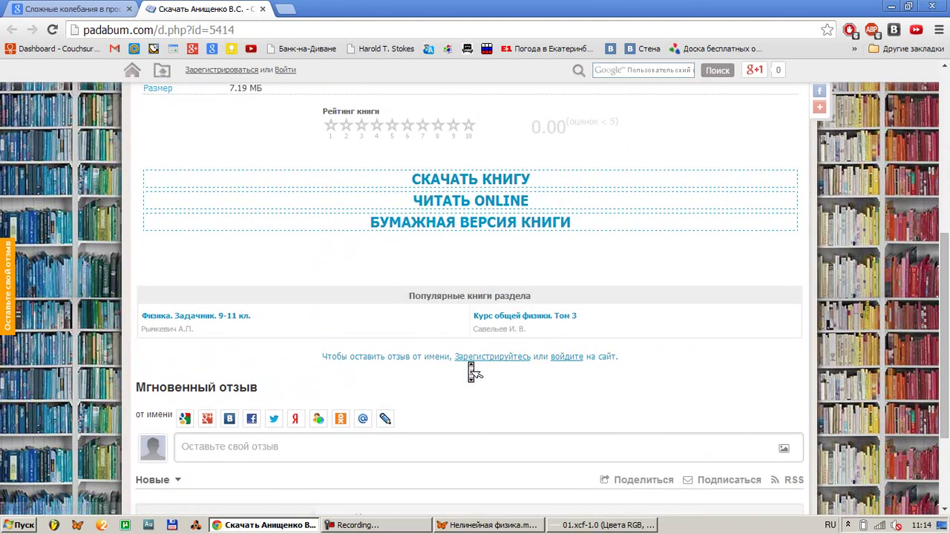
pyautogui.scroll(1, 470, 371)
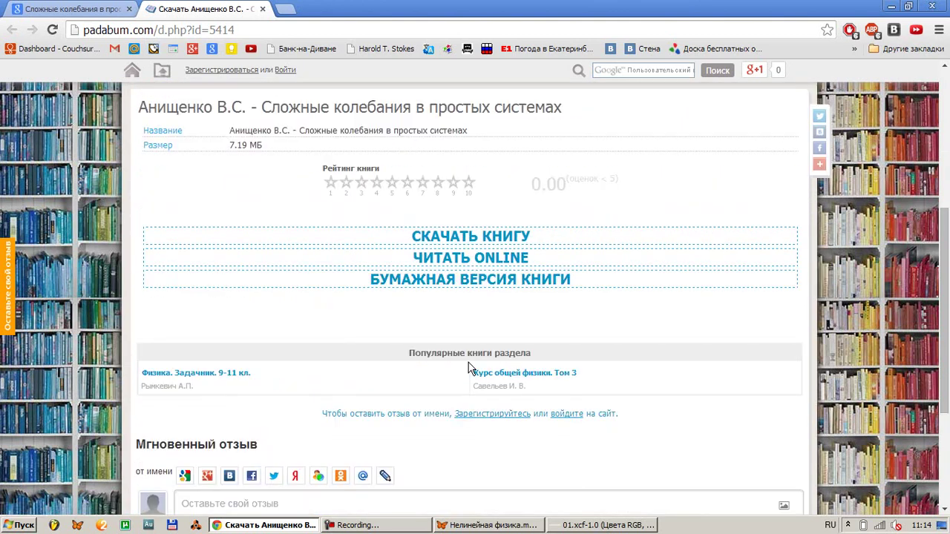
pyautogui.hotkey('ctrl', 'w')
# Open the bookre.org search result for the book and return to the FreeMind map while it loads
pyautogui.click(348, 225)
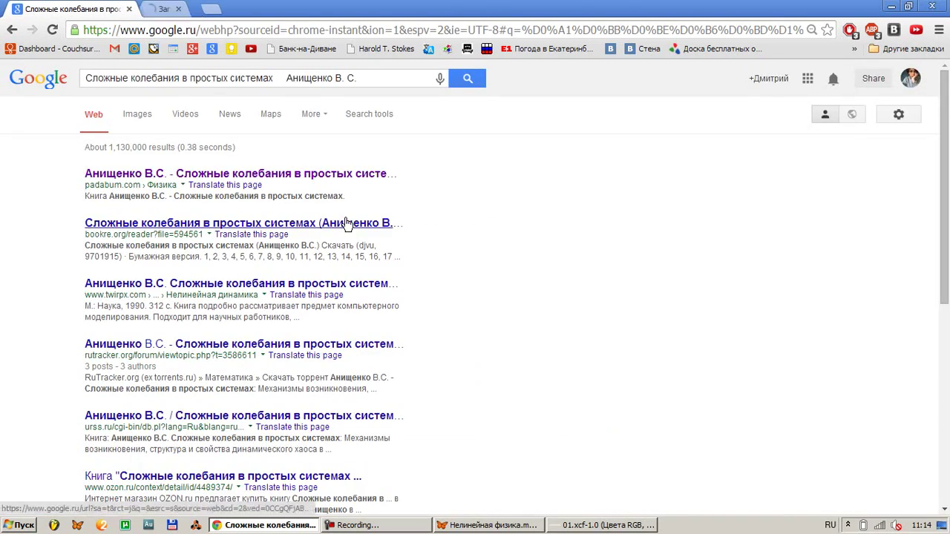
pyautogui.hotkey('alt', 'Tab')
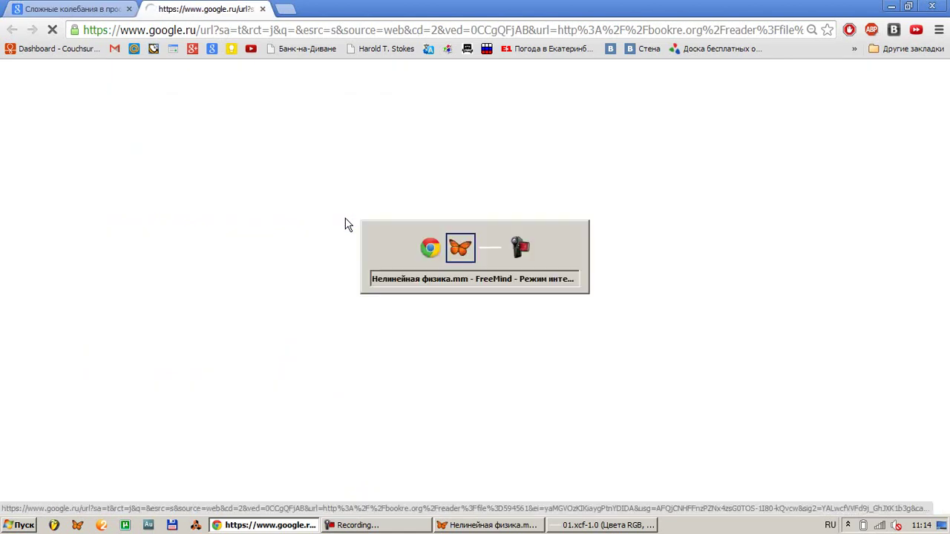
pyautogui.hotkey('alt', 'Tab')
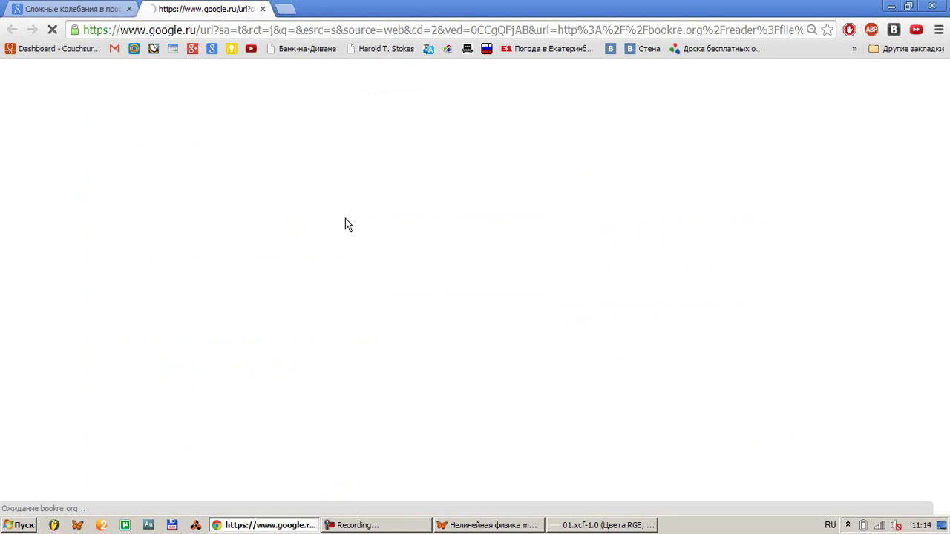
pyautogui.hotkey('alt', 'Tab')
pyautogui.hotkey('alt', 'Tab')
pyautogui.hotkey('alt', 'Tab')
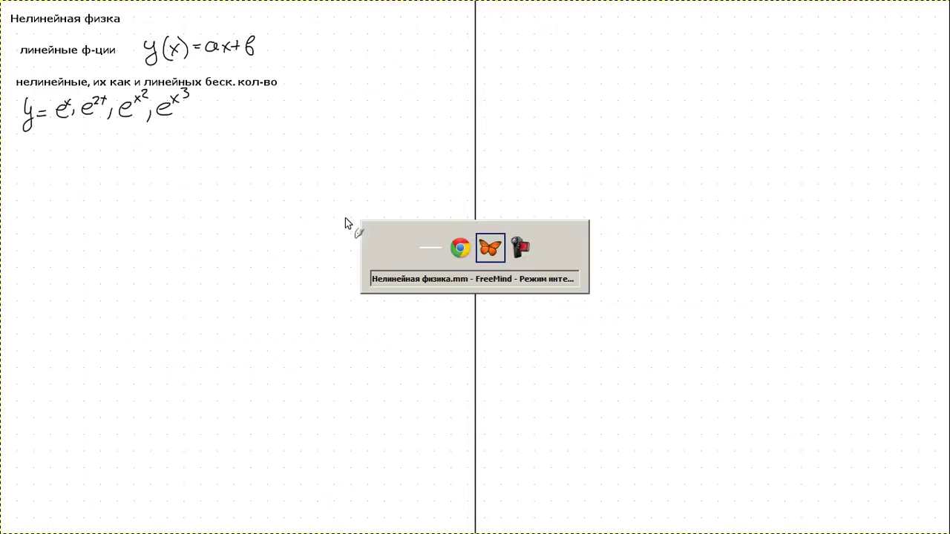
# Add a "Динамические системы" branch to the central node "Нелинейная физика"
pyautogui.press('Down')
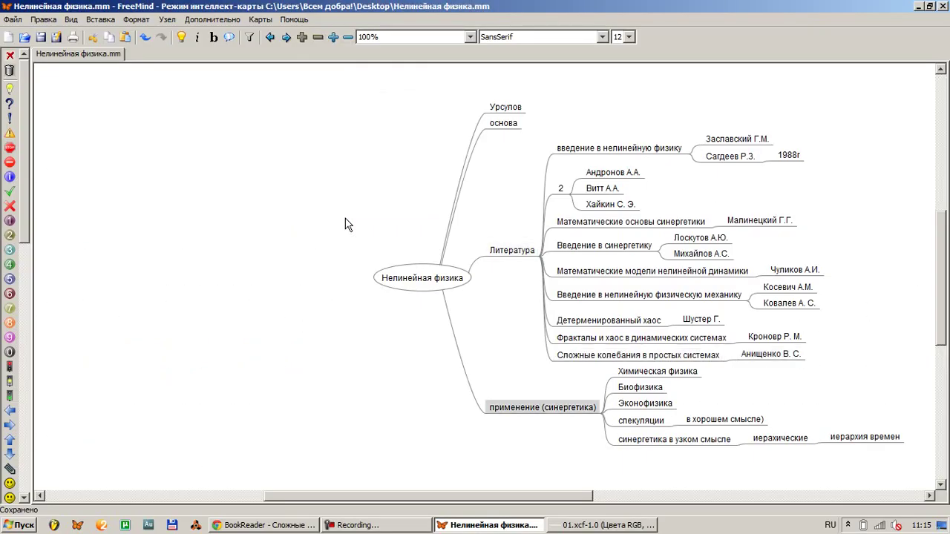
pyautogui.press('Return')
pyautogui.press('Escape')
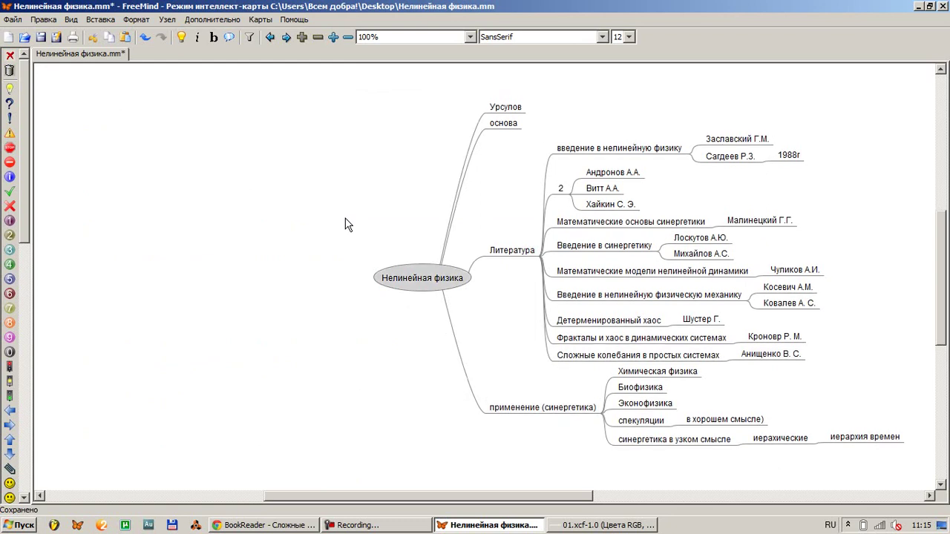
pyautogui.press('Insert')
pyautogui.write('Динам')
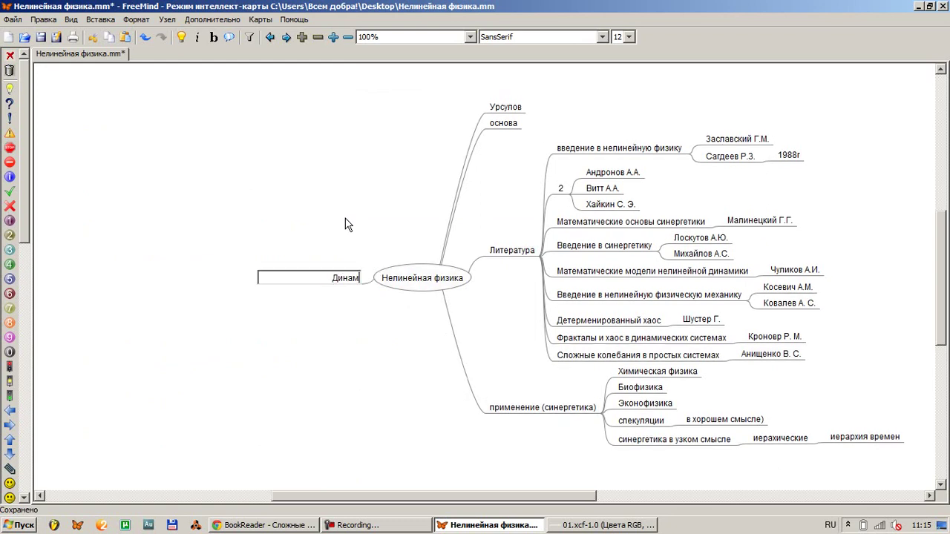
pyautogui.write('ические системы')
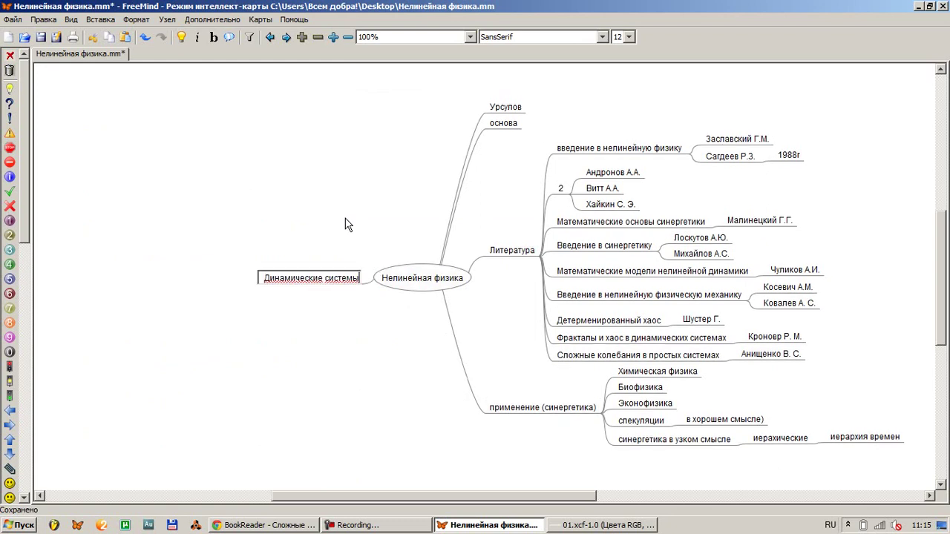
pyautogui.press('Return')
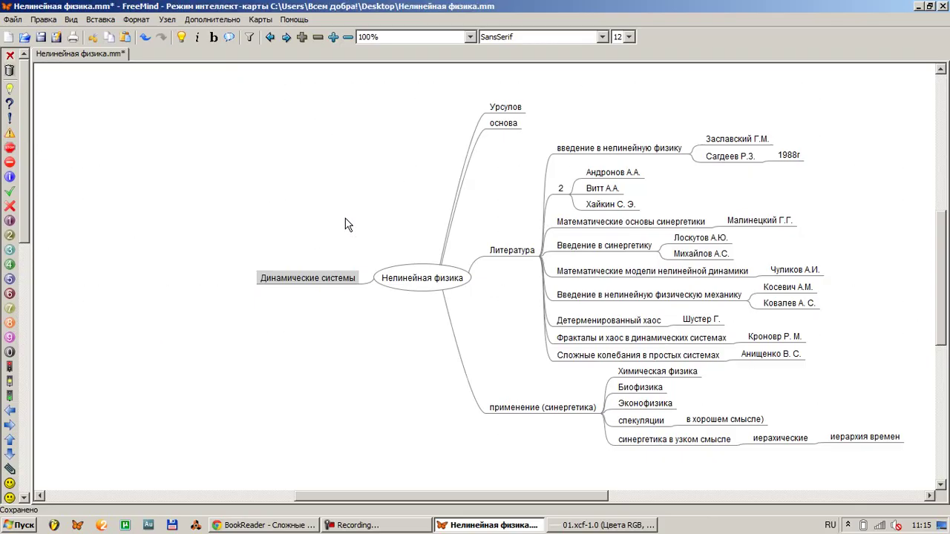
# Follow the djvu download link on the bookre.org page in Chrome and return to the FreeMind map
pyautogui.hotkey('alt', 'Tab')
pyautogui.scroll(-2, 347, 224)
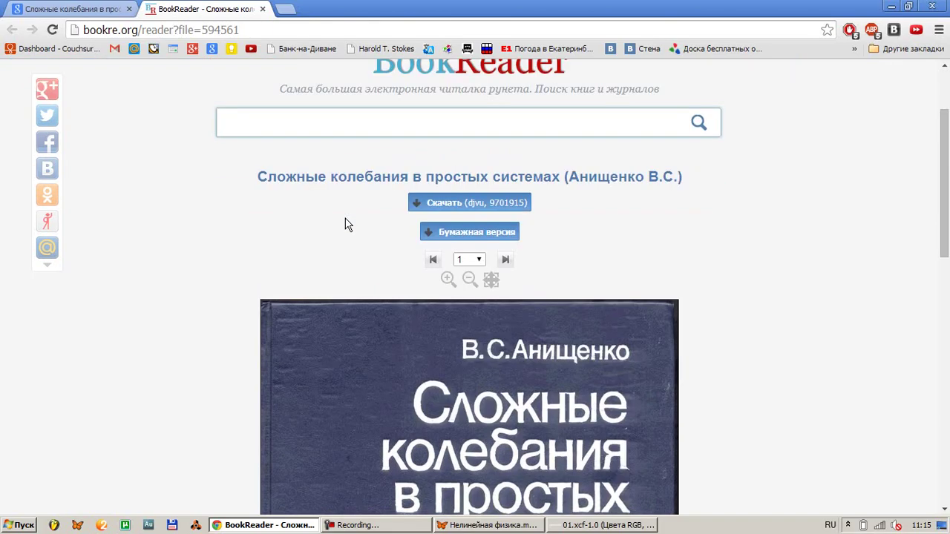
pyautogui.hotkey('alt', 'Tab')
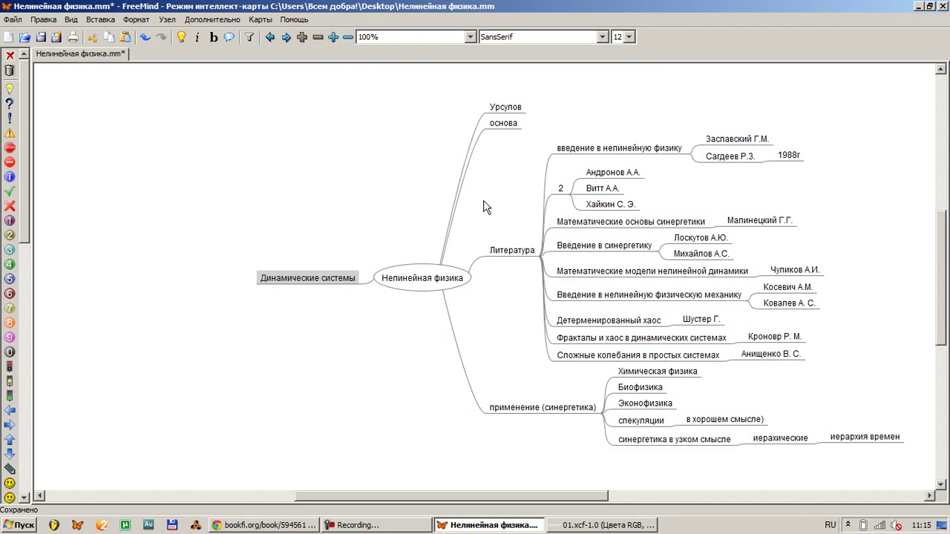
# Add the child "любые системы" to "Динамические системы" and give it the child "изменяющиеся в пространстве и времени"
pyautogui.press('Insert')
pyautogui.write('любые системы')
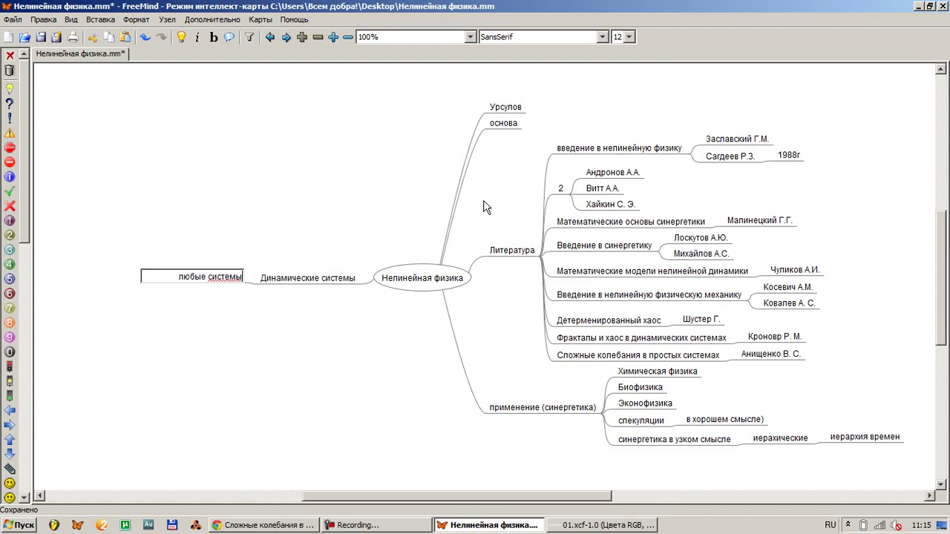
pyautogui.press('Insert')
pyautogui.write('изменяющиеся п')
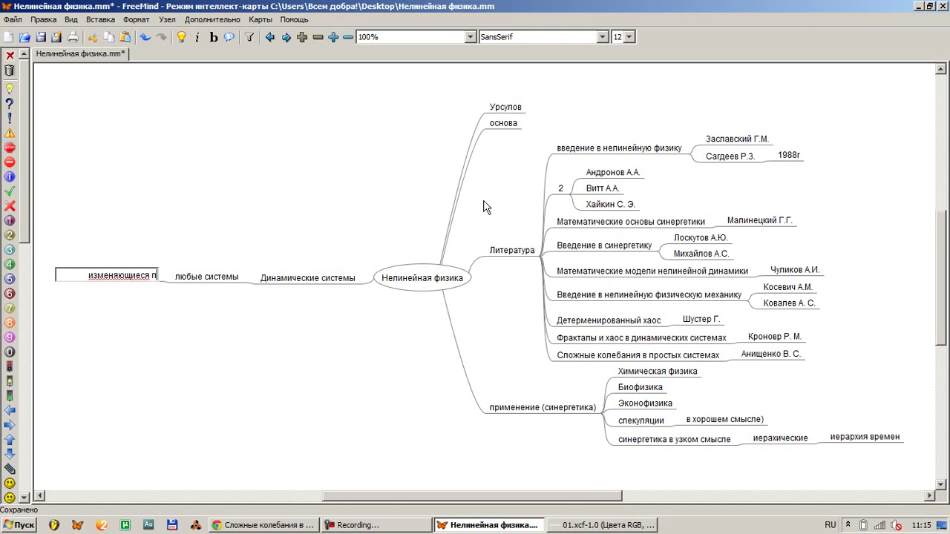
pyautogui.press('BackSpace')
pyautogui.write('в про')
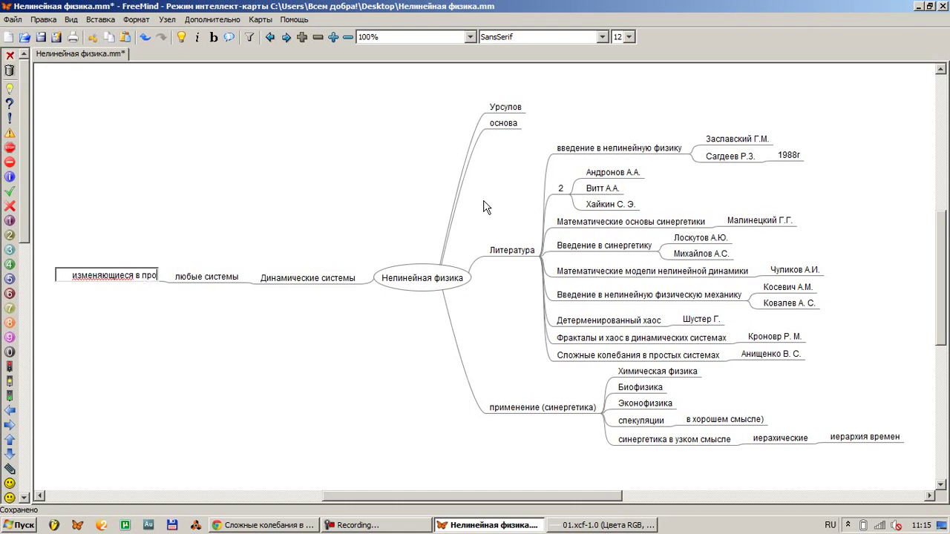
pyautogui.write('странстве времени')
pyautogui.press('Return')
pyautogui.hotkey('alt', 'Tab')
pyautogui.hotkey('alt', 'Tab')
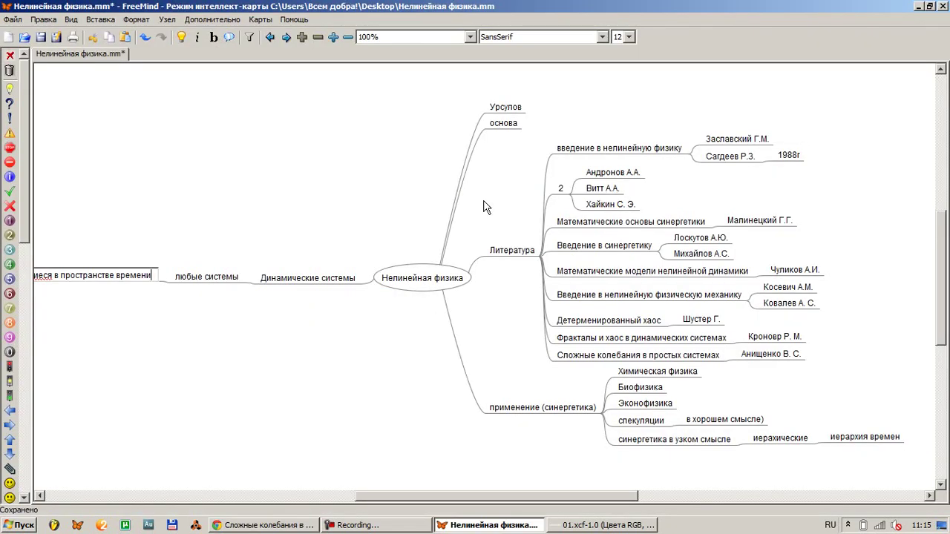
pyautogui.press('Return')
# Start the djvu download of "Сложные колебания в простых системах" on bookfi.org in Chrome and return to the FreeMind map
pyautogui.hotkey('alt', 'Tab')
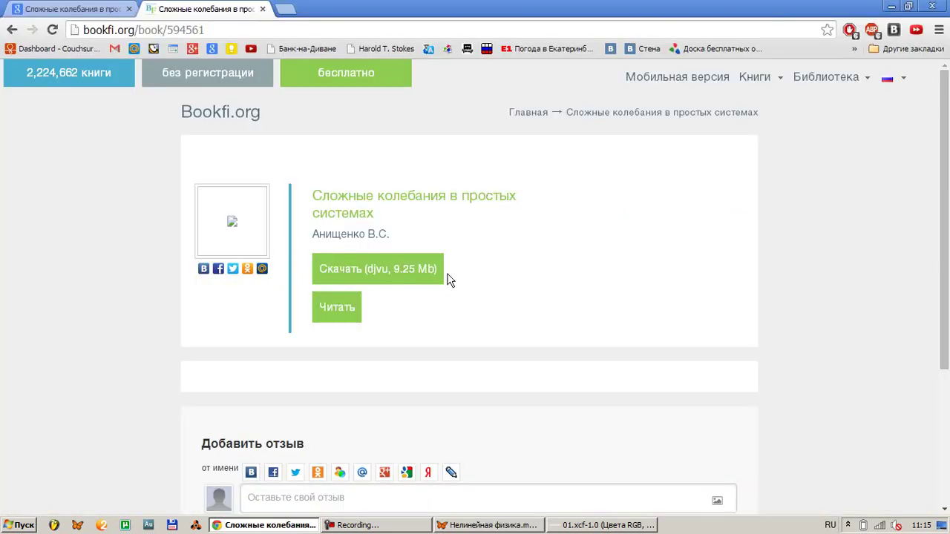
pyautogui.click(403, 275)
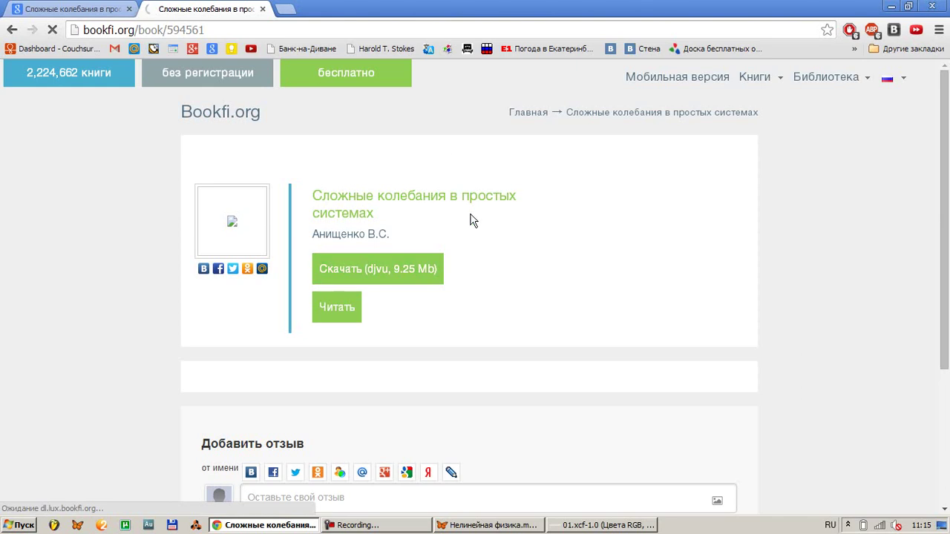
pyautogui.hotkey('ctrl', 'shift', 'Tab')
pyautogui.hotkey('ctrl', 'Tab')
pyautogui.hotkey('alt', 'Tab')
# Add the node "нужно" below "любые системы" and give it the child "математически описывать"
pyautogui.press('Right')
pyautogui.press('Return')
pyautogui.write('нужно')
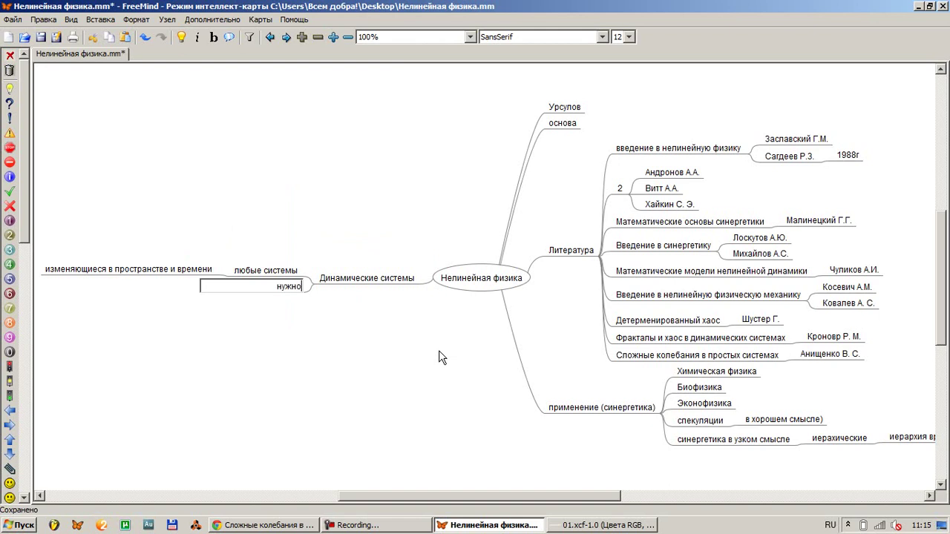
pyautogui.press('Return')
pyautogui.press('Insert')
pyautogui.write('математичес')
pyautogui.write('ки описывать')
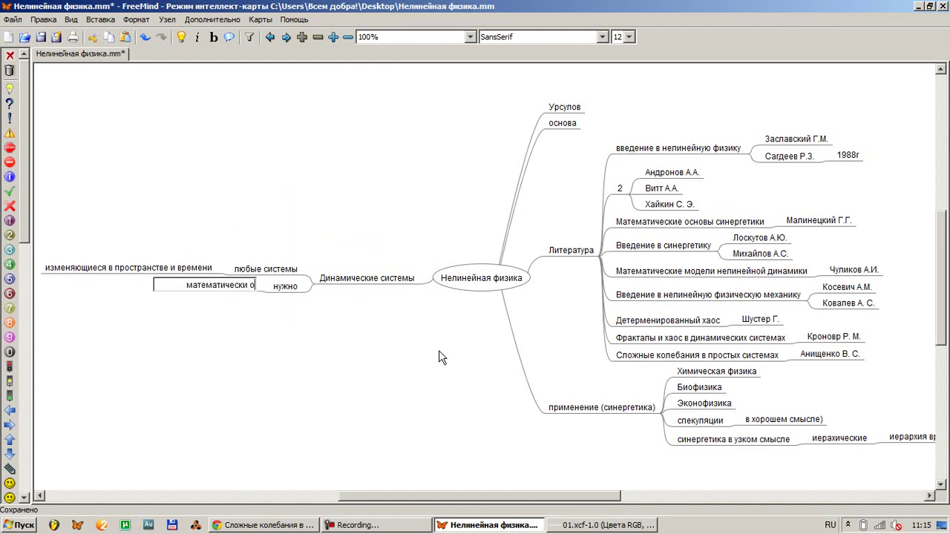
pyautogui.press('Return')
pyautogui.hotkey('alt', 'Tab')
pyautogui.hotkey('alt', 'Tab')
# Add another child node to "Динамические системы" below "нужно", with text beginning "интересует"
pyautogui.press('Right')
pyautogui.press('Return')
pyautogui.write('интересуетм')
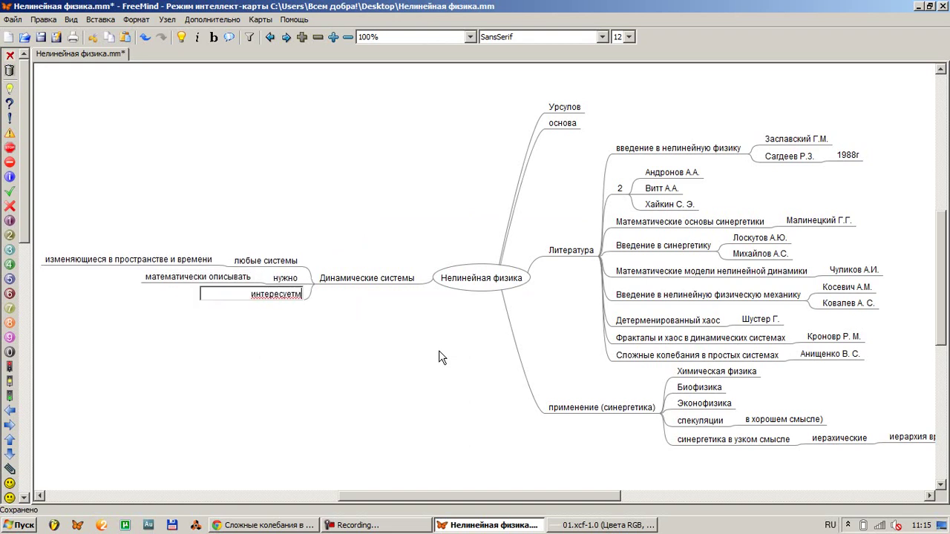
pyautogui.write('яся')
pyautogui.press('BackSpace')
pyautogui.press('BackSpace')
pyautogui.press('BackSpace')
pyautogui.write('ся')
# Switch to Chrome and save the djvu book in the Workplace folder under the name "ff"
pyautogui.hotkey('alt', 'Tab')
pyautogui.write('t')
pyautogui.press('BackSpace')
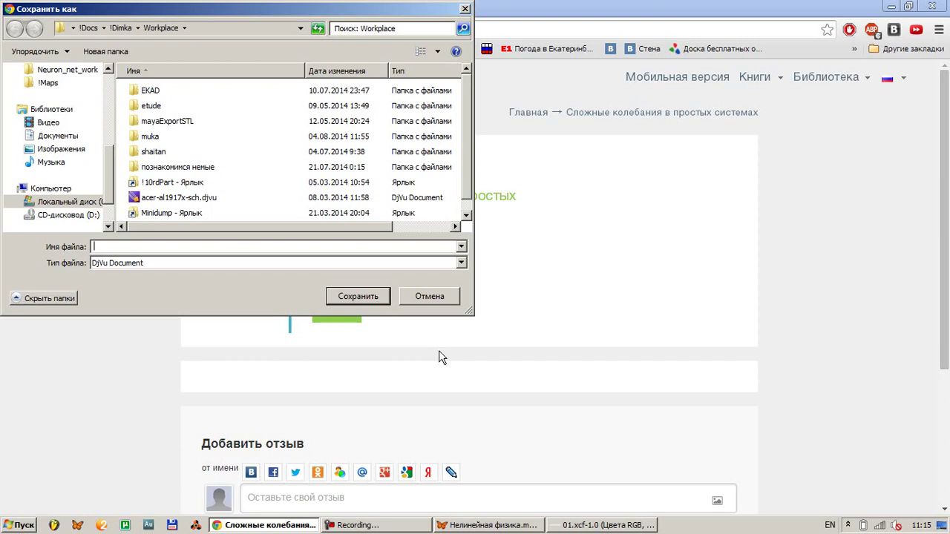
pyautogui.write('ff')
pyautogui.press('Return')
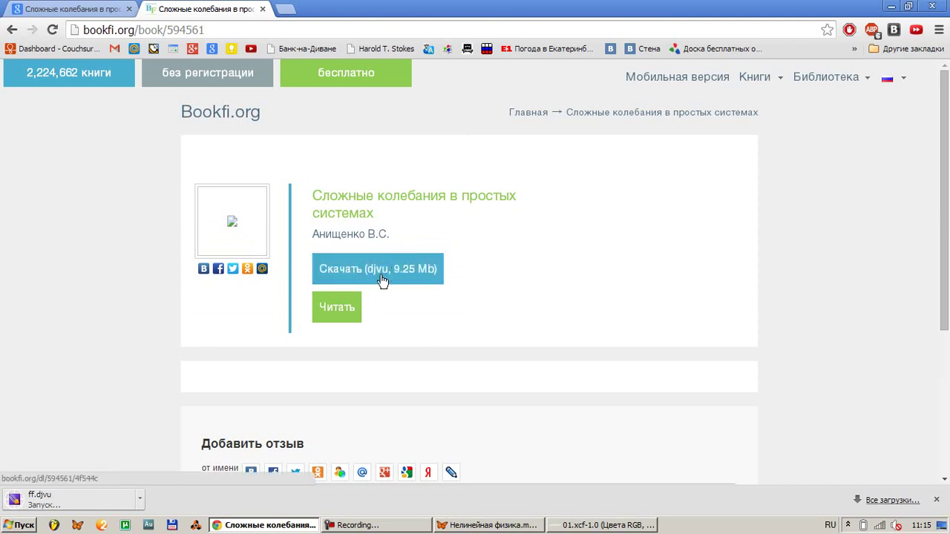
# Return to FreeMind and add the child "нелинейными" to the "интересуетмся" node
pyautogui.hotkey('alt', 'Tab')
pyautogui.write('нелинейные')
pyautogui.press('Return')
pyautogui.hotkey('alt', 'Tab')
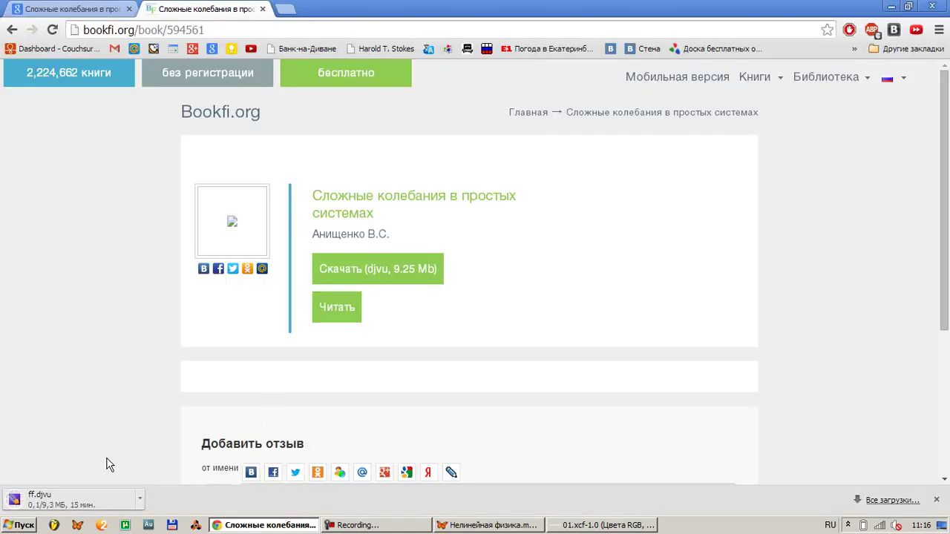
pyautogui.hotkey('alt', 'Tab')
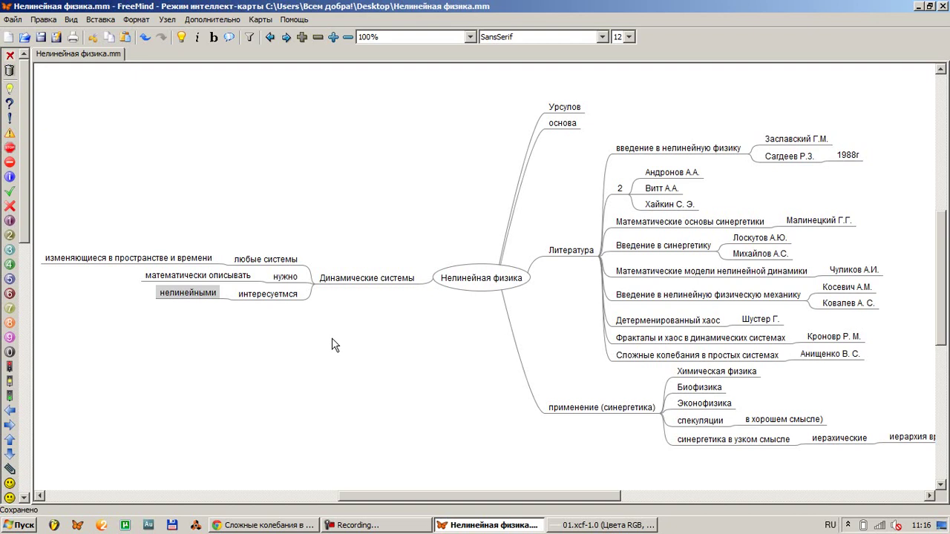
# Add the child "введем" to the "математически описывать" node
pyautogui.press('Right')
pyautogui.press('Right')
pyautogui.press('Left')
pyautogui.press('Up')
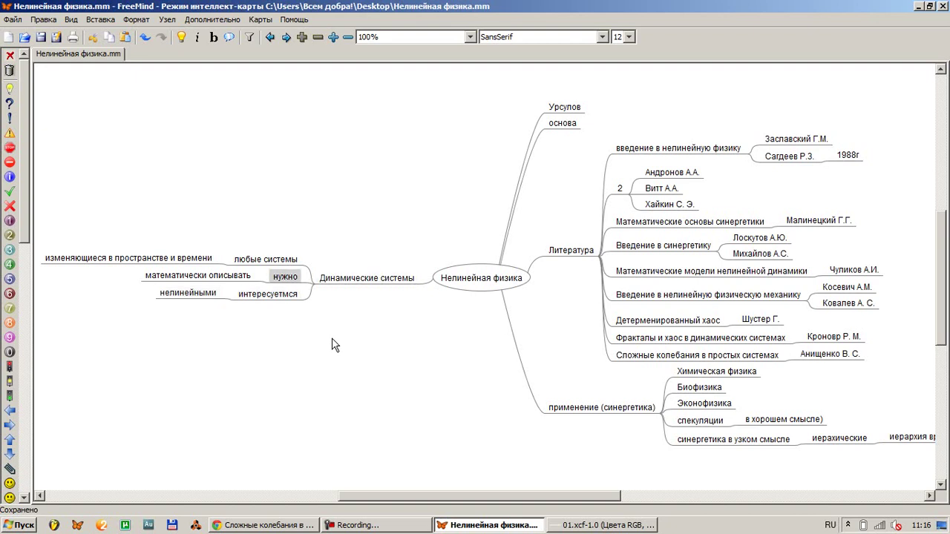
pyautogui.press('Left')
pyautogui.press('Insert')
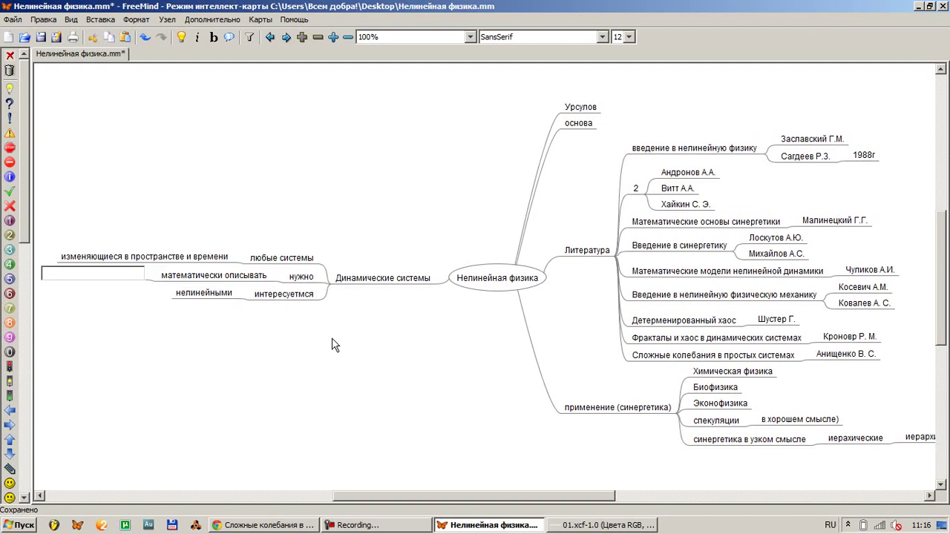
pyautogui.write('введем')
pyautogui.press('Return')
# Switch to Chrome, open the rutracker.org search result for the book in a new tab, and cancel the ff.djvu download
pyautogui.hotkey('alt', 'Tab')
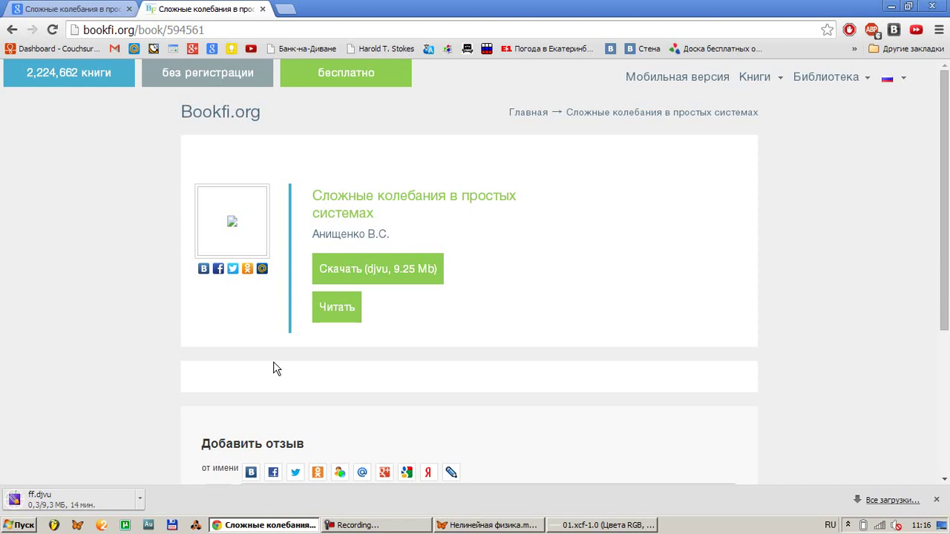
pyautogui.hotkey('ctrl', 'shift', 'Tab')
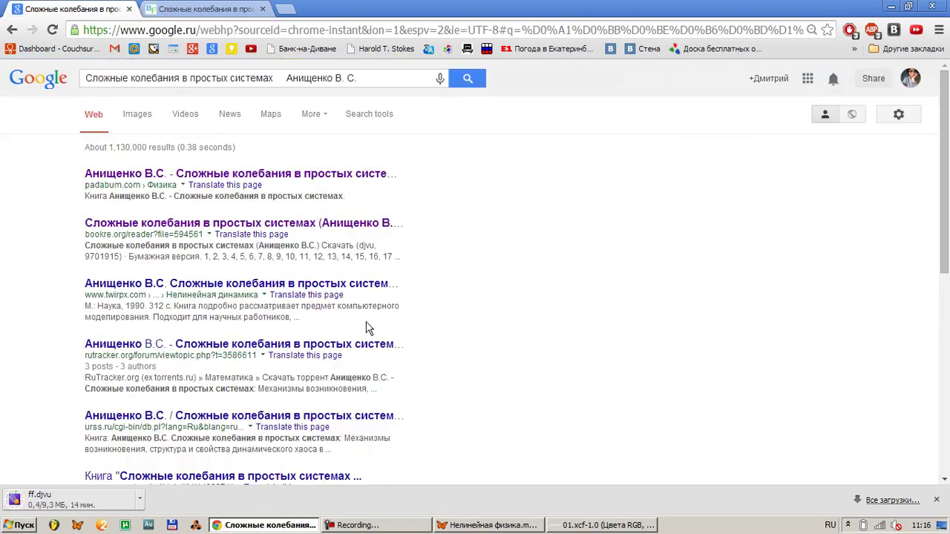
pyautogui.middleClick(285, 344)
pyautogui.hotkey('ctrl', 'Tab')
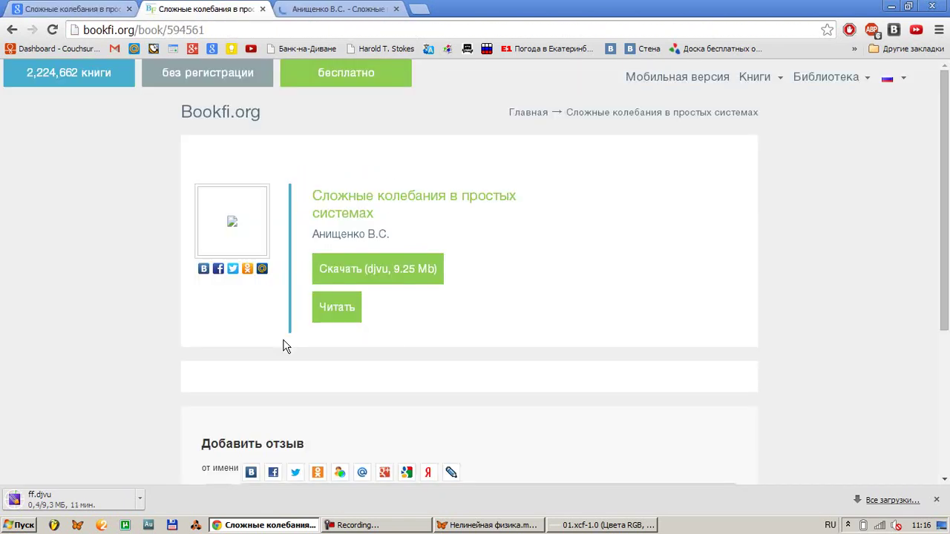
pyautogui.click(140, 499)
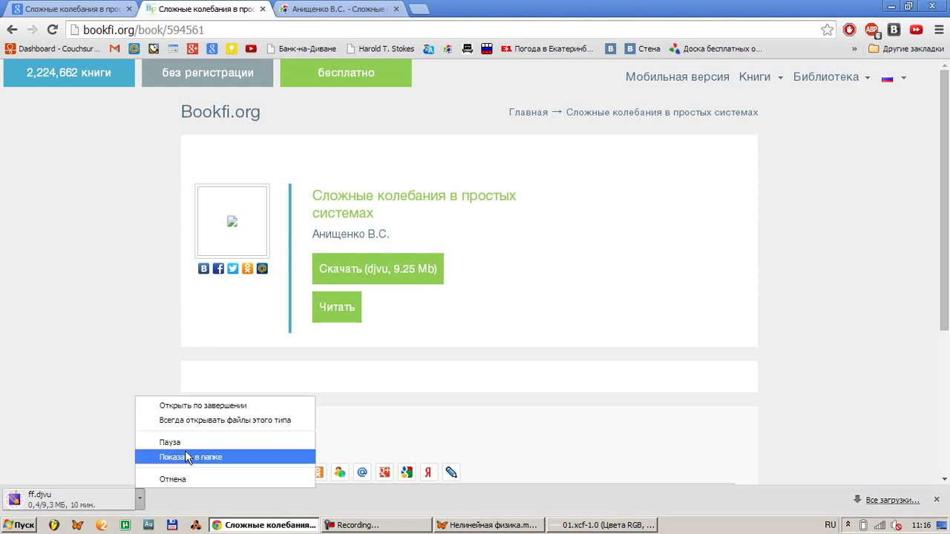
pyautogui.click(180, 479)
# Download the .torrent file of "Сложные колебания в простых системах" from its rutracker.org page and open it
pyautogui.hotkey('ctrl', 'Tab')
pyautogui.scroll(-3, 441, 321)
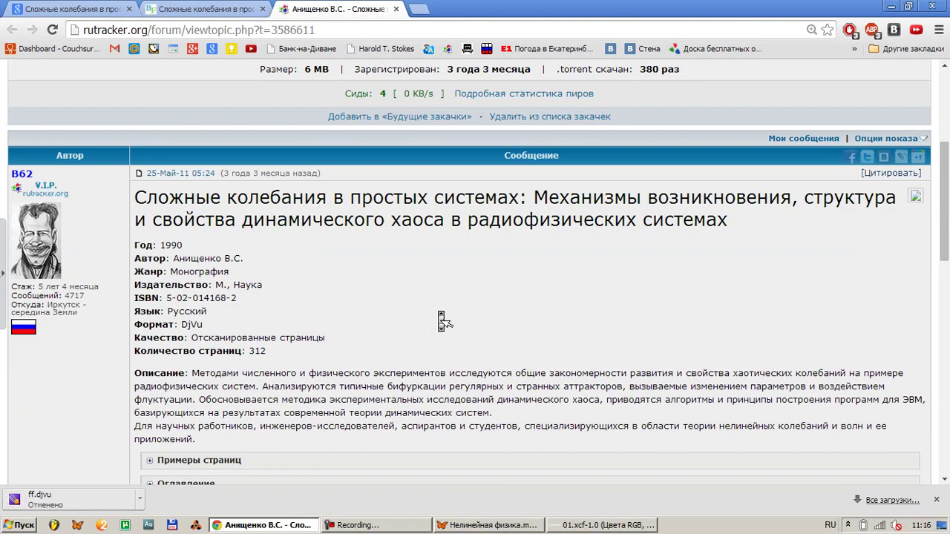
pyautogui.scroll(-4, 440, 321)
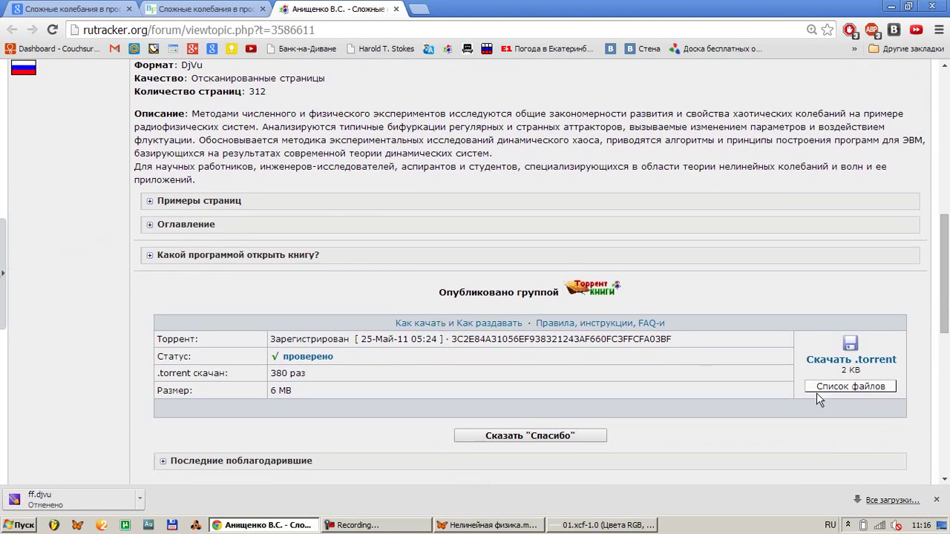
pyautogui.click(854, 360)
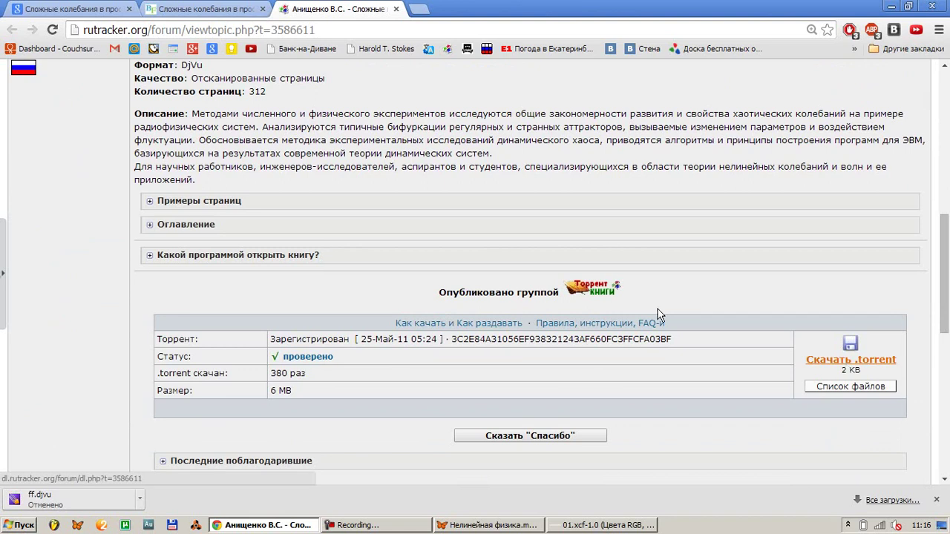
pyautogui.click(364, 299)
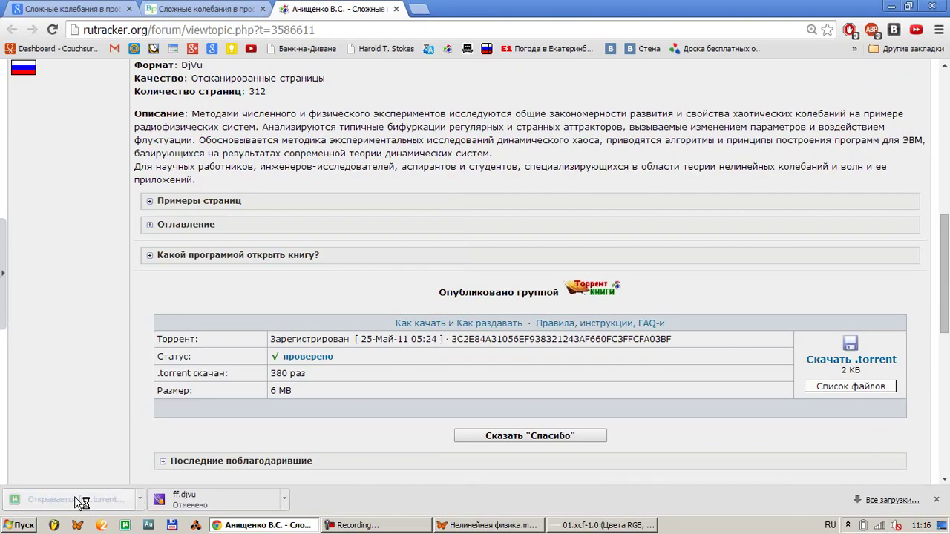
# Return to FreeMind and add the child "динамические переменные" to the "введем" node
pyautogui.hotkey('alt', 'Tab')
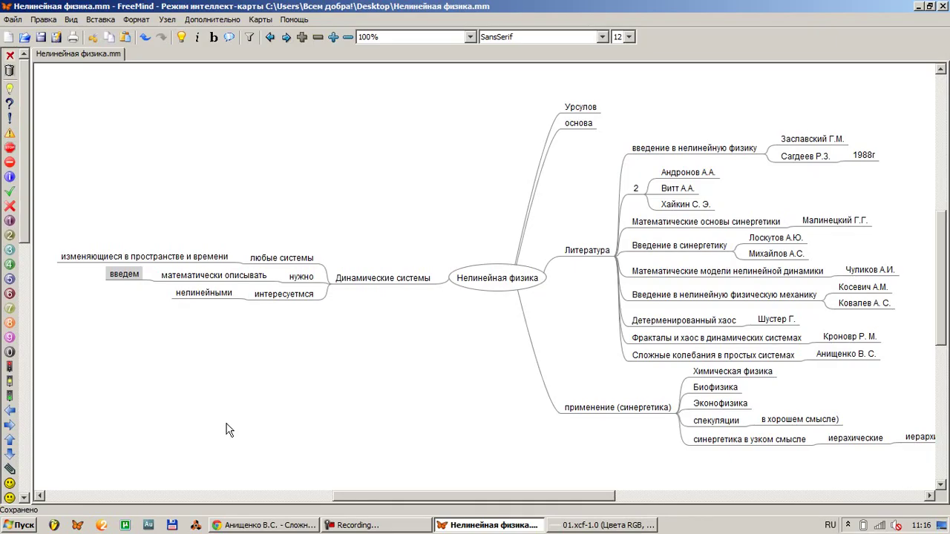
pyautogui.press('Insert')
pyautogui.write('динамические переменн')
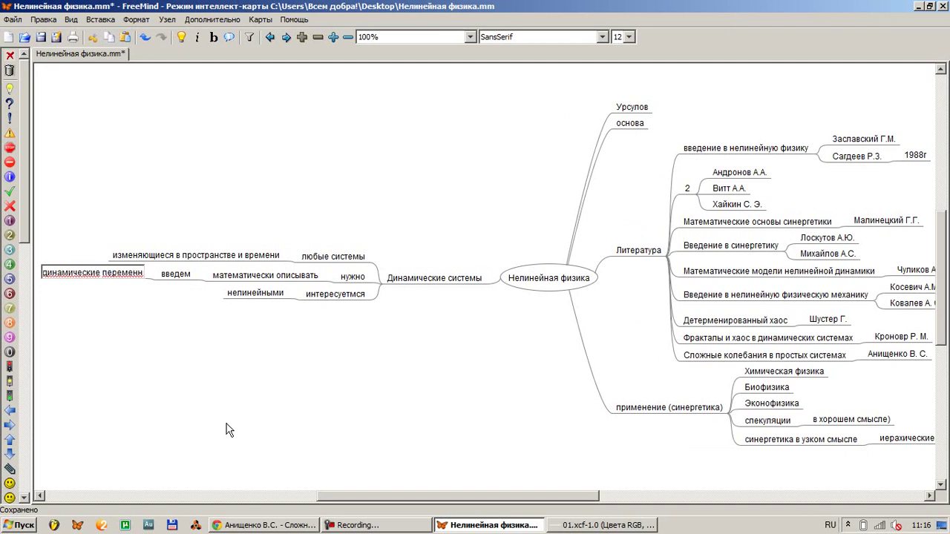
pyautogui.write('ые')
pyautogui.press('Return')
# Switch to the GIMP notes page and add the text "Динамические переменные" below the handwritten exponential functions
pyautogui.hotkey('alt', 'Tab')
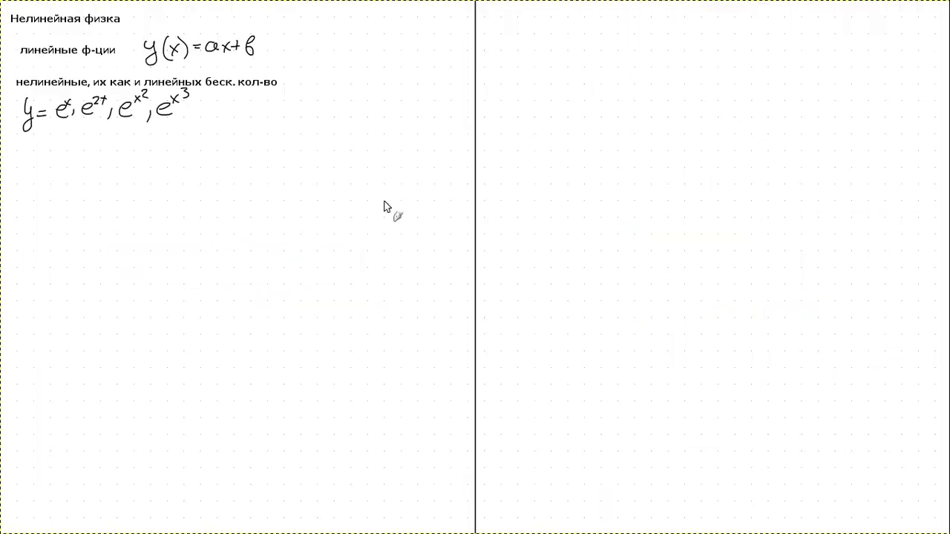
pyautogui.click(27, 145)
pyautogui.write('Дина')
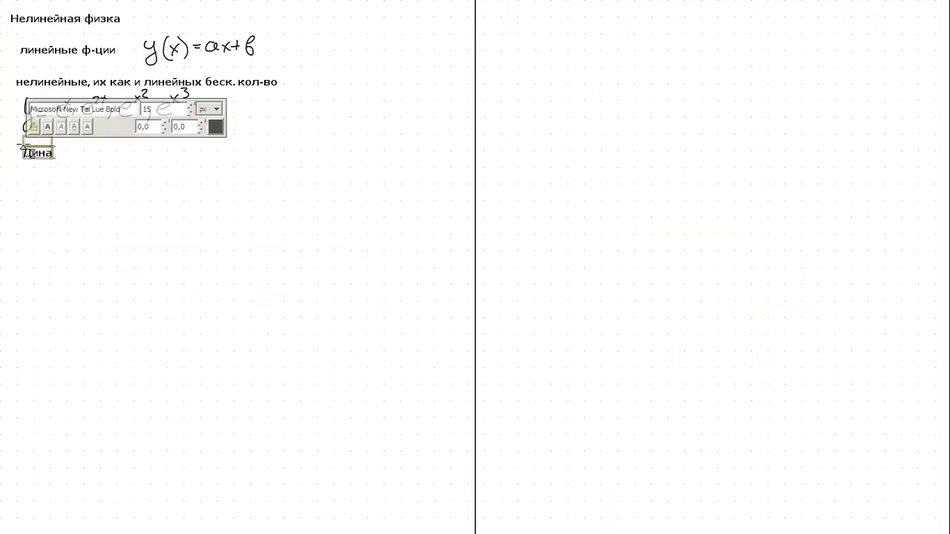
pyautogui.write('мические переменные')
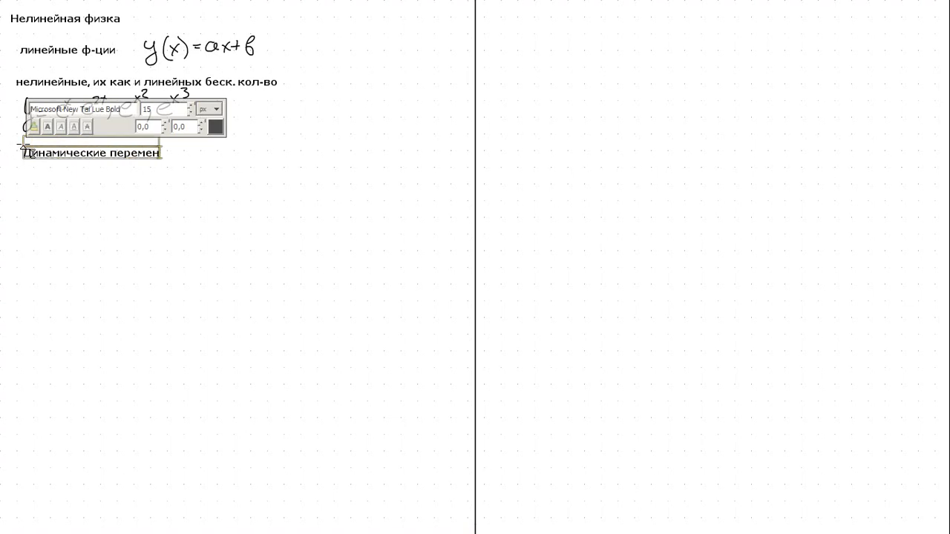
pyautogui.click(101, 178)
pyautogui.click(569, 275)
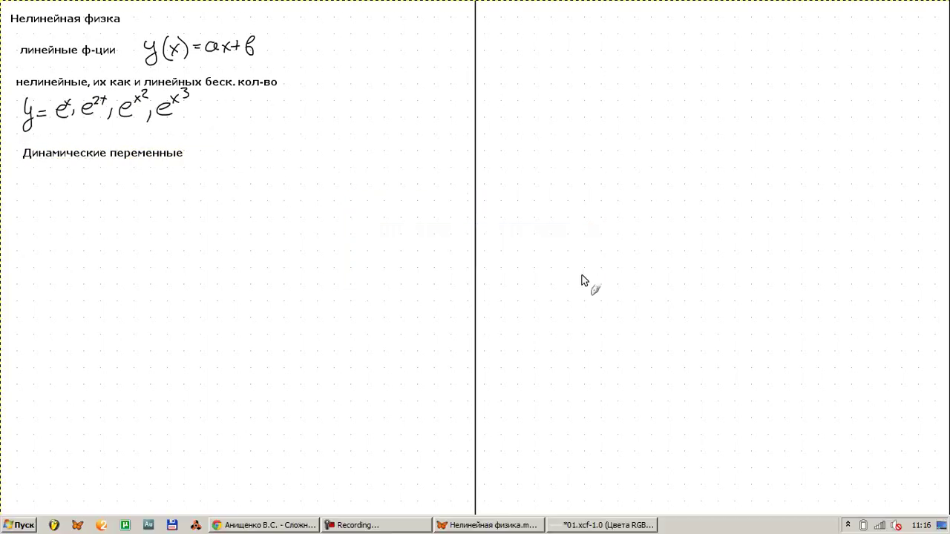
# Handwrite the vector x with components (x₁, …, x_N) below the "Динамические переменные" heading
pyautogui.moveTo(2, 198); pyautogui.dragTo(30, 232)
pyautogui.moveTo(34, 195)
pyautogui.mouseDown()
pyautogui.moveTo(52, 212)
pyautogui.moveTo(37, 212)
pyautogui.moveTo(57, 194)
pyautogui.mouseUp()
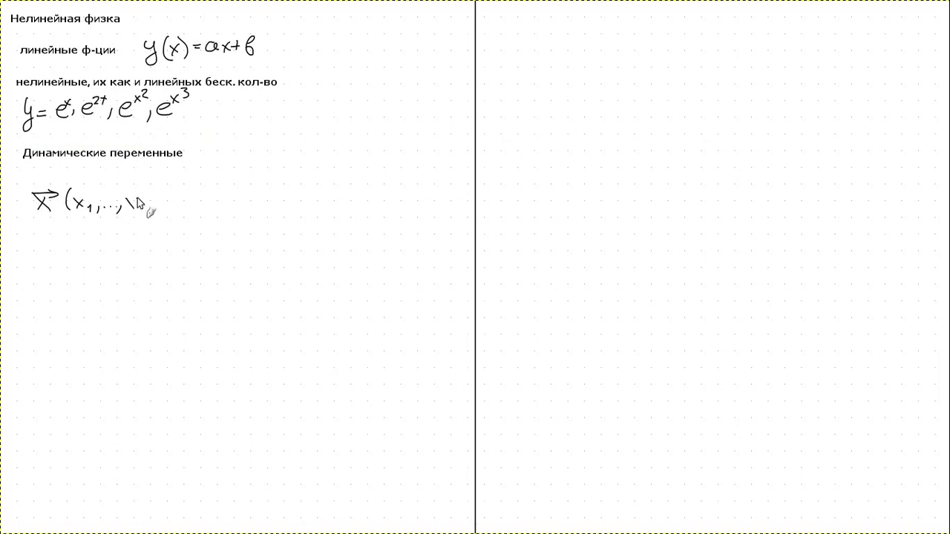
pyautogui.moveTo(142, 221)
pyautogui.mouseDown()
pyautogui.moveTo(156, 208)
pyautogui.moveTo(160, 222)
pyautogui.mouseUp()
# Switch to µTorrent, start the book's torrent with the proposed save settings, and minimize the µTorrent window
pyautogui.hotkey('alt', 'Tab')
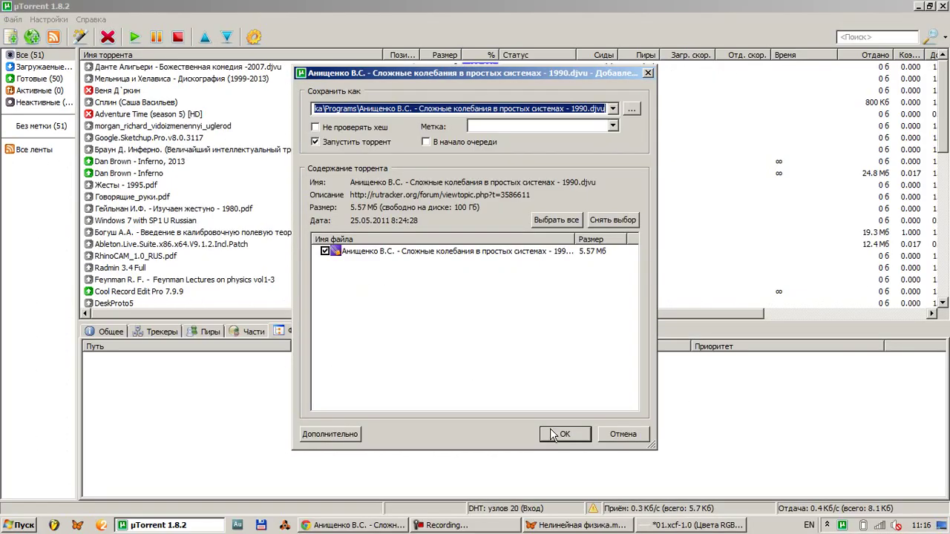
pyautogui.click(562, 434)
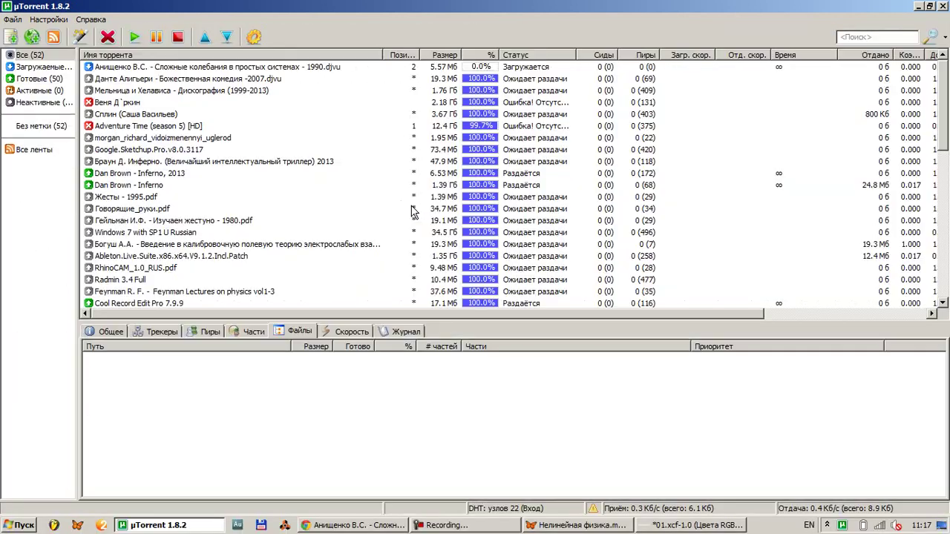
pyautogui.press('super+Left')
pyautogui.press('super+Left')
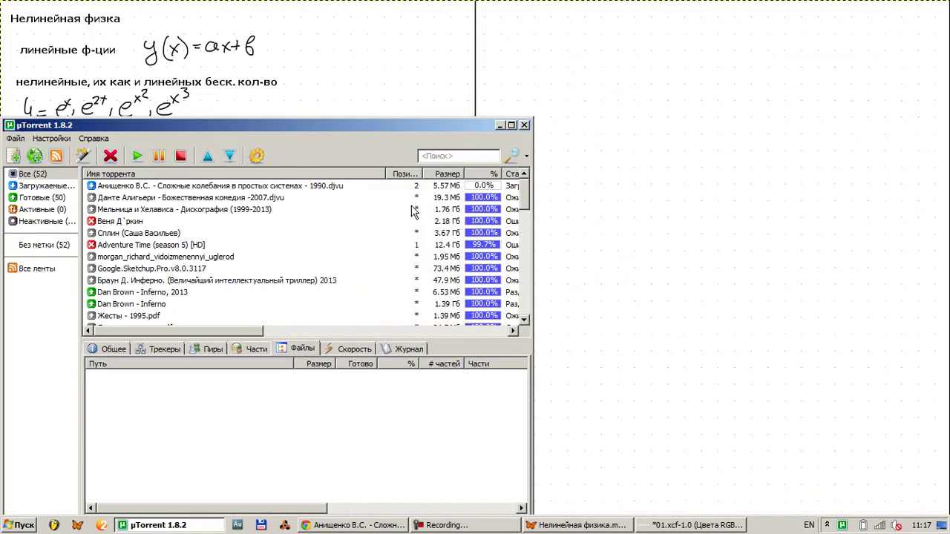
pyautogui.press('super+Up')
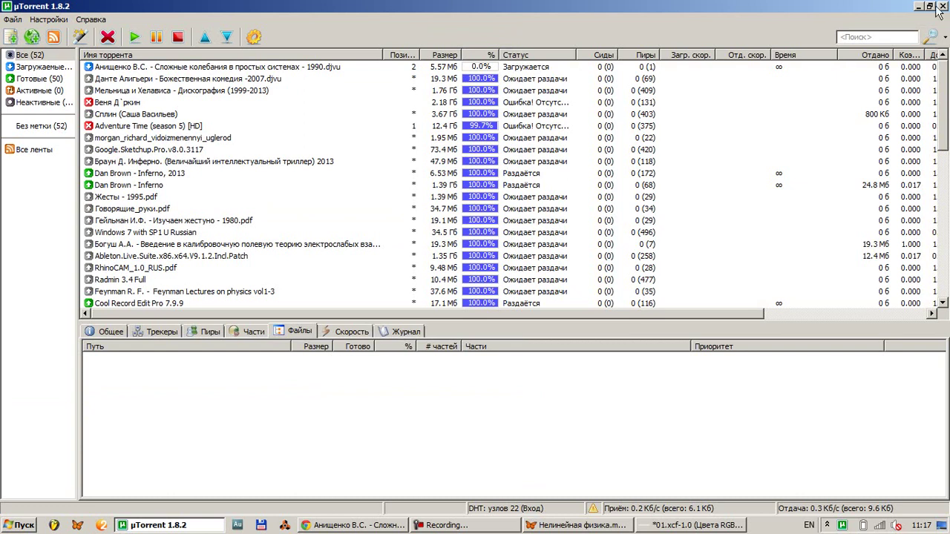
pyautogui.click(917, 7)
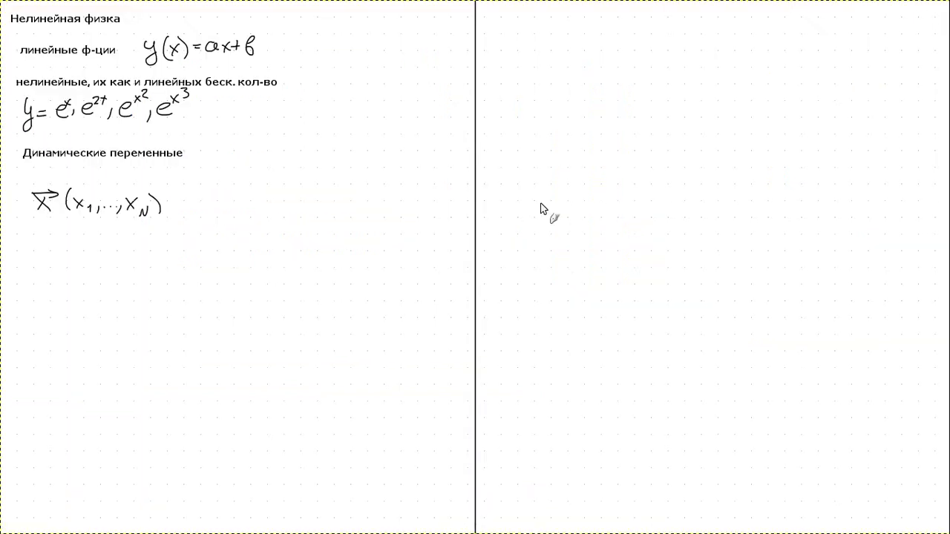
# Close the rutracker.org page in Chrome and return to the FreeMind map
pyautogui.hotkey('alt', 'Tab')
pyautogui.hotkey('alt', 'Tab')
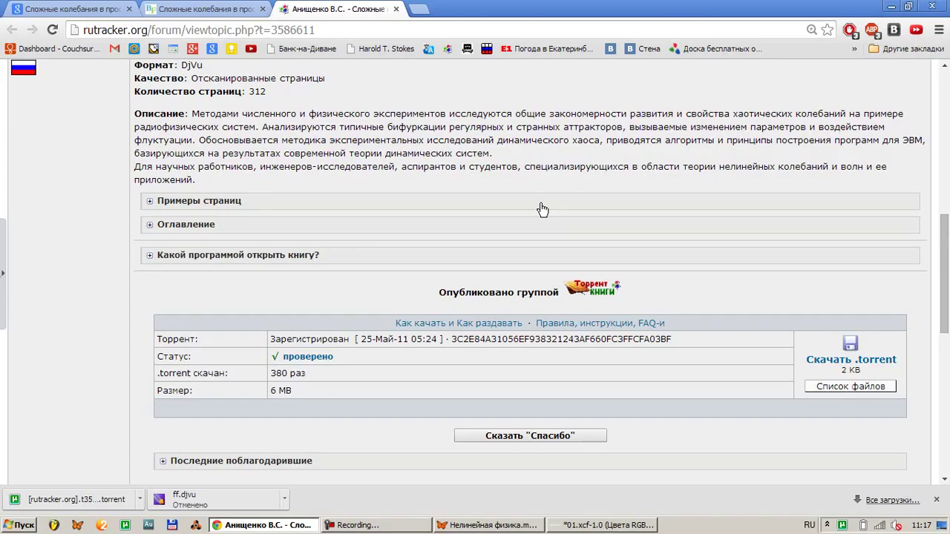
pyautogui.hotkey('ctrl', 'w')
pyautogui.hotkey('alt', 'Tab')
pyautogui.hotkey('alt', 'Tab')
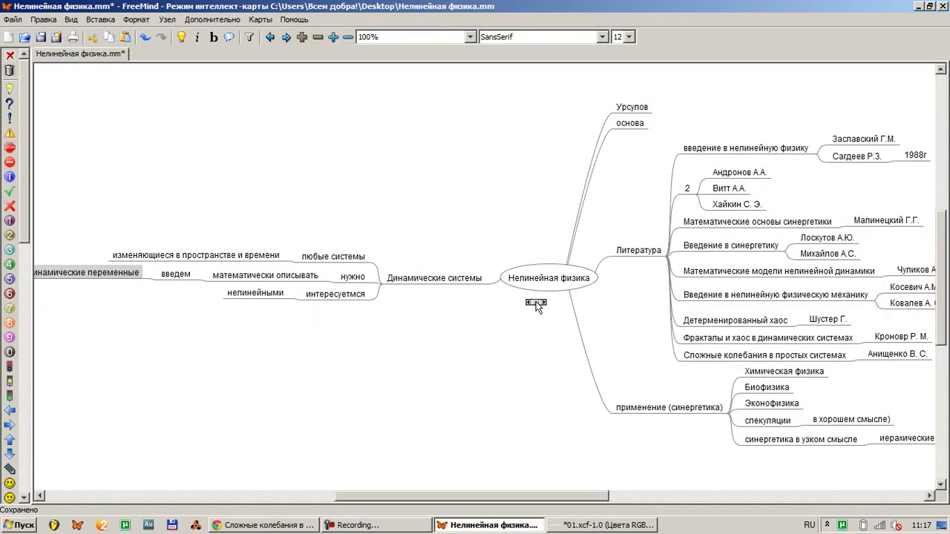
# Select the "Сложные колебания в простых системах" node and open the desktop folder in a new Explorer window
pyautogui.click(713, 361)
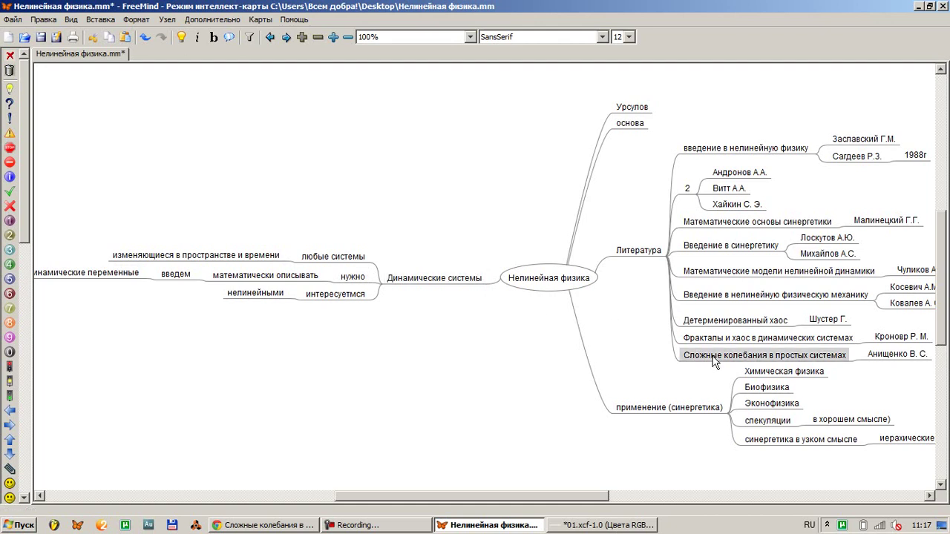
pyautogui.press('super+e')
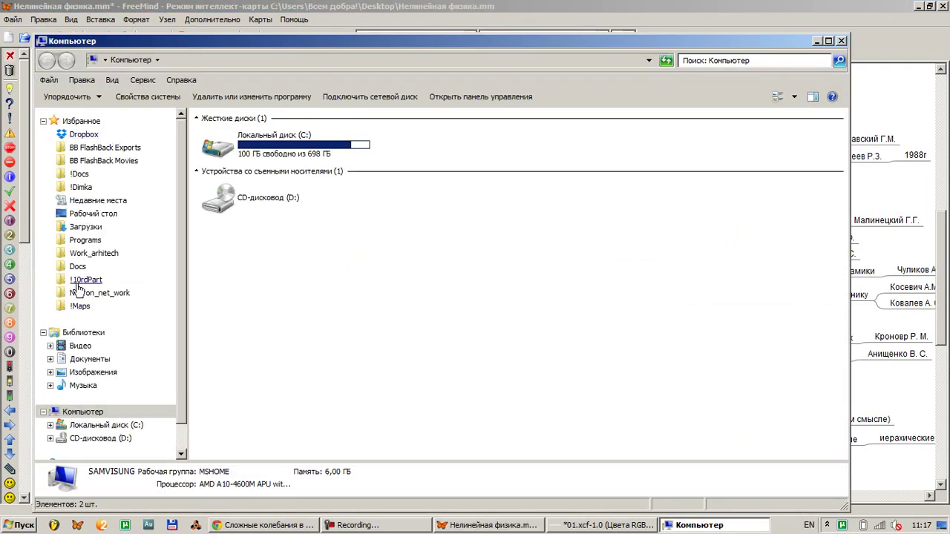
pyautogui.click(79, 215)
pyautogui.click(324, 244)
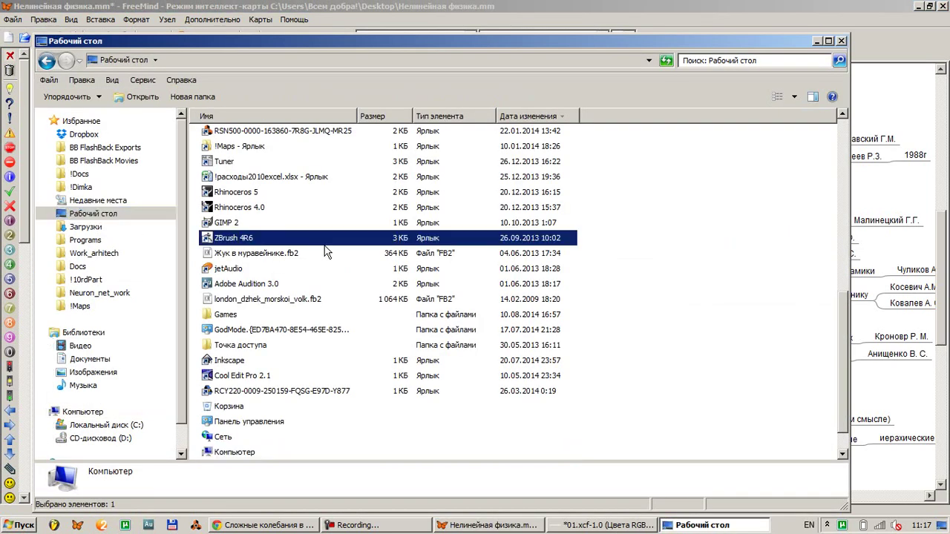
# Switch to the GIMP notes page and draw a curly brace beneath the vector components x₁ to x_N
pyautogui.hotkey('alt', 'Tab')
pyautogui.hotkey('alt', 'Tab')
pyautogui.hotkey('alt', 'Tab')
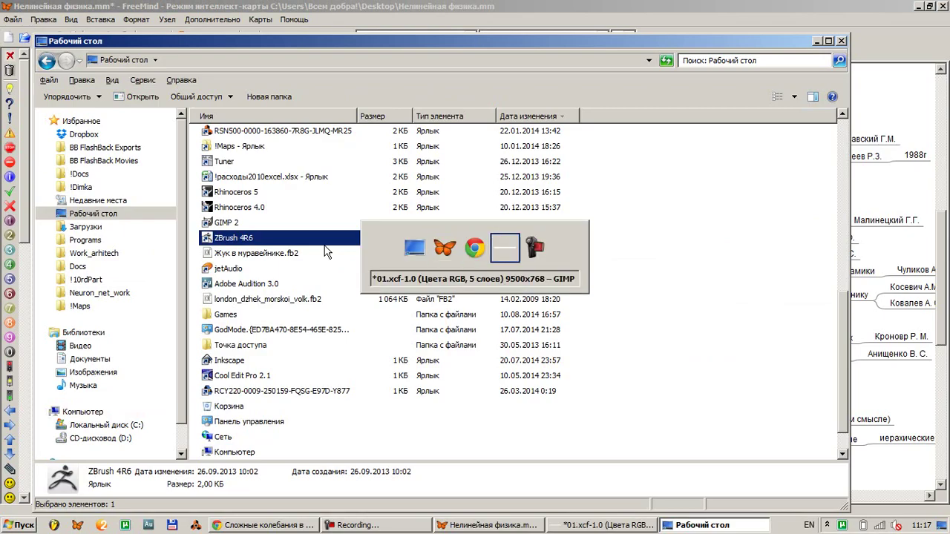
pyautogui.moveTo(71, 219)
pyautogui.mouseDown()
pyautogui.moveTo(105, 237)
pyautogui.moveTo(153, 221)
pyautogui.mouseUp()
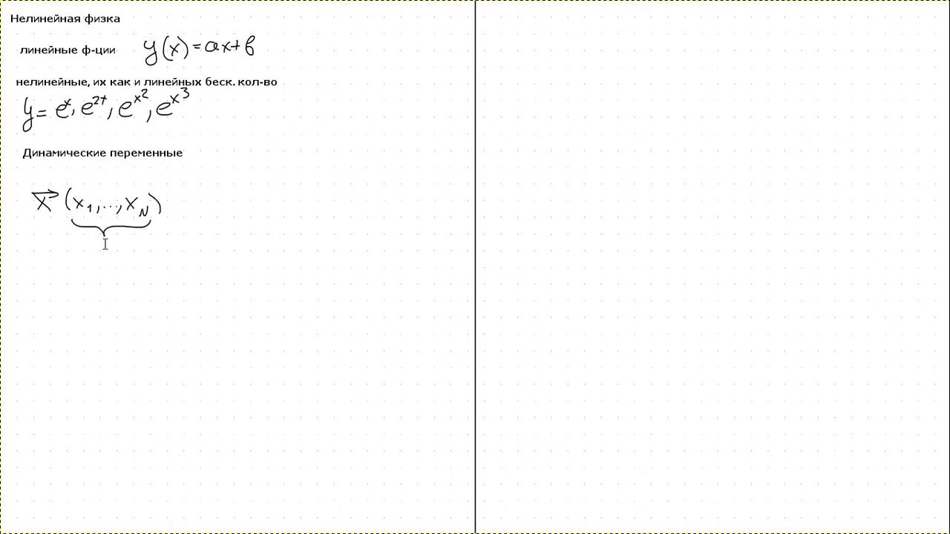
pyautogui.press('t')
pyautogui.click(88, 236)
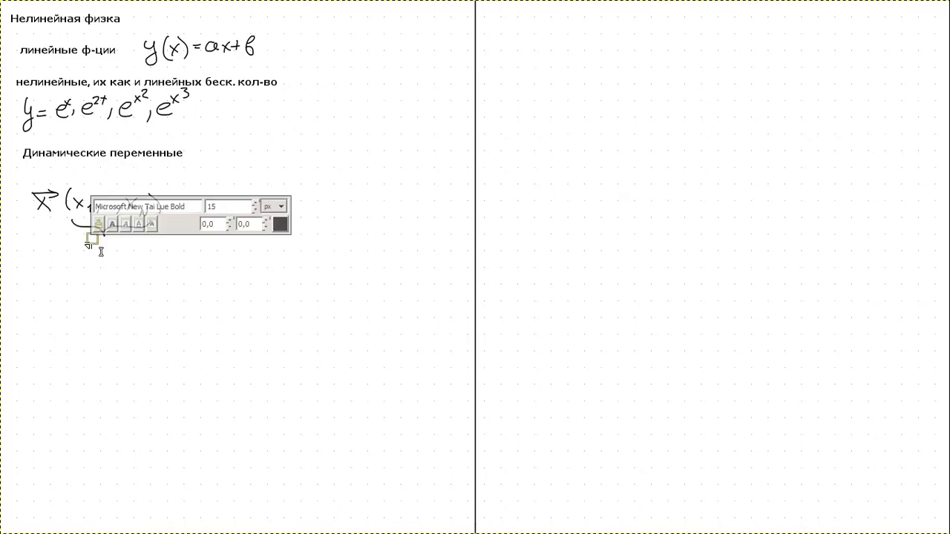
pyautogui.press('Escape')
pyautogui.click(78, 248)
pyautogui.press('Escape')
pyautogui.press('p')
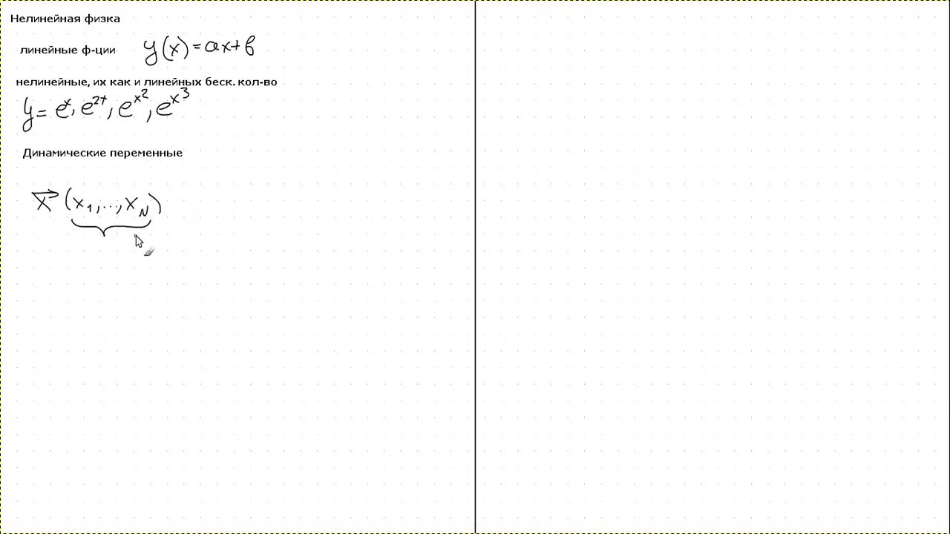
# Add the text label "волны в средах" below the brace under (x₁,…,x_N)
pyautogui.press('t')
pyautogui.click(87, 248)
pyautogui.write('волны с ред')
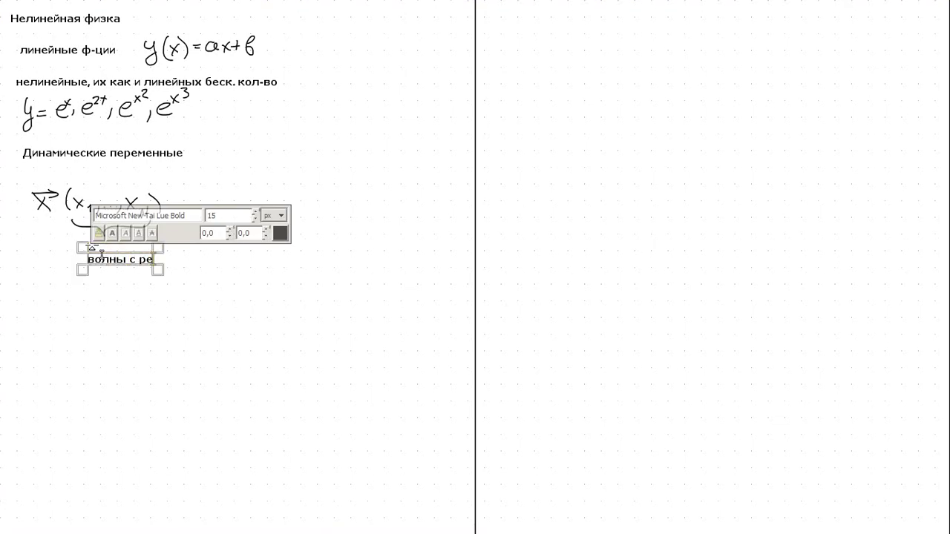
pyautogui.press('BackSpace')
pyautogui.press('BackSpace')
pyautogui.press('BackSpace')
pyautogui.press('BackSpace')
pyautogui.write('в средах')
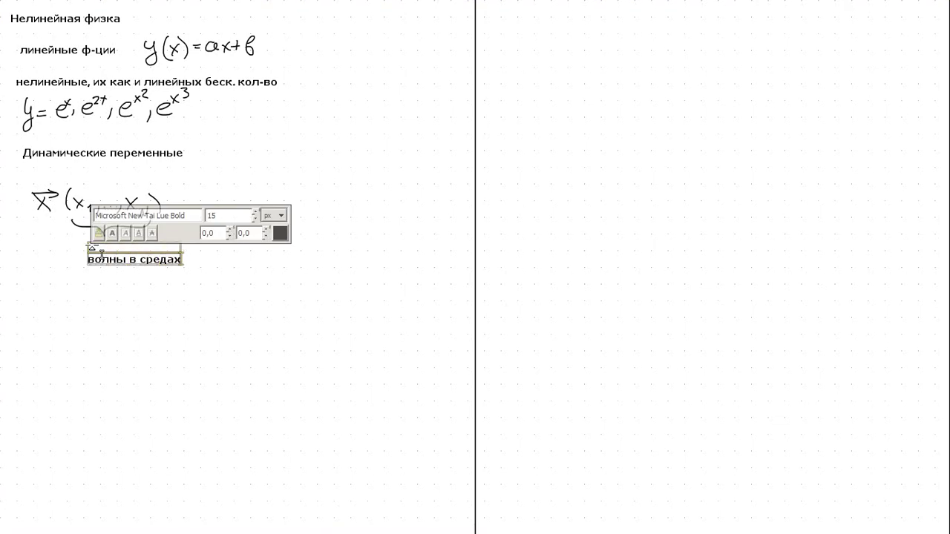
pyautogui.press('Escape')
# Add a three-line text beside "волны в средах": "компоненты тензора деформации", "плотность (хим реакции)", "температура"
pyautogui.click(206, 235)
pyautogui.write('компоненты тензора')
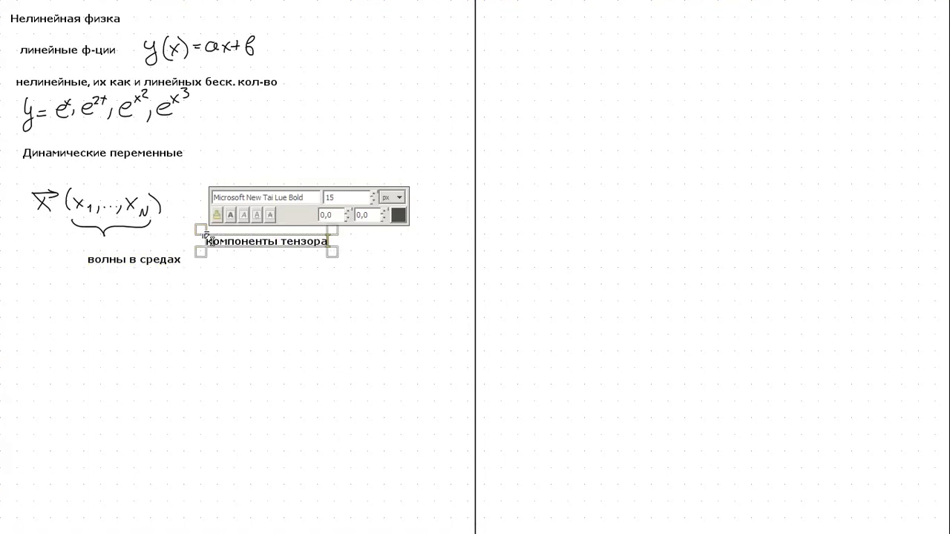
pyautogui.write(' деформации')
pyautogui.press('Return')
pyautogui.write('плотность (хим реакци)')
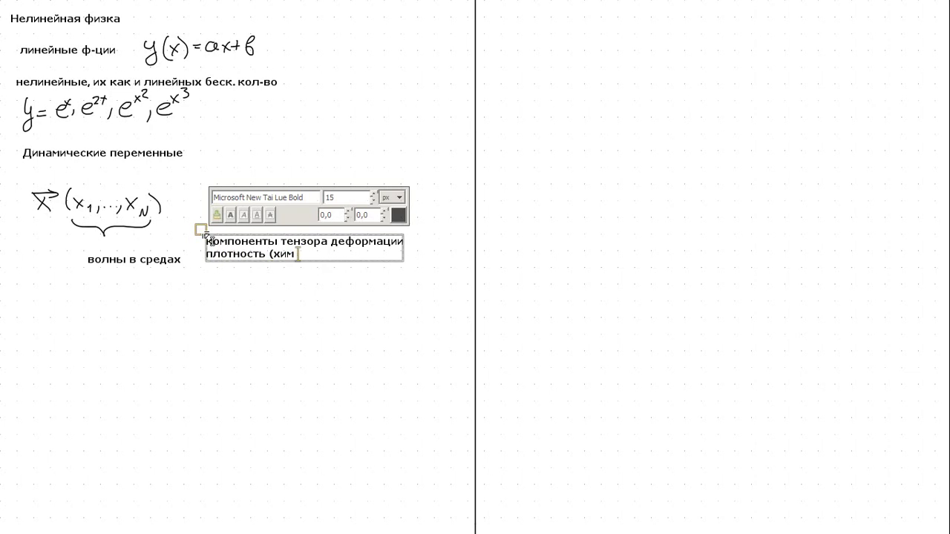
pyautogui.press('BackSpace')
pyautogui.write('и)')
pyautogui.press('Return')
pyautogui.write('тем')
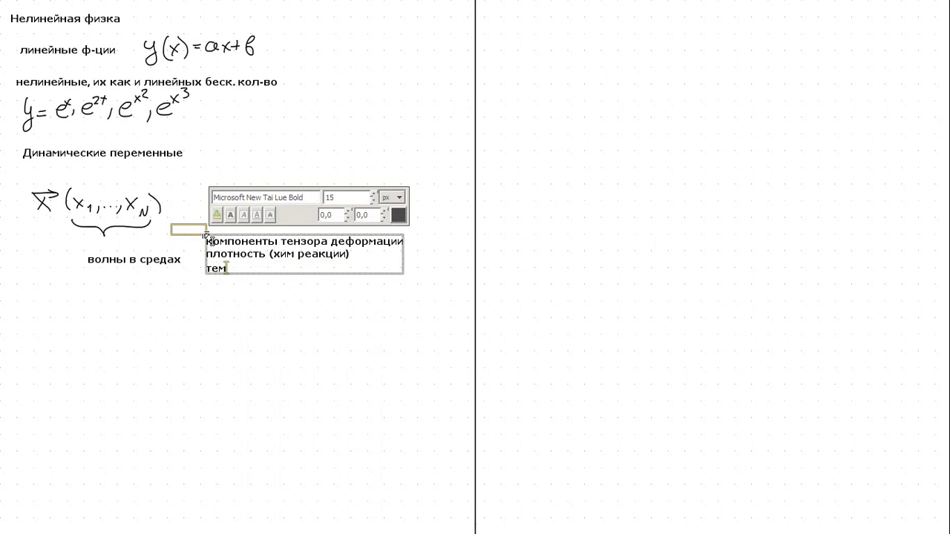
pyautogui.write('пература')
pyautogui.click(280, 219)
pyautogui.click(27, 287)
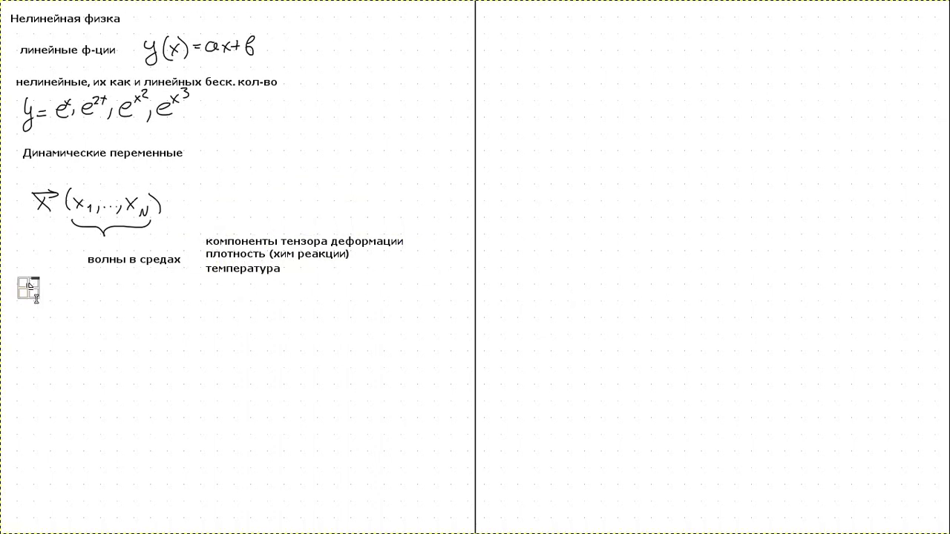
pyautogui.click(29, 291)
# Switch to FreeMind and add the child node "все физические величины" to "динамические переменные"
pyautogui.hotkey('alt', 'Tab')
pyautogui.hotkey('alt', 'Tab')
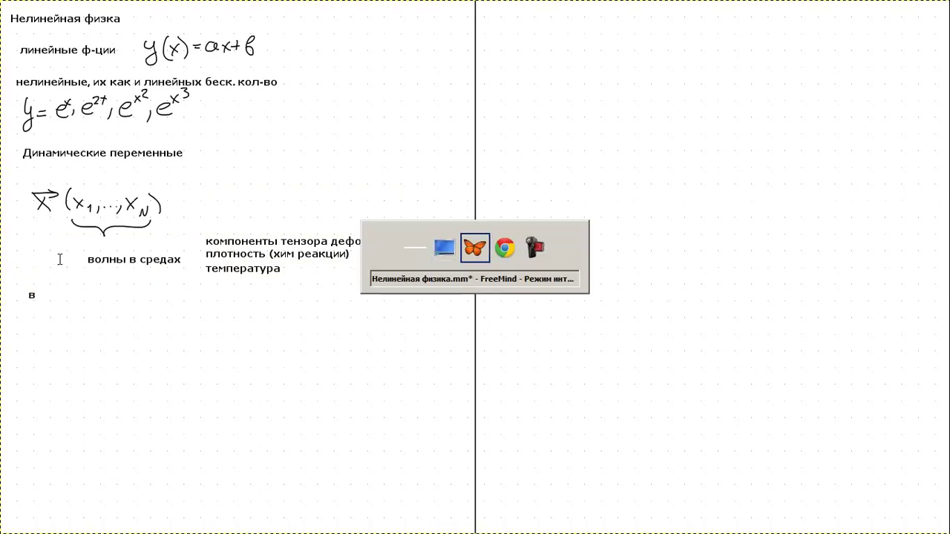
pyautogui.press('Left')
pyautogui.press('Left')
pyautogui.press('Left')
pyautogui.press('Left')
pyautogui.press('Left')
pyautogui.press('Left')
pyautogui.press('Left')
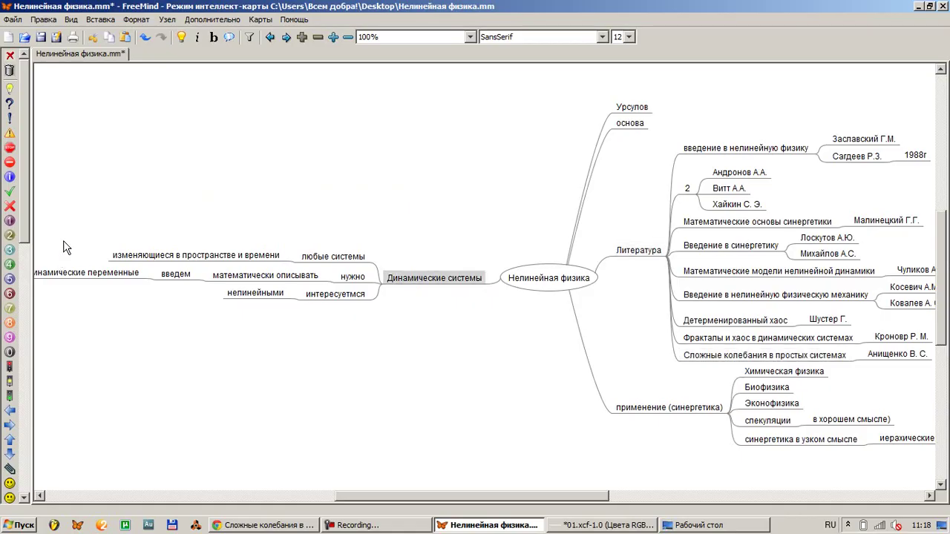
pyautogui.press('Insert')
pyautogui.write('все физические вел')
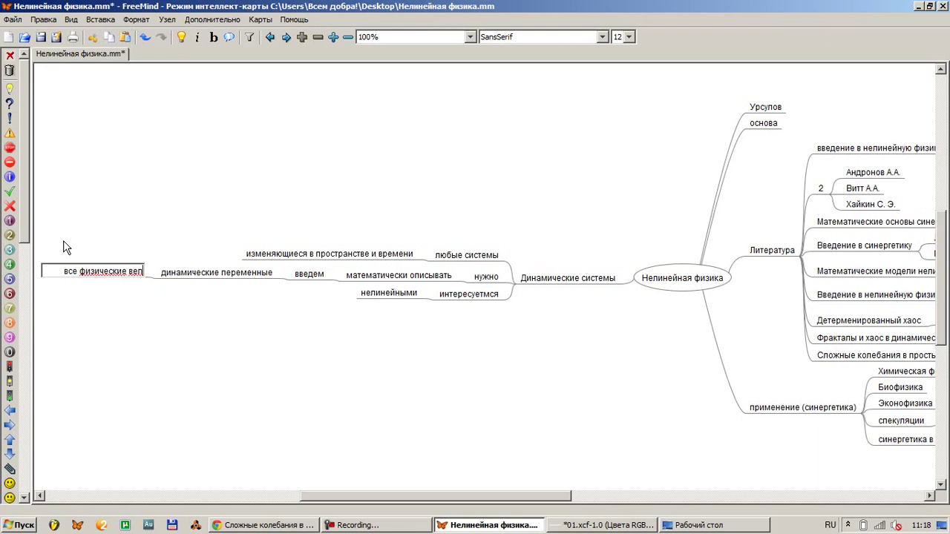
pyautogui.write('ичины')
pyautogui.press('Return')
# Add the node "система зависит от" under "введем" and move the "динамические переменные" branch into it
pyautogui.press('Right')
pyautogui.press('Return')
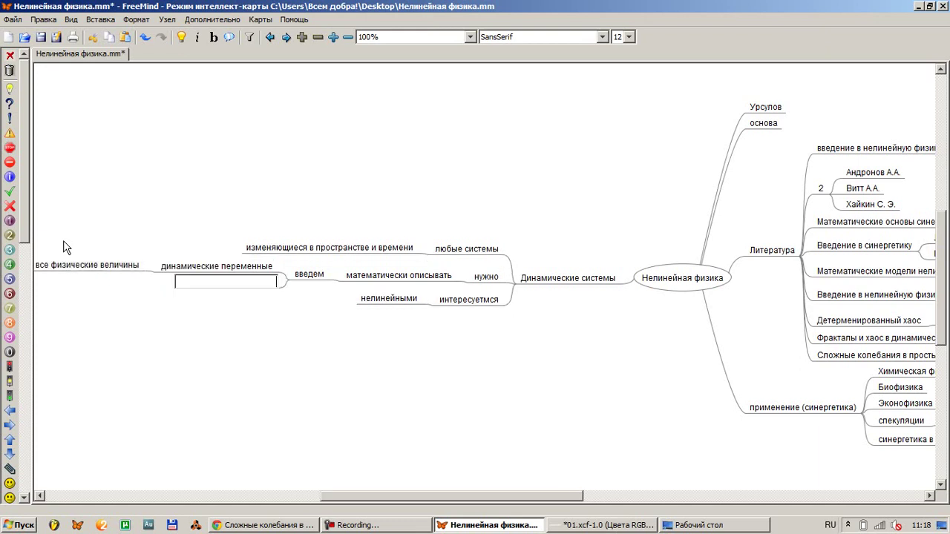
pyautogui.write('система зависит от')
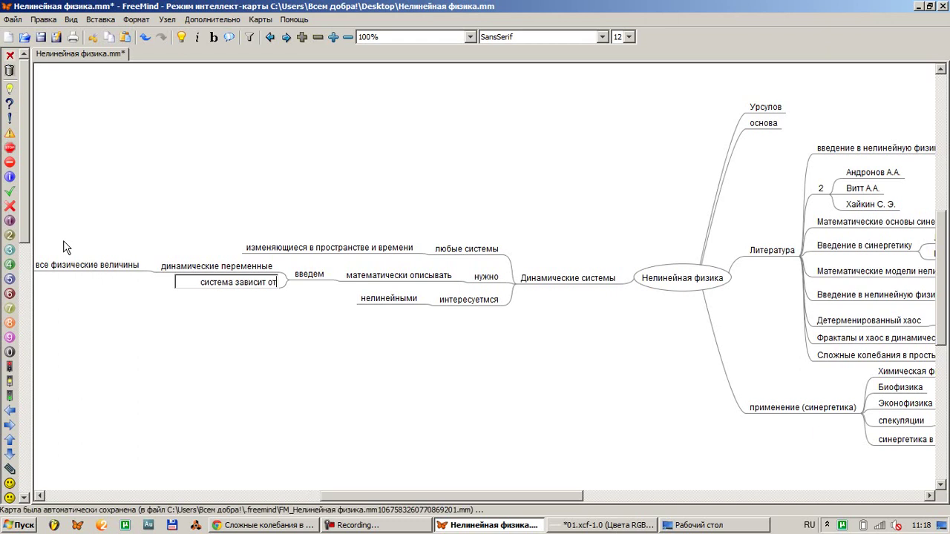
pyautogui.press('Return')
pyautogui.press('Up')
pyautogui.hotkey('ctrl', 'x')
pyautogui.hotkey('ctrl', 'v')
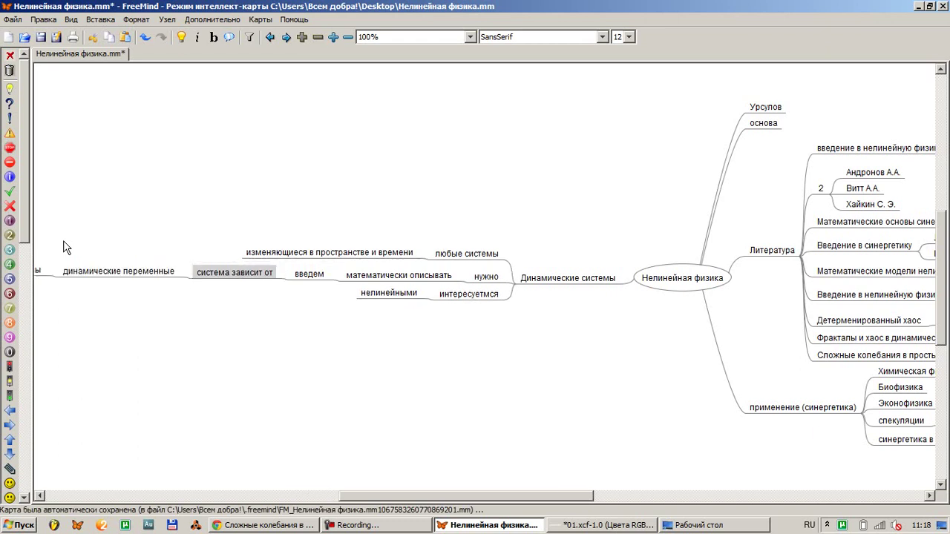
# Add the node "параметры" under "система зависит от" with the child "могут изменяться", and save the map
pyautogui.press('Insert')
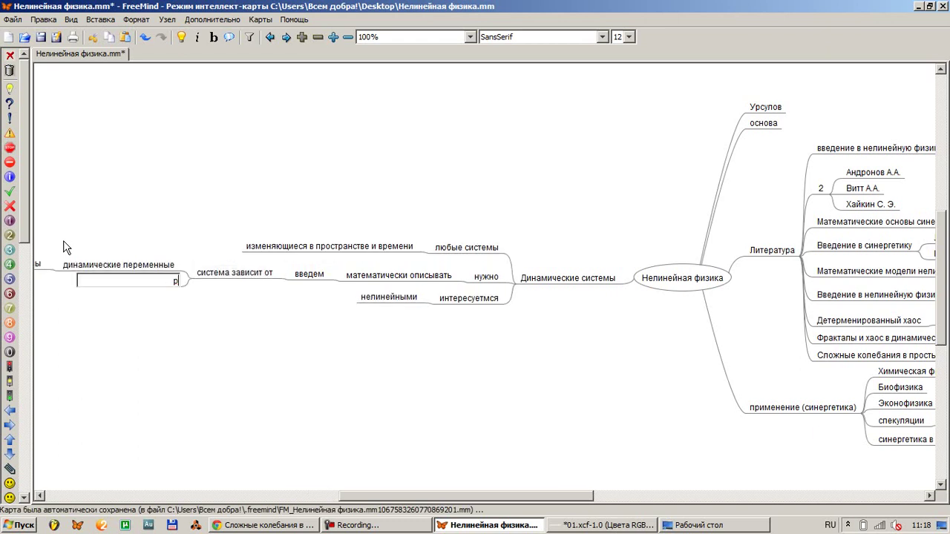
pyautogui.write('параметры')
pyautogui.press('Return')
pyautogui.press('Insert')
pyautogui.write('могут изменять')
pyautogui.press('Return')
pyautogui.press('F2')
pyautogui.write('ся')
pyautogui.press('Return')
pyautogui.hotkey('ctrl', 's')
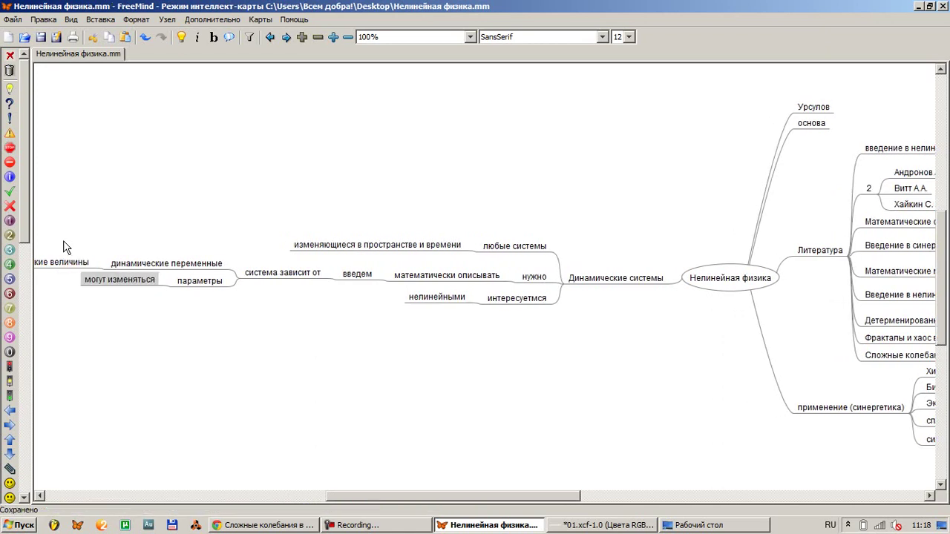
pyautogui.press('Right')
pyautogui.press('Right')
pyautogui.press('Left')
pyautogui.press('Left')
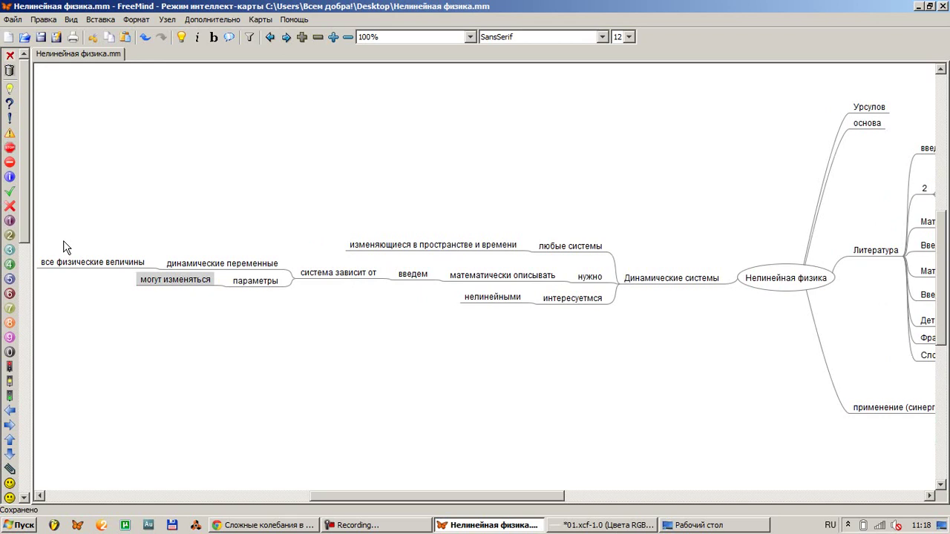
# Switch to the desktop's Explorer window, open the Workplace folder and sort its files by modification date
pyautogui.hotkey('alt', 'Tab')
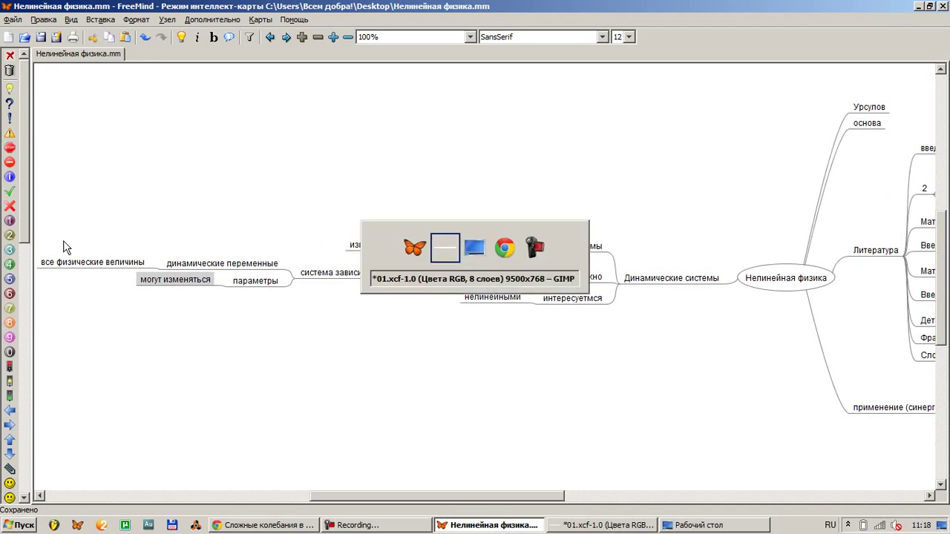
pyautogui.hotkey('alt', 'Tab')
pyautogui.scroll(-1, 217, 307)
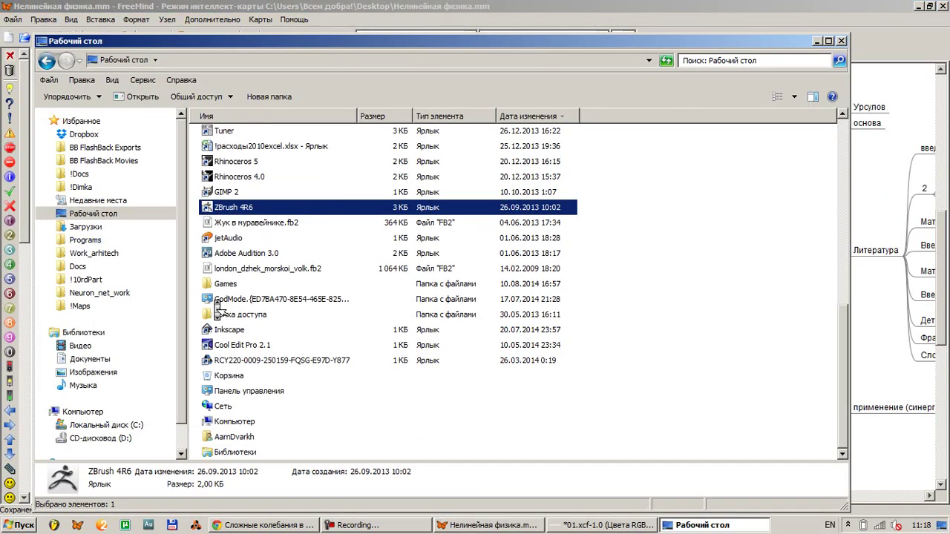
pyautogui.scroll(8, 259, 305)
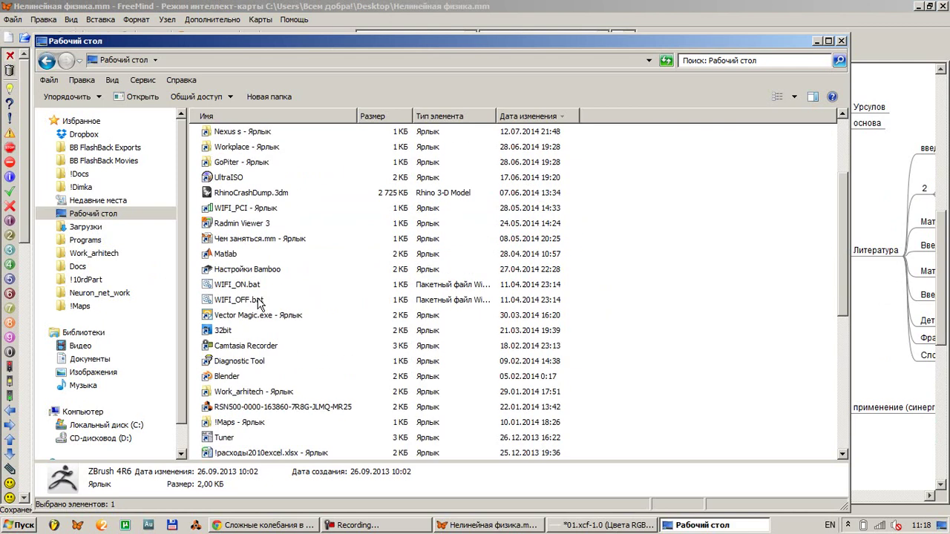
pyautogui.doubleClick(250, 193)
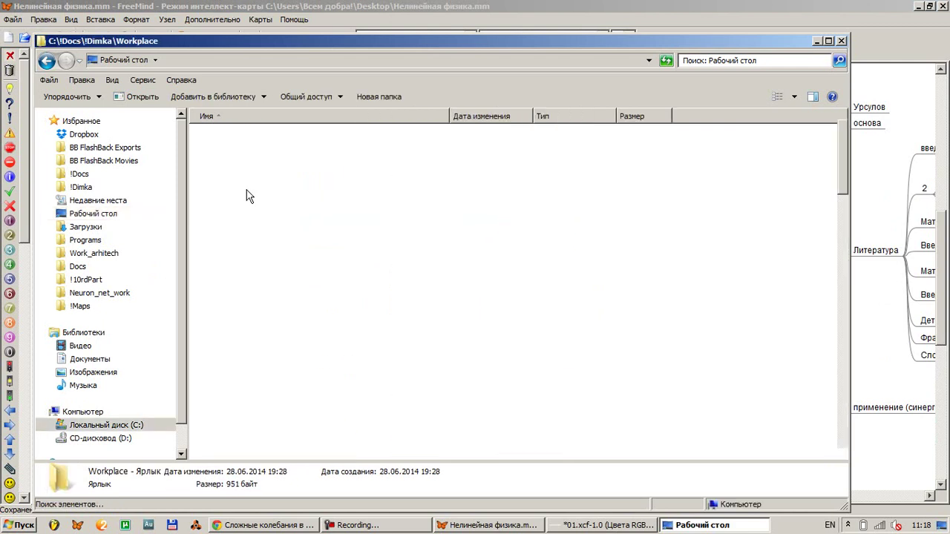
pyautogui.click(511, 117)
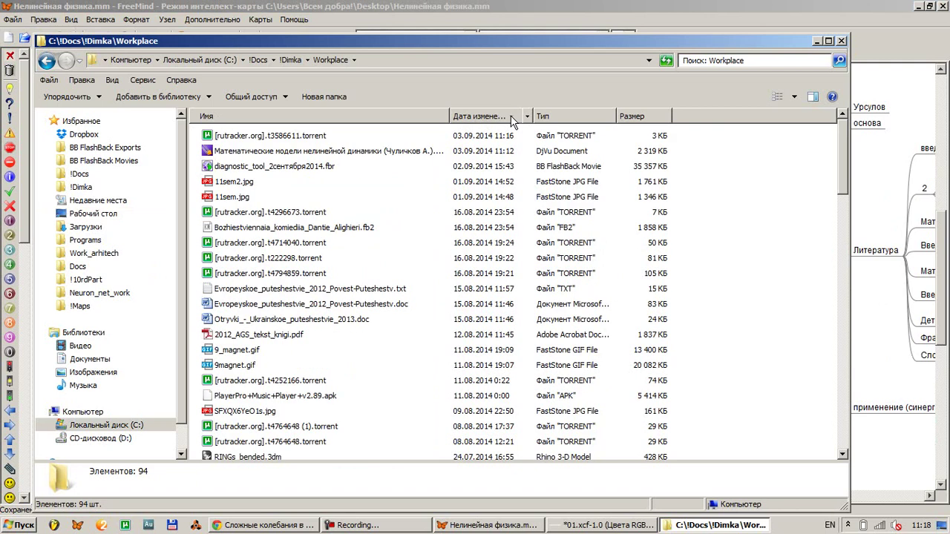
# Switch to FreeMind and mark "Математические модели нелинейной динамики" and "Сложные колебания в простых системах" with green check marks
pyautogui.hotkey('alt', 'Tab')
pyautogui.hotkey('alt', 'Tab')
pyautogui.hotkey('alt', 'Tab')
pyautogui.hotkey('alt', 'Tab')
pyautogui.hotkey('alt', 'Tab')
pyautogui.hotkey('alt', 'Tab')
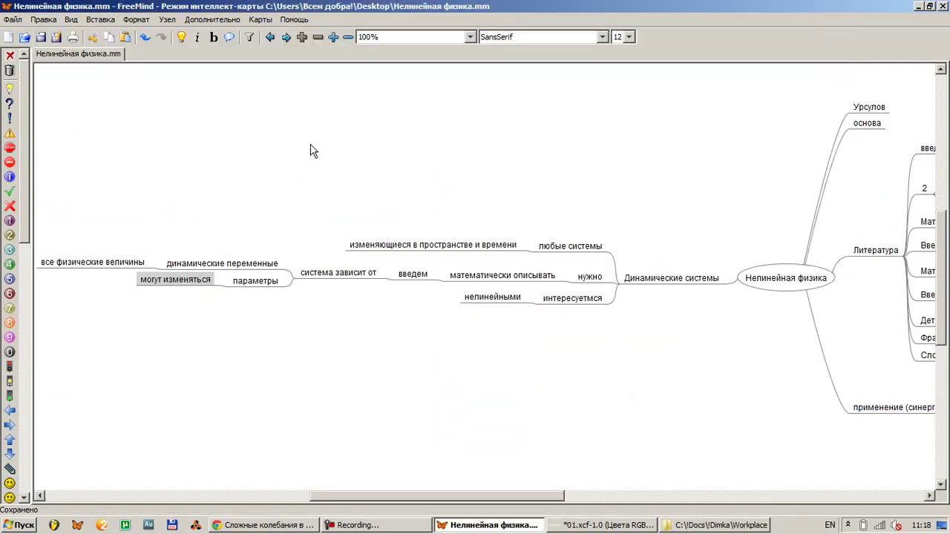
pyautogui.moveTo(689, 369); pyautogui.dragTo(190, 379)
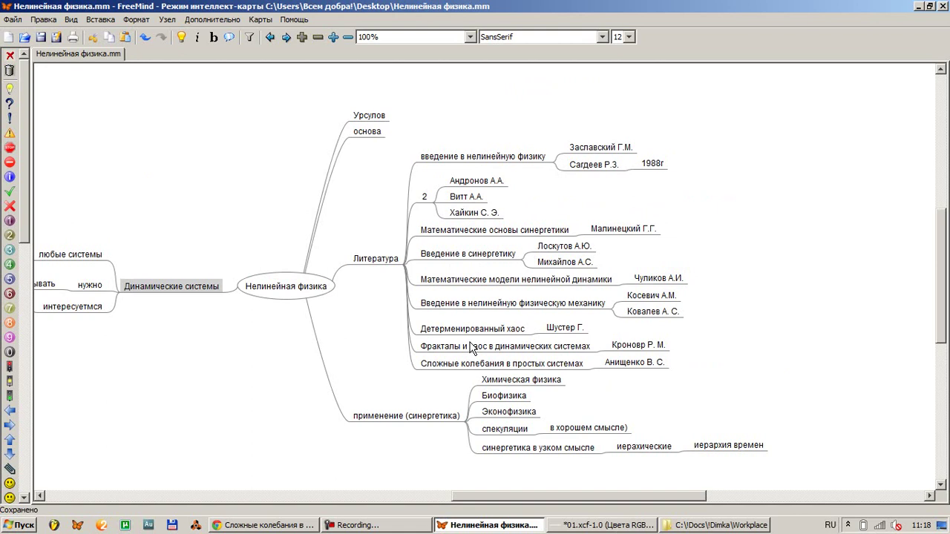
pyautogui.click(508, 280)
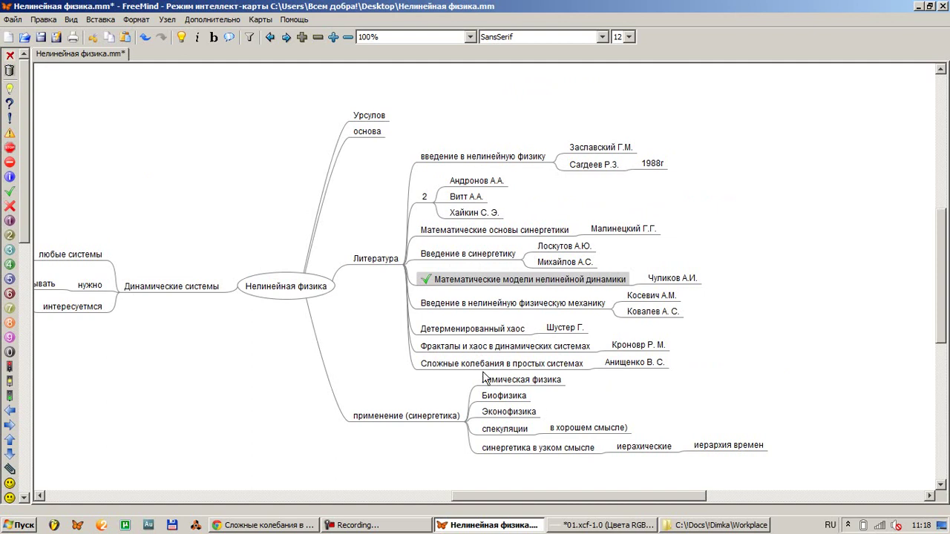
pyautogui.click(448, 365)
pyautogui.press('space')
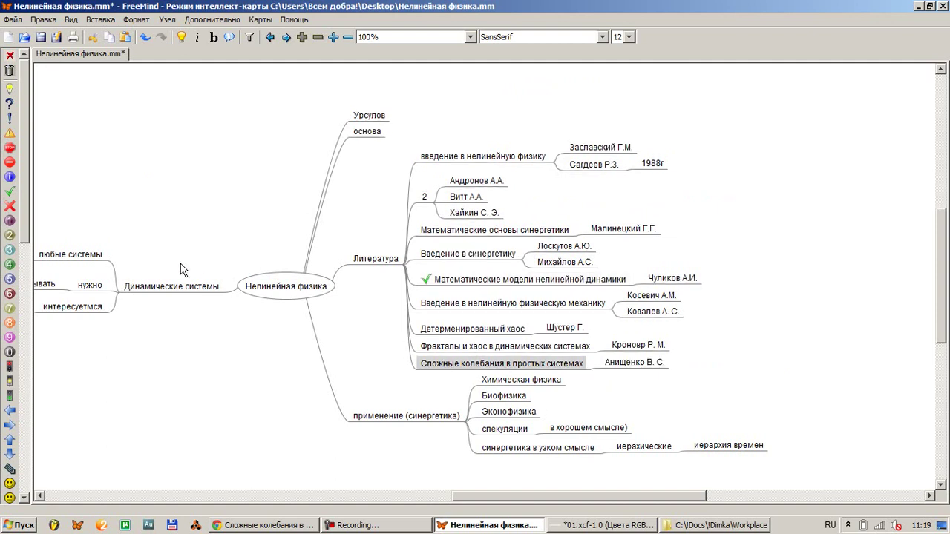
pyautogui.click(10, 192)
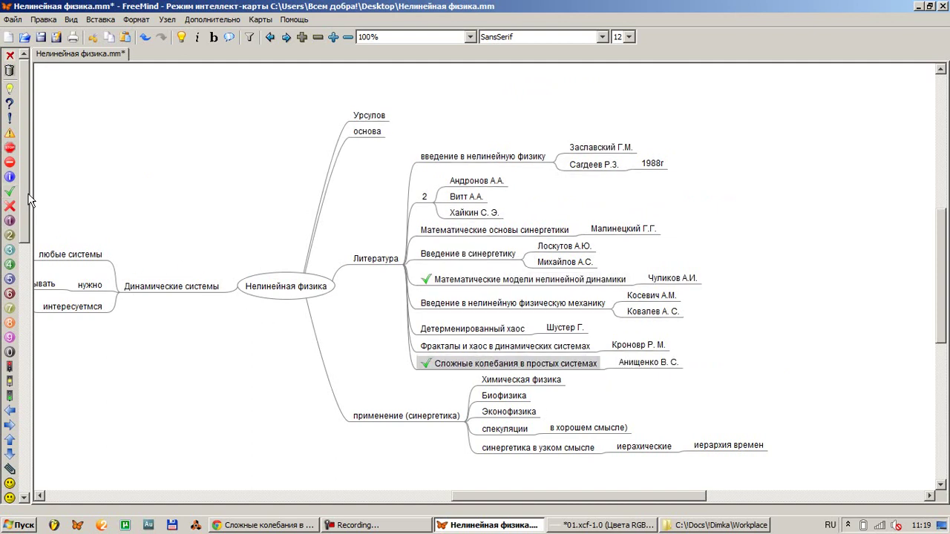
# Switch to GIMP and delete the stray "в" text below the notes
pyautogui.hotkey('alt', 'Tab')
pyautogui.hotkey('alt', 'Tab')
pyautogui.press('Tab')
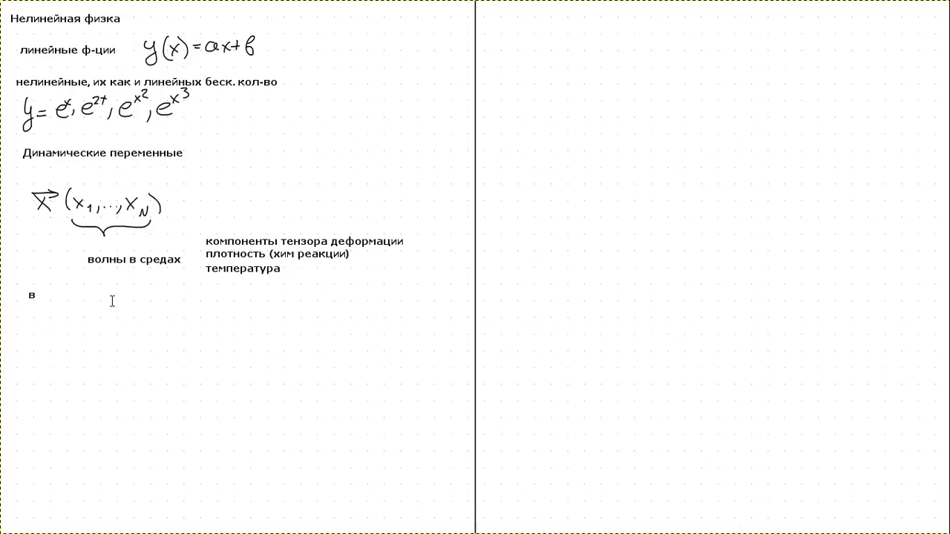
pyautogui.press('BackSpace')
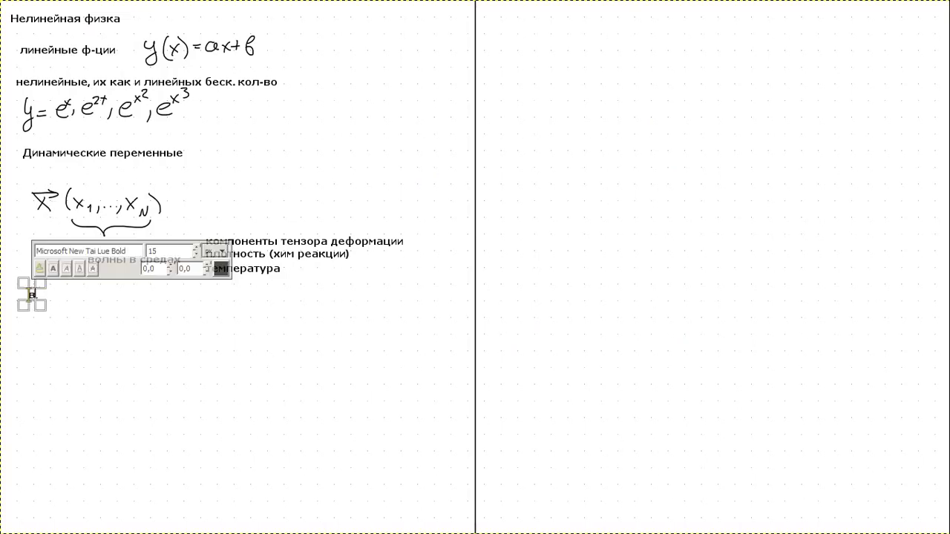
pyautogui.press('Escape')
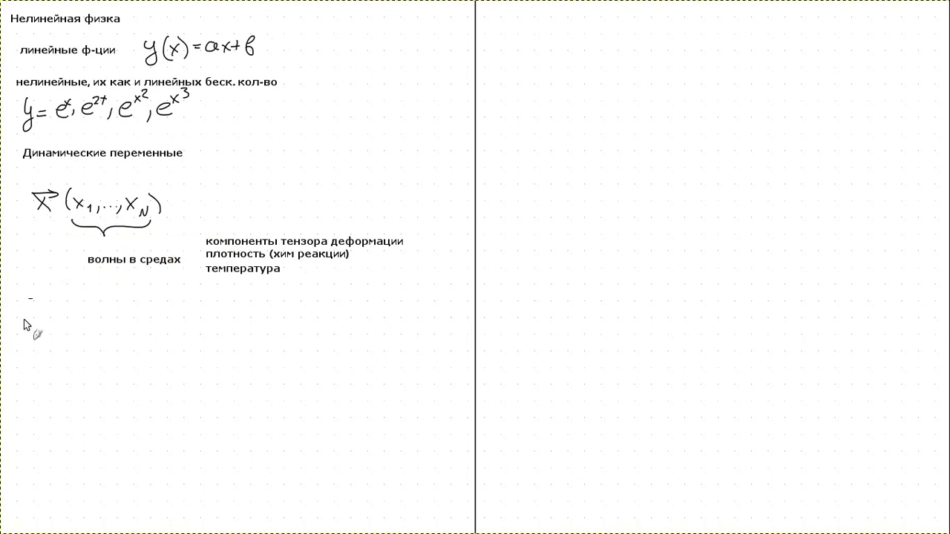
# Handwrite the vector symbol μ below the notes and add the text label "параметры" beside it
pyautogui.moveTo(29, 343)
pyautogui.mouseDown()
pyautogui.moveTo(49, 340)
pyautogui.moveTo(45, 316)
pyautogui.mouseUp()
pyautogui.click(58, 304)
pyautogui.write('параметры')
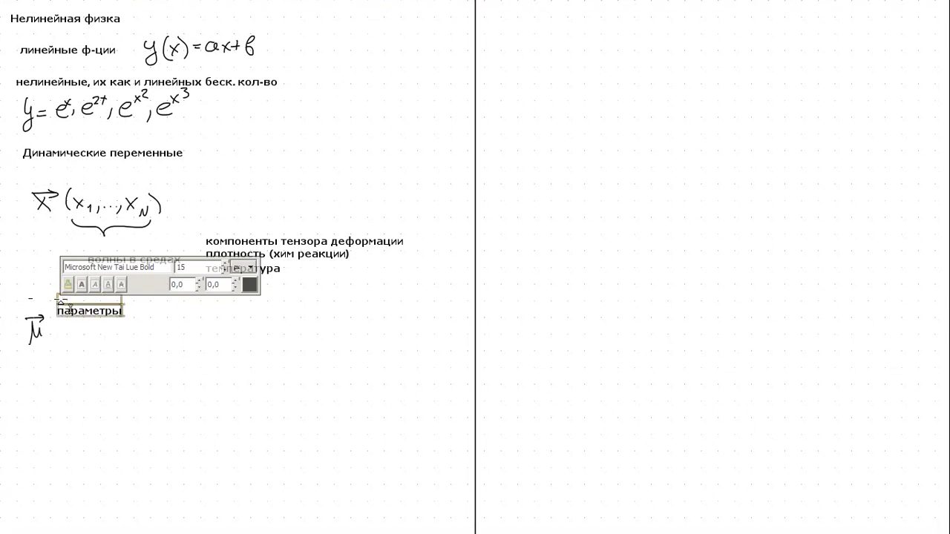
pyautogui.press('Escape')
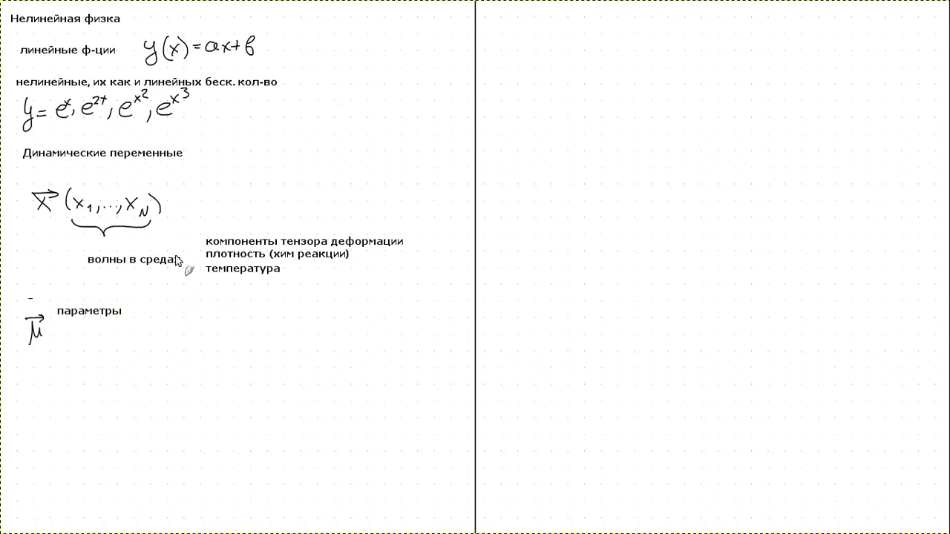
# Redraw the vector arrows above x and μ, and handwrite the components (μ₁,…,μ_K) after μ
pyautogui.moveTo(41, 200); pyautogui.dragTo(37, 198)
pyautogui.moveTo(31, 318); pyautogui.dragTo(37, 318)
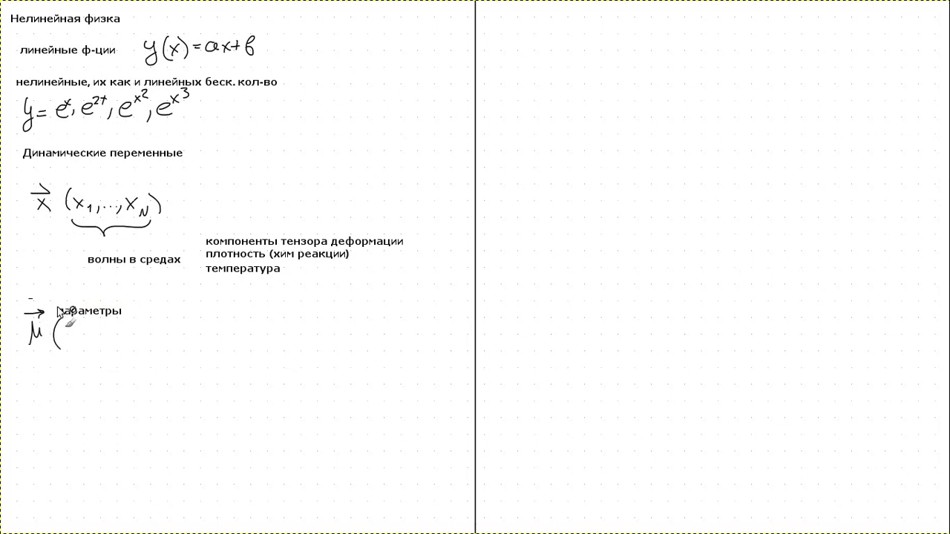
pyautogui.click(139, 306)
pyautogui.moveTo(68, 332)
pyautogui.mouseDown()
pyautogui.moveTo(88, 349)
pyautogui.moveTo(161, 347)
pyautogui.moveTo(159, 327)
pyautogui.mouseUp()
pyautogui.click(103, 344)
pyautogui.click(107, 345)
pyautogui.click(112, 344)
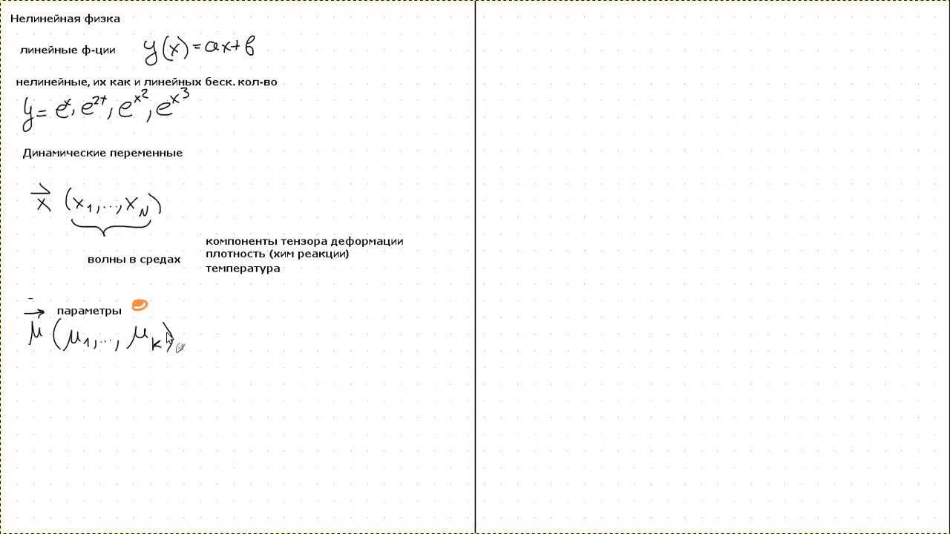
# Switch to Windows Explorer, copy the DjVu book "Математические модели нелинейной динамики" from Workplace, and add the !11rdPart folder to Favorites
pyautogui.hotkey('alt', 'Tab')
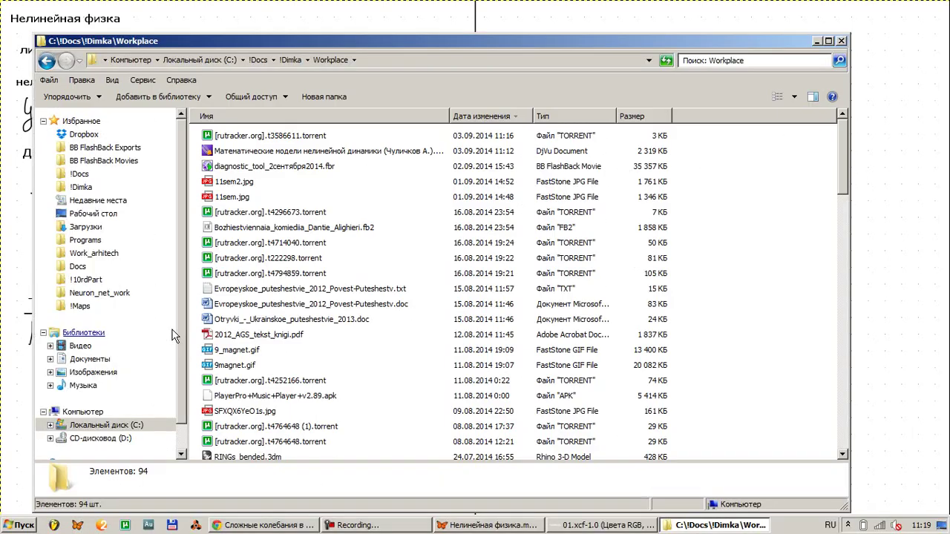
pyautogui.click(253, 154)
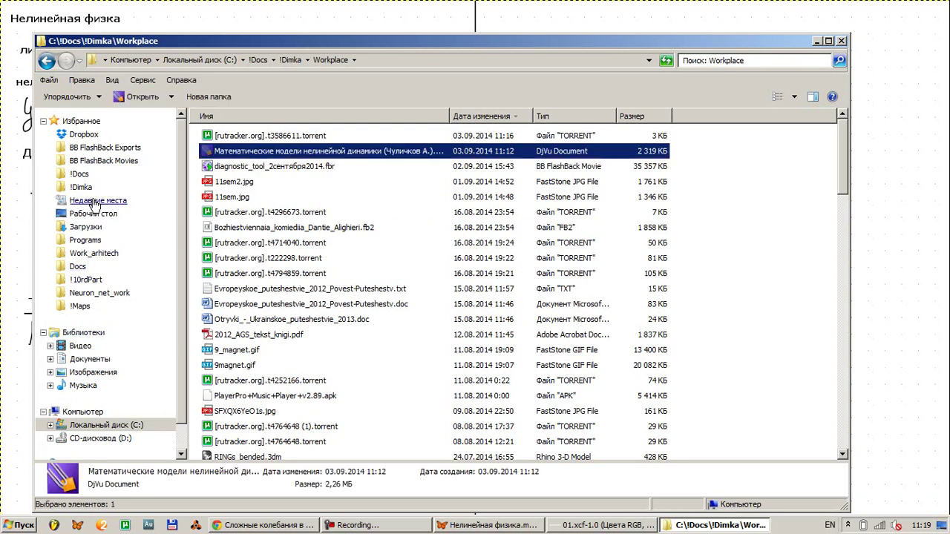
pyautogui.click(87, 282)
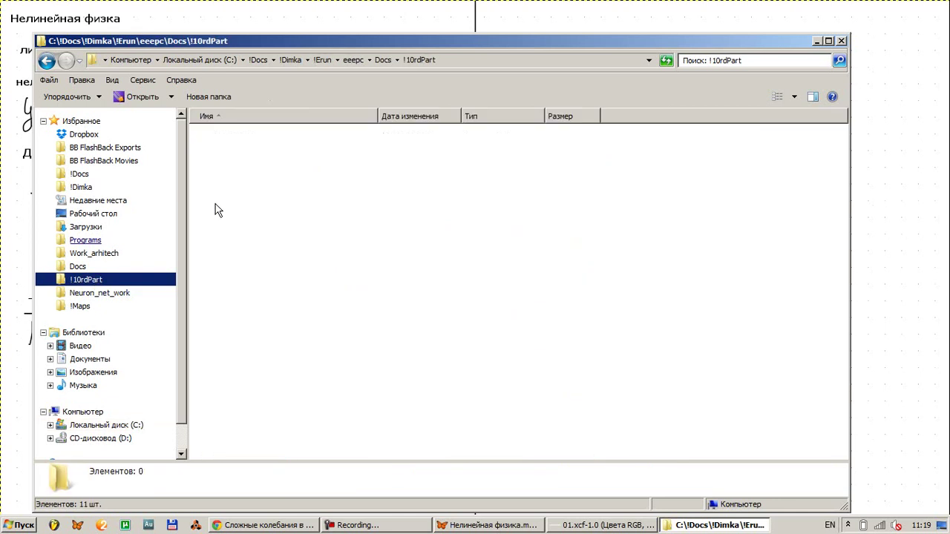
pyautogui.hotkey('alt', 'Up')
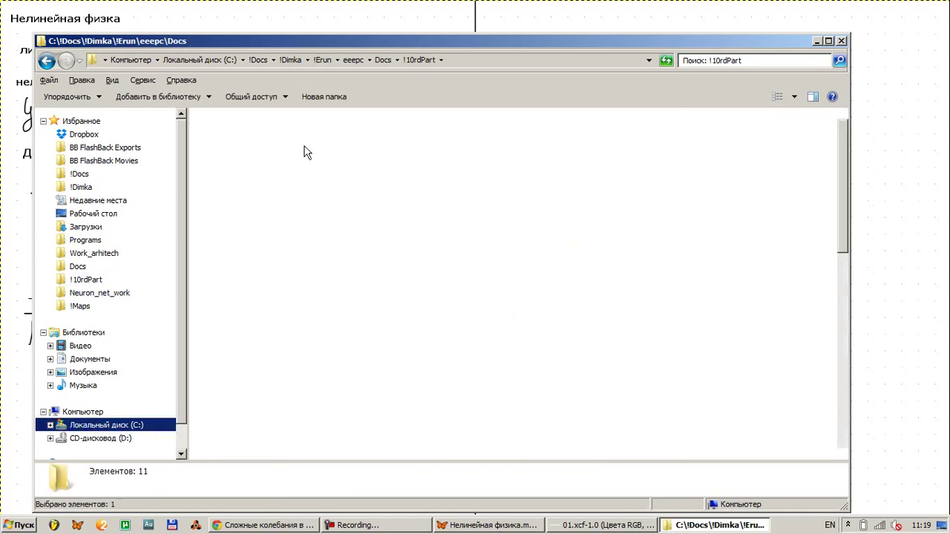
pyautogui.moveTo(233, 153); pyautogui.dragTo(91, 318)
pyautogui.click(87, 320)
# Paste the copied DjVu book into !11rdPart\Нелинейная физика and create a folder named "books" there
pyautogui.doubleClick(239, 136)
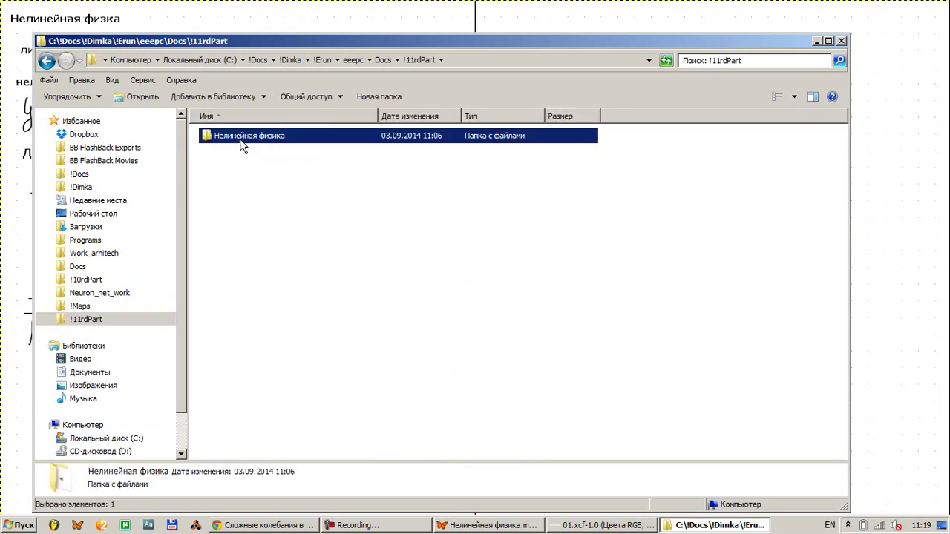
pyautogui.click(249, 229)
pyautogui.hotkey('ctrl', 'shift', 'n')
pyautogui.write('boos')
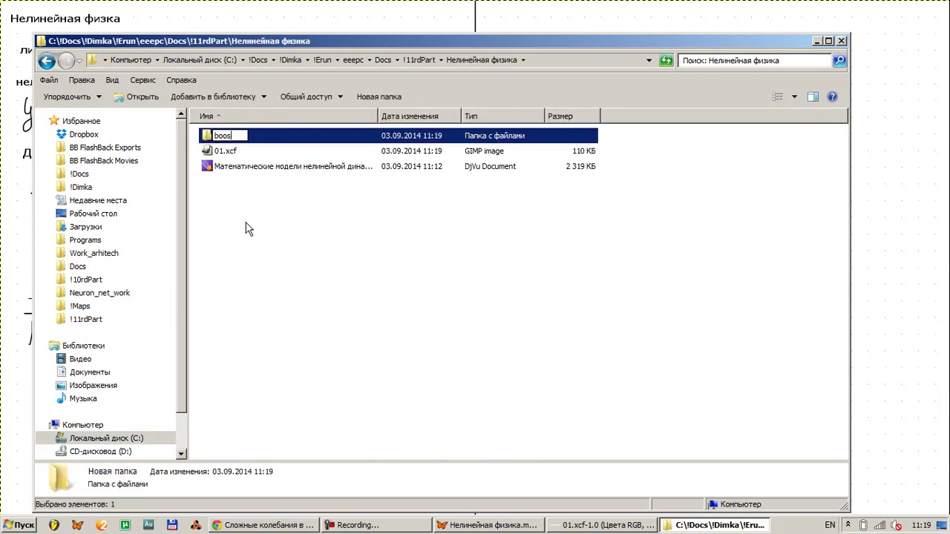
pyautogui.write('s')
pyautogui.press('Return')
# Switch to FreeMind and add the node "оператор эволюции" after "параметры" under "система зависит от"
pyautogui.hotkey('alt', 'Tab')
pyautogui.press('Tab')
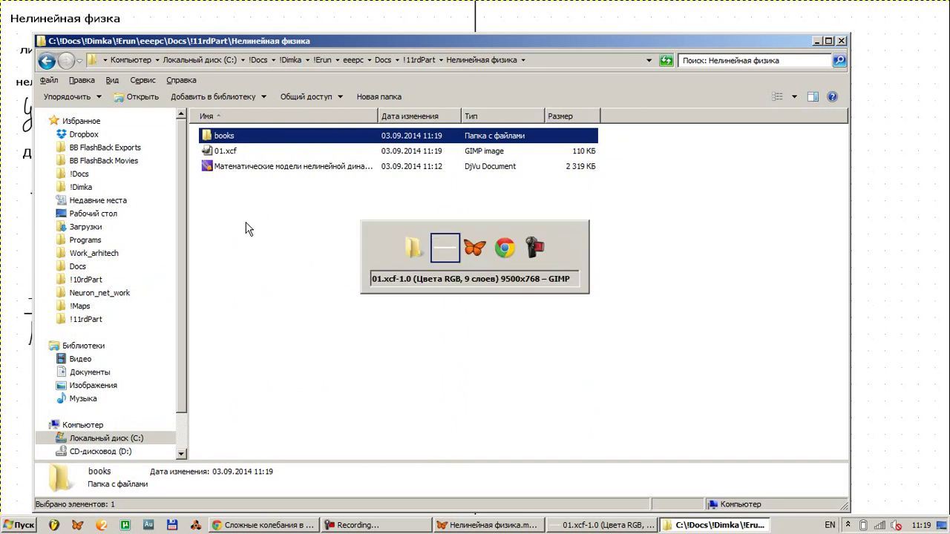
pyautogui.press('Left')
pyautogui.press('Left')
pyautogui.press('Left')
pyautogui.press('Left')
pyautogui.press('Left')
pyautogui.press('Left')
pyautogui.press('Left')
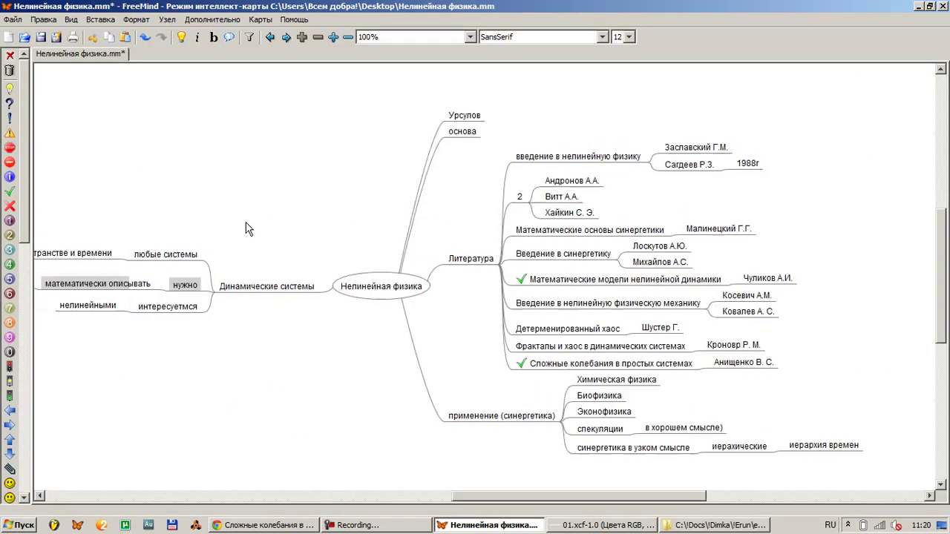
pyautogui.press('Return')
pyautogui.write('о')
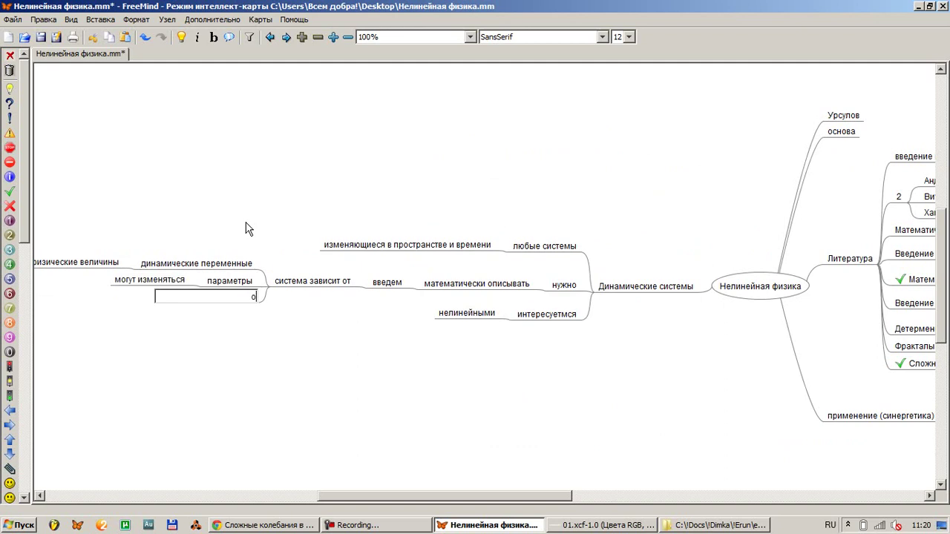
pyautogui.write('ператор эволюции')
pyautogui.press('Return')
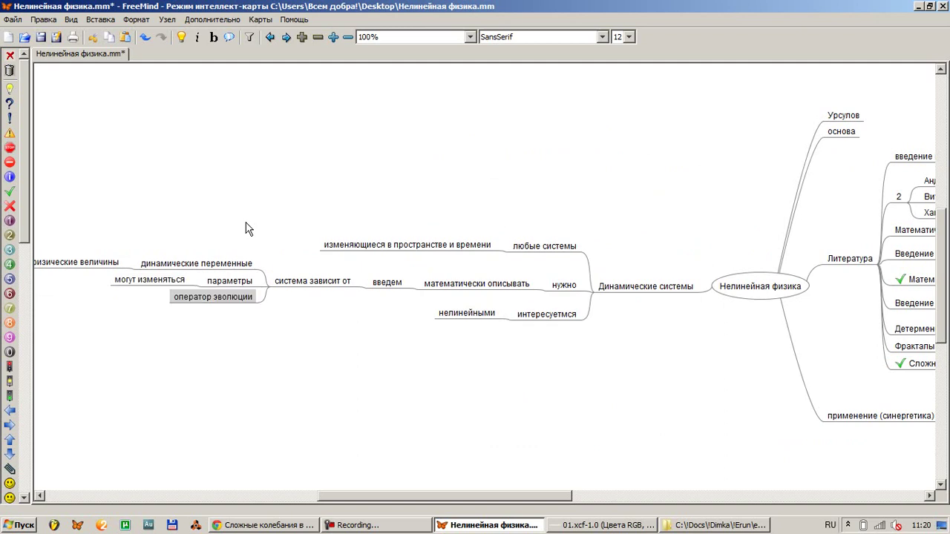
# Switch to GIMP and add the text label "оператор эволюции" below the handwritten μ components
pyautogui.hotkey('alt', 'Tab')
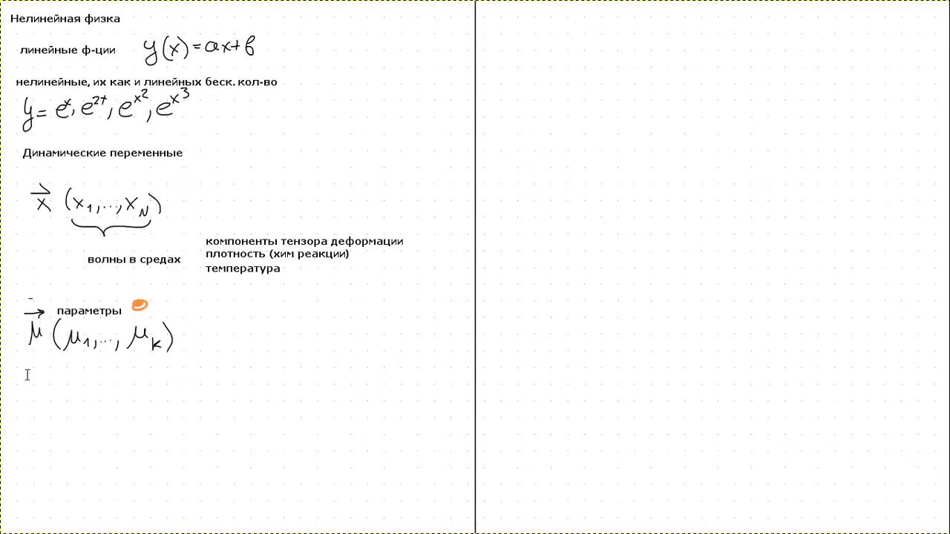
pyautogui.click(27, 375)
pyautogui.write('оператор эволюции')
pyautogui.press('Escape')
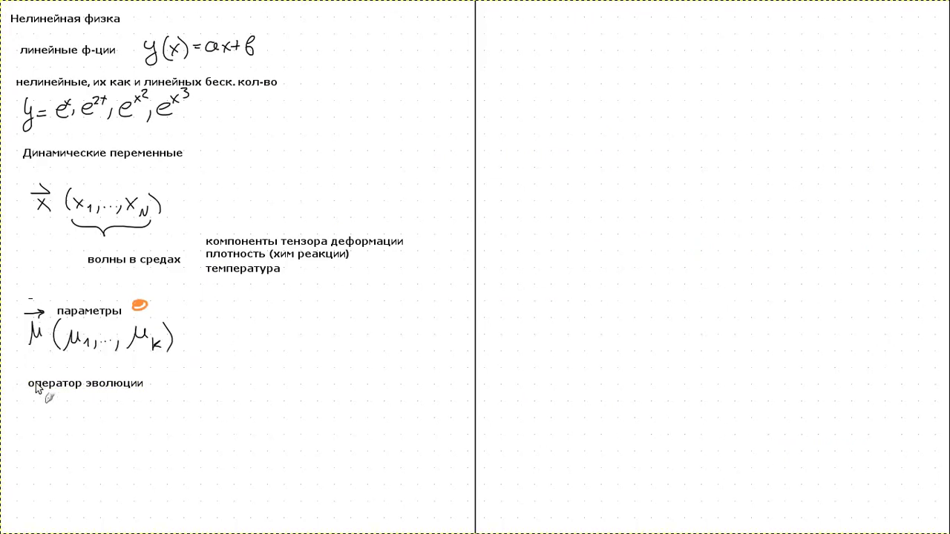
# Handwrite x(t₁) → x(t₂) with vector arrows under "оператор эволюции" and underline (t₁) twice in orange
pyautogui.moveTo(38, 403)
pyautogui.mouseDown()
pyautogui.moveTo(28, 416)
pyautogui.moveTo(47, 415)
pyautogui.mouseUp()
pyautogui.hotkey('ctrl', 'z')
pyautogui.moveTo(56, 403)
pyautogui.mouseDown()
pyautogui.moveTo(66, 415)
pyautogui.moveTo(128, 420)
pyautogui.moveTo(120, 418)
pyautogui.moveTo(129, 402)
pyautogui.moveTo(143, 426)
pyautogui.moveTo(159, 417)
pyautogui.mouseUp()
pyautogui.hotkey('ctrl', 'z')
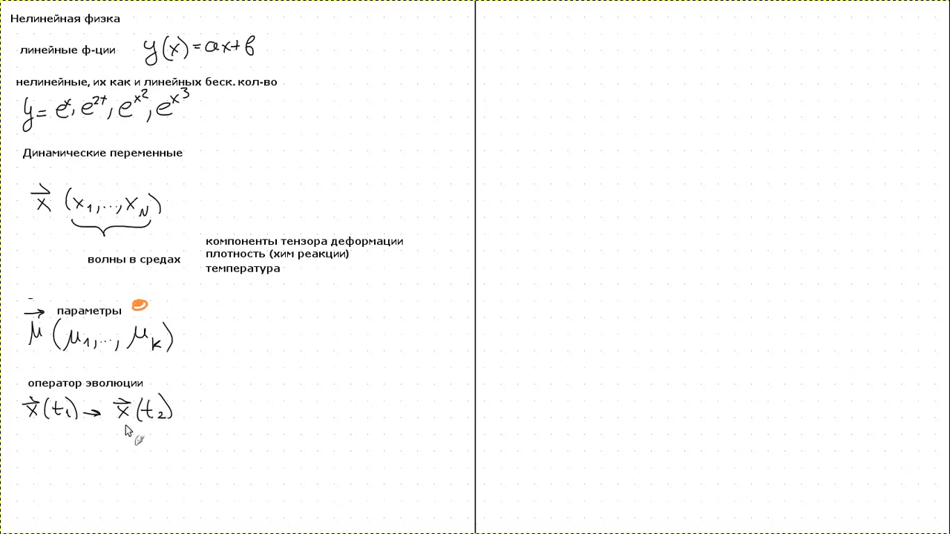
pyautogui.moveTo(46, 422)
pyautogui.mouseDown()
pyautogui.moveTo(75, 423)
pyautogui.moveTo(70, 451)
pyautogui.moveTo(73, 436)
pyautogui.mouseUp()
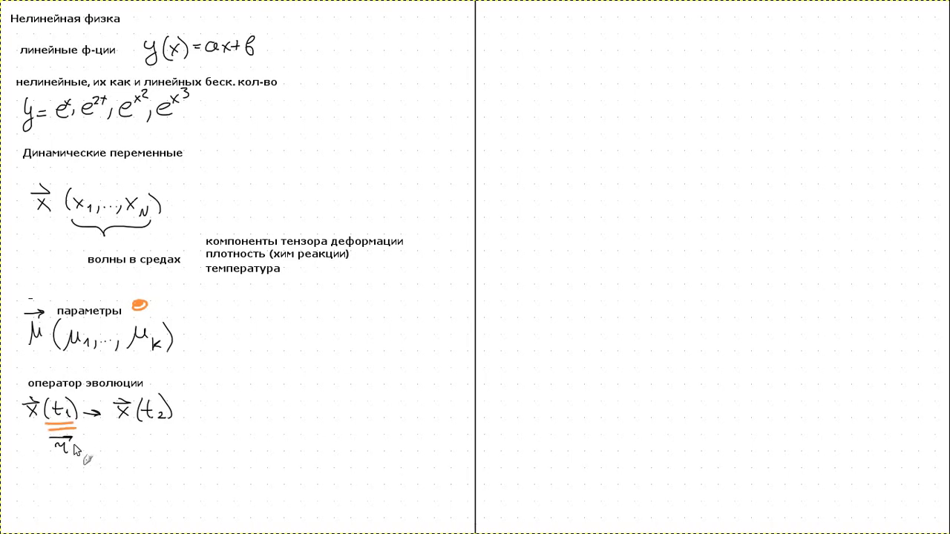
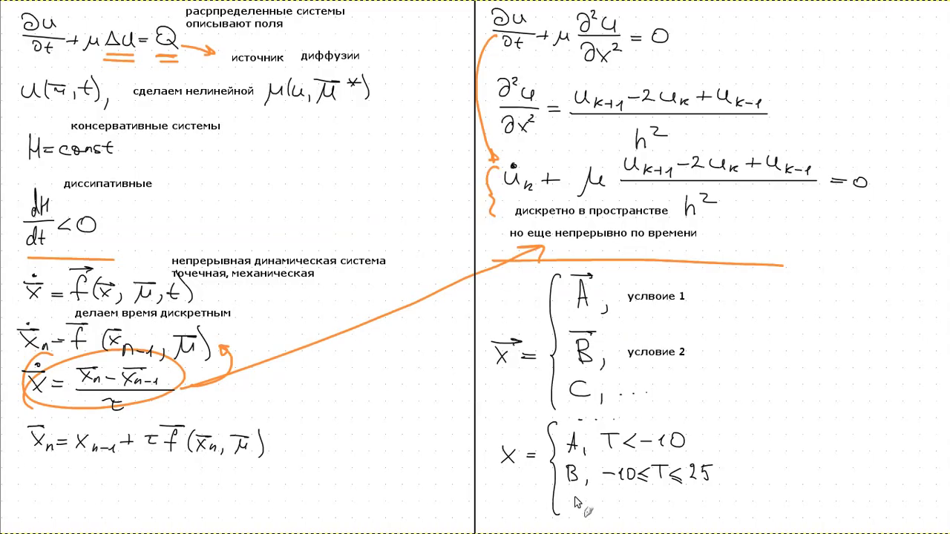
# Handwrite the sequence AABBC at the top of the empty next page and add the case "C, T > 25" to the x system
pyautogui.hscroll(5, 803, 302)
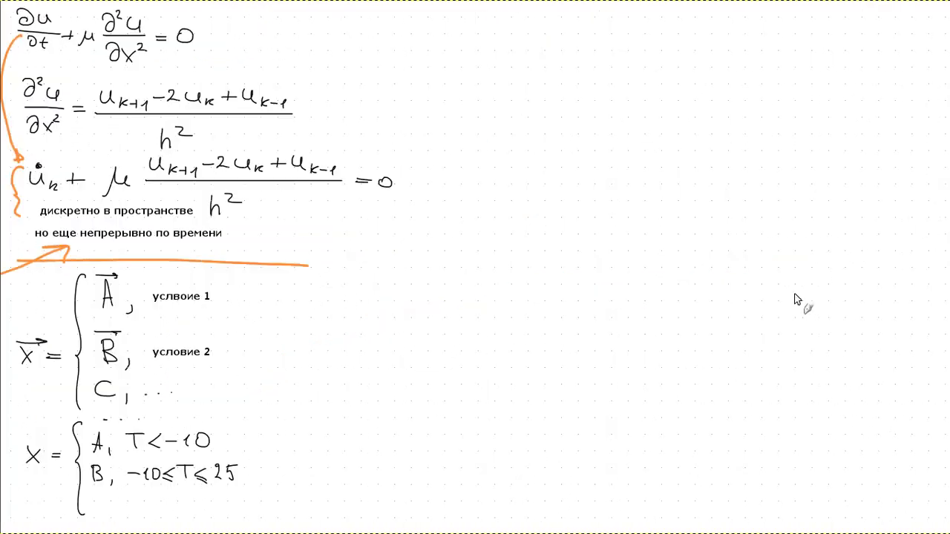
pyautogui.hscroll(-5, 499, 41)
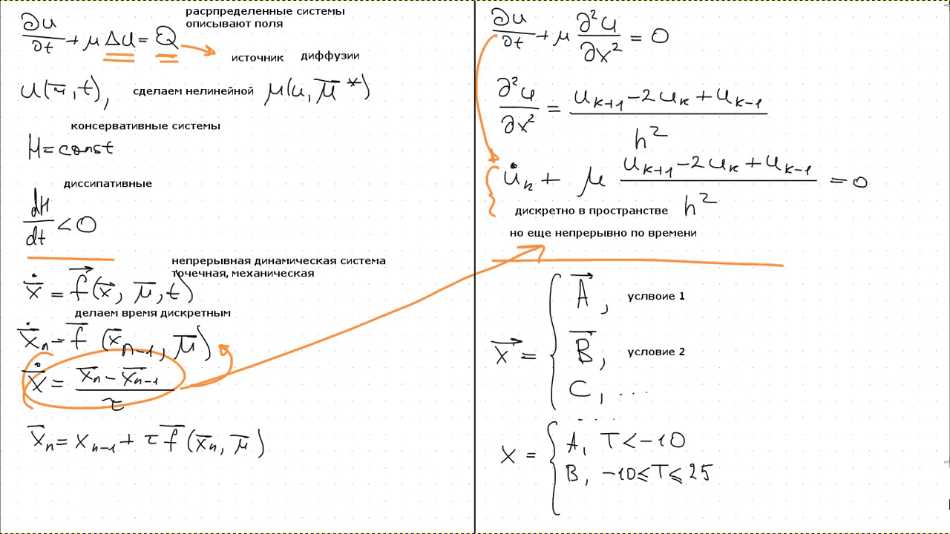
pyautogui.hscroll(5, 618, 85)
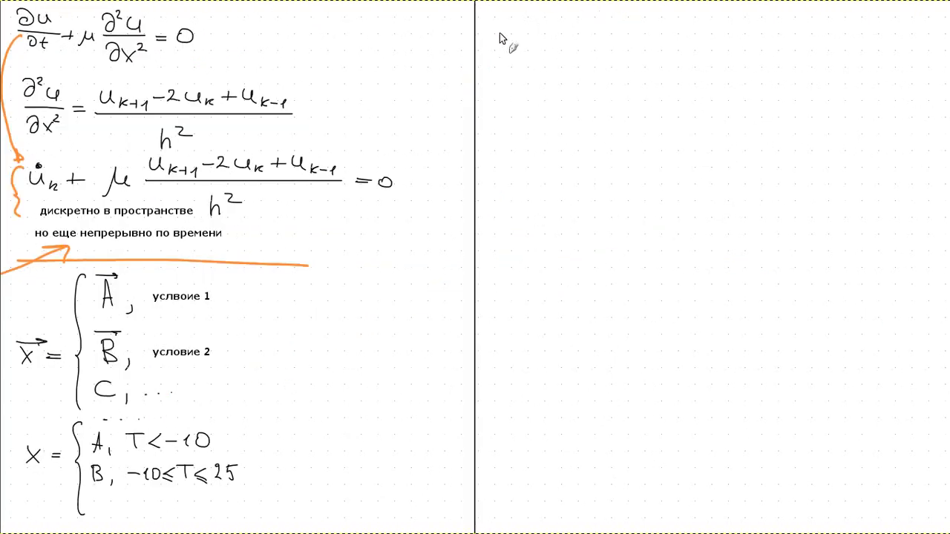
pyautogui.moveTo(496, 50)
pyautogui.mouseDown()
pyautogui.moveTo(528, 48)
pyautogui.moveTo(533, 33)
pyautogui.moveTo(539, 49)
pyautogui.moveTo(564, 48)
pyautogui.mouseUp()
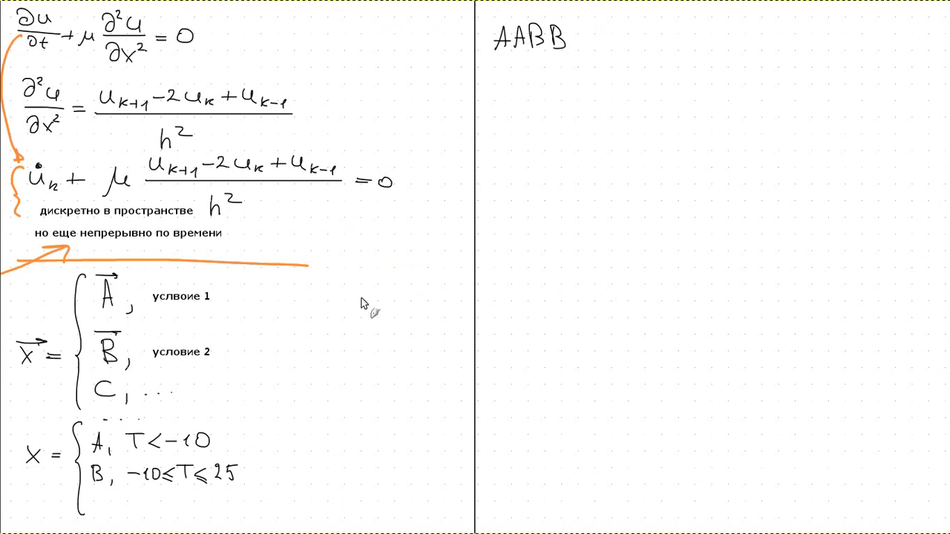
pyautogui.moveTo(102, 496)
pyautogui.mouseDown()
pyautogui.moveTo(96, 510)
pyautogui.moveTo(113, 512)
pyautogui.moveTo(128, 498)
pyautogui.moveTo(184, 509)
pyautogui.moveTo(190, 497)
pyautogui.mouseUp()
pyautogui.moveTo(592, 30); pyautogui.dragTo(597, 45)
# Bring up FreeMind and Windows Explorer, link the books folder as a child of the "книги" node, and save the map
pyautogui.hotkey('alt', 'Tab')
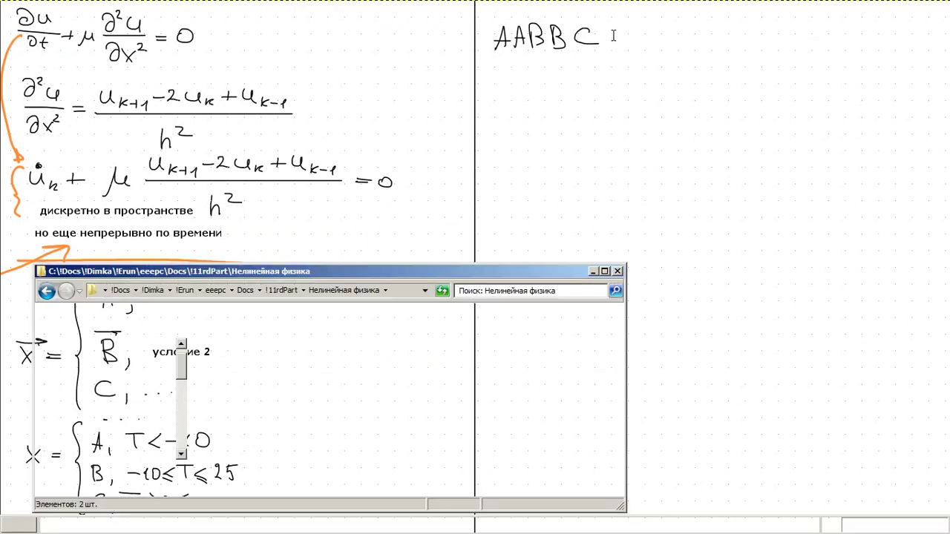
pyautogui.hotkey('alt', 'Tab')
pyautogui.hotkey('alt', 'Tab')
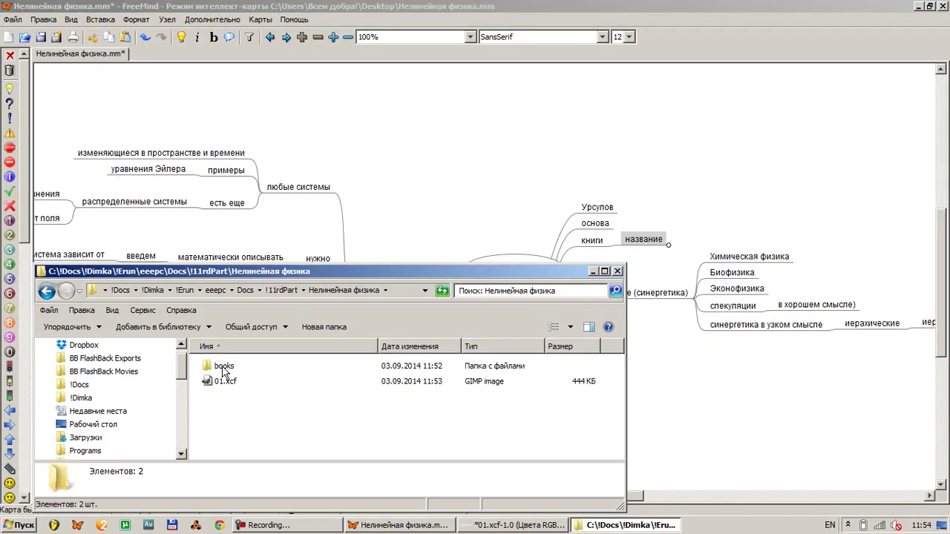
pyautogui.click(233, 368)
pyautogui.moveTo(235, 369); pyautogui.dragTo(605, 246)
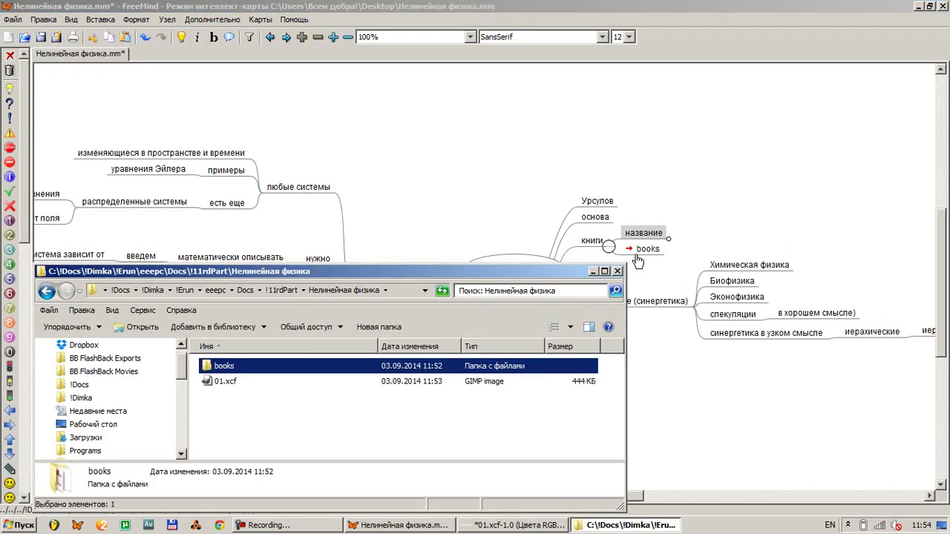
pyautogui.click(643, 256)
pyautogui.hotkey('ctrl', 's')
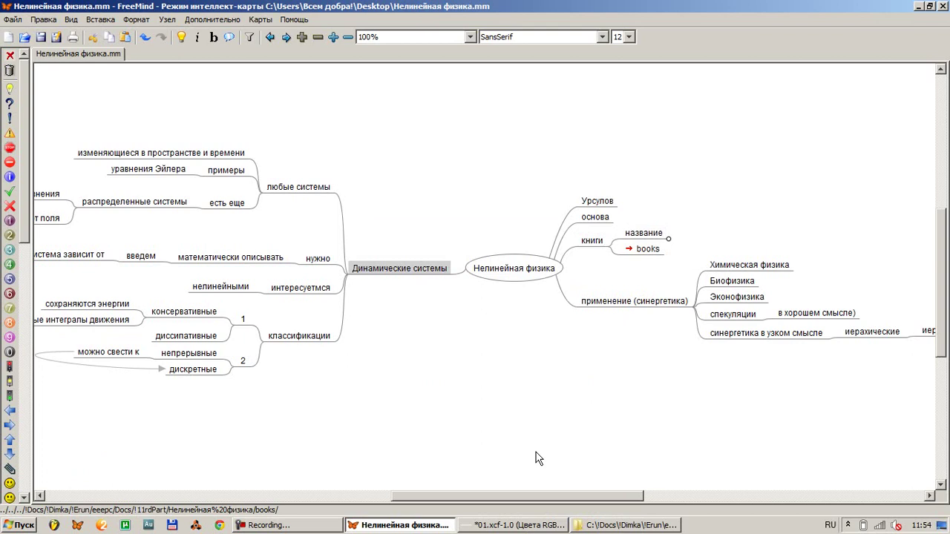
# Move the "основа" node below "применение (синергетика)" on the right side of the root node
pyautogui.press('Right')
pyautogui.press('Right')
pyautogui.press('Up')
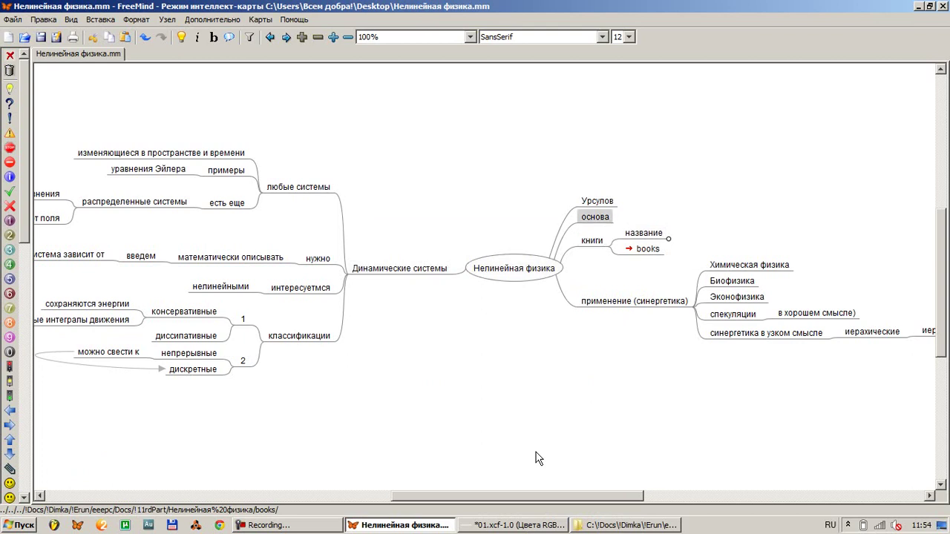
pyautogui.press('Delete')
pyautogui.press('Down')
pyautogui.press('Left')
pyautogui.hotkey('ctrl', 'z')
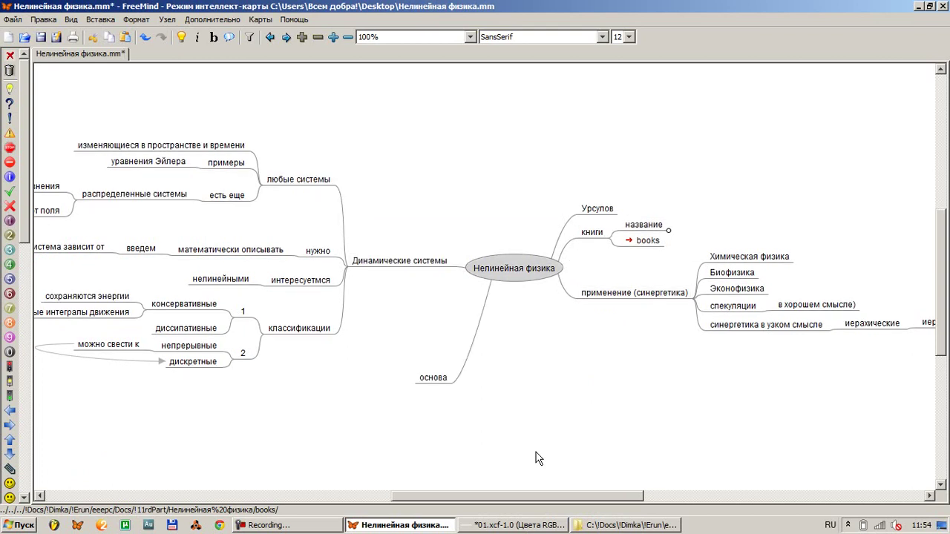
pyautogui.press('Left')
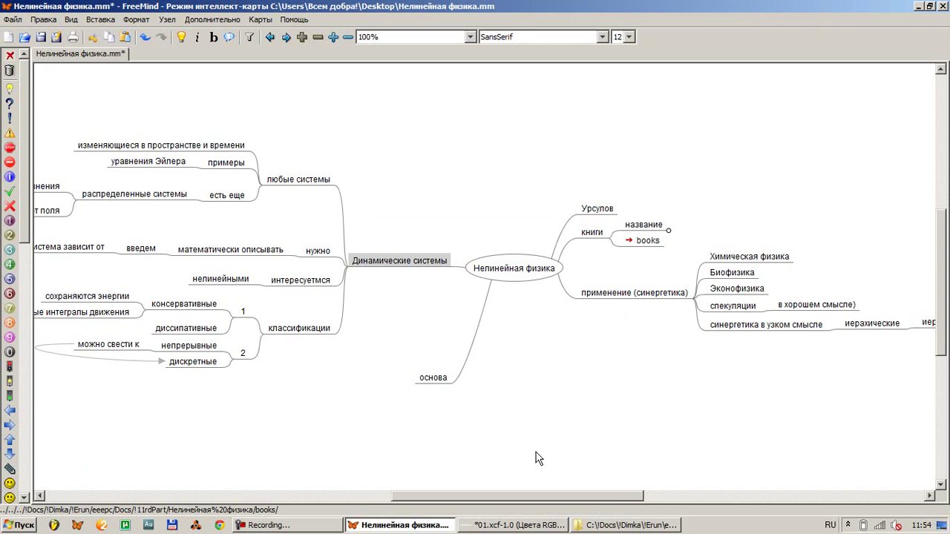
pyautogui.click(428, 380)
pyautogui.moveTo(586, 273); pyautogui.dragTo(561, 262)
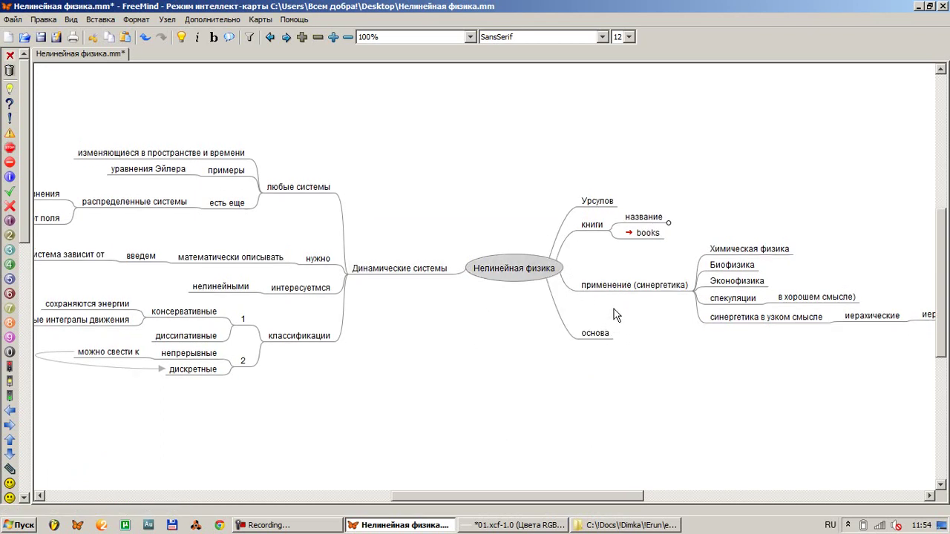
# Nest "применение (синергетика)" under "основа", save the map, and close the Explorer window
pyautogui.moveTo(614, 290); pyautogui.dragTo(613, 340)
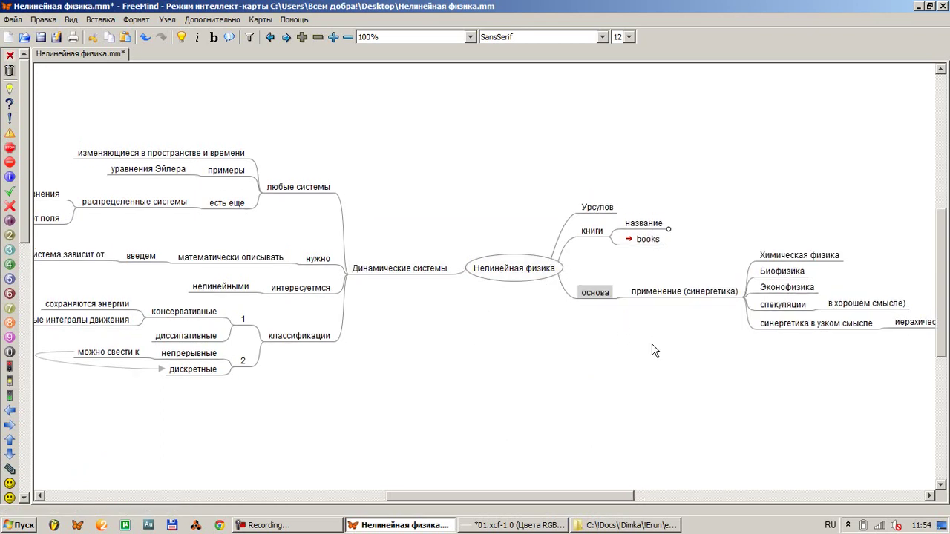
pyautogui.hotkey('ctrl', 's')
pyautogui.hotkey('alt', 'Tab')
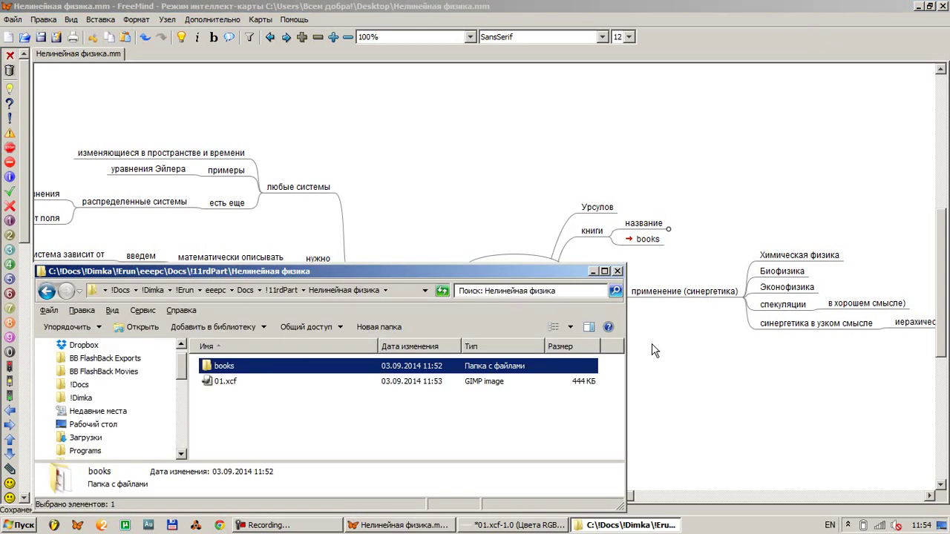
pyautogui.hotkey('alt', 'F4')
# Switch to GIMP, save 01.xcf, and add the text label "пример дискретной динамической системы" beside AABBC
pyautogui.hotkey('alt', 'Tab')
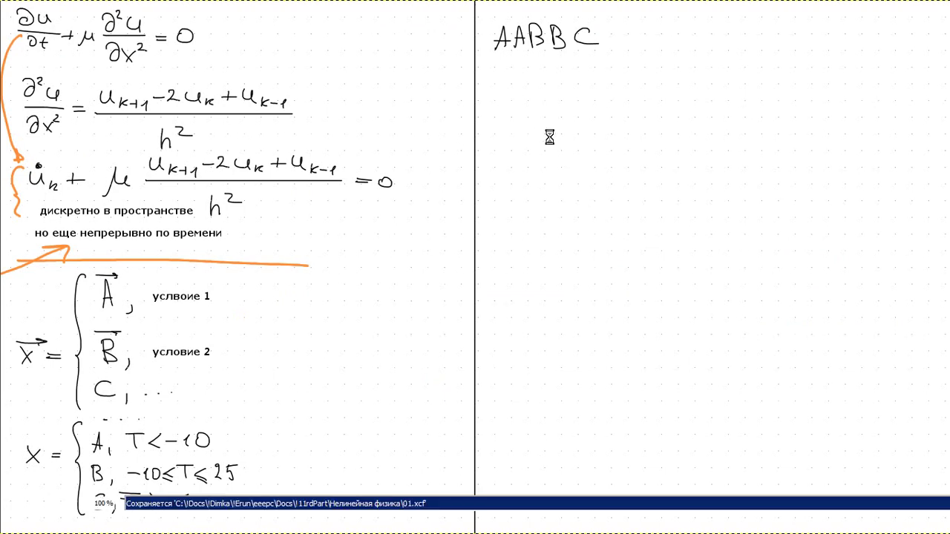
pyautogui.click(613, 31)
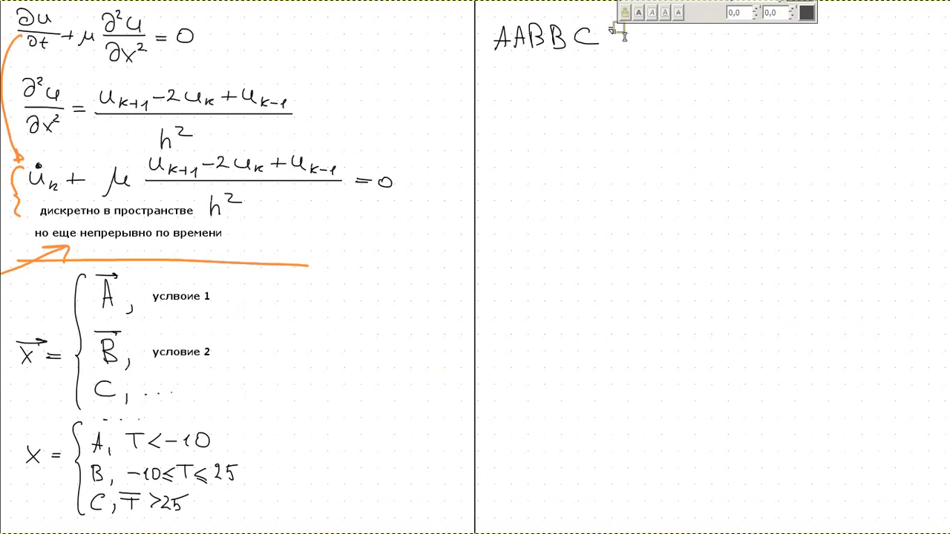
pyautogui.write('пример дискр')
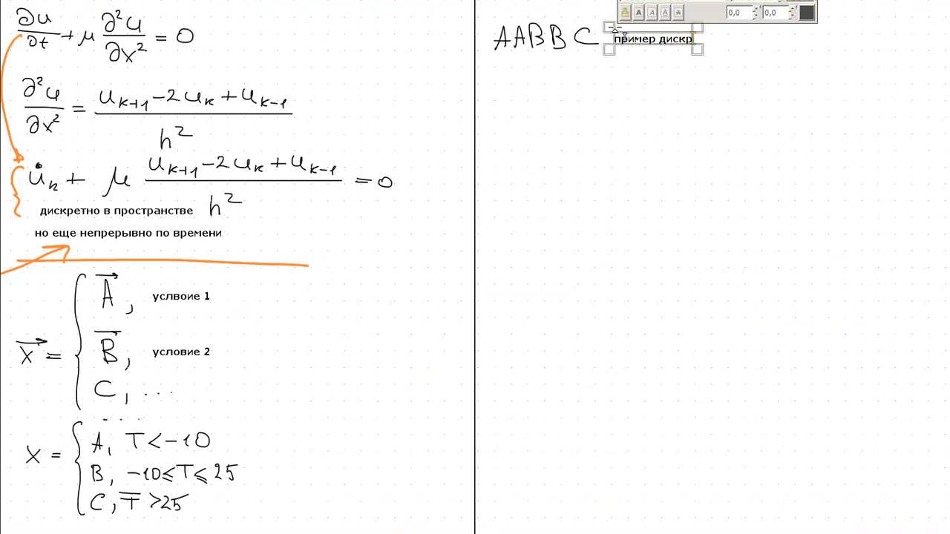
pyautogui.write('етной')
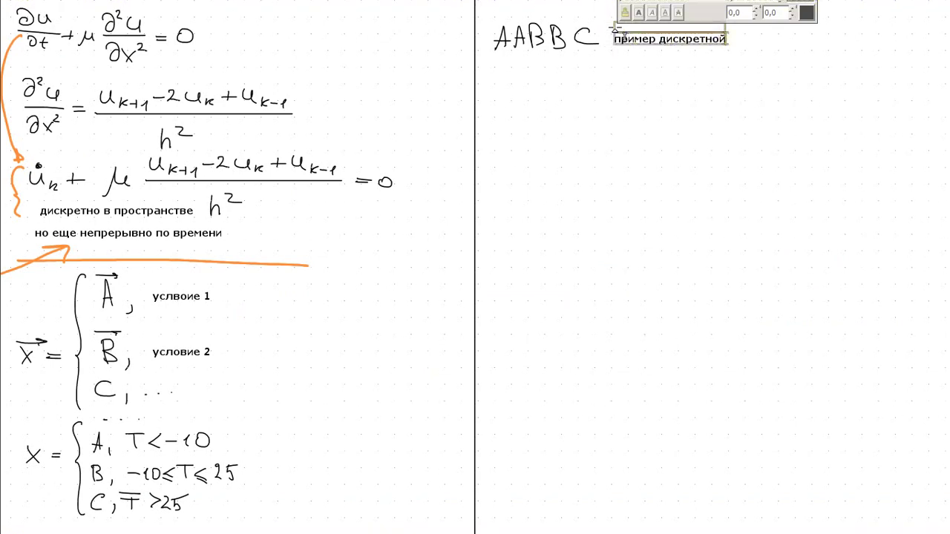
pyautogui.write(' динамич')
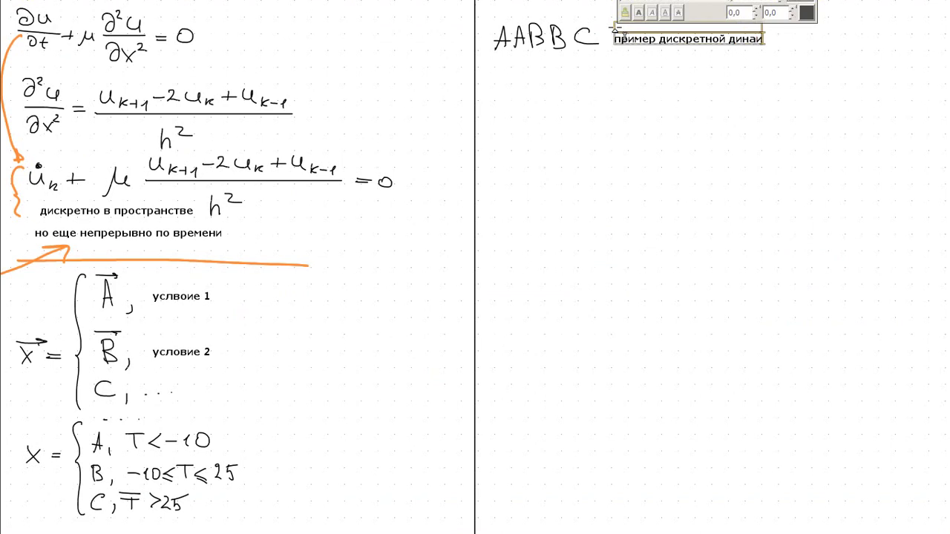
pyautogui.write('еской системы')
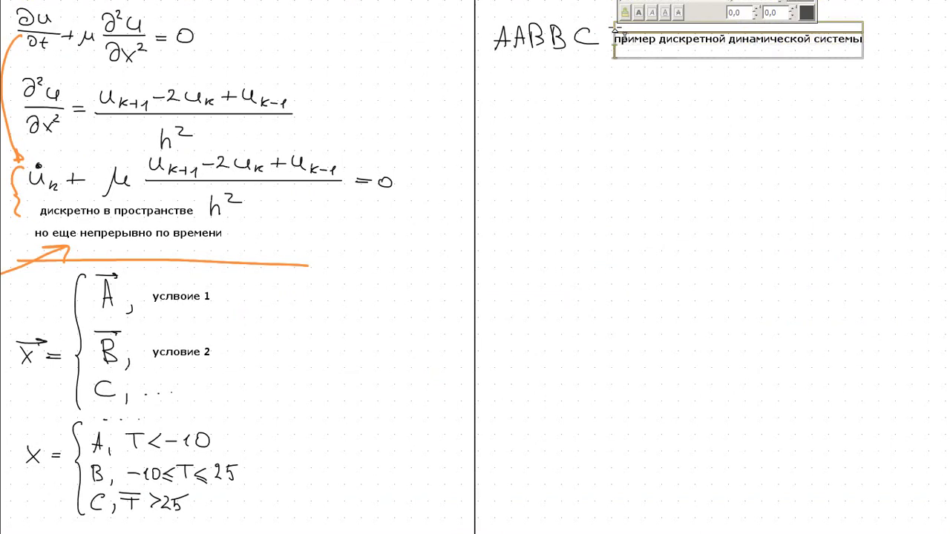
# Finish the text label, switch to FreeMind, and add the node "символическая динамика" directly below "классификации" under "Динамические системы"
pyautogui.press('Escape')
pyautogui.hotkey('alt', 'Tab')
pyautogui.moveTo(240, 388); pyautogui.dragTo(397, 373)
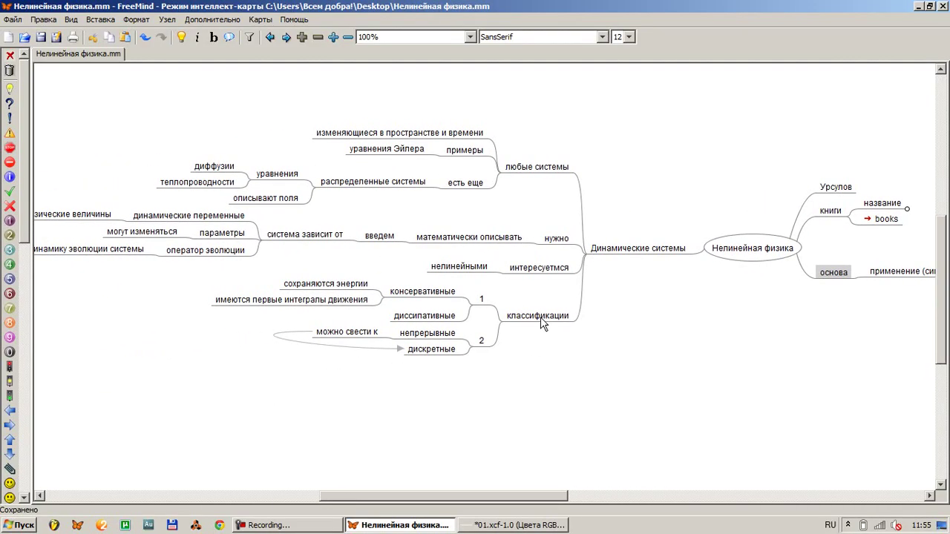
pyautogui.click(537, 314)
pyautogui.click(537, 313)
pyautogui.press('Return')
pyautogui.write('с')
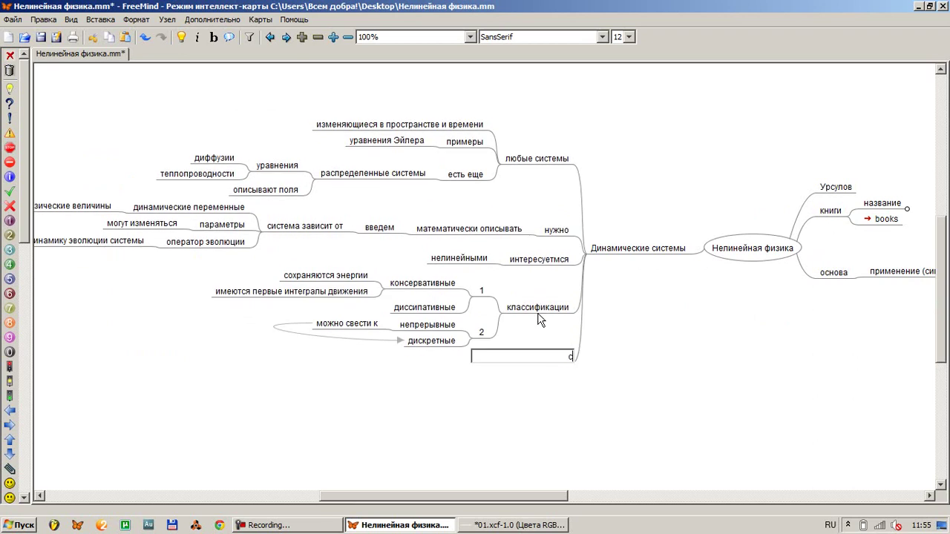
pyautogui.write('имволическая динамика')
pyautogui.press('Return')
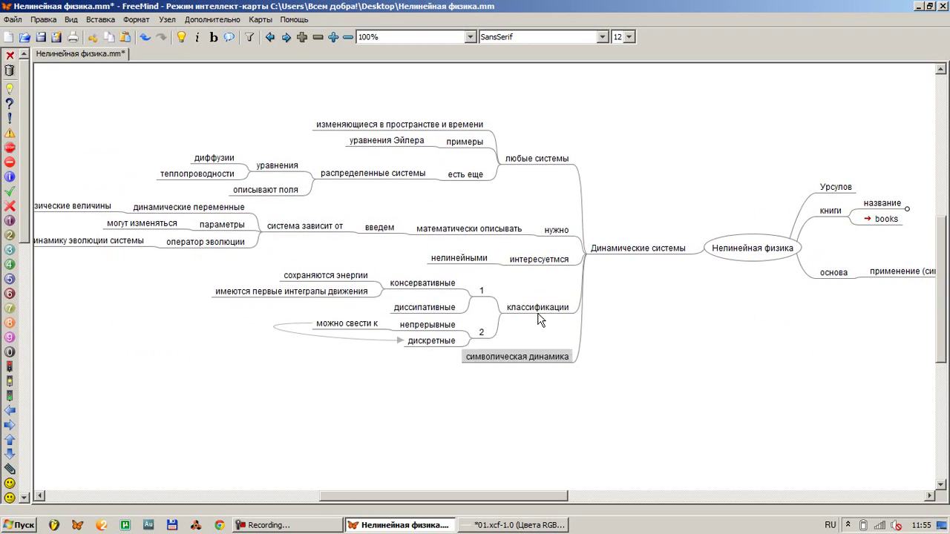
# Add the child node "интересная наука" to "символическая динамика" and save the map
pyautogui.press('Insert')
pyautogui.write('интересная наука')
pyautogui.press('Return')
pyautogui.hotkey('ctrl', 's')
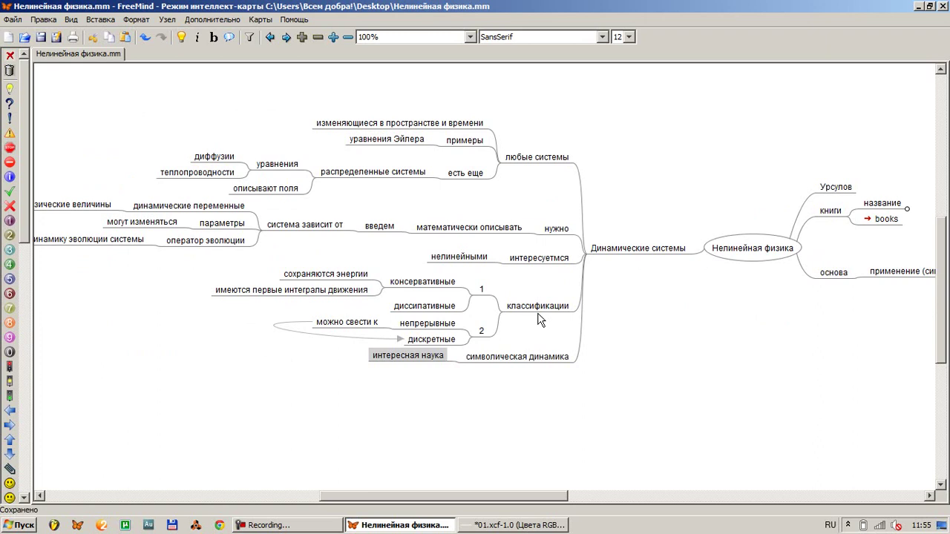
# Add a "Задачи" node below "символическая динамика" and give it the child "при исследовании НДС"
pyautogui.press('Right')
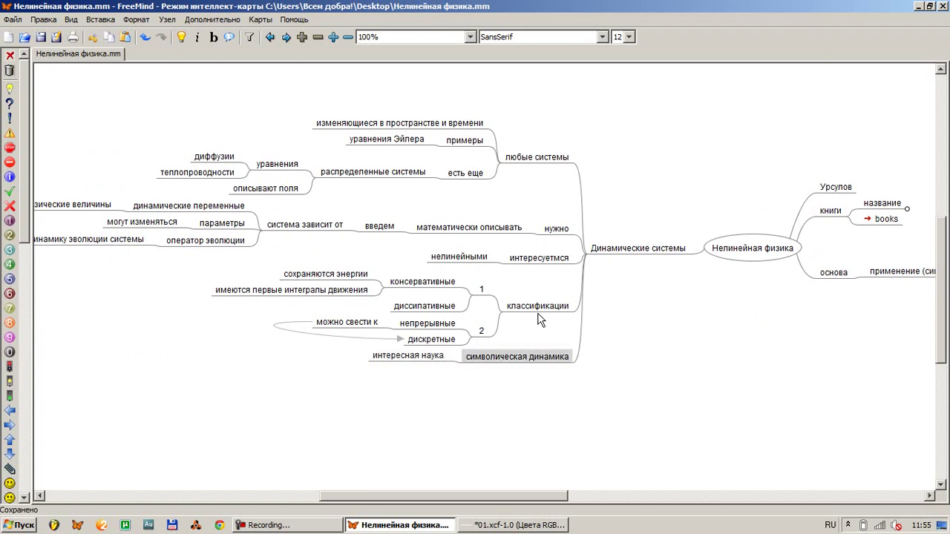
pyautogui.press('Right')
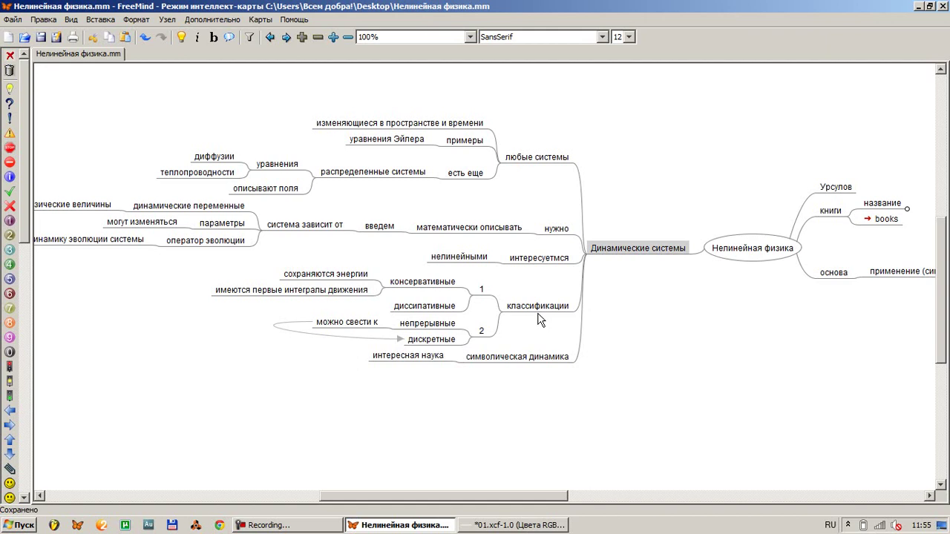
pyautogui.press('Left')
pyautogui.press('Return')
pyautogui.write('Задачи')
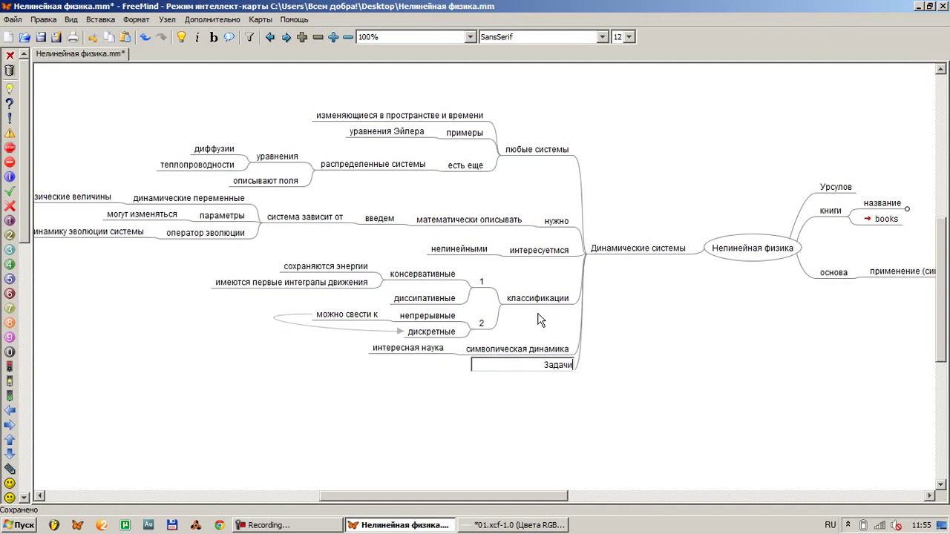
pyautogui.press('Return')
pyautogui.press('Insert')
pyautogui.write('при исследовании НДС')
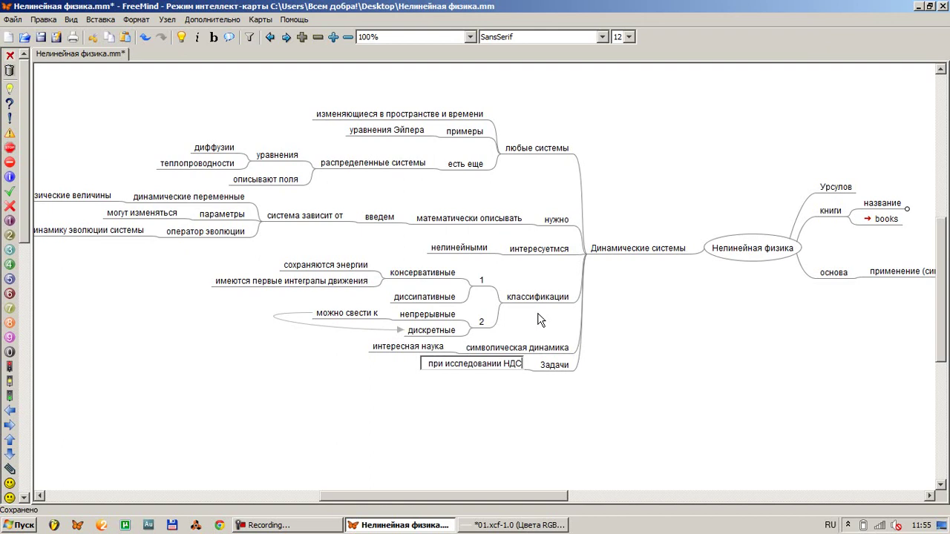
# Add the child node "нелинейные динамические системы" to "при исследовании НДС"
pyautogui.press('Return')
pyautogui.press('Insert')
pyautogui.write('нелиней')
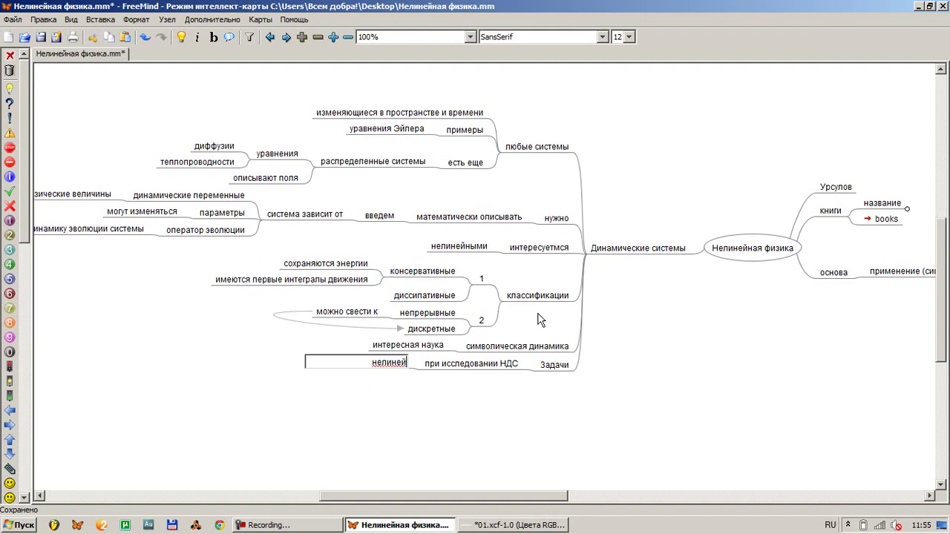
pyautogui.write('ные динамическ')
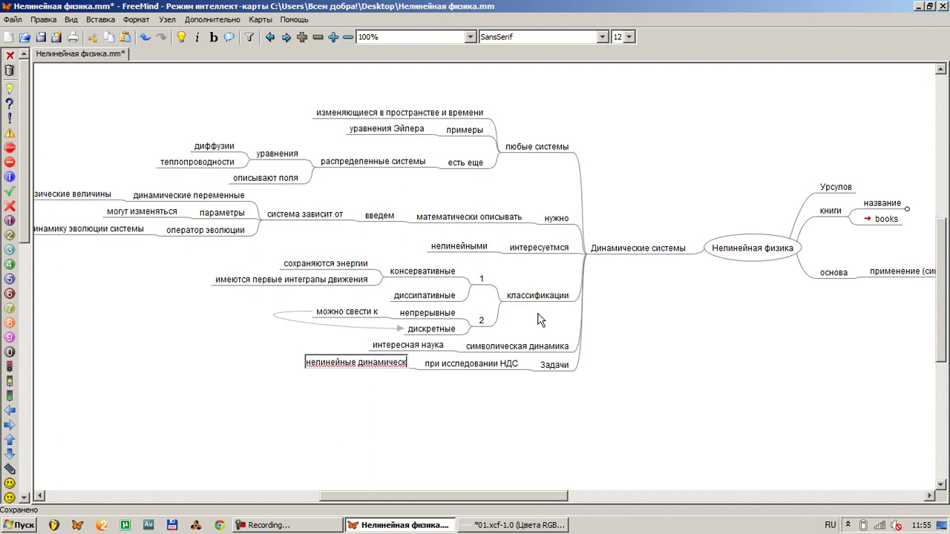
pyautogui.write('ие системы')
pyautogui.press('Return')
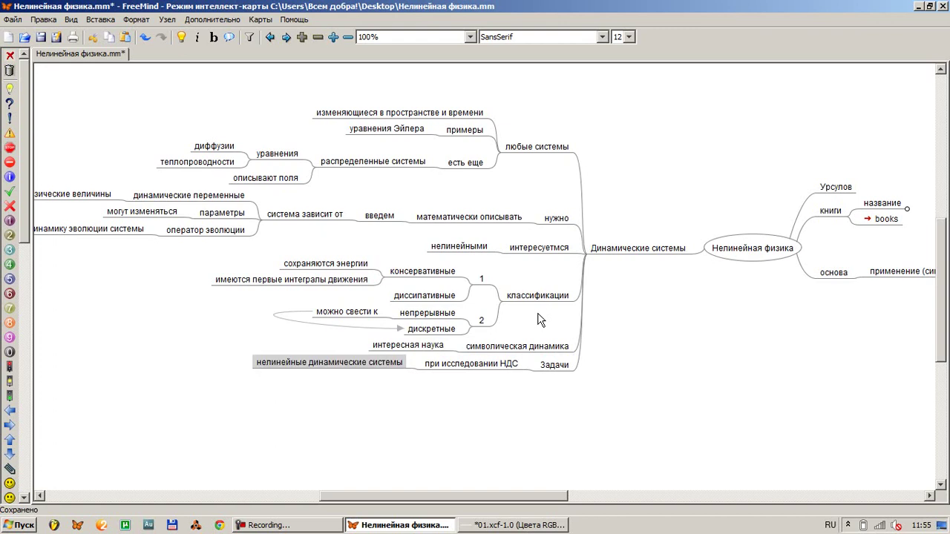
# Add the node "задача Коши" under "Задачи", below "при исследовании НДС", and save the map
pyautogui.press('Right')
pyautogui.press('Return')
pyautogui.write('задача Коши')
pyautogui.press('Return')
pyautogui.hotkey('ctrl', 's')
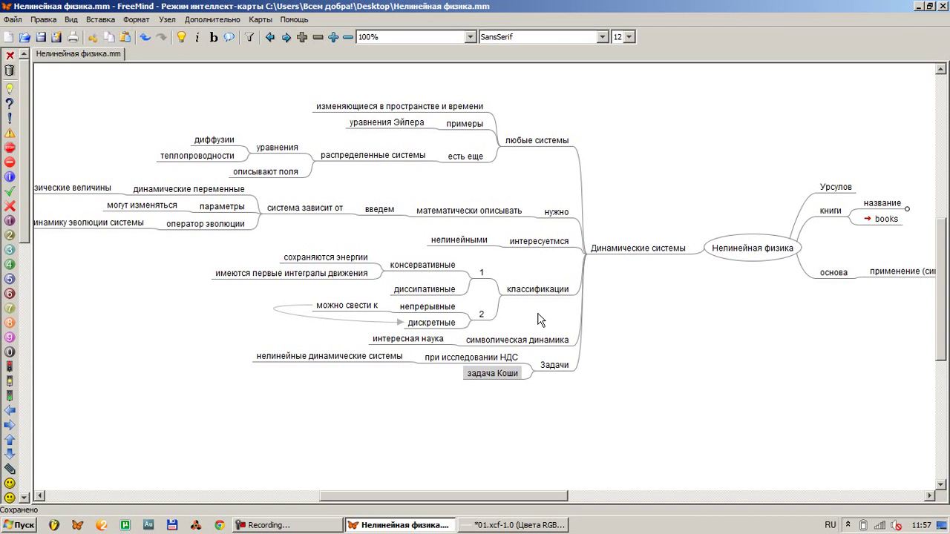
# Add "исследование устойчивости системы" below "задача Коши" and give it the children "движения" and "тракетории"
pyautogui.press('Return')
pyautogui.write('исследование ')
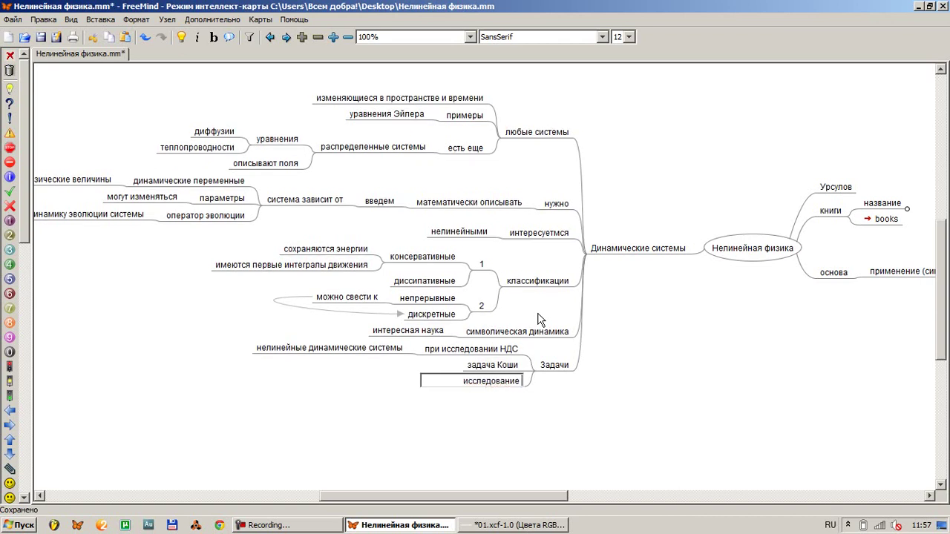
pyautogui.write('устойчивости системы')
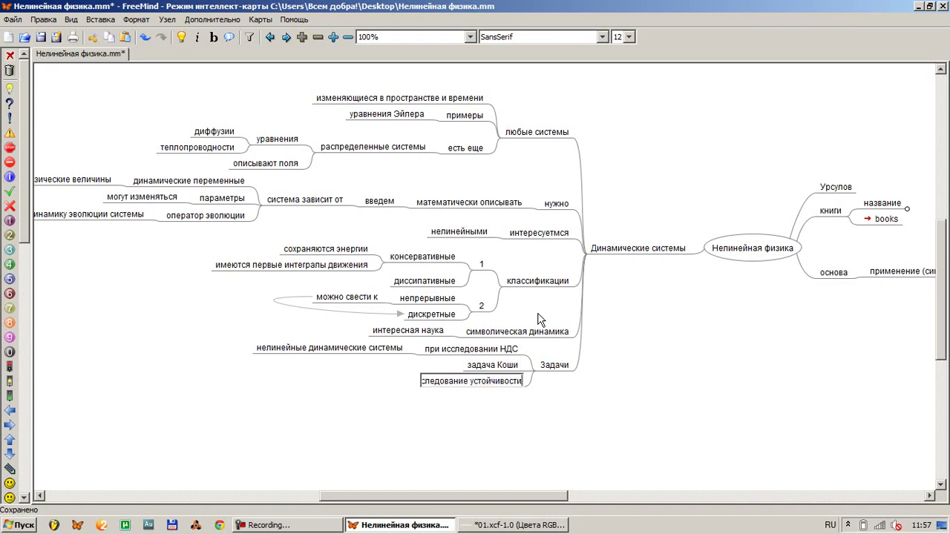
pyautogui.press('Return')
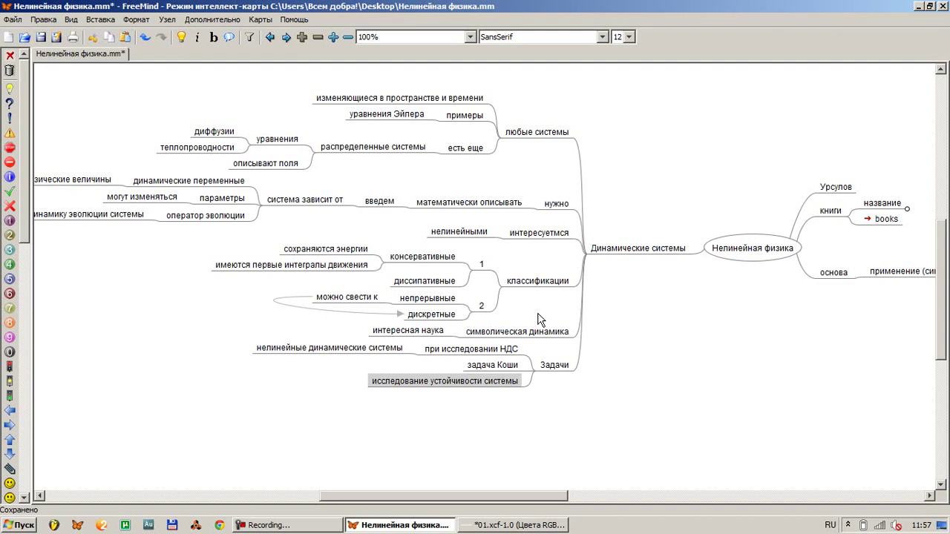
pyautogui.press('Insert')
pyautogui.write('движения')
pyautogui.press('Return')
pyautogui.press('Return')
pyautogui.write('траектории')
pyautogui.press('Return')
# Add a third child, "к возмущениям", to "исследование устойчивости системы", leaving "символическая динамика" with its original text
pyautogui.press('Return')
pyautogui.write('к тем')
pyautogui.press('Return')
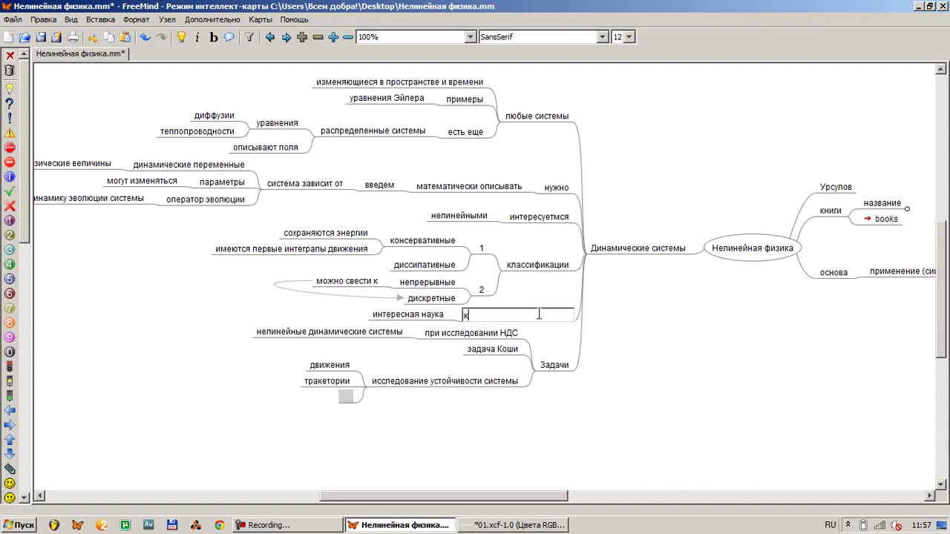
pyautogui.press('Down')
pyautogui.press('Down')
pyautogui.press('Down')
pyautogui.press('Down')
pyautogui.press('Down')
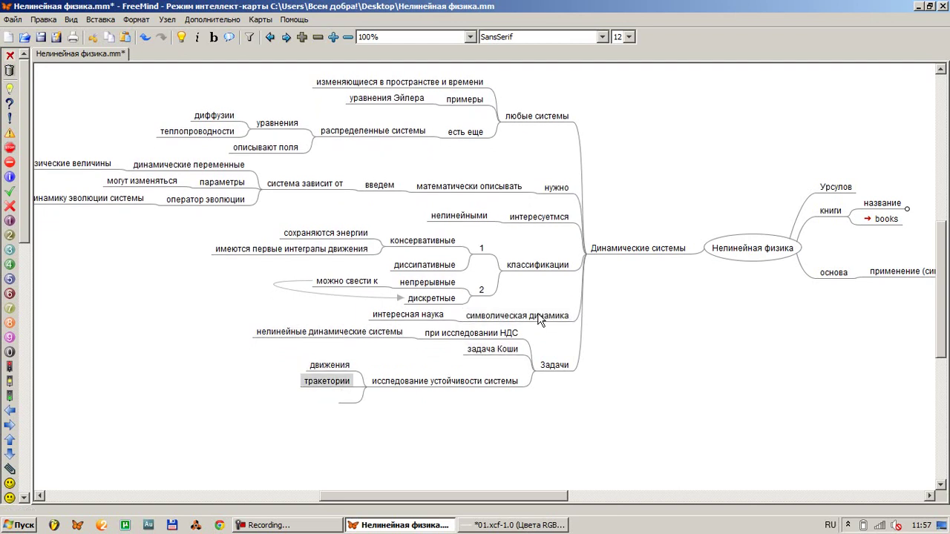
pyautogui.write('к возмущеня')
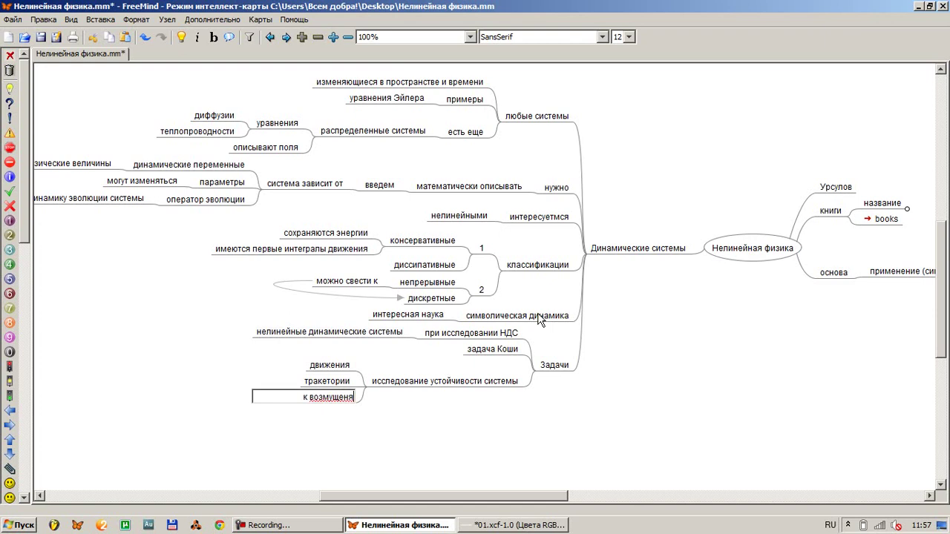
pyautogui.press('BackSpace')
pyautogui.write('иям')
pyautogui.press('Return')
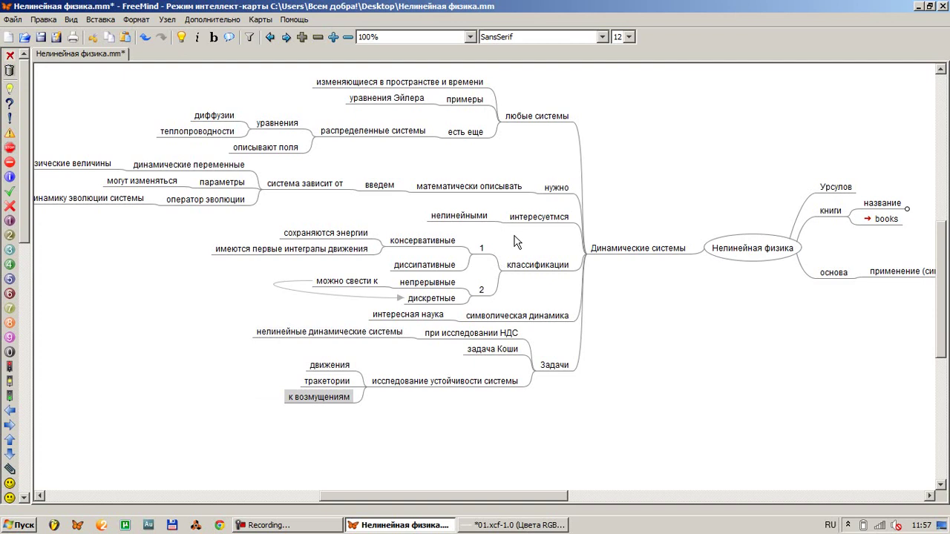
# Add an empty node at the end of "Задачи" and mark "задача Коши", "исследование устойчивости системы" and the empty node with number icons 1, 2 and 3
pyautogui.press('Right')
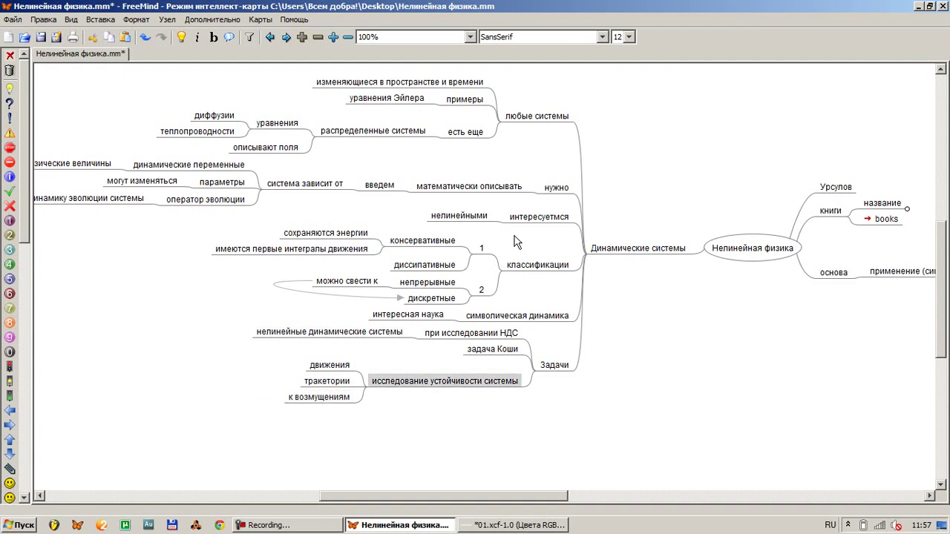
pyautogui.press('Return')
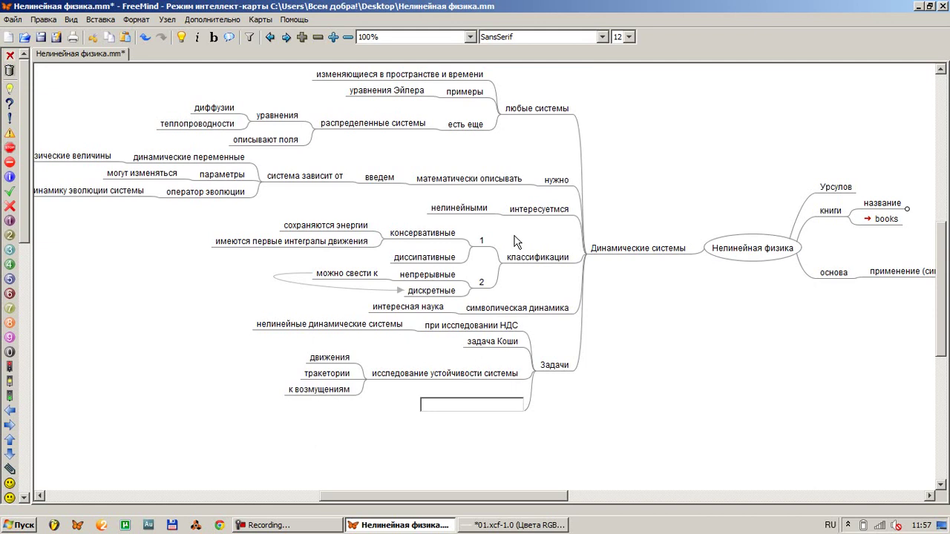
pyautogui.press('Return')
pyautogui.press('Delete')
pyautogui.press('Up')
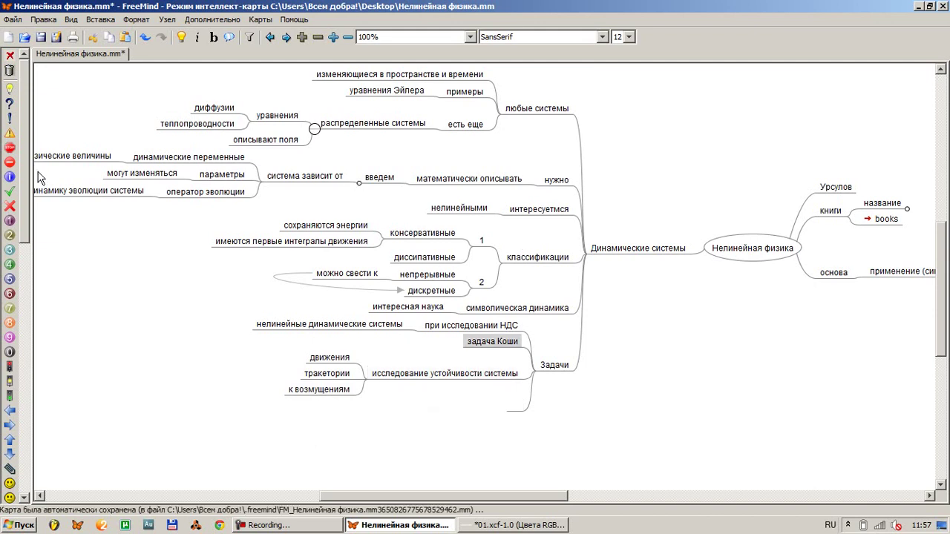
pyautogui.click(9, 220)
pyautogui.press('Down')
pyautogui.click(9, 234)
pyautogui.press('Down')
pyautogui.click(10, 250)
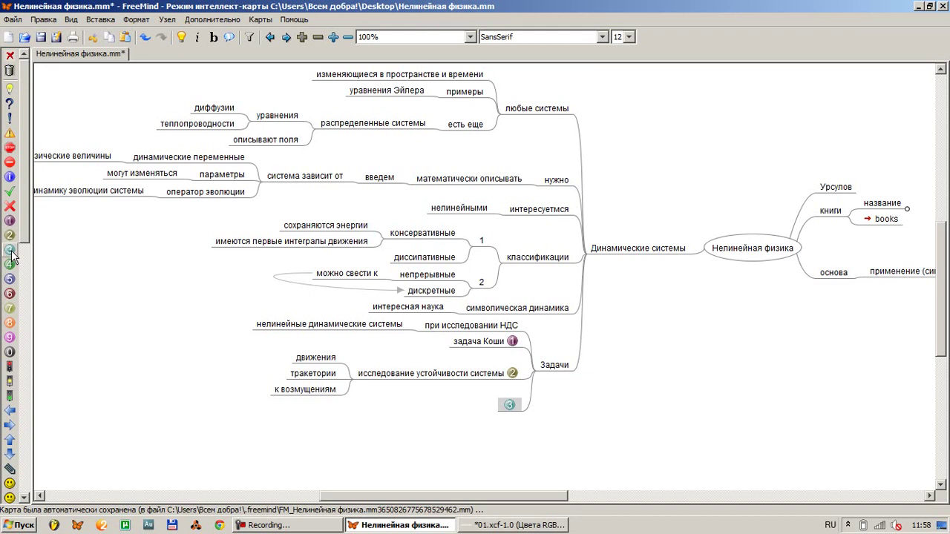
# Name the empty node with icon 3 "асимптотики", then nest "например" under it and "при t стремится в \infty" under that
pyautogui.write('ас')
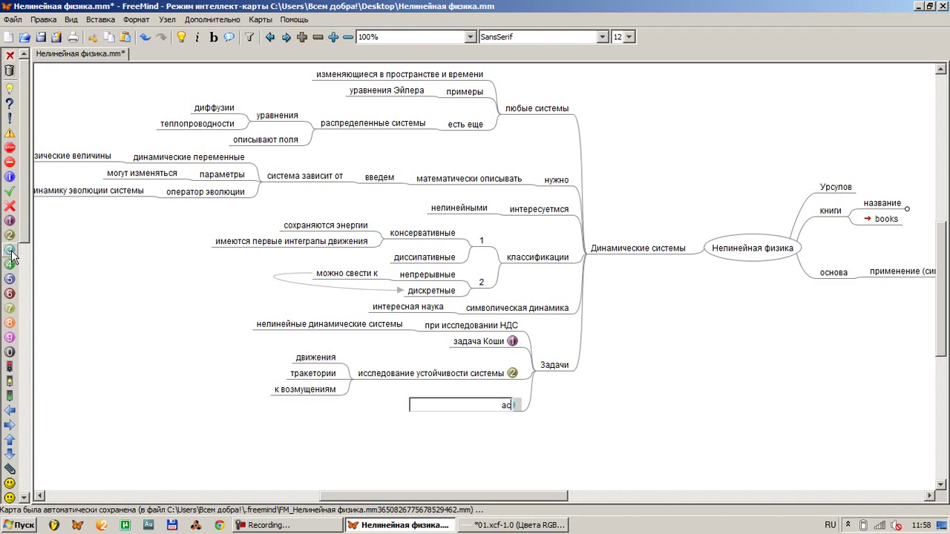
pyautogui.write('имптотики')
pyautogui.press('Return')
pyautogui.press('Insert')
pyautogui.write('например')
pyautogui.press('Return')
pyautogui.press('Insert')
pyautogui.write('при Т')
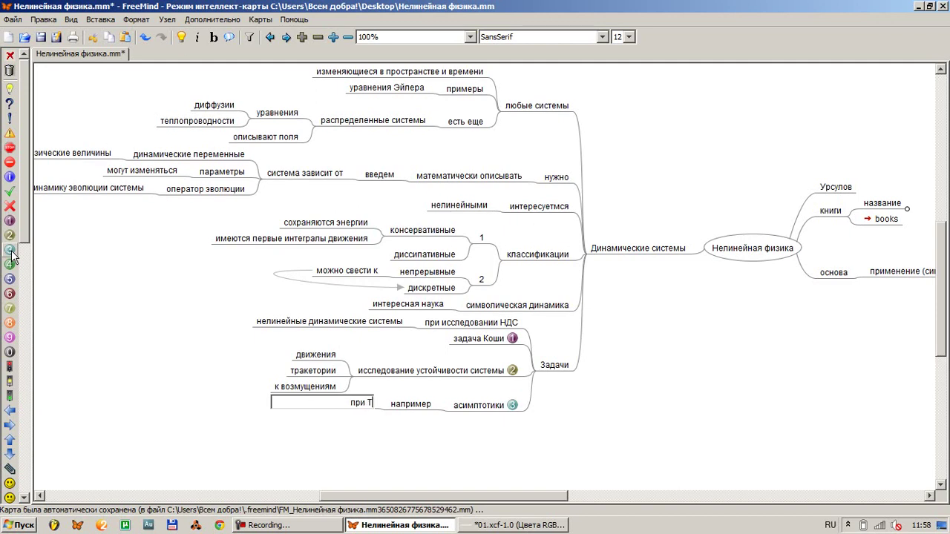
pyautogui.hotkey('alt', 'shift')
pyautogui.write('t')
pyautogui.hotkey('alt', 'shift')
pyautogui.write('стремится в \\')
pyautogui.hotkey('alt', 'shift')
pyautogui.write('\\infty')
pyautogui.press('Return')
# Add the node "в системе есть параметр" with number icon 4 below "асимптотики"
pyautogui.press('Right')
pyautogui.press('Right')
pyautogui.press('Return')
pyautogui.hotkey('alt', 'shift')
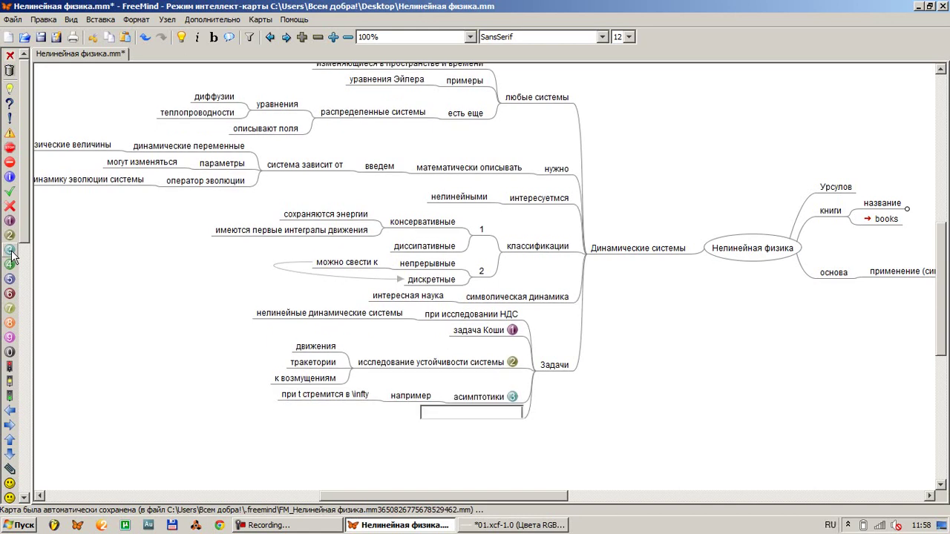
pyautogui.write('в системе есть параметр')
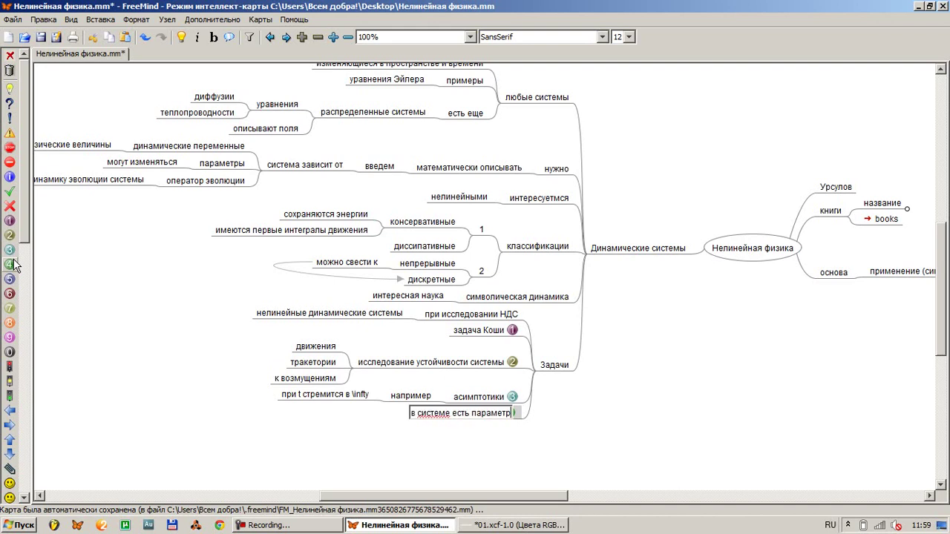
pyautogui.press('Return')
# Nest "а как зависит решение" under "в системе есть параметр" and "от параметра" under that
pyautogui.press('Insert')
pyautogui.write('аа')
pyautogui.press('BackSpace')
pyautogui.write('ка')
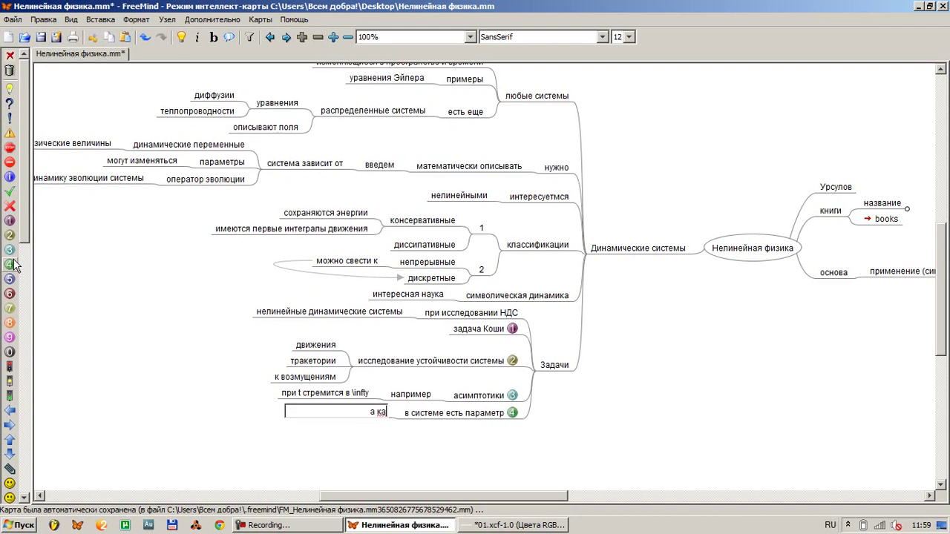
pyautogui.write('к зависит решение')
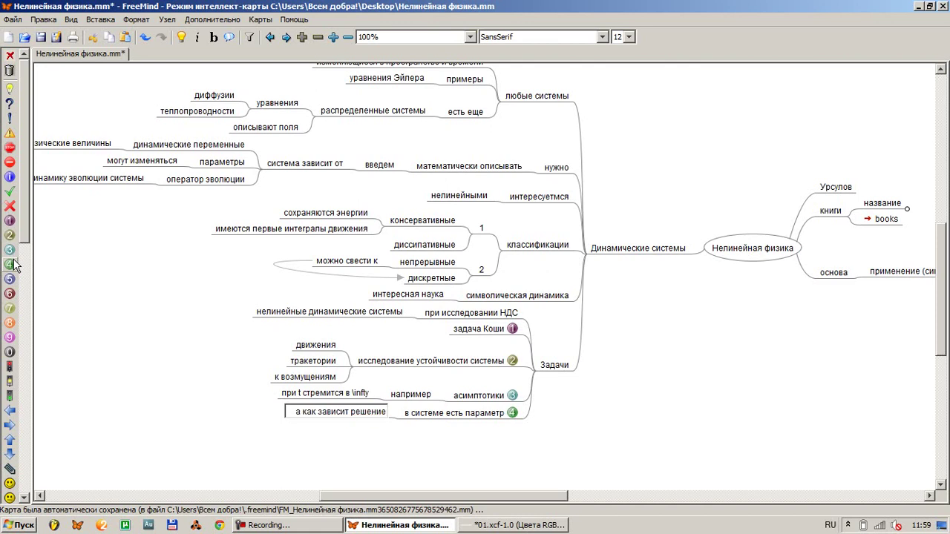
pyautogui.press('Return')
pyautogui.press('Insert')
pyautogui.write('от парам')
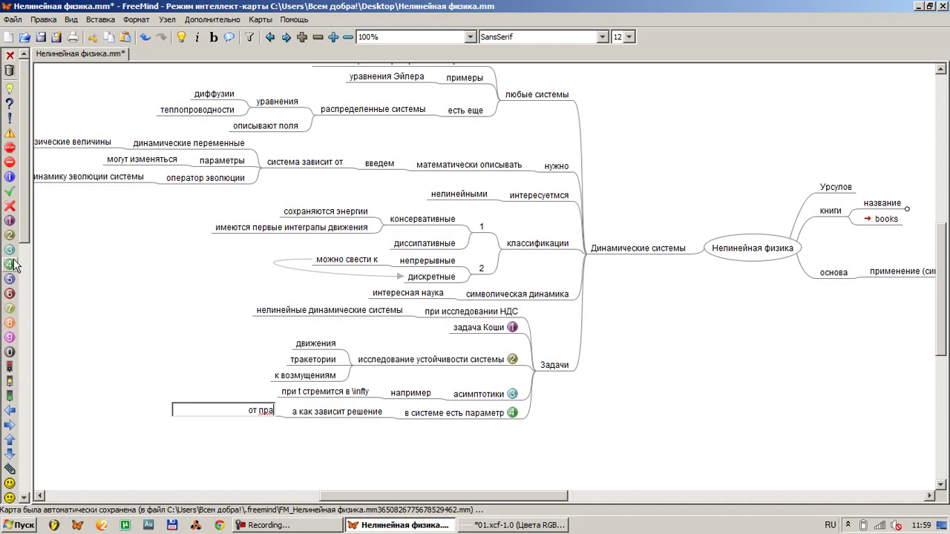
pyautogui.write('етра')
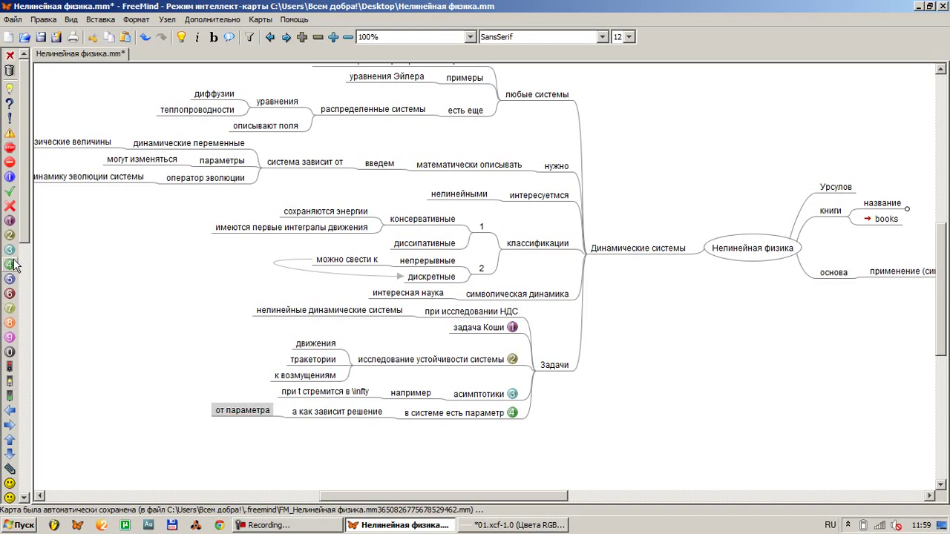
pyautogui.press('Return')
# Rename the "в системе есть параметр" node to "зависимость от параметра", save the map, and return to GIMP
pyautogui.press('Right')
pyautogui.write('зави')
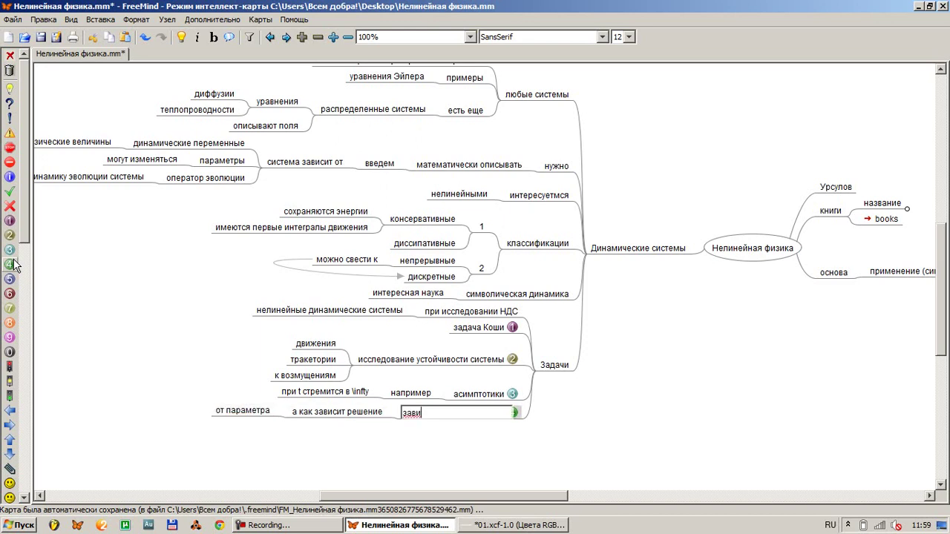
pyautogui.write('симость от параметра')
pyautogui.press('Return')
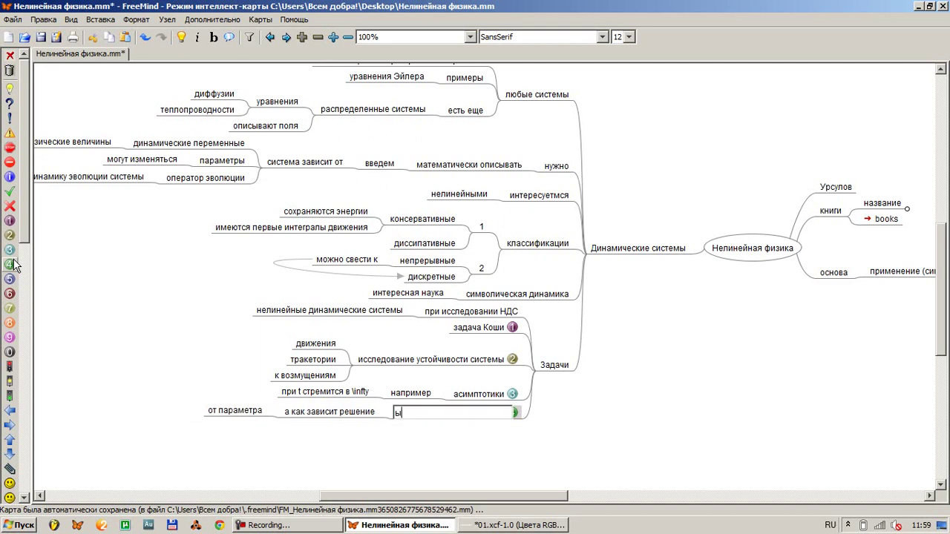
pyautogui.hotkey('ctrl', 's')
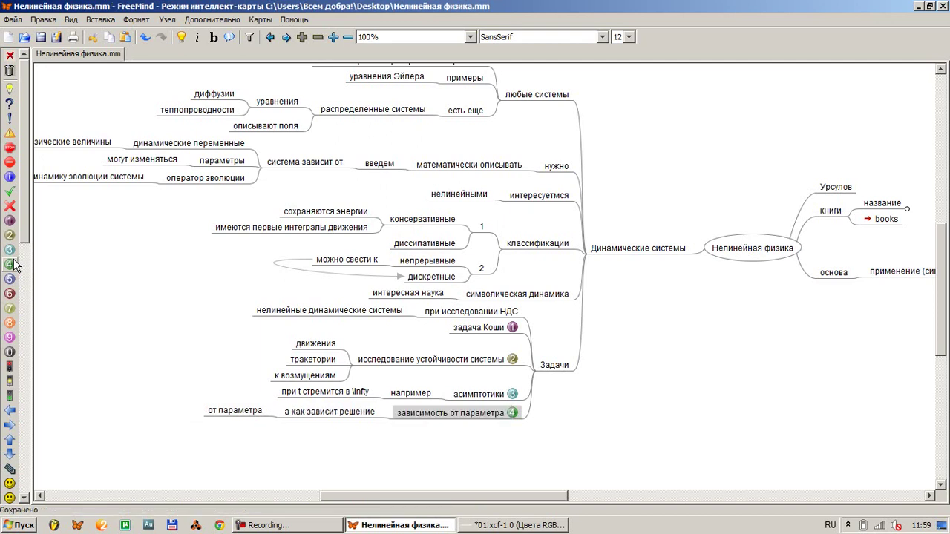
pyautogui.hotkey('alt', 'Tab')
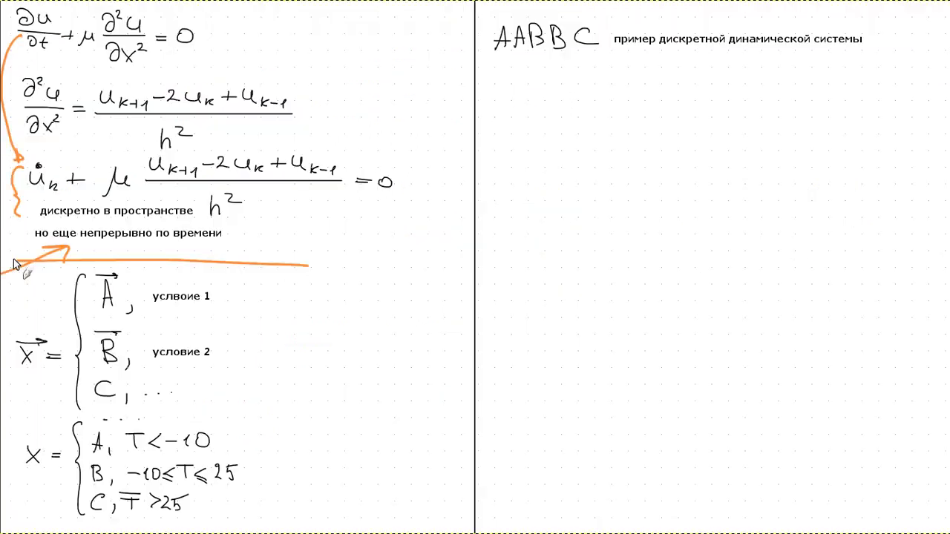
# Review the handwritten notes from the opening linear functions page through to the discrete dynamical system example
pyautogui.hscroll(-10, 13, 263)
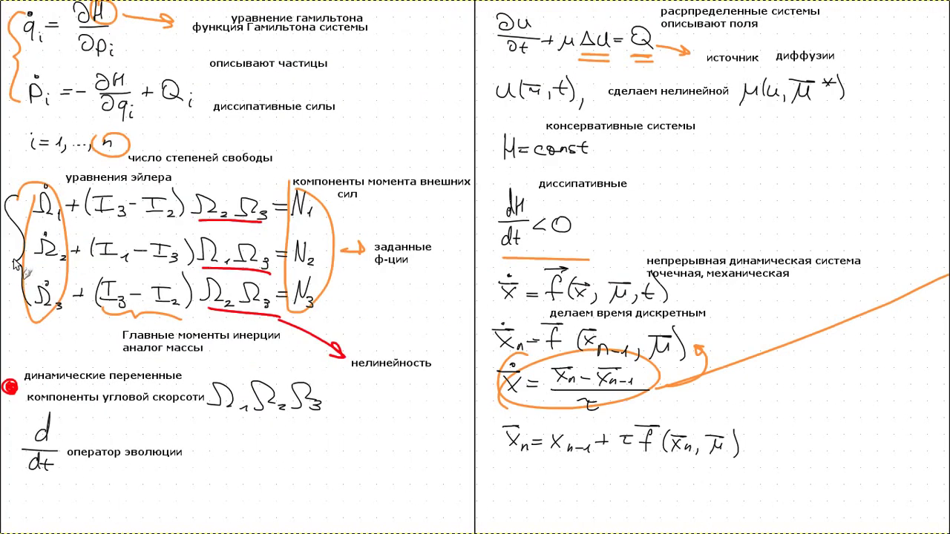
pyautogui.hscroll(5, 13, 264)
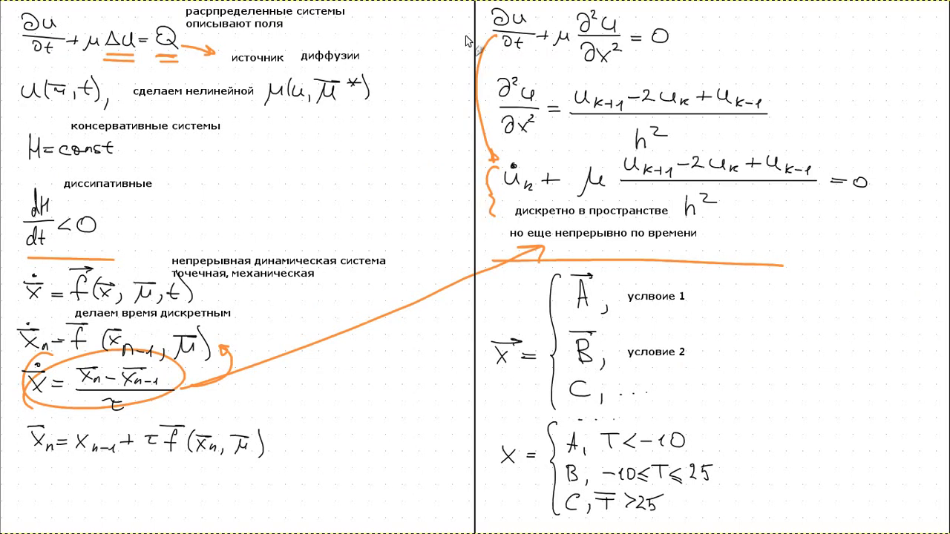
pyautogui.hscroll(-5, 468, 41)
pyautogui.hscroll(-5, 468, 41)
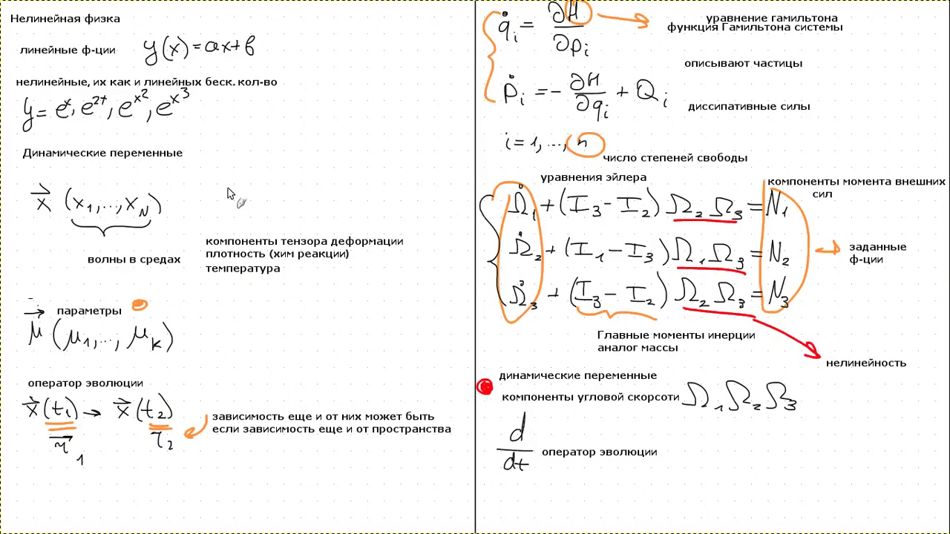
pyautogui.hscroll(5, 230, 193)
pyautogui.hscroll(5, 230, 193)
pyautogui.hscroll(5, 230, 194)
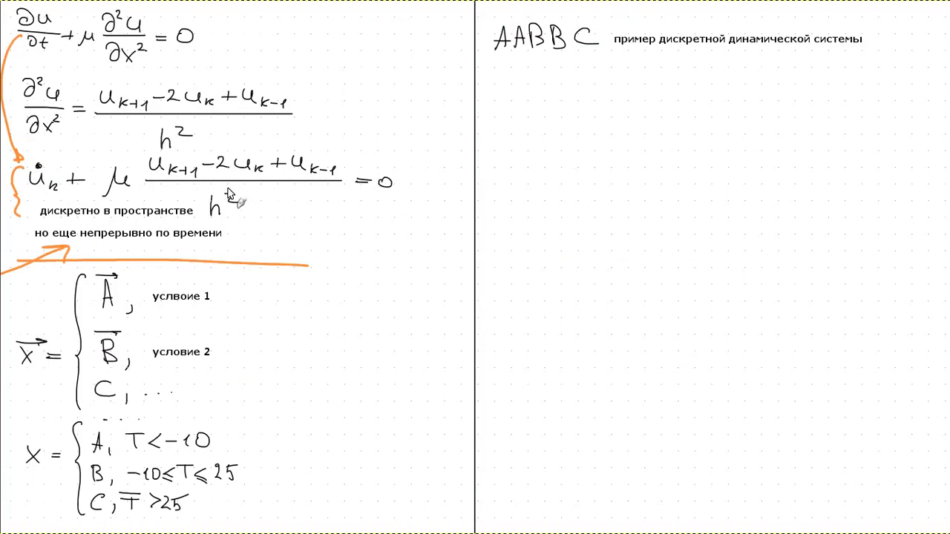
pyautogui.hotkey('alt', 'Tab')
pyautogui.hotkey('alt', 'Tab')
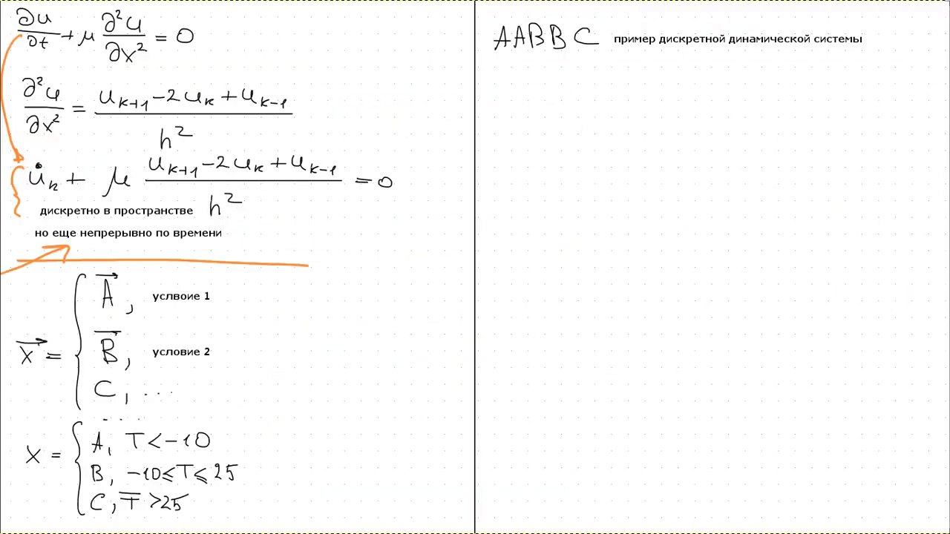
pyautogui.hscroll(-10, 854, 423)
pyautogui.hscroll(10, 850, 421)
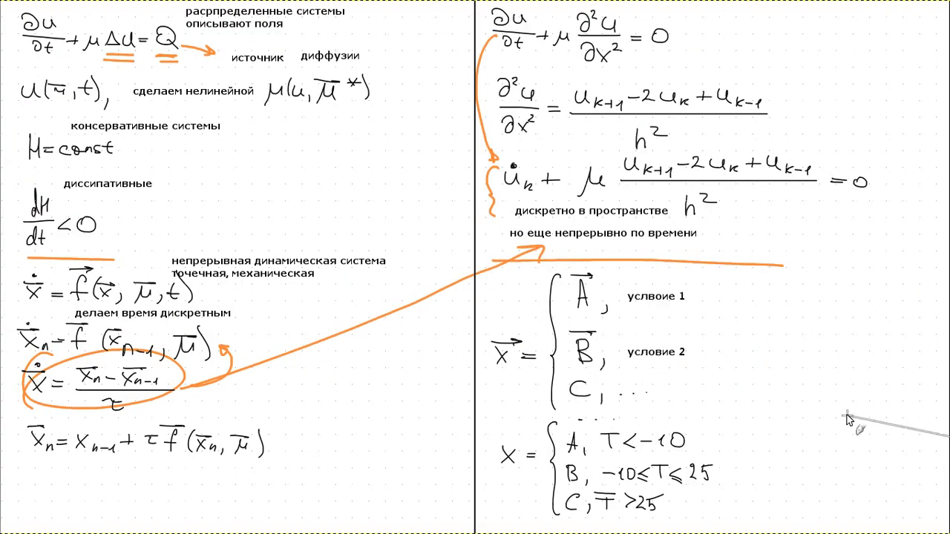
# Switch to the FreeMind map, add "бифуркации" and "переход к хаосу" under "зависимость от параметра", and save the map
pyautogui.hotkey('alt', 'Tab')
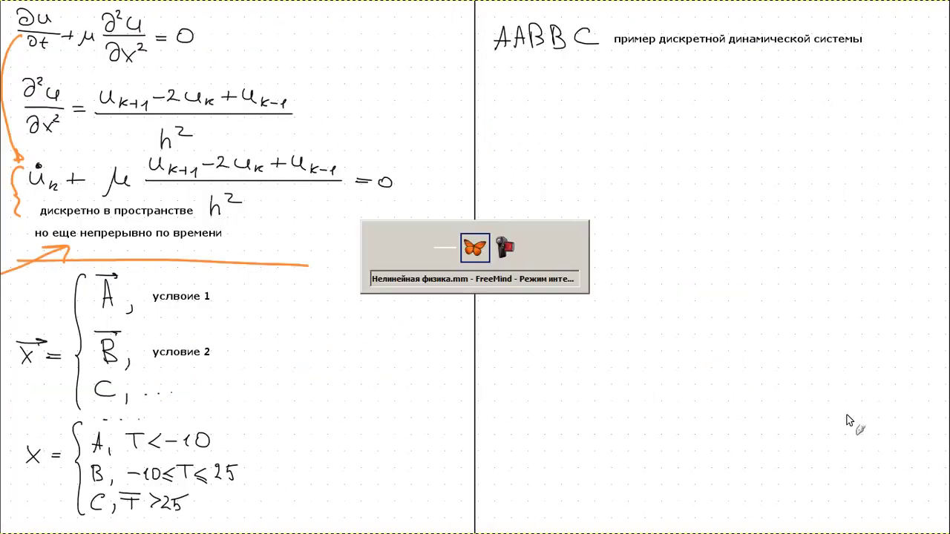
pyautogui.press('Insert')
pyautogui.write('бифуркц')
pyautogui.press('BackSpace')
pyautogui.write('ации')
pyautogui.press('Return')
pyautogui.press('Return')
pyautogui.write('переход к хаос')
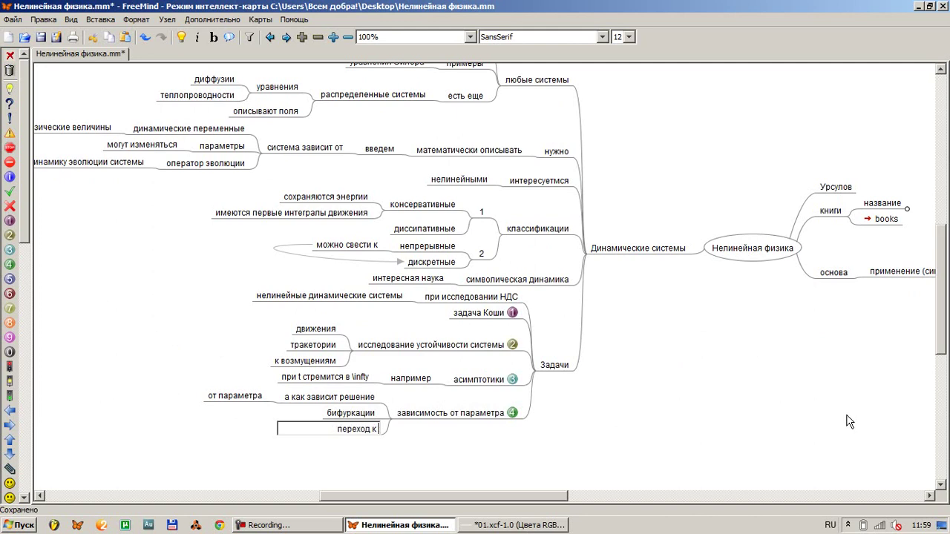
pyautogui.write('у')
pyautogui.press('Return')
pyautogui.hotkey('ctrl', 's')
# Add a "тут" node under "зависимость от параметра", move "бифуркации" and "переход к хаосу" into it, and save
pyautogui.press('Return')
pyautogui.write('тут')
pyautogui.press('Return')
pyautogui.press('Up')
pyautogui.hotkey('shift', 'Up')
pyautogui.hotkey('ctrl', 'x')
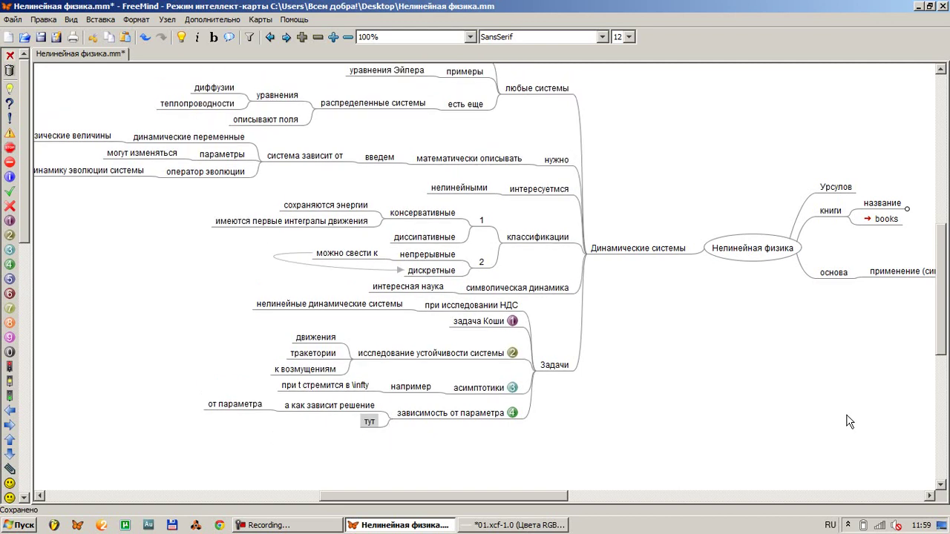
pyautogui.hotkey('ctrl', 'v')
pyautogui.hotkey('ctrl', 's')
# Add an empty node with number icon 5 below "зависимость от параметра" and save the map
pyautogui.press('Right')
pyautogui.press('Return')
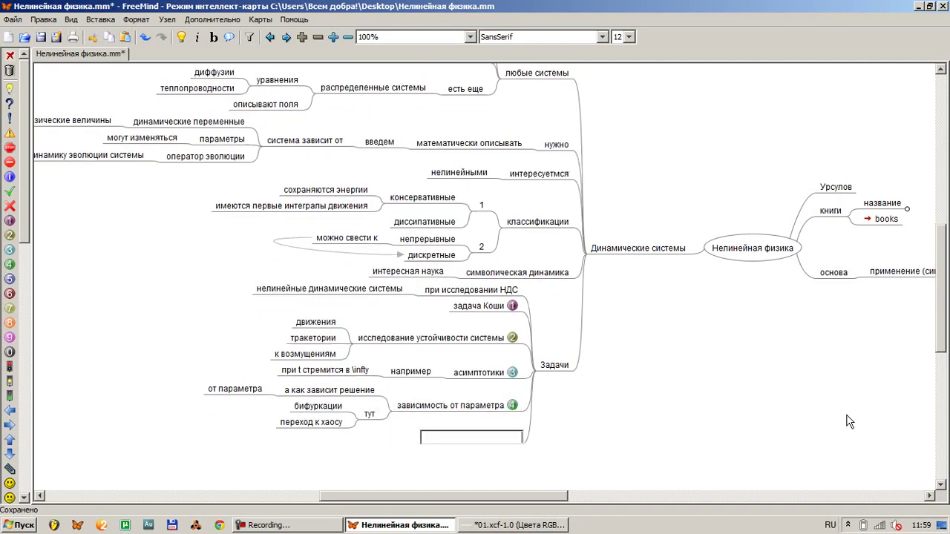
pyautogui.write('з')
pyautogui.press('BackSpace')
pyautogui.click(10, 279)
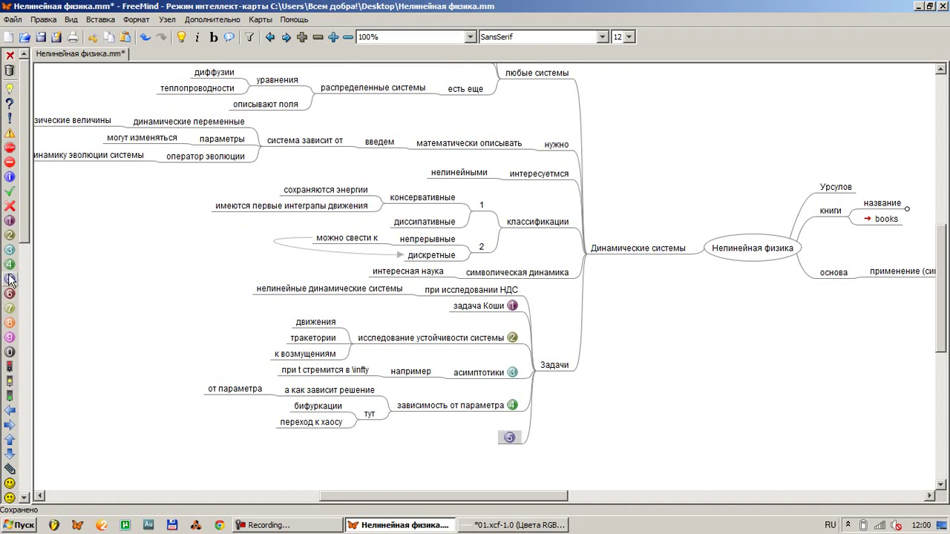
pyautogui.hotkey('ctrl', 's')
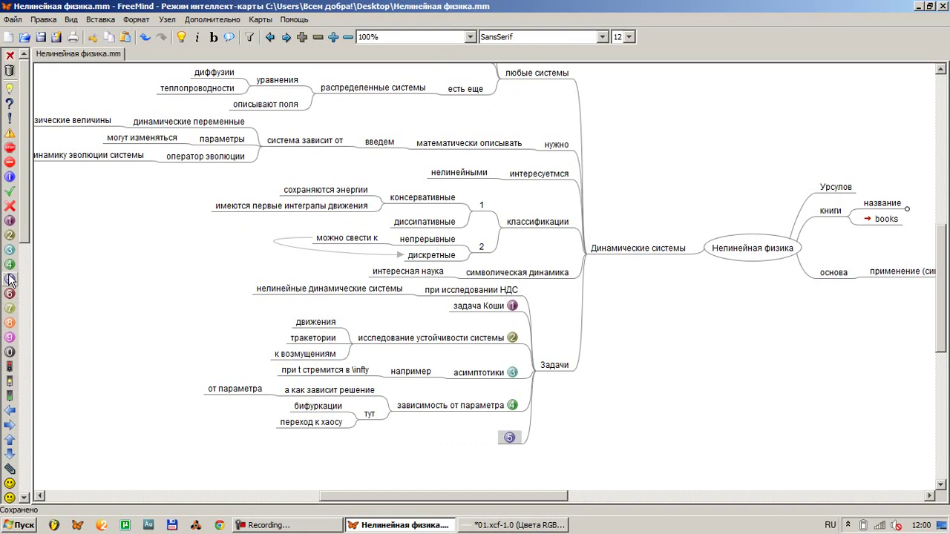
# Name the empty node with icon 5 "исследовать", nest "как устанавливается стационарное состояние" under it, and save the map
pyautogui.write('исс')
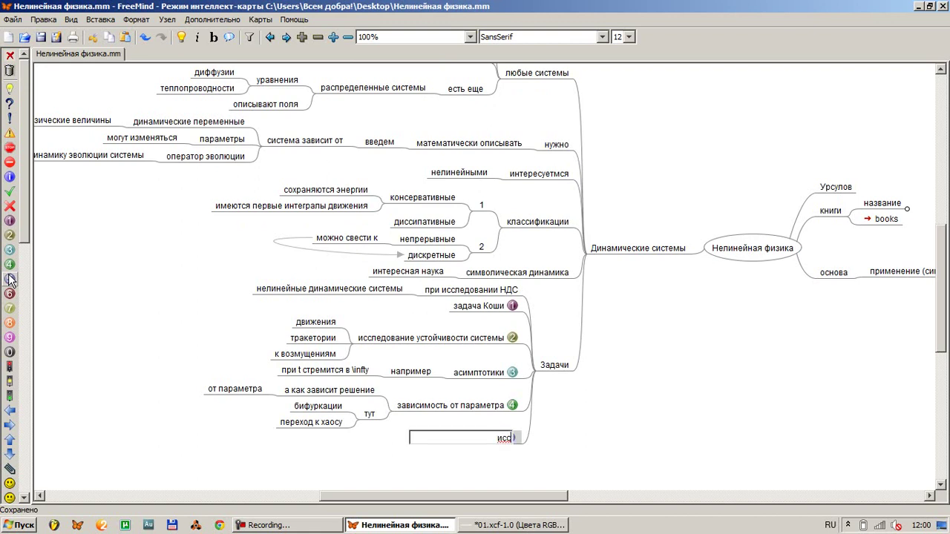
pyautogui.write('ледовать')
pyautogui.press('Return')
pyautogui.press('Insert')
pyautogui.write('как устана')
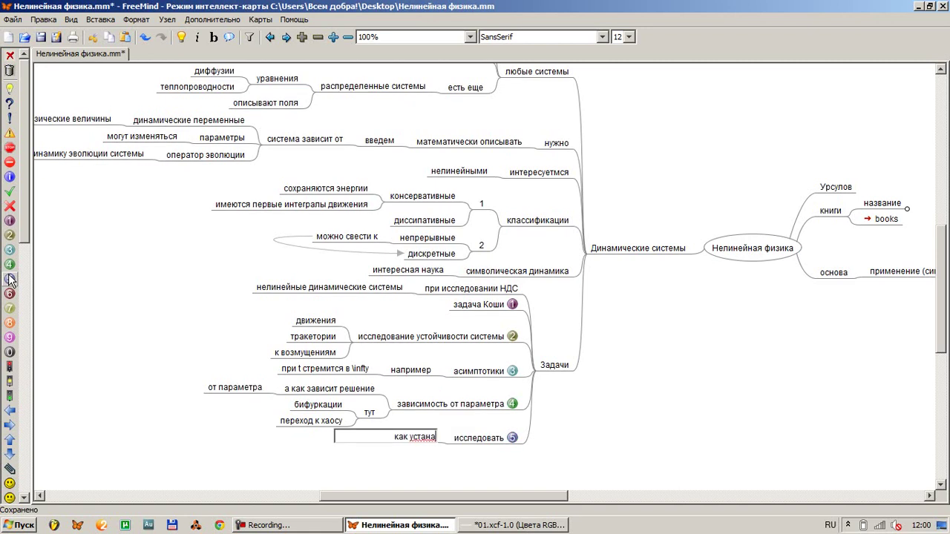
pyautogui.write('вливается стационарнео')
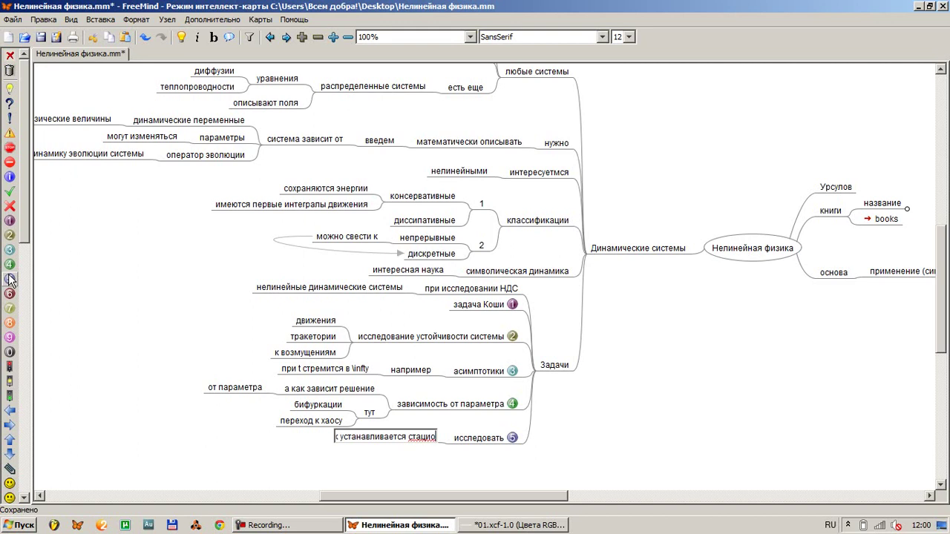
pyautogui.press('BackSpace')
pyautogui.press('BackSpace')
pyautogui.write('ое состояние')
pyautogui.press('Return')
pyautogui.hotkey('ctrl', 's')
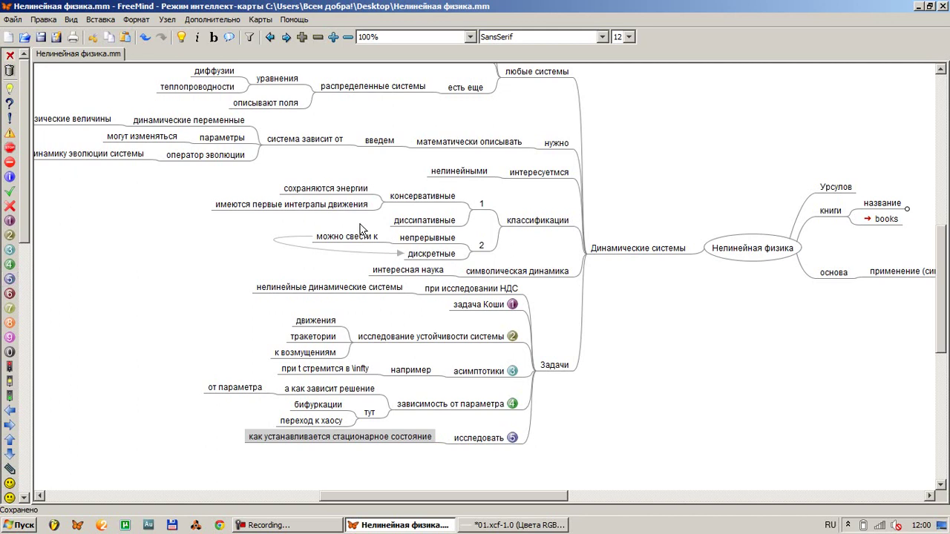
# Add the node "предмет нашего интереса" below "Задачи", mark it with number icons 2, 3, 4 and 5, and save
pyautogui.click(541, 369)
pyautogui.click(541, 368)
pyautogui.press('Insert')
pyautogui.write('пр')
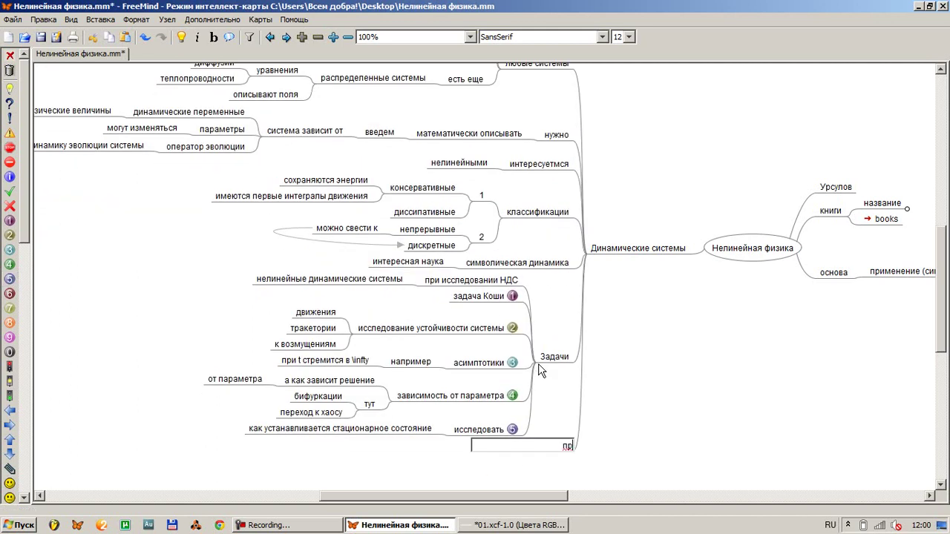
pyautogui.write('едмет нашего интереса')
pyautogui.press('Return')
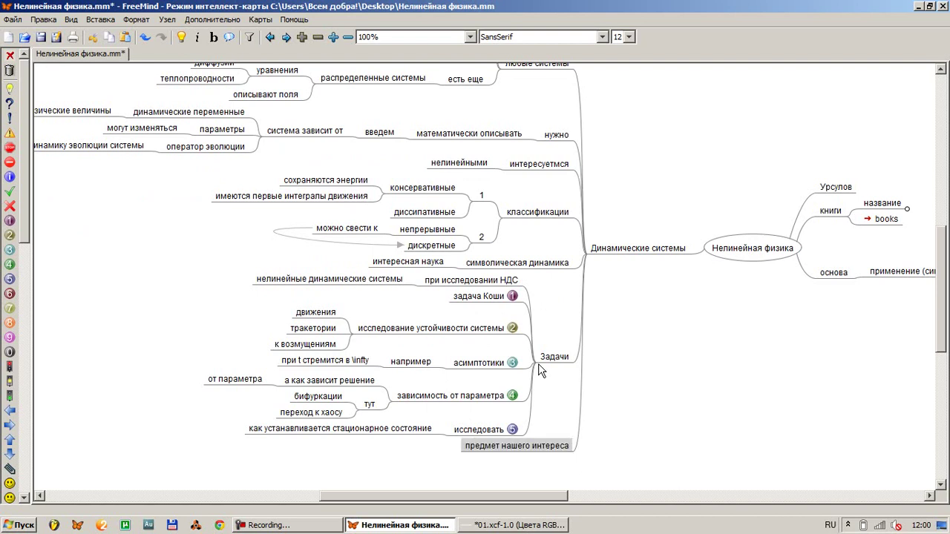
pyautogui.click(10, 235)
pyautogui.click(11, 250)
pyautogui.click(10, 265)
pyautogui.click(11, 279)
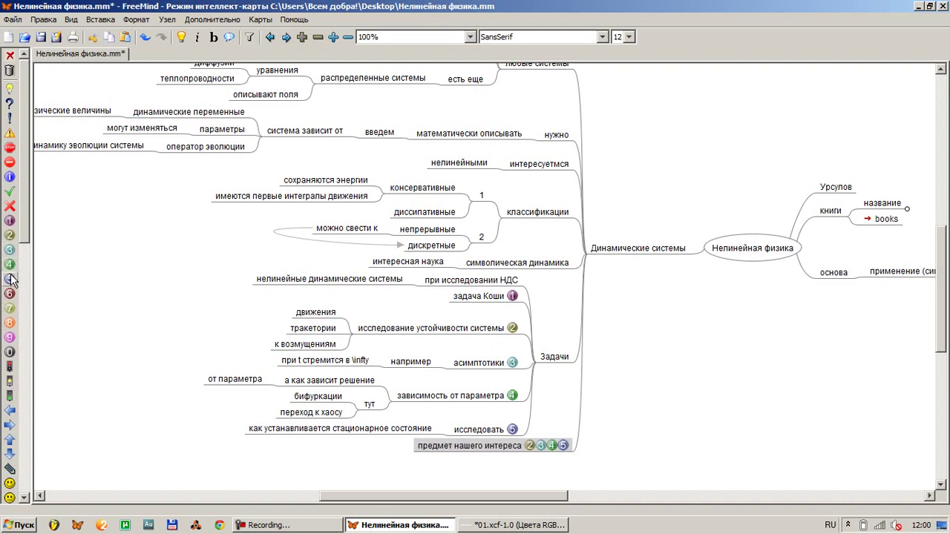
pyautogui.hotkey('ctrl', 's')
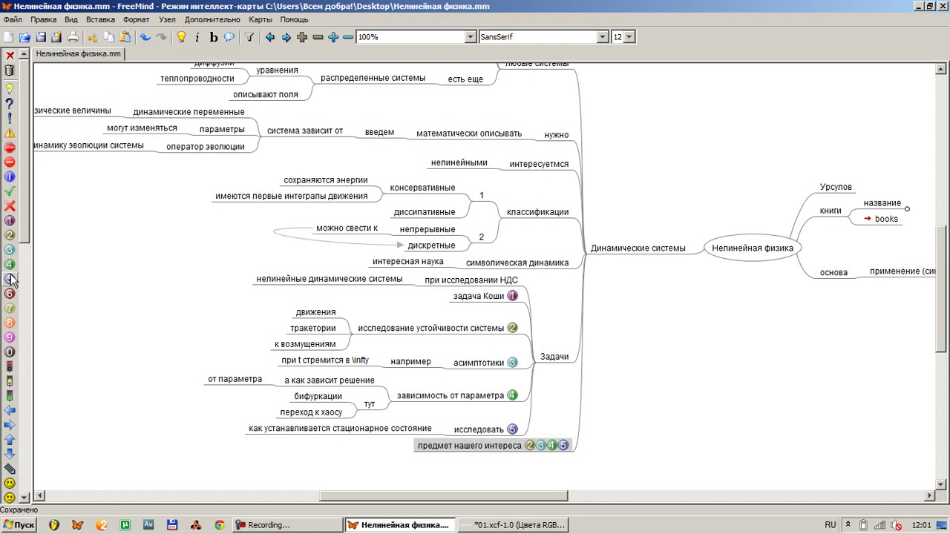
# Rename the "Динамические системы" node to "Динамические системы. Введение"
pyautogui.press('Right')
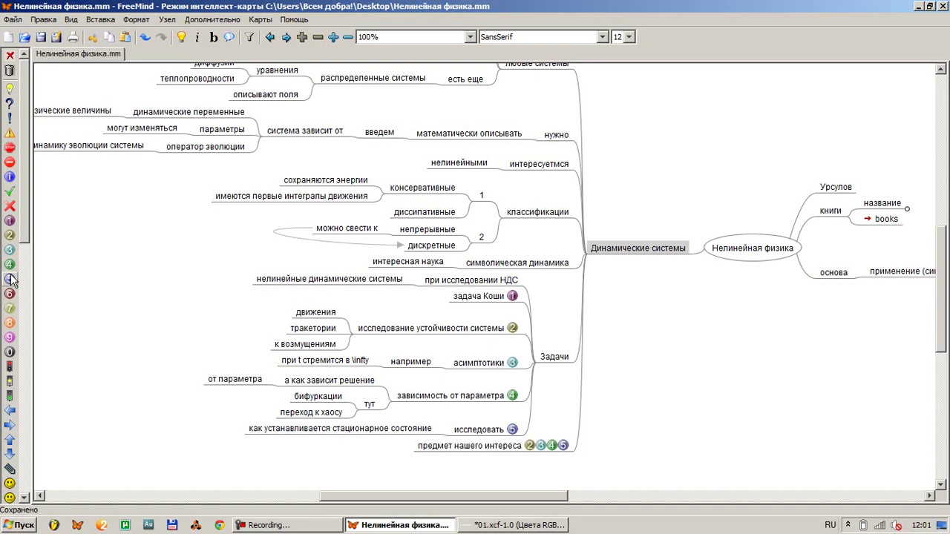
pyautogui.press('F2')
pyautogui.write('. Вв')
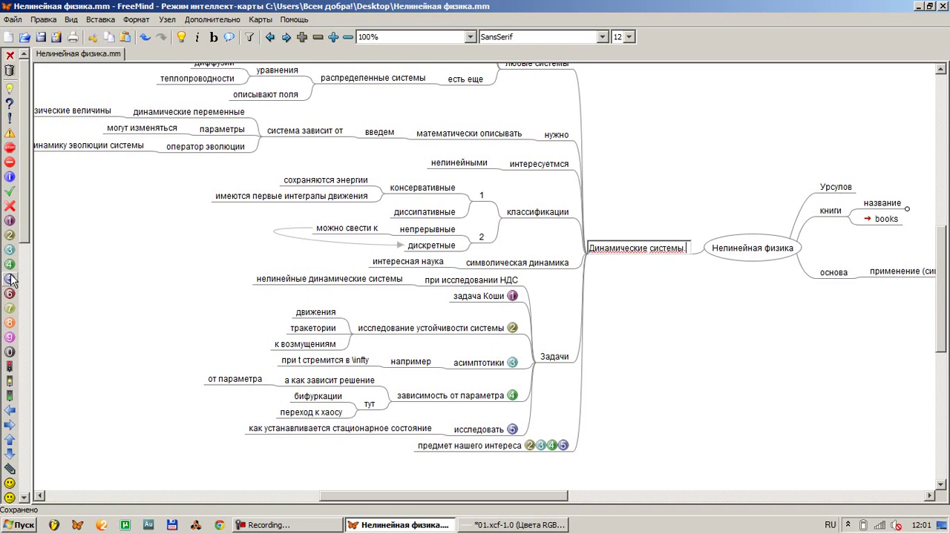
pyautogui.write('едение')
pyautogui.press('Return')
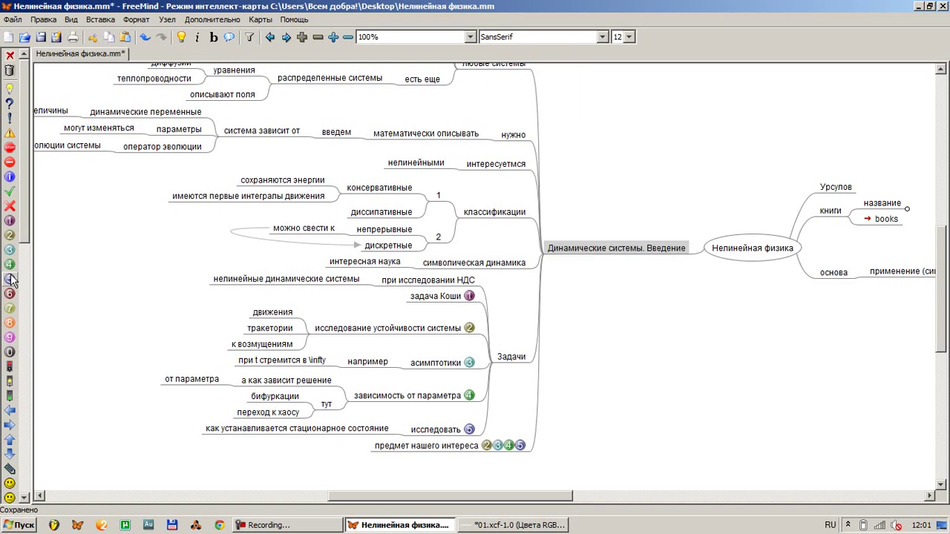
# Collapse the "Динамические системы. Введение" branch and add the node "Лекция 1" below it
pyautogui.press('space')
pyautogui.press('Return')
pyautogui.write('Мех')
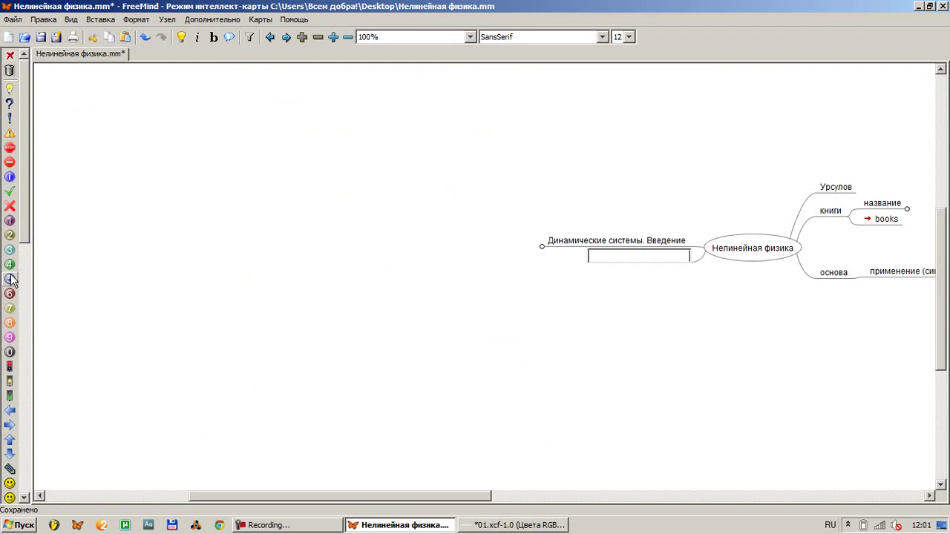
pyautogui.write('аника')
pyautogui.press('BackSpace')
pyautogui.press('BackSpace')
pyautogui.press('BackSpace')
pyautogui.press('BackSpace')
pyautogui.press('BackSpace')
pyautogui.press('BackSpace')
pyautogui.press('BackSpace')
pyautogui.press('BackSpace')
pyautogui.write('Лекция 1')
pyautogui.press('Return')
# Nest "Глава 1" under "Лекция 1" and "Динамика механических систем" under that
pyautogui.press('Return')
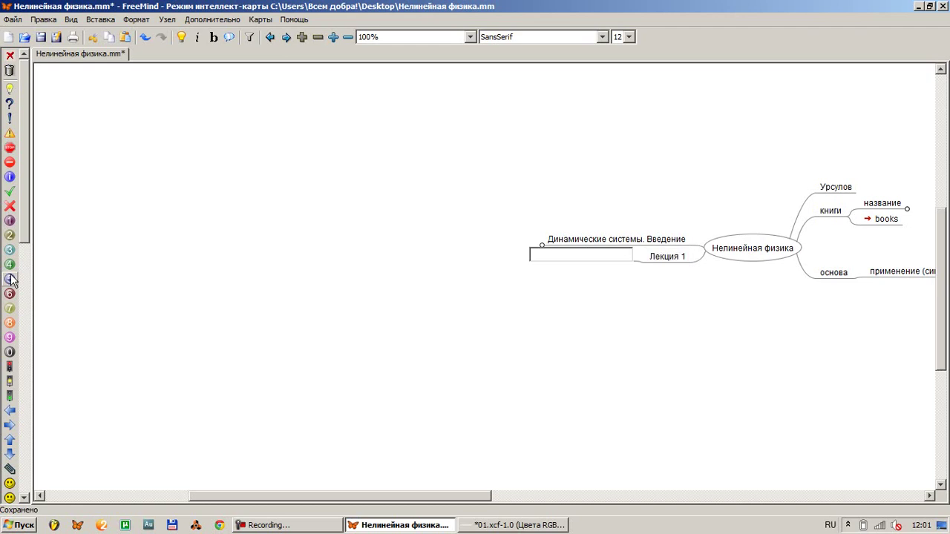
pyautogui.write('Глава 1')
pyautogui.press('Return')
pyautogui.press('Insert')
pyautogui.write('Дина')
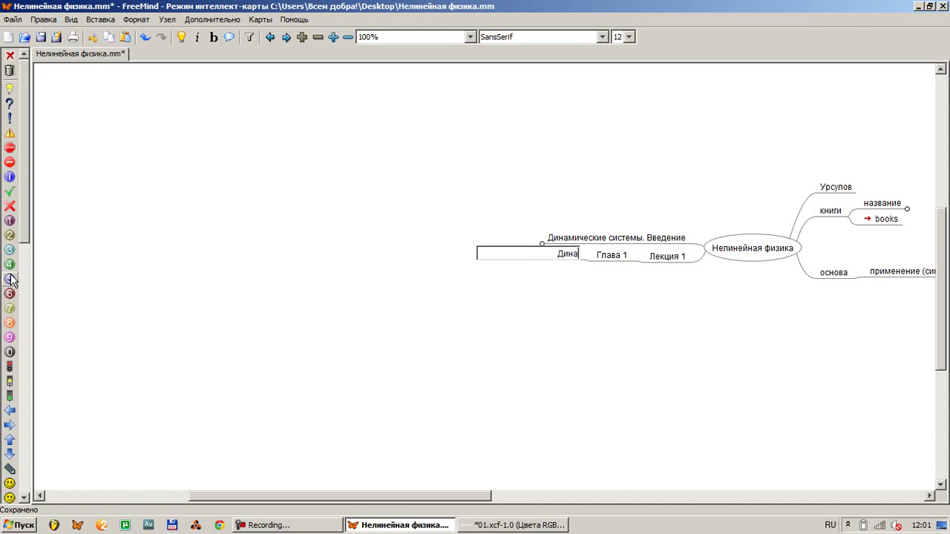
pyautogui.write('мика механических систем')
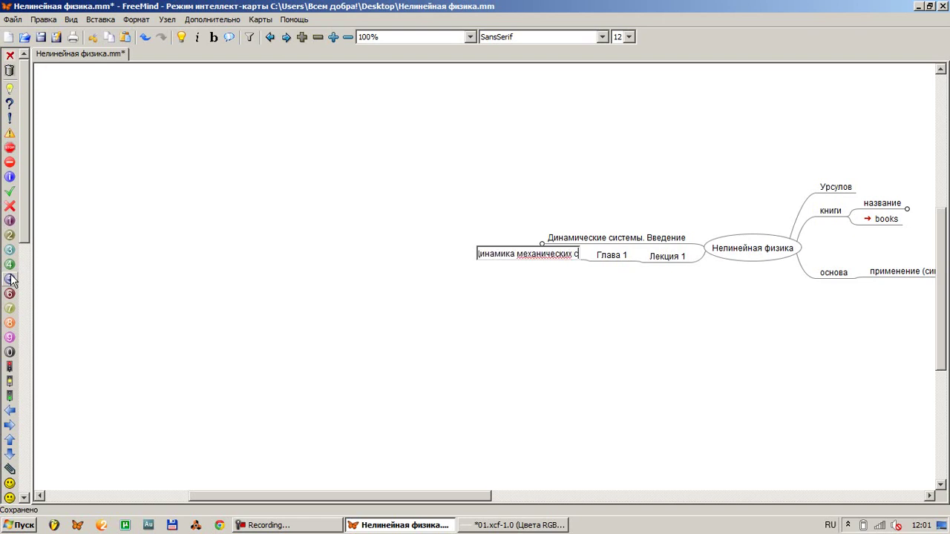
pyautogui.press('Return')
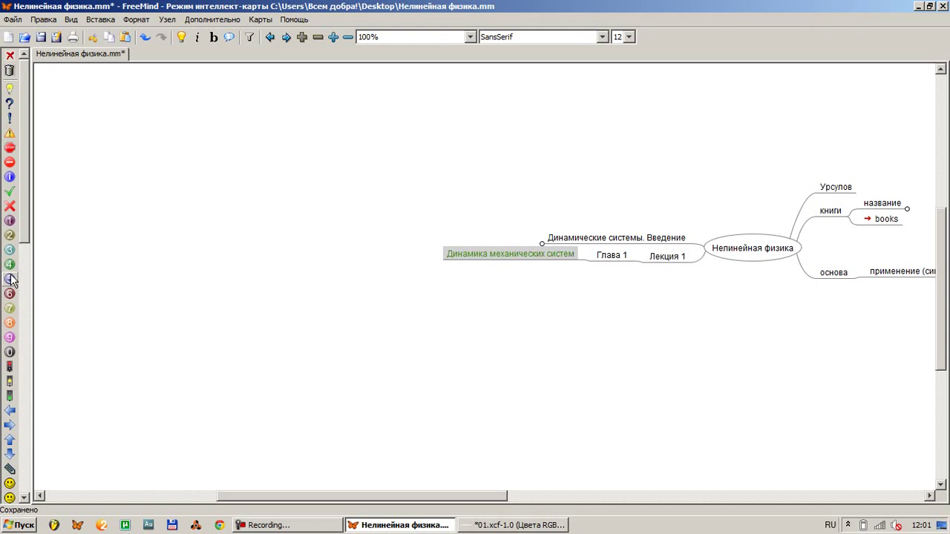
pyautogui.press('F2')
pyautogui.hotkey('ctrl', 'Left')
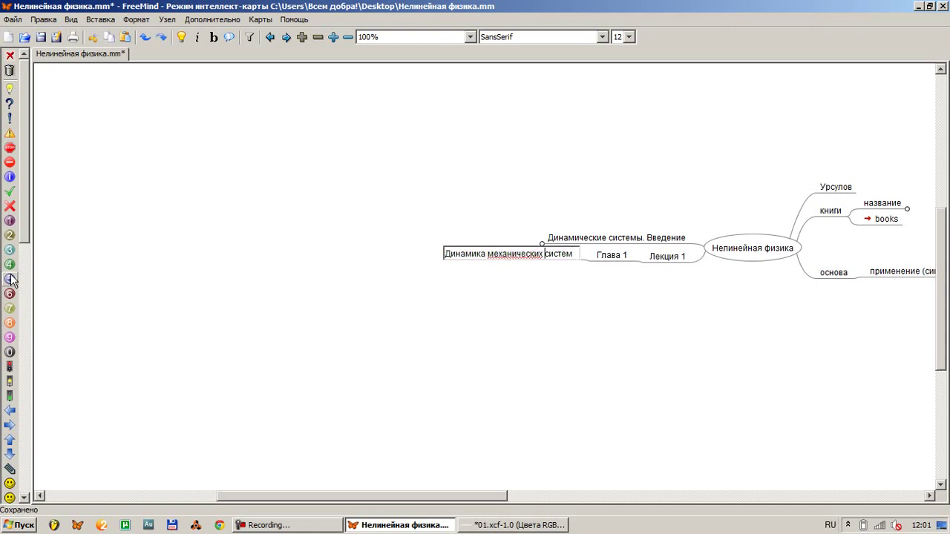
pyautogui.press('Return')
# Nest "логичнее назвать" under "Динамика механических систем" and "точечных систем" under that
pyautogui.press('Insert')
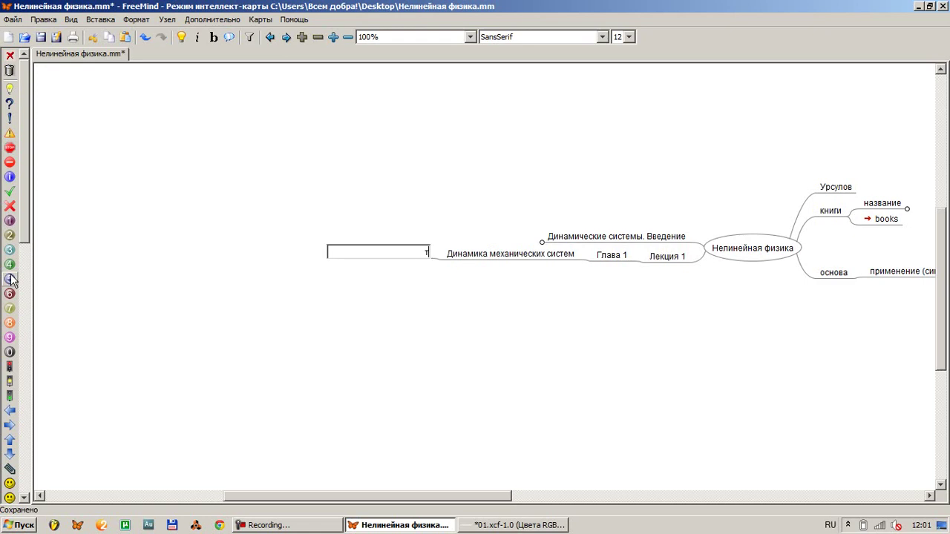
pyautogui.write('логичнее назвать')
pyautogui.press('Return')
pyautogui.press('Insert')
pyautogui.write('точечных')
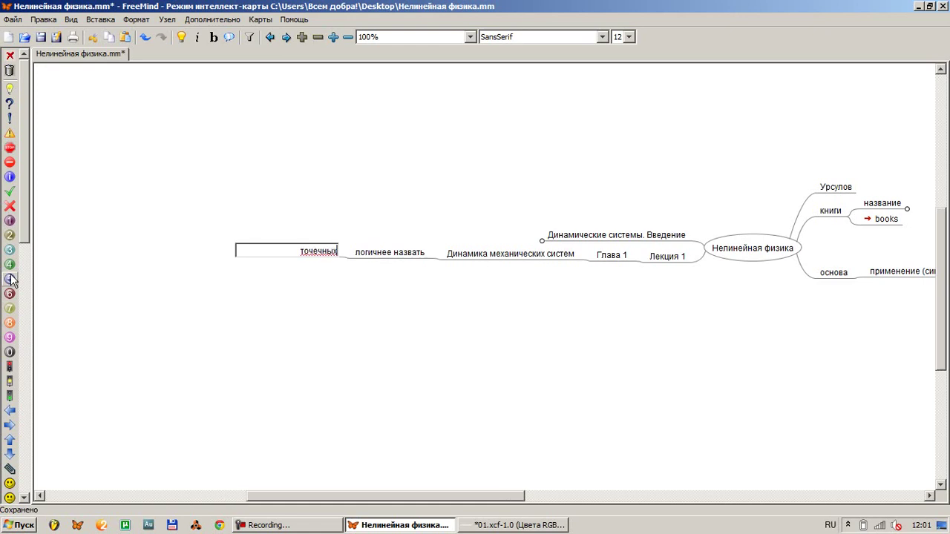
pyautogui.write(' систем')
pyautogui.press('Return')
# Retype the adjective "механических" in the "Динамика механических систем" node and save the map
pyautogui.press('Right')
pyautogui.press('Right')
pyautogui.press('F2')
pyautogui.hotkey('ctrl', 'Left')
pyautogui.press('Left')
pyautogui.hotkey('ctrl', 'shift', 'Left')
pyautogui.write('механ')
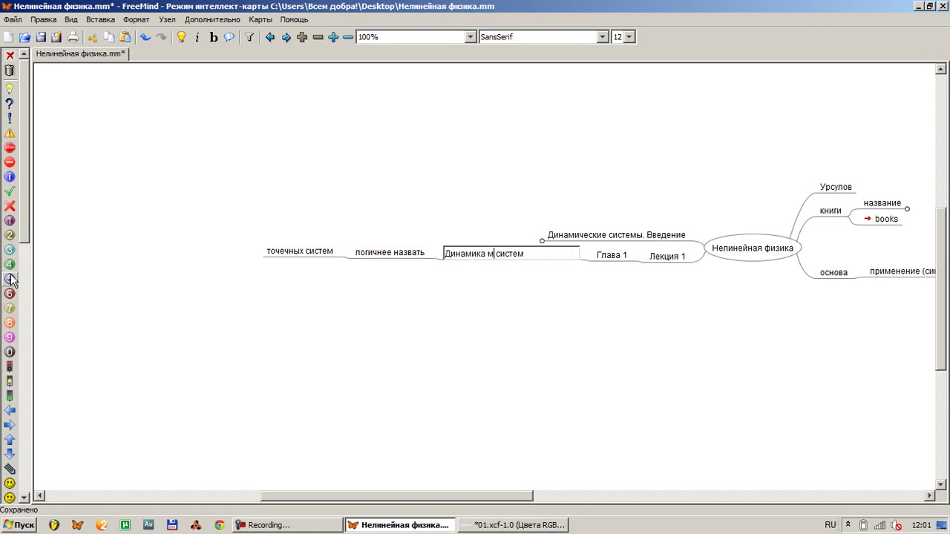
pyautogui.write('ически')
pyautogui.press('Return')
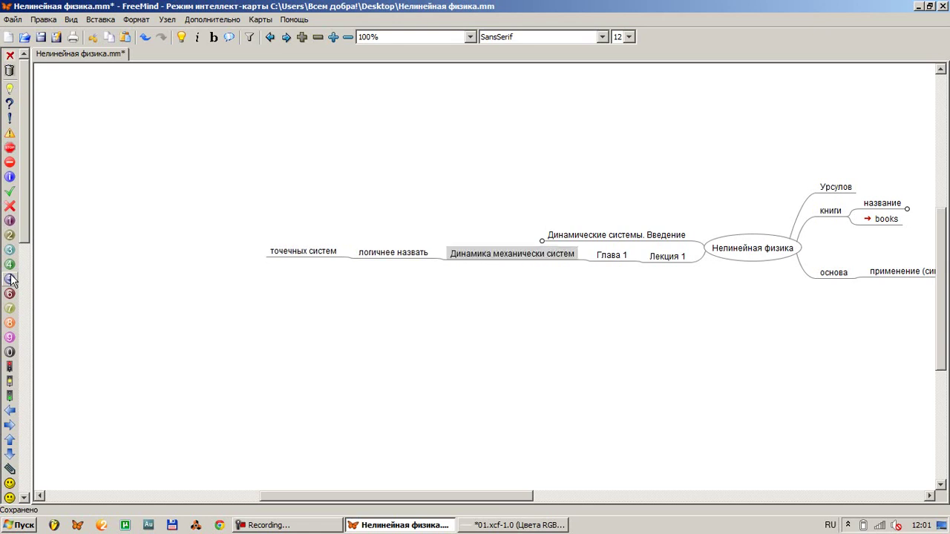
pyautogui.press('F2')
pyautogui.hotkey('ctrl', 'Left')
pyautogui.press('Left')
pyautogui.write('х')
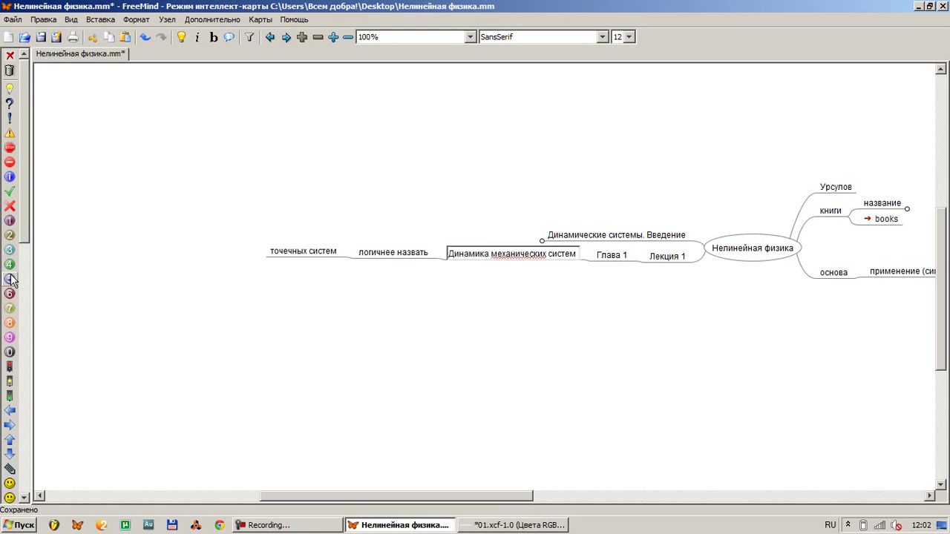
pyautogui.press('Return')
pyautogui.hotkey('ctrl', 's')
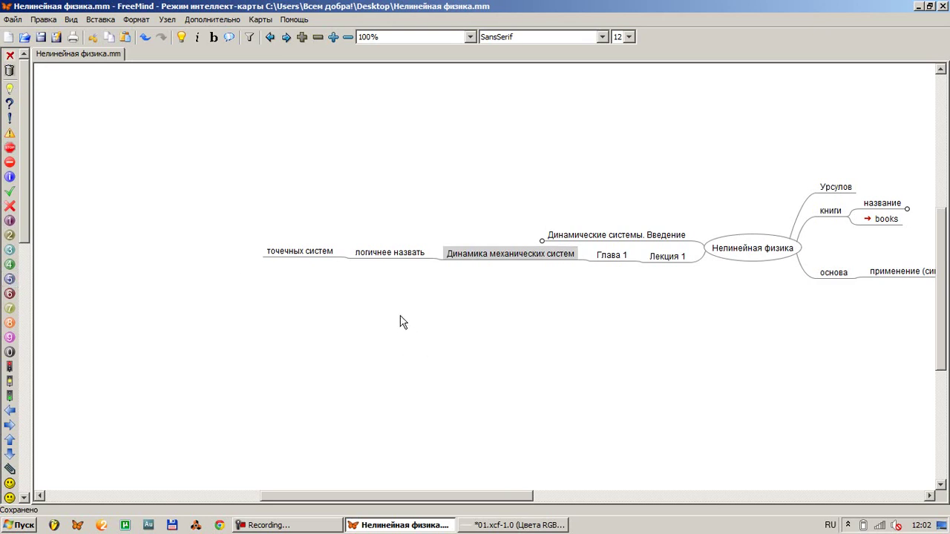
# Run WIFI_OFF.bat from the desktop
pyautogui.press('super+d')
pyautogui.click(857, 386)
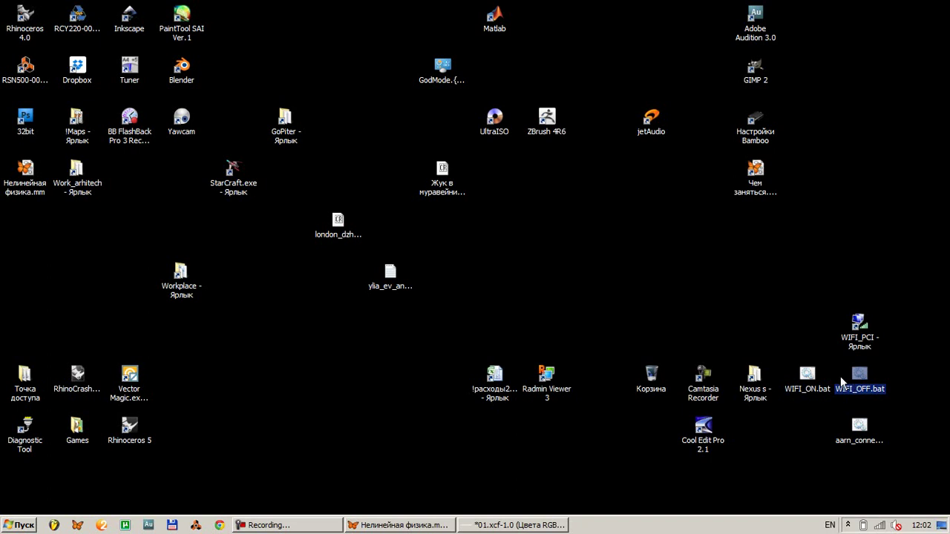
pyautogui.doubleClick(865, 377)
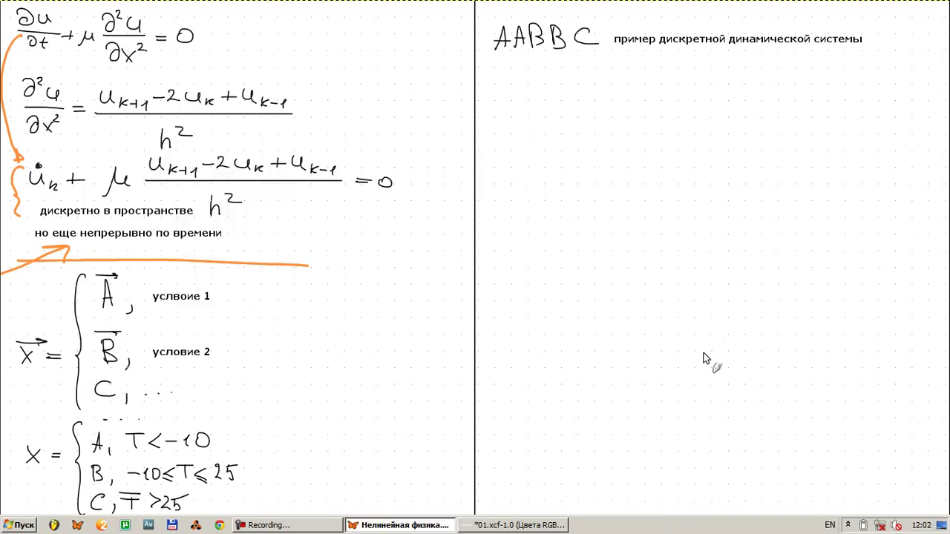
pyautogui.moveTo(632, 229); pyautogui.dragTo(590, 232)
pyautogui.moveTo(592, 265); pyautogui.dragTo(572, 272)
pyautogui.hotkey('ctrl', 'z')
pyautogui.hotkey('ctrl', 'z')
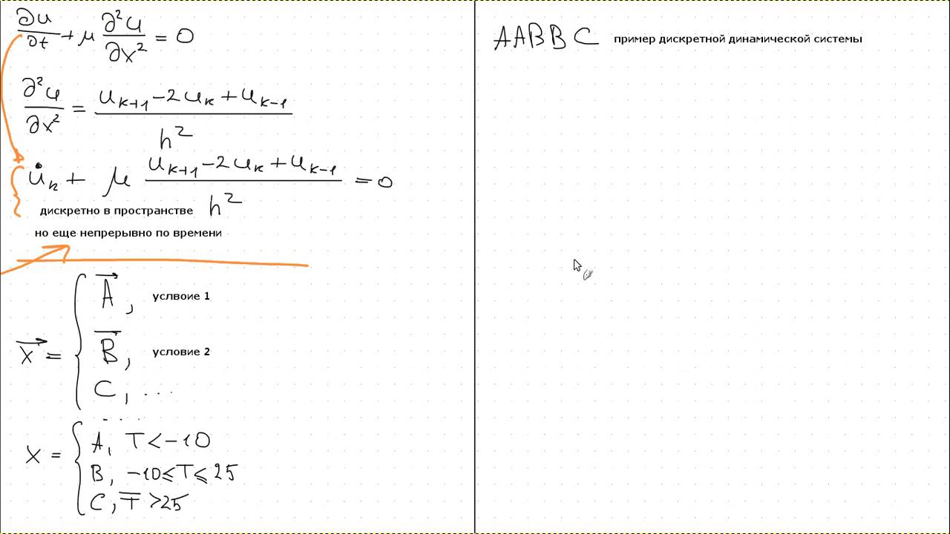
# Switch to FreeMind, expand the "Динамические системы. Введение" branch to review its notes, and collapse it again
pyautogui.hotkey('alt', 'Tab')
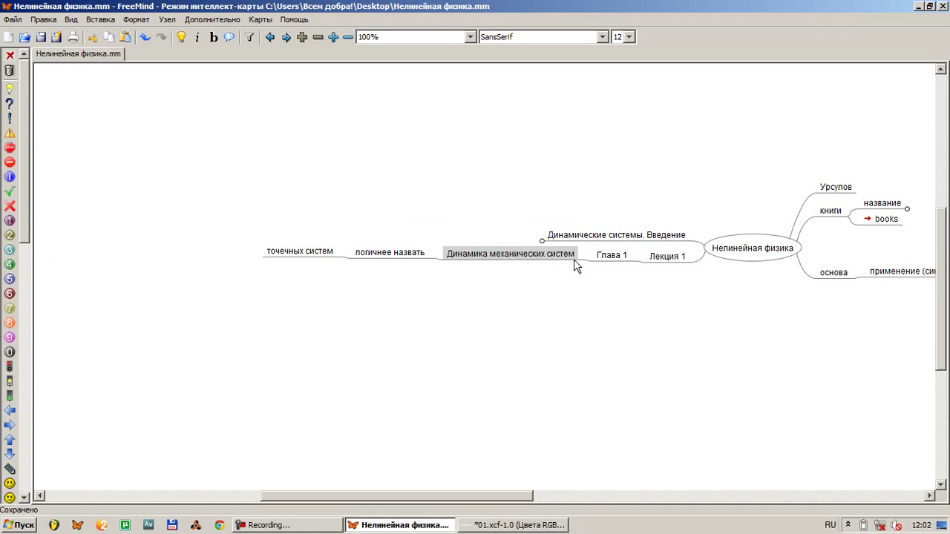
pyautogui.press('Up')
pyautogui.press('space')
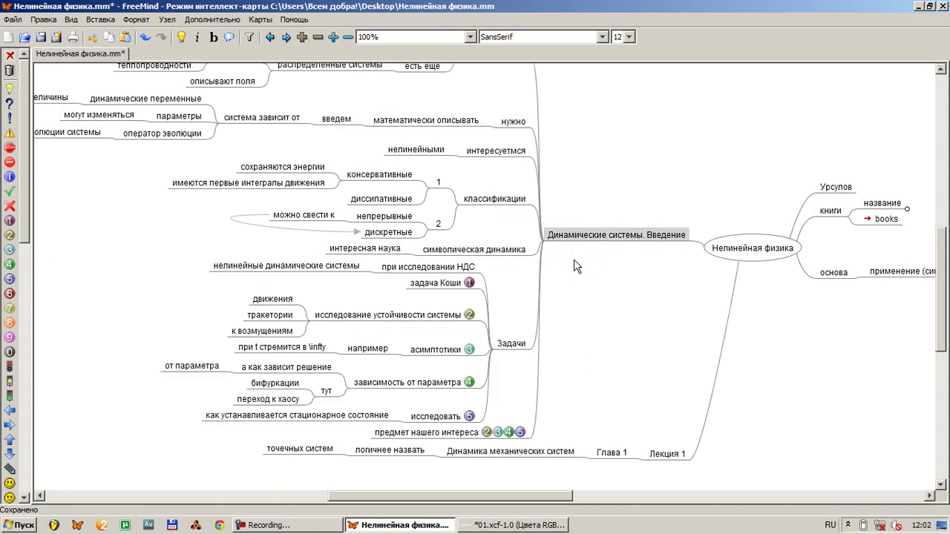
pyautogui.moveTo(636, 112); pyautogui.dragTo(737, 191)
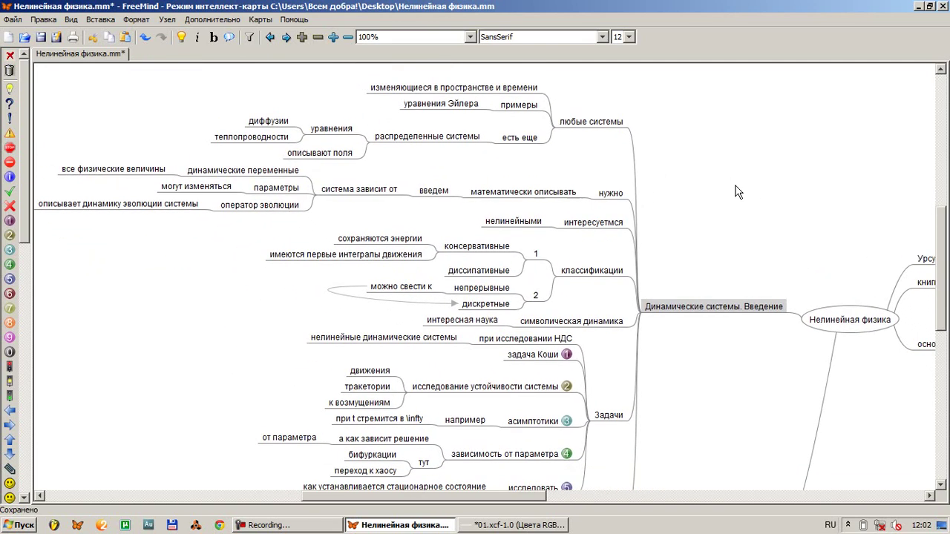
pyautogui.press('space')
pyautogui.press('Down')
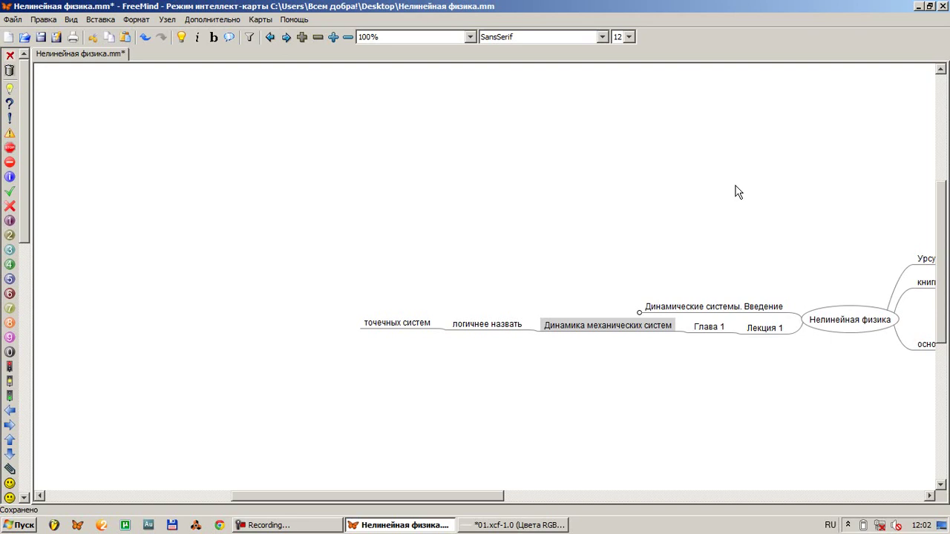
# Nest the node "Непрерывные механические системы" under "Динамика механических систем"
pyautogui.press('Insert')
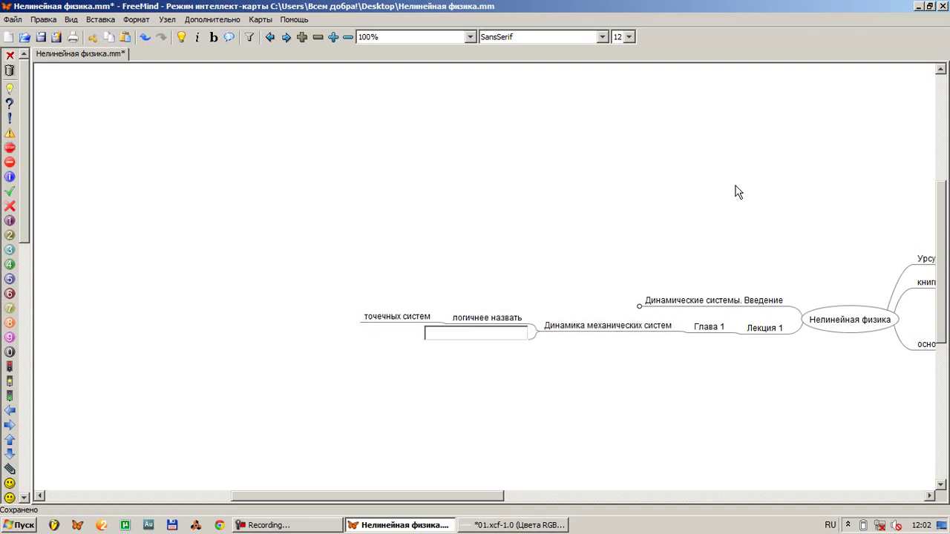
pyautogui.write('Н')
pyautogui.write('Непреры')
pyautogui.write('вные механически')
pyautogui.write('е системы')
pyautogui.press('Return')
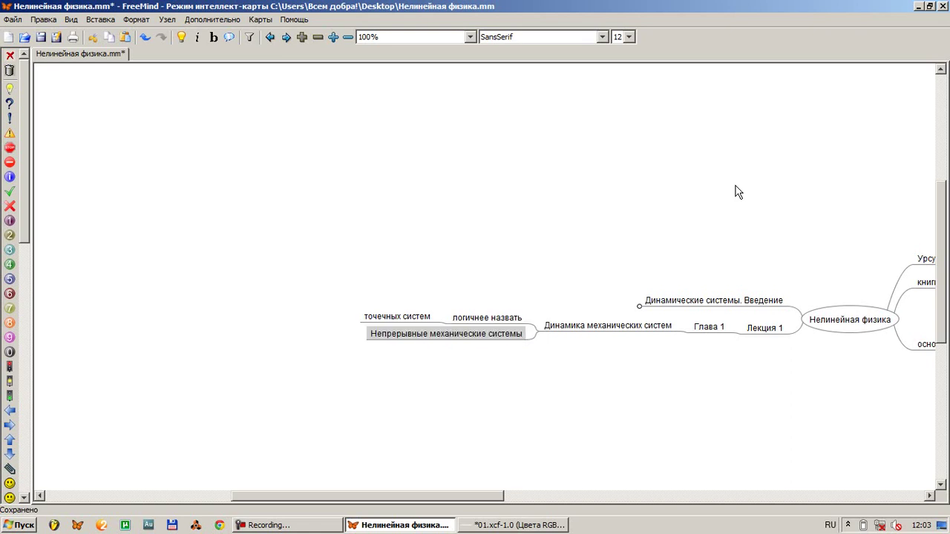
# Copy the handwritten equation ẋ = f(x, μ, t) from the GIMP notes and paste it under "Непрерывные механические системы" in FreeMind
pyautogui.hotkey('alt', 'Tab')
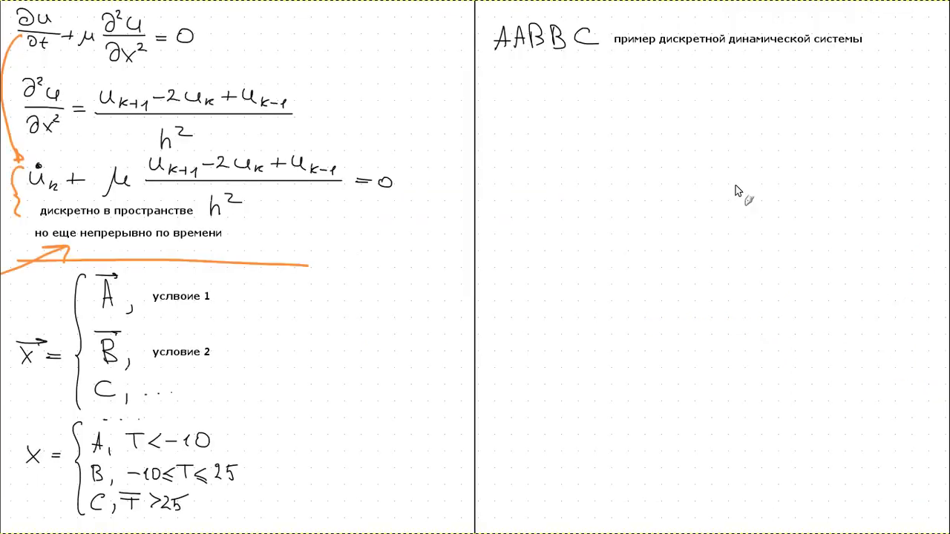
pyautogui.hscroll(-5, 739, 192)
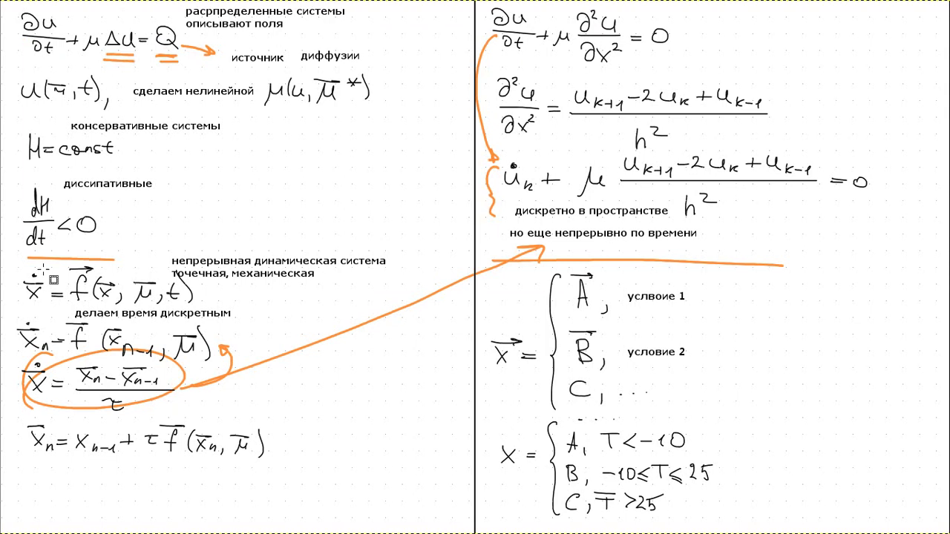
pyautogui.moveTo(15, 260); pyautogui.dragTo(224, 314)
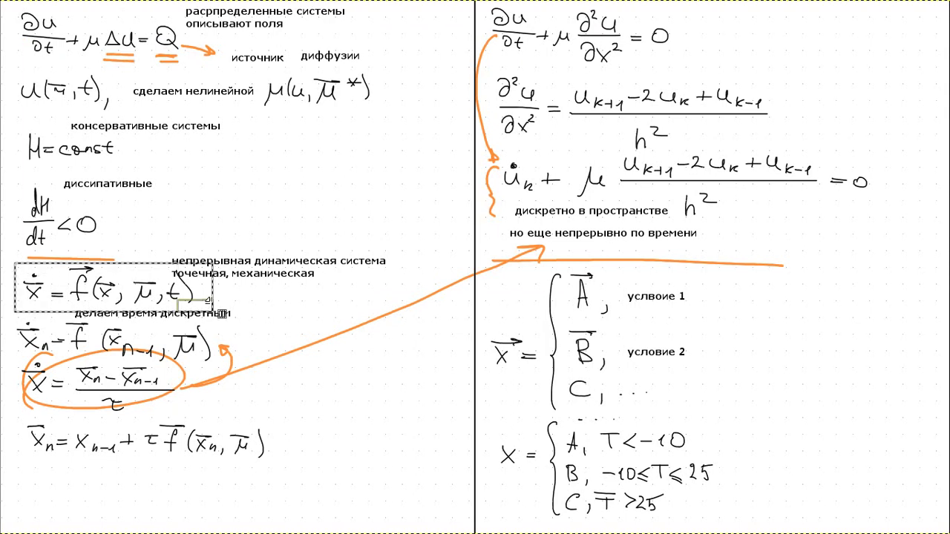
pyautogui.hotkey('alt', 'Tab')
pyautogui.hotkey('ctrl', 'v')
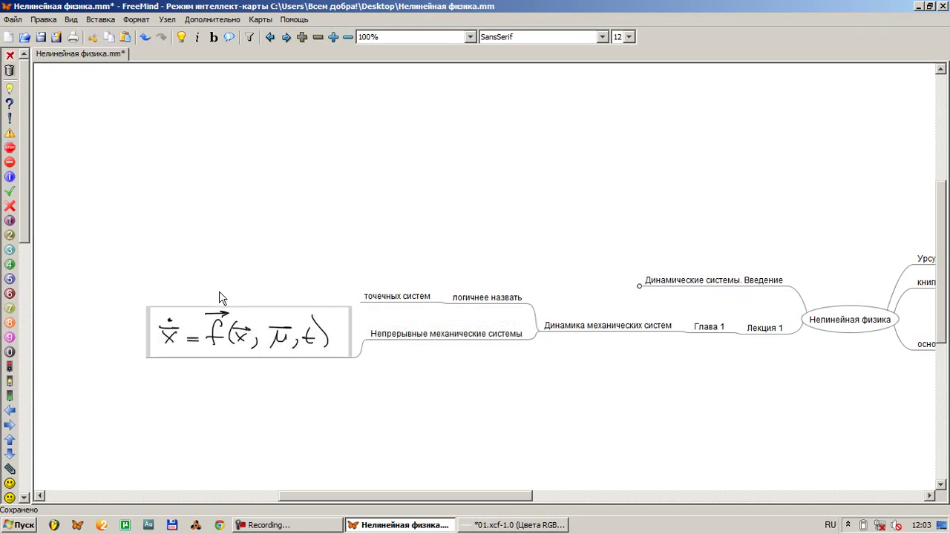
# Add the sibling node "динамическая система" below "Непрерывные механические системы"
pyautogui.press('Right')
pyautogui.press('Left')
pyautogui.press('Right')
pyautogui.press('Return')
pyautogui.write('динм')
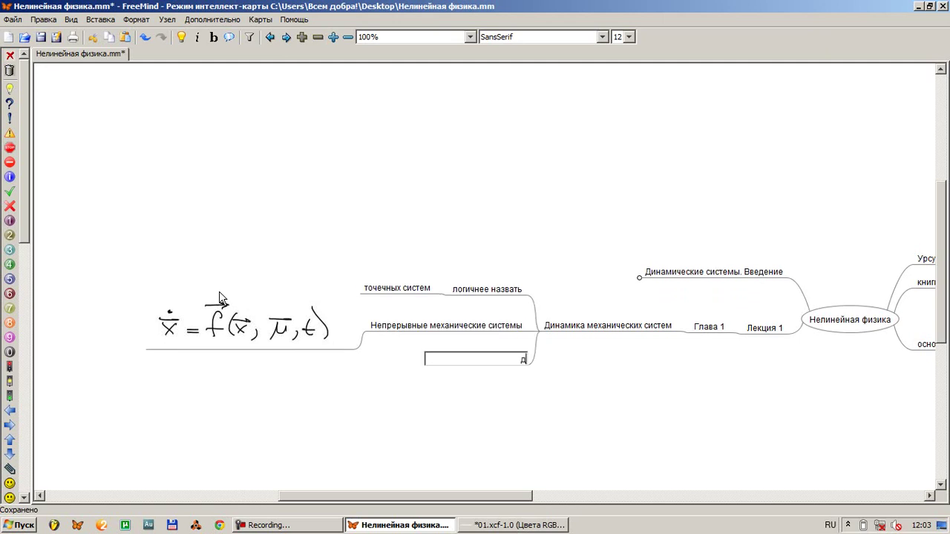
pyautogui.press('BackSpace')
pyautogui.write('амическая система')
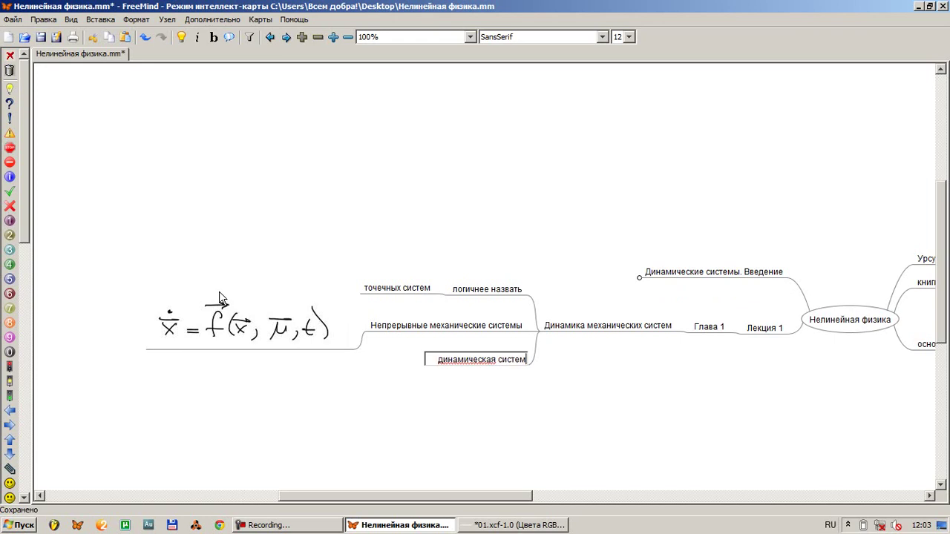
pyautogui.press('Return')
# Nest the node "неавтономная" under "динамическая система"
pyautogui.press('Insert')
pyautogui.write('авто')
pyautogui.press('BackSpace')
pyautogui.press('BackSpace')
pyautogui.press('BackSpace')
pyautogui.press('BackSpace')
pyautogui.write('неавтон')
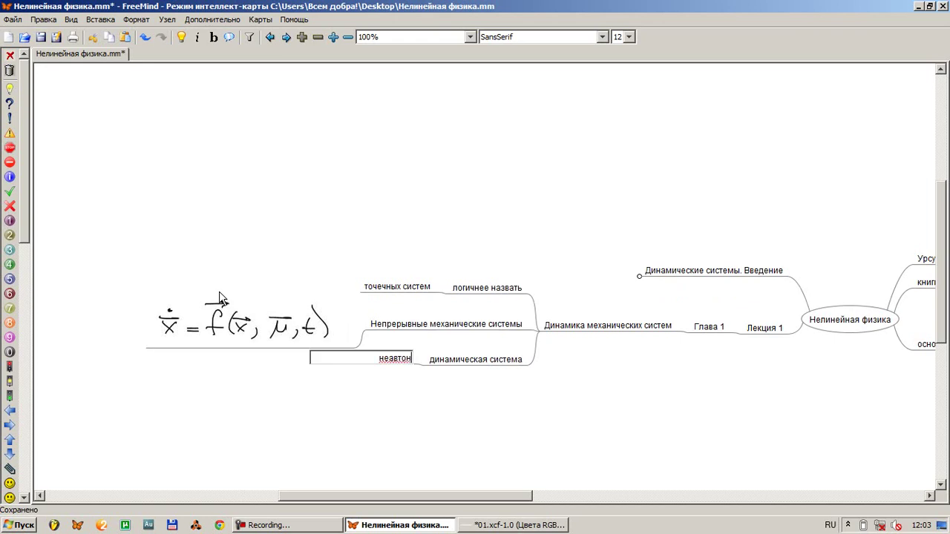
pyautogui.write('омная')
pyautogui.press('Return')
# Nest a node under "неавтономная" and word it "зависит от времени"
pyautogui.press('Insert')
pyautogui.write('если з')
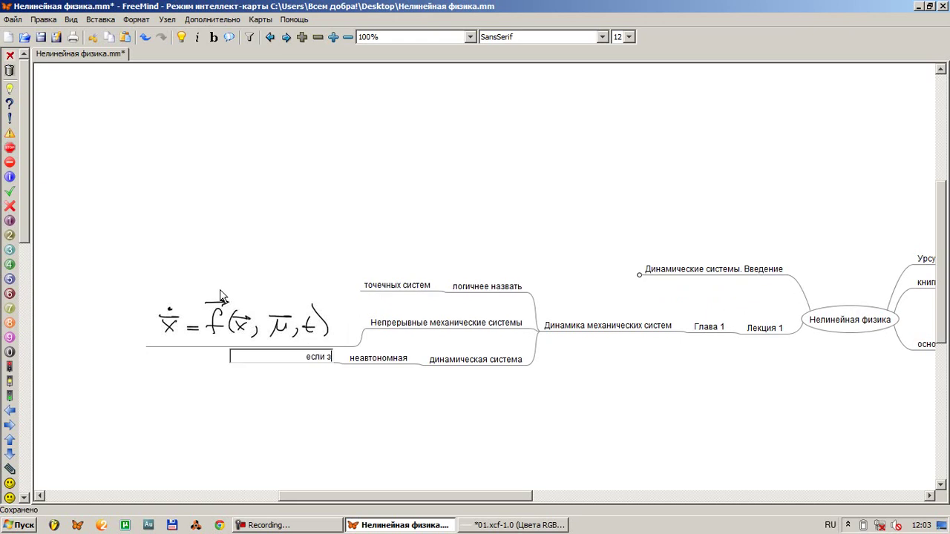
pyautogui.write('ависит от времени')
pyautogui.press('Return')
pyautogui.press('Right')
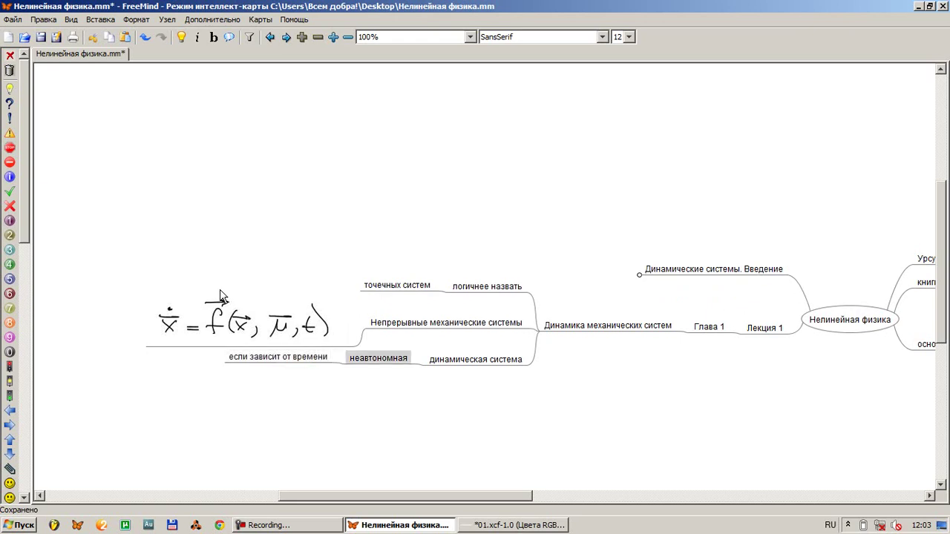
pyautogui.press('Left')
pyautogui.press('F2')
pyautogui.hotkey('ctrl', 'a')
pyautogui.write('зависит от времени')
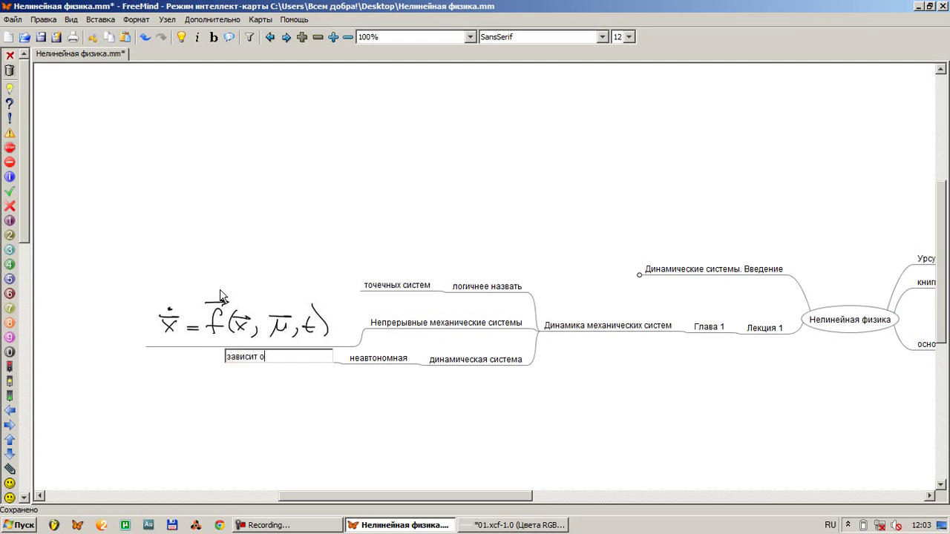
pyautogui.press('Return')
# Add the sibling node "автономная" below "неавтономная" and nest "не зависит от времени" under it
pyautogui.press('Right')
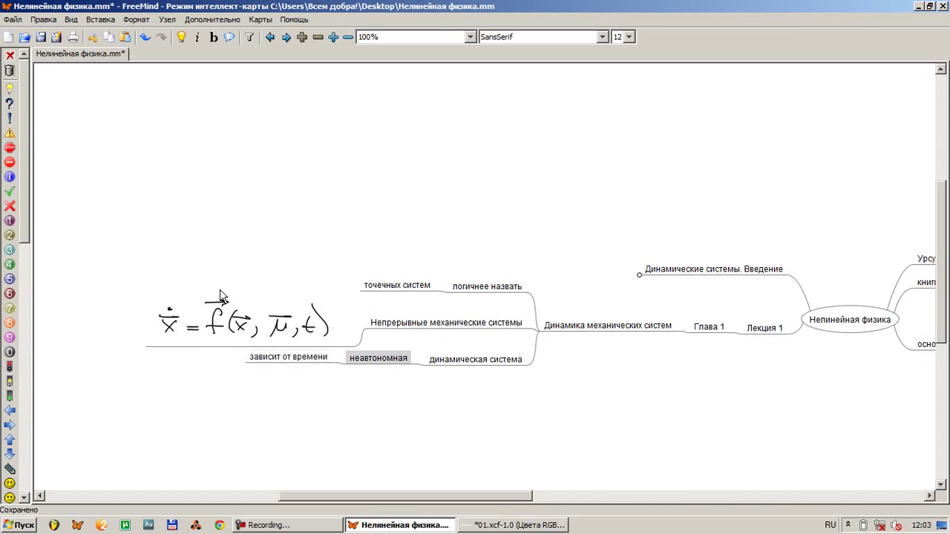
pyautogui.press('Return')
pyautogui.write('автономная')
pyautogui.press('Return')
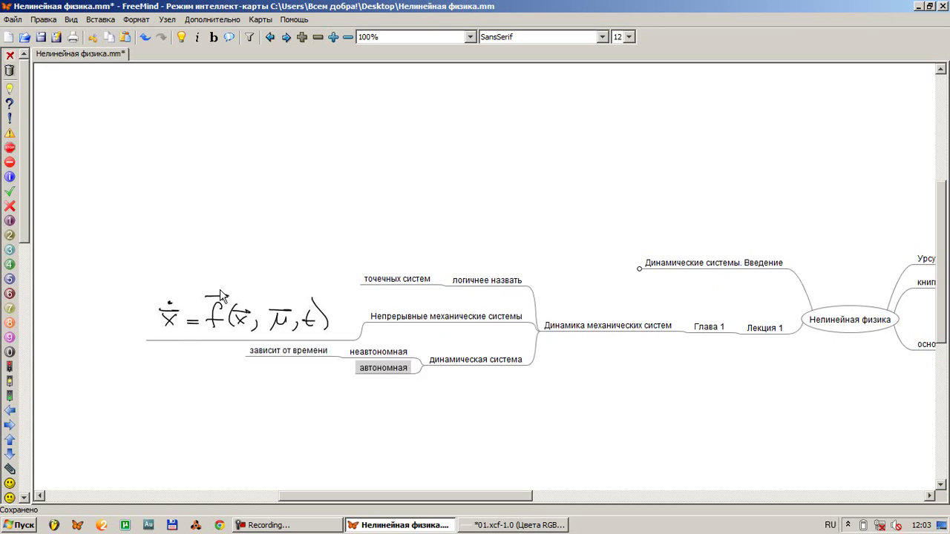
pyautogui.press('Insert')
pyautogui.write('з')
pyautogui.press('BackSpace')
pyautogui.write('не зависит от времени')
pyautogui.press('Return')
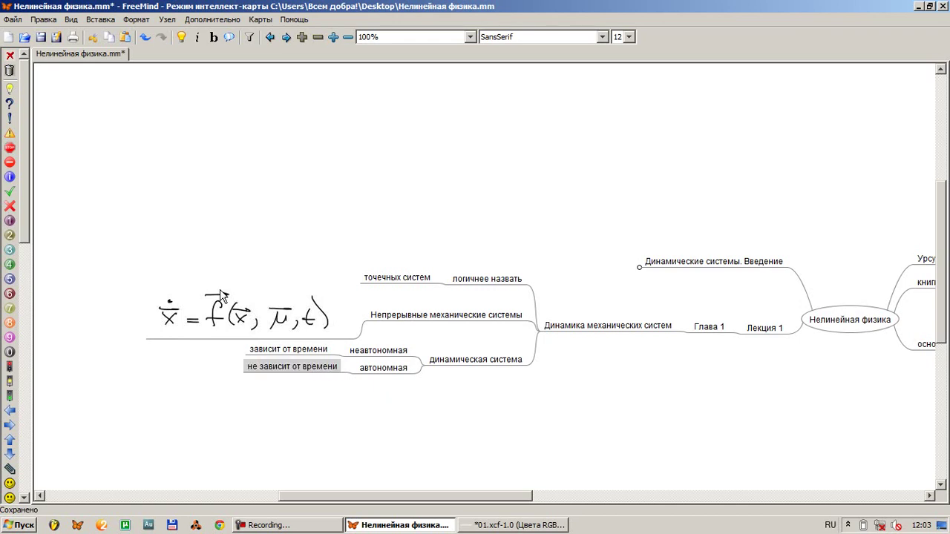
# Move the "динамическая система" branch under "Непрерывные механические системы", below the equation
pyautogui.press('Up')
pyautogui.press('Up')
pyautogui.press('Down')
pyautogui.press('Right')
pyautogui.press('Right')
pyautogui.press('Delete')
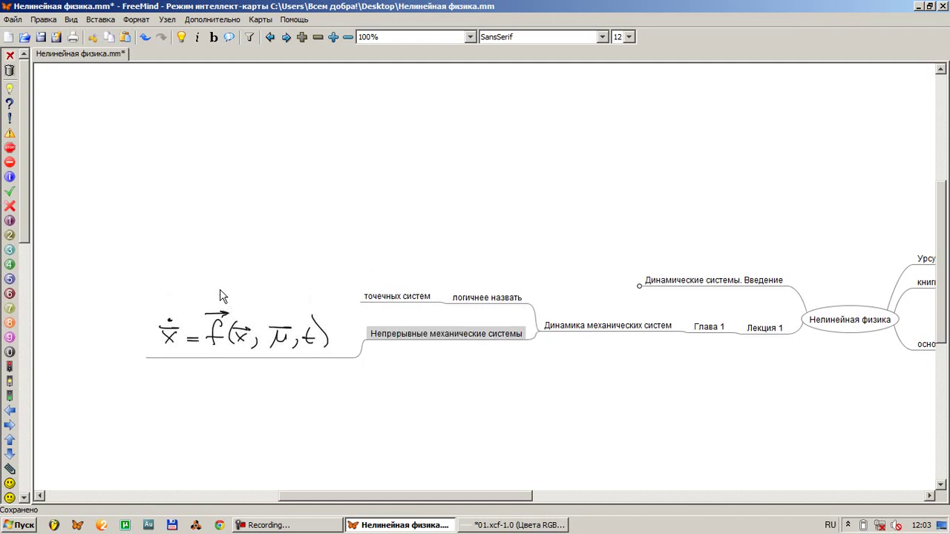
pyautogui.hotkey('ctrl', 'z')
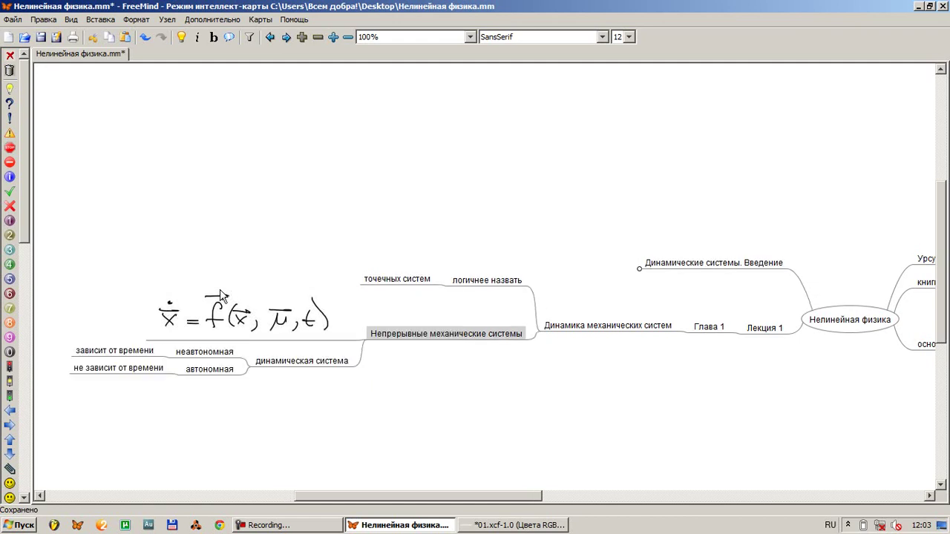
# Rename the "динамическая система" node as "классификация"
pyautogui.click(220, 295)
pyautogui.moveTo(276, 425); pyautogui.dragTo(358, 354)
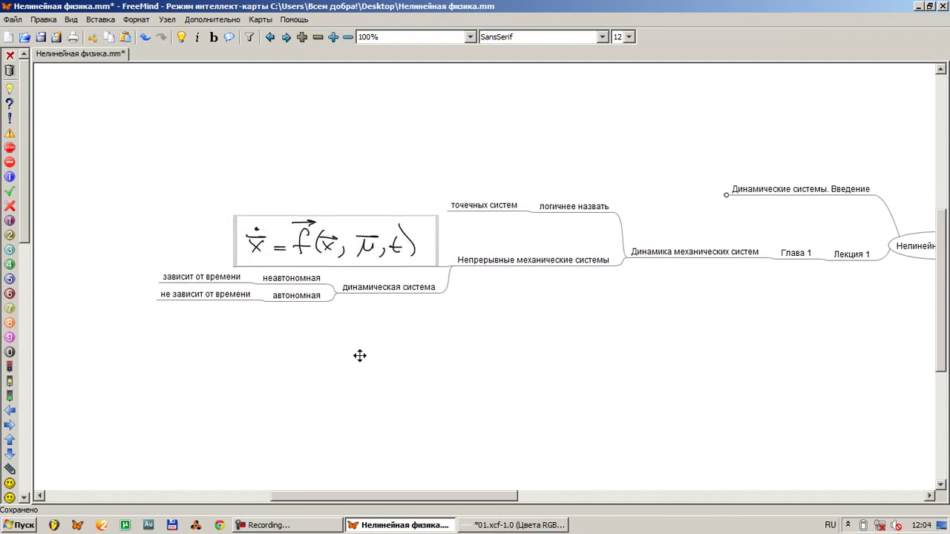
pyautogui.click(390, 294)
pyautogui.click(392, 292)
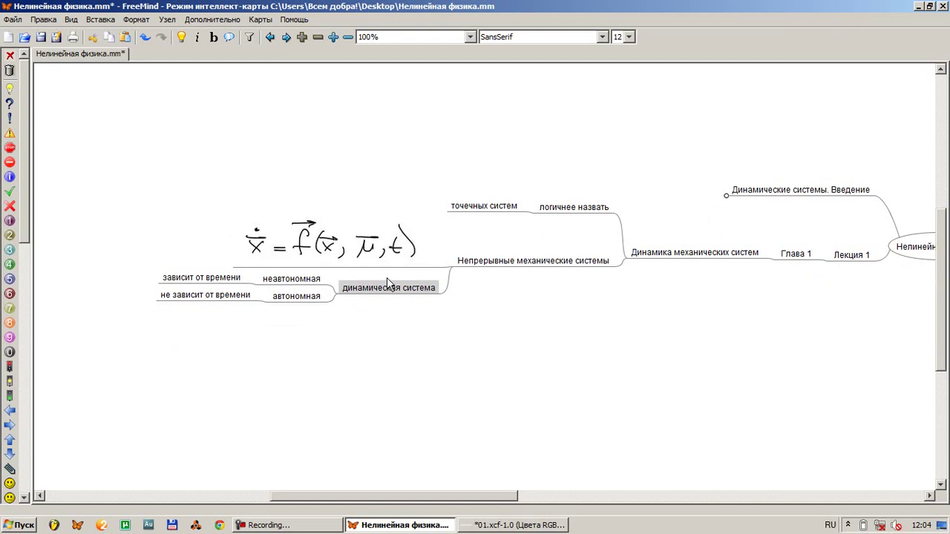
pyautogui.write('класи')
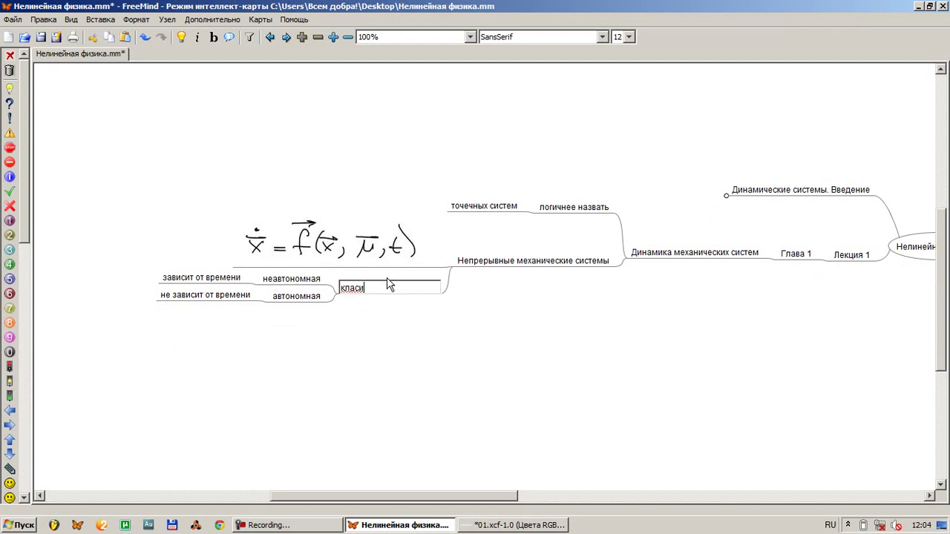
pyautogui.write('ффикация')
pyautogui.press('Return')
pyautogui.press('Left')
pyautogui.press('Insert')
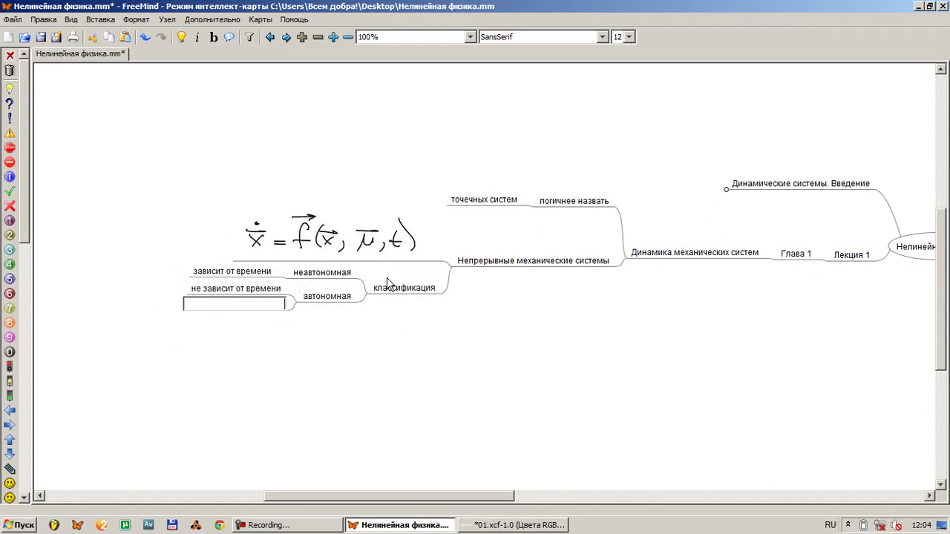
pyautogui.write('интересоваться ими')
pyautogui.press('Return')
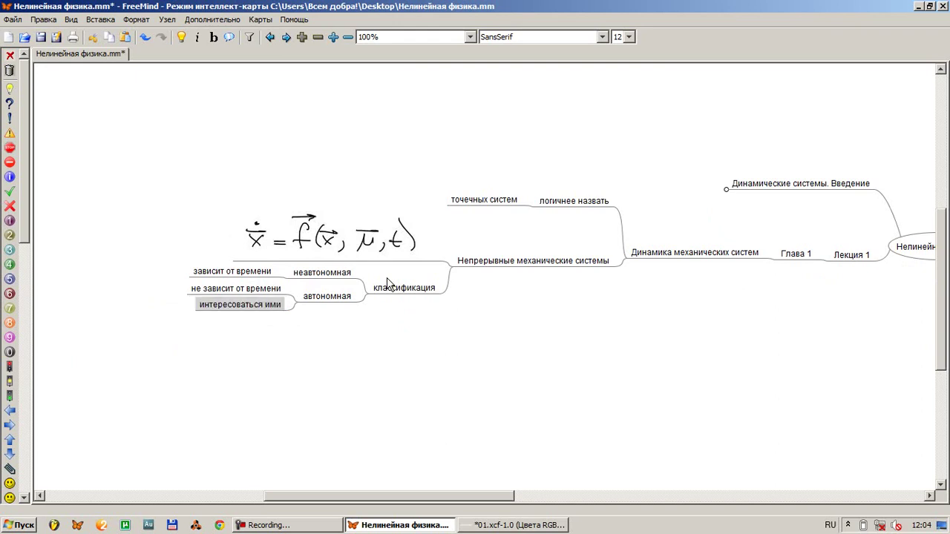
pyautogui.press('F2')
pyautogui.press('Return')
pyautogui.press('Delete')
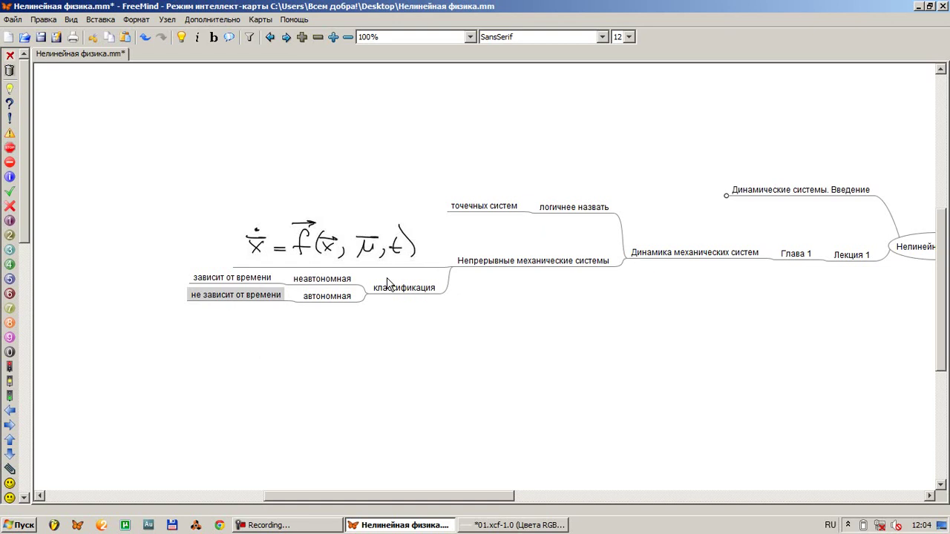
# Mark "не зависит от времени" with an exclamation mark, nest "хватает для многих задач" under it, and save the map
pyautogui.click(10, 119)
pyautogui.press('Insert')
pyautogui.write('т')
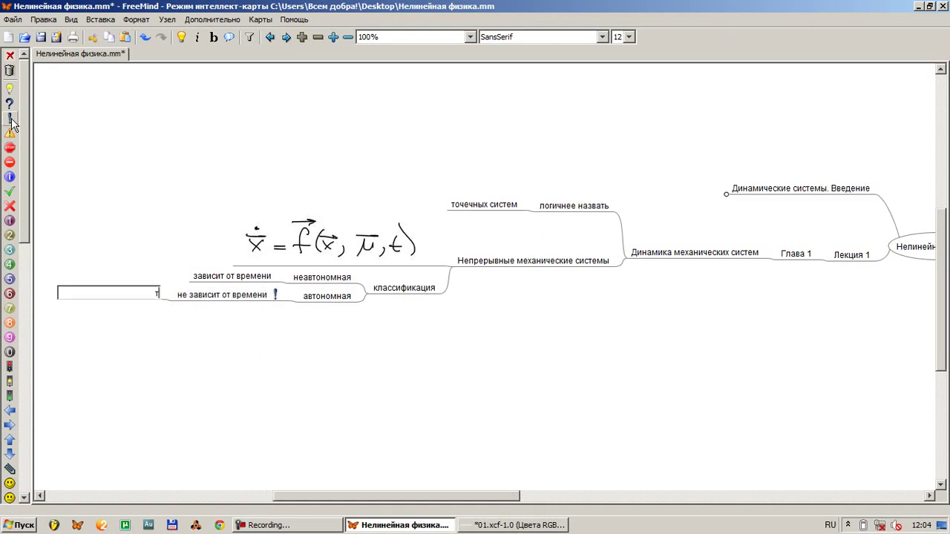
pyautogui.write('ипинов')
pyautogui.press('BackSpace')
pyautogui.press('BackSpace')
pyautogui.press('BackSpace')
pyautogui.press('BackSpace')
pyautogui.press('BackSpace')
pyautogui.write('хватает для многих')
pyautogui.press('BackSpace')
pyautogui.write('х зада')
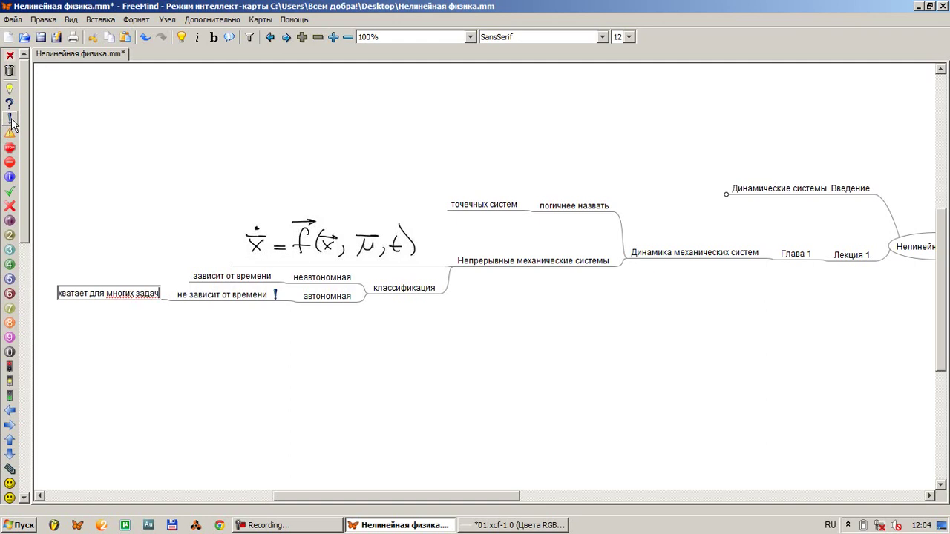
pyautogui.write('ч')
pyautogui.press('Return')
pyautogui.hotkey('ctrl', 's')
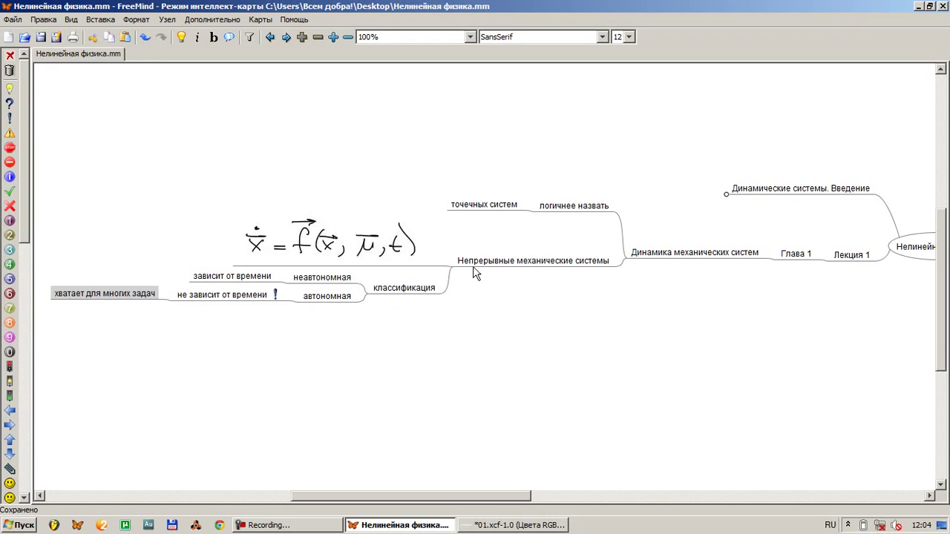
# Add the node "если интересуемся" below "классификация" under "Непрерывные механические системы" and mark it with the number icons 2 and 3
pyautogui.click(419, 292)
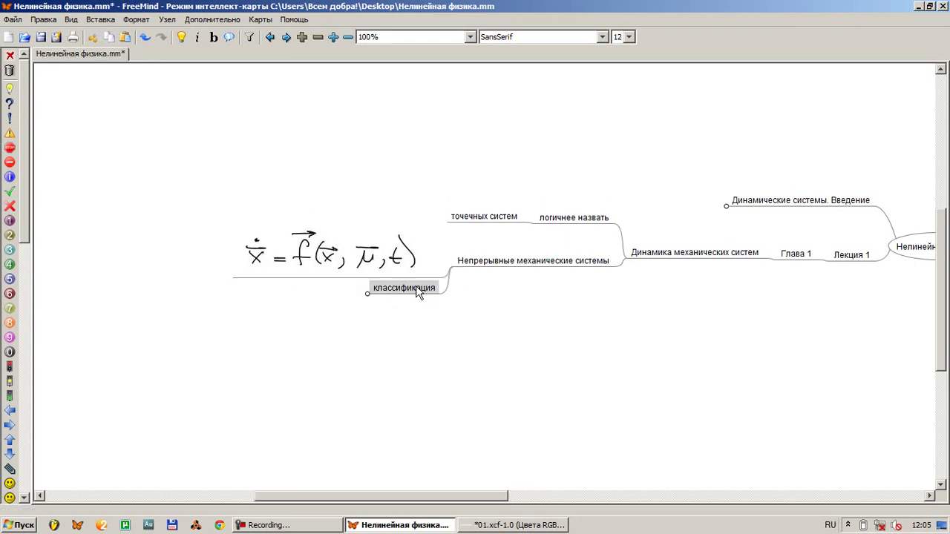
pyautogui.press('Insert')
pyautogui.write('если интерес')
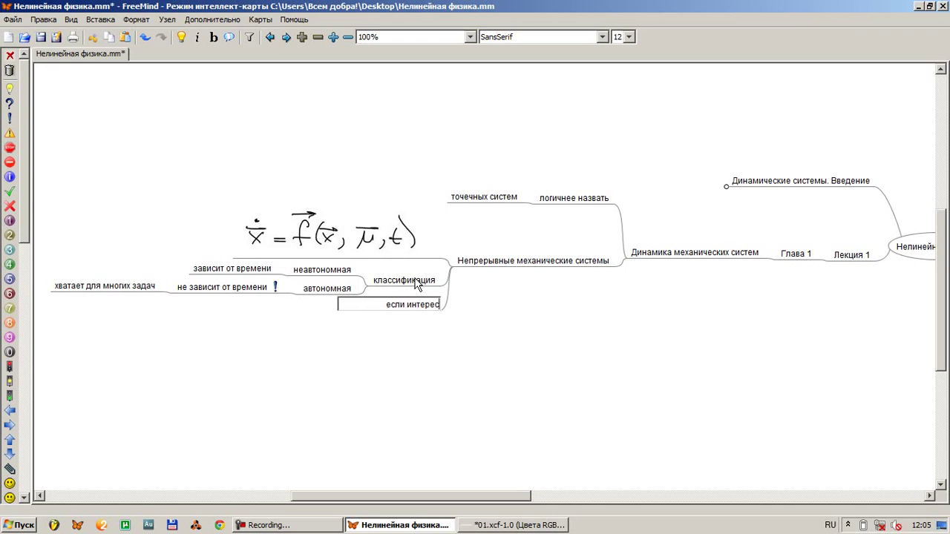
pyautogui.write('уемся')
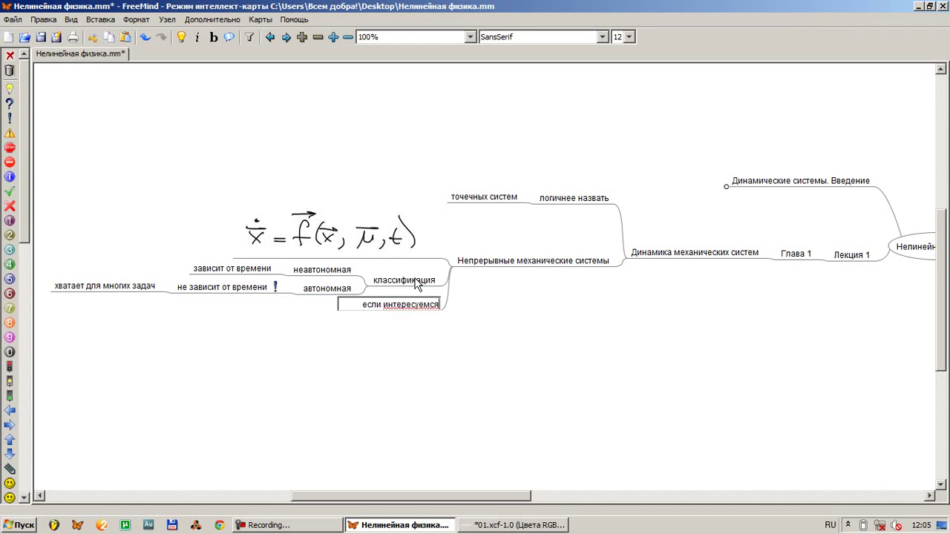
pyautogui.press('Return')
pyautogui.press('Insert')
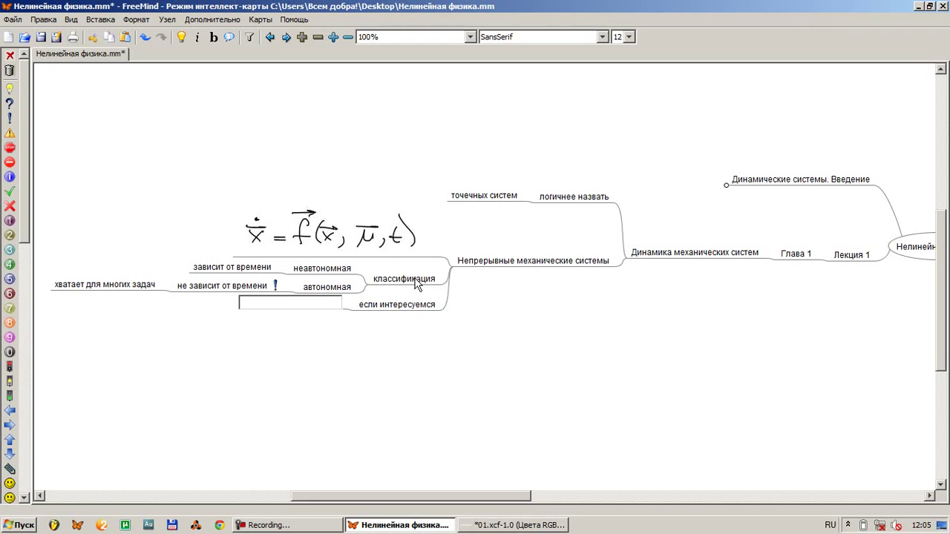
pyautogui.press('Escape')
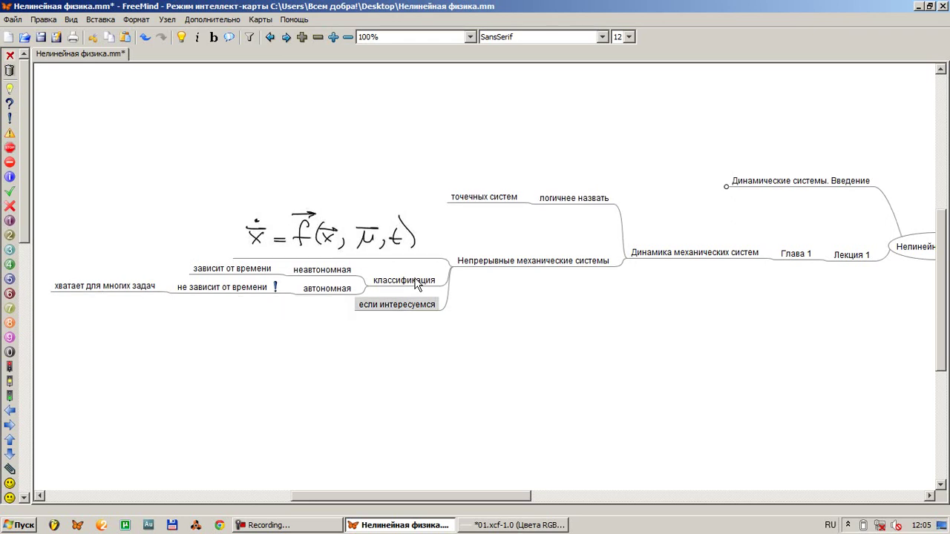
pyautogui.click(10, 236)
pyautogui.click(10, 251)
# Nest "зависимость от параметра не нужна" under "если интересуемся", add the child "мю" to it, and save the map
pyautogui.press('Insert')
pyautogui.write('зависимость от')
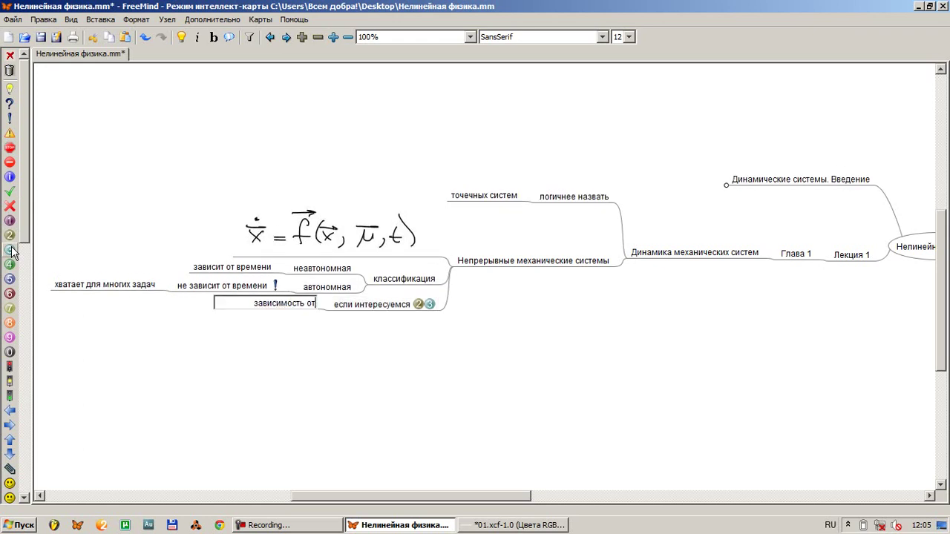
pyautogui.write(' параметра н')
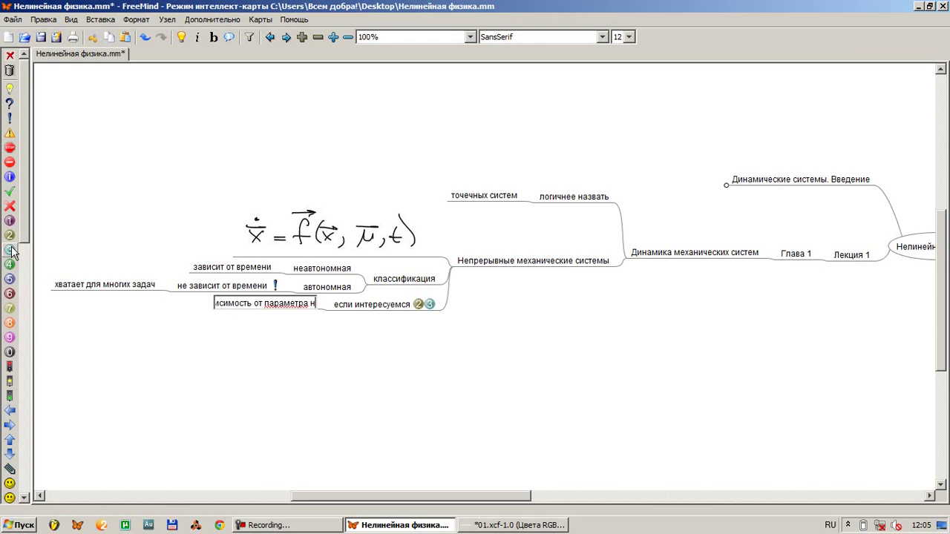
pyautogui.write('е нужна')
pyautogui.press('Return')
pyautogui.press('Insert')
pyautogui.write('мю')
pyautogui.press('Return')
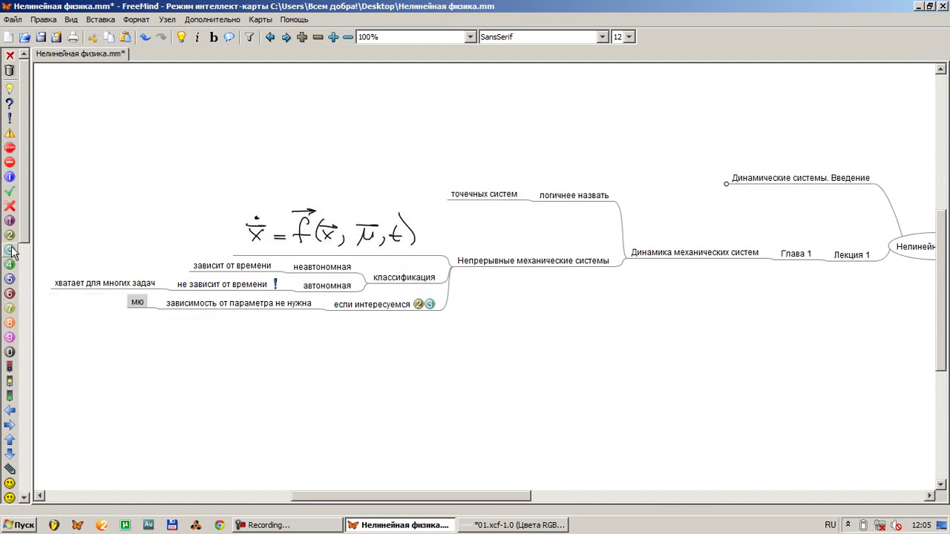
pyautogui.hotkey('ctrl', 's')
# Unfold "Динамические системы. Введение" and link "если интересуемся" with arrows to "исследование устойчивости системы" and "асимптотики"
pyautogui.click(727, 184)
pyautogui.click(729, 191)
pyautogui.click(727, 186)
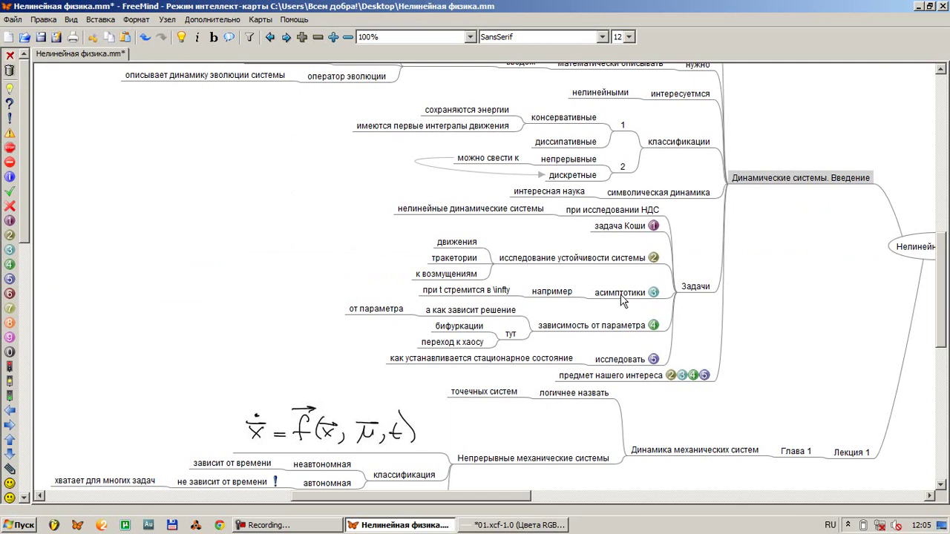
pyautogui.moveTo(575, 427); pyautogui.dragTo(577, 353)
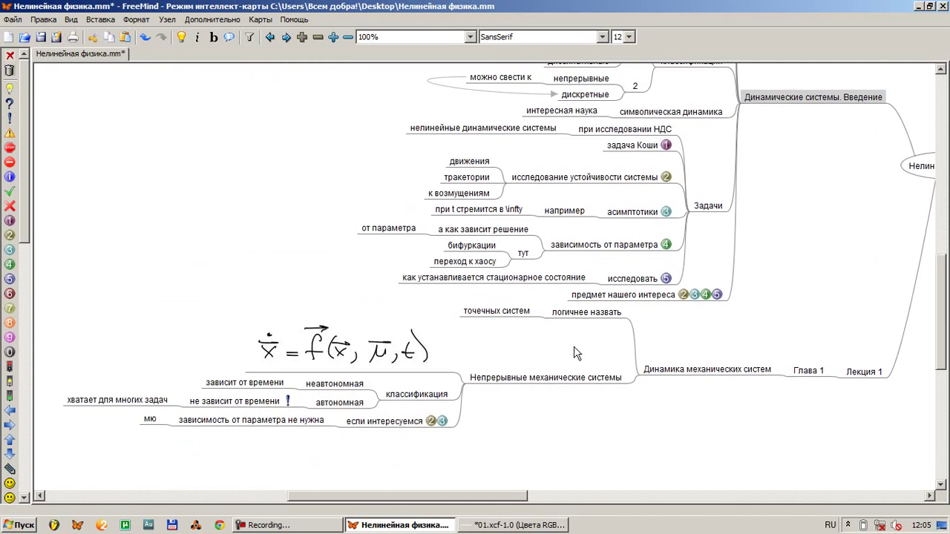
pyautogui.click(433, 428)
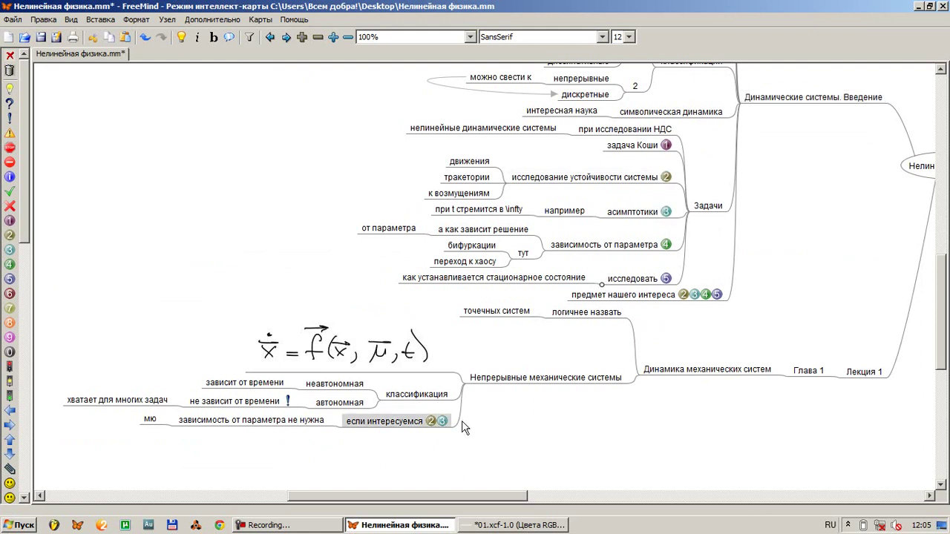
pyautogui.moveTo(433, 427); pyautogui.dragTo(662, 187)
pyautogui.moveTo(441, 431); pyautogui.dragTo(643, 220)
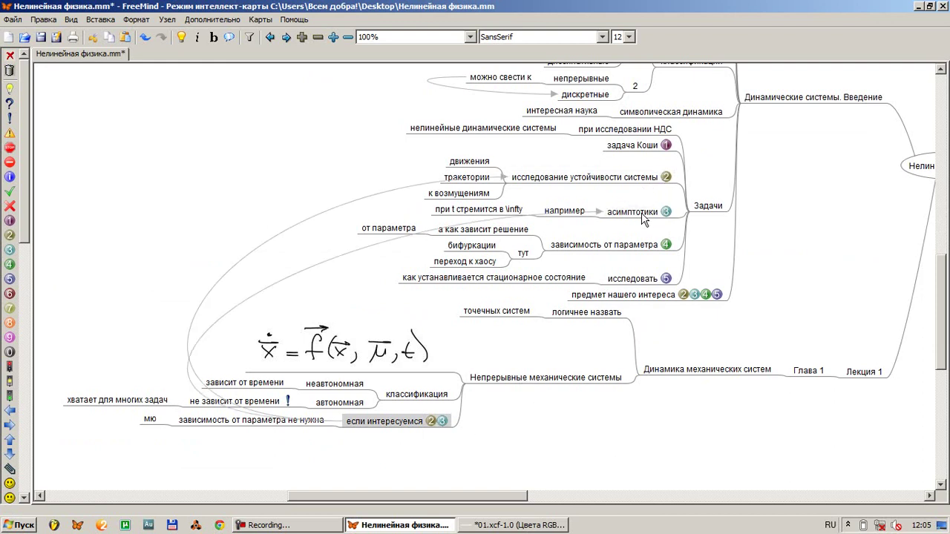
pyautogui.moveTo(538, 443); pyautogui.dragTo(606, 269)
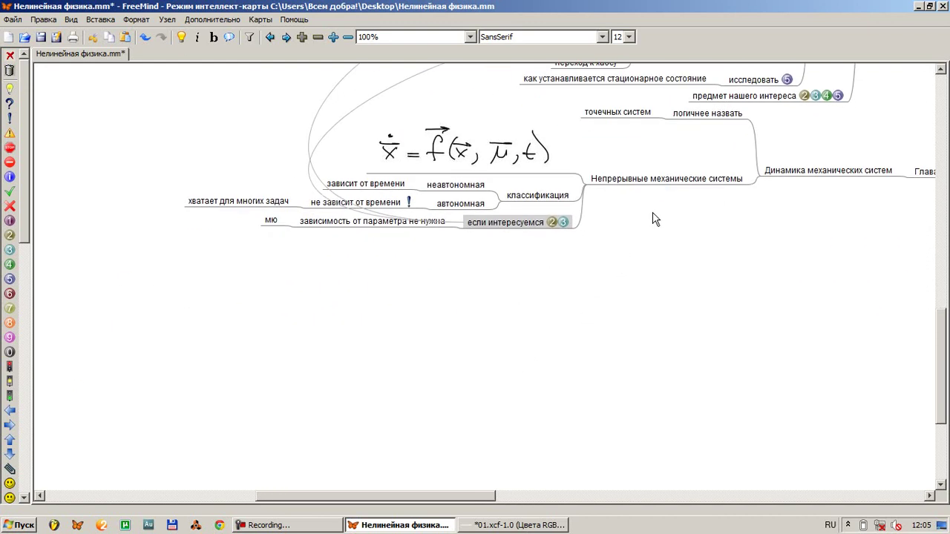
pyautogui.doubleClick(655, 184)
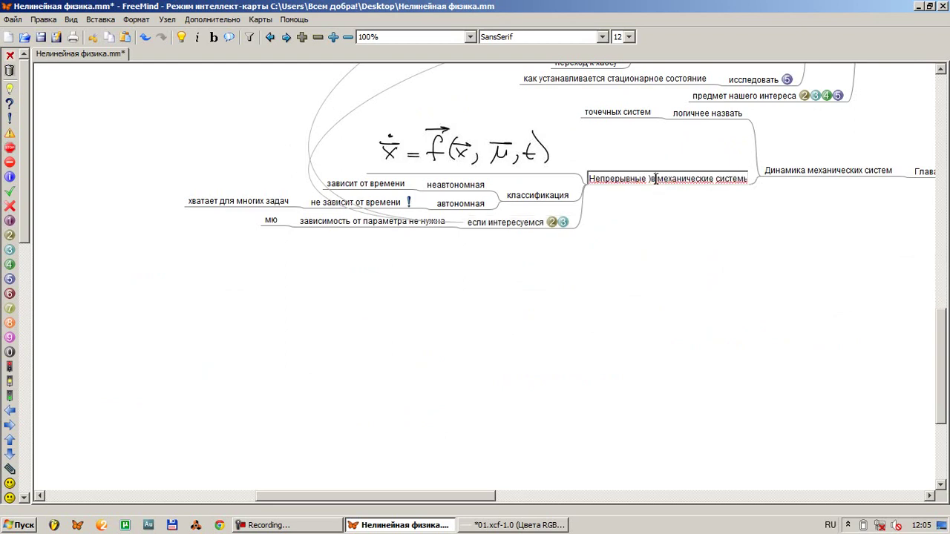
pyautogui.write('(')
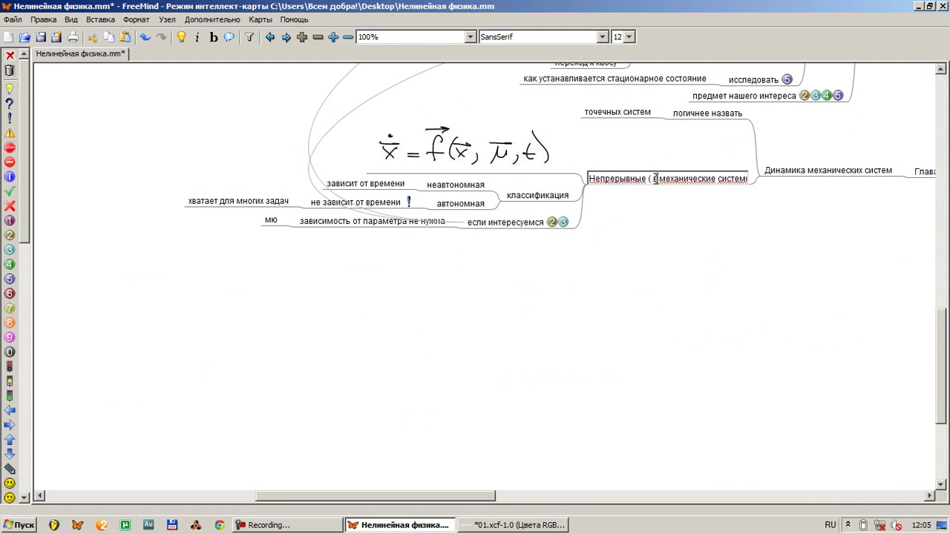
pyautogui.press('BackSpace')
pyautogui.press('Return')
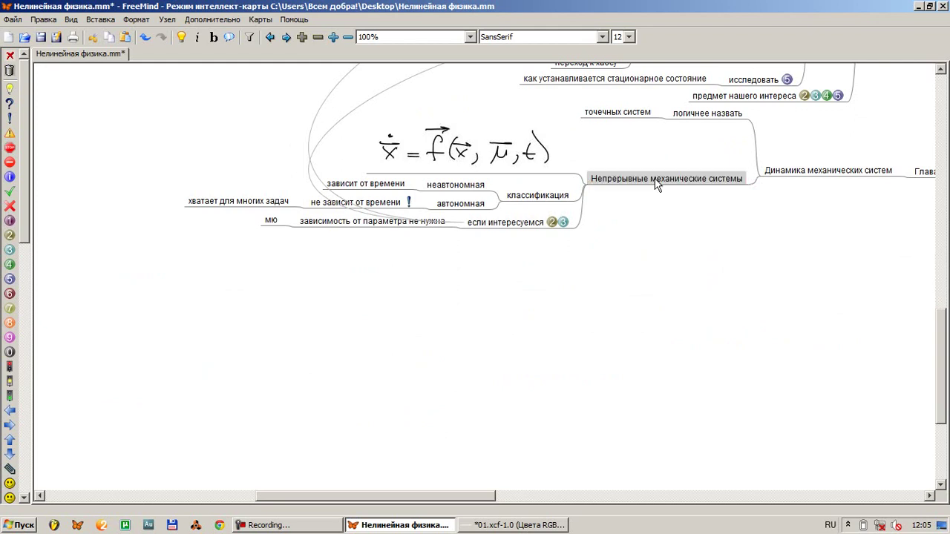
# Add the child "непрерывные во времени" to "Непрерывные механические системы" and move it above the equation
pyautogui.press('Insert')
pyautogui.write('непреры')
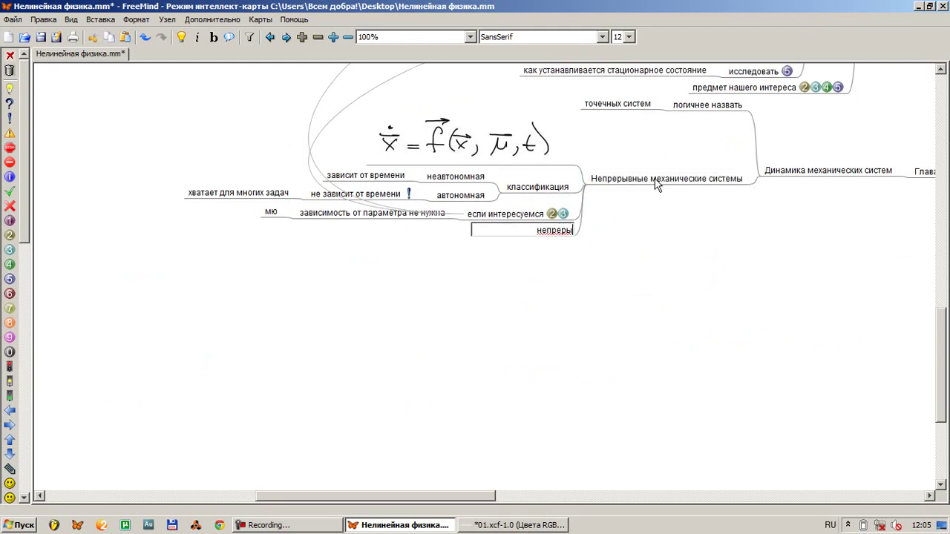
pyautogui.write('вные во времени')
pyautogui.press('Return')
pyautogui.moveTo(546, 236); pyautogui.dragTo(538, 159)
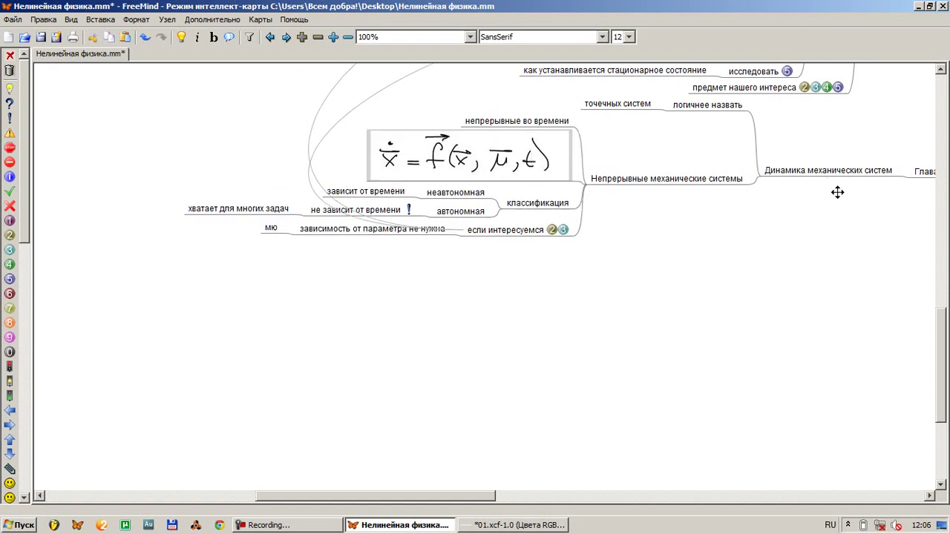
# Add the node "Параграф 1" under "Динамика механических систем" and nest "фазовое пространство" under it
pyautogui.moveTo(831, 187); pyautogui.dragTo(592, 246)
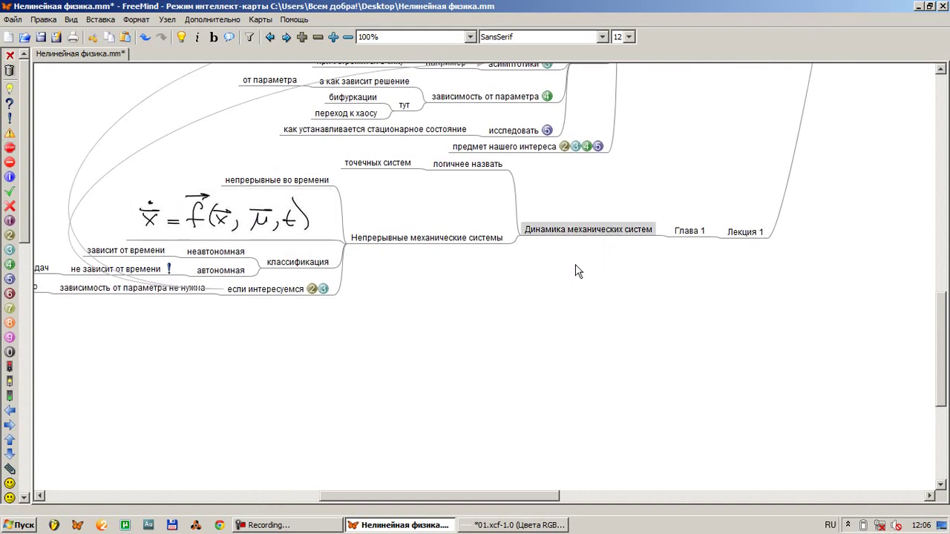
pyautogui.press('Right')
pyautogui.press('Return')
pyautogui.write('Параграф 1')
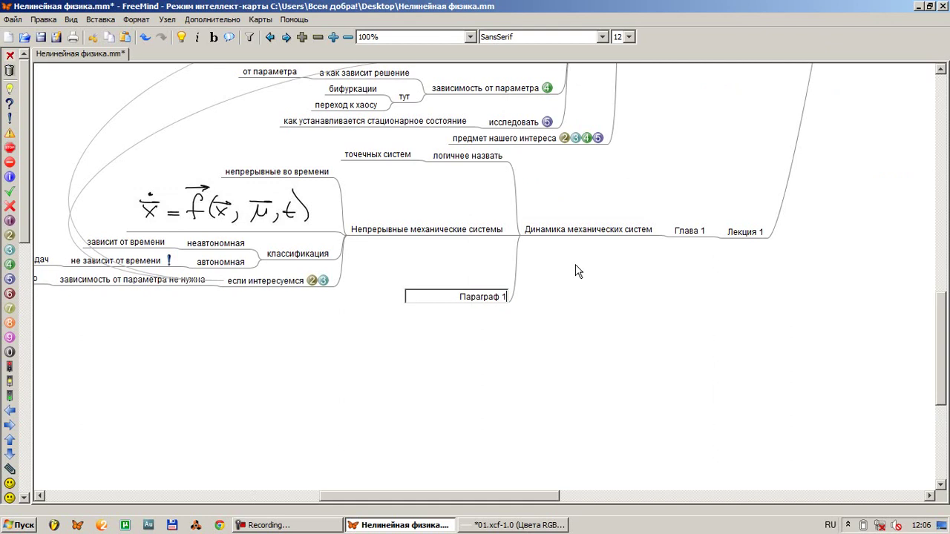
pyautogui.press('Return')
pyautogui.press('Insert')
pyautogui.write('азовое про')
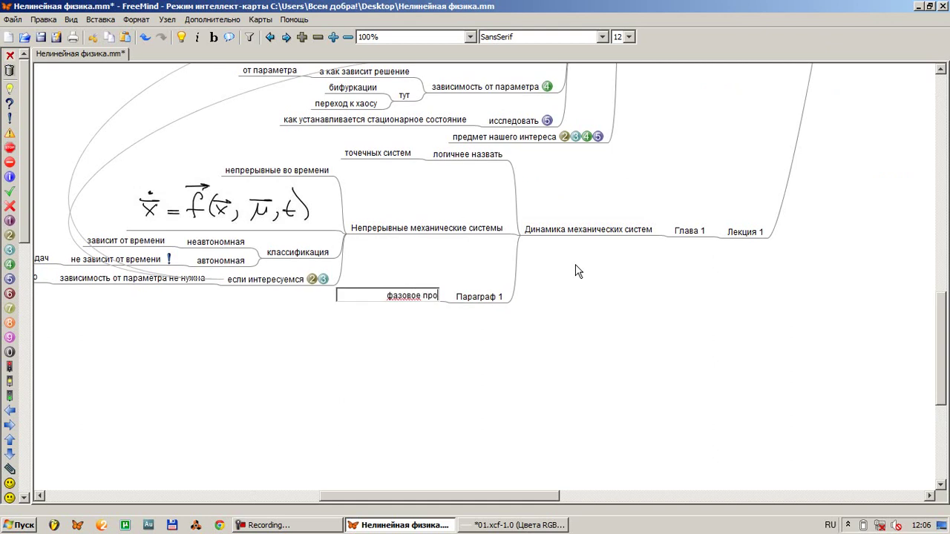
pyautogui.write('странство')
pyautogui.press('Return')
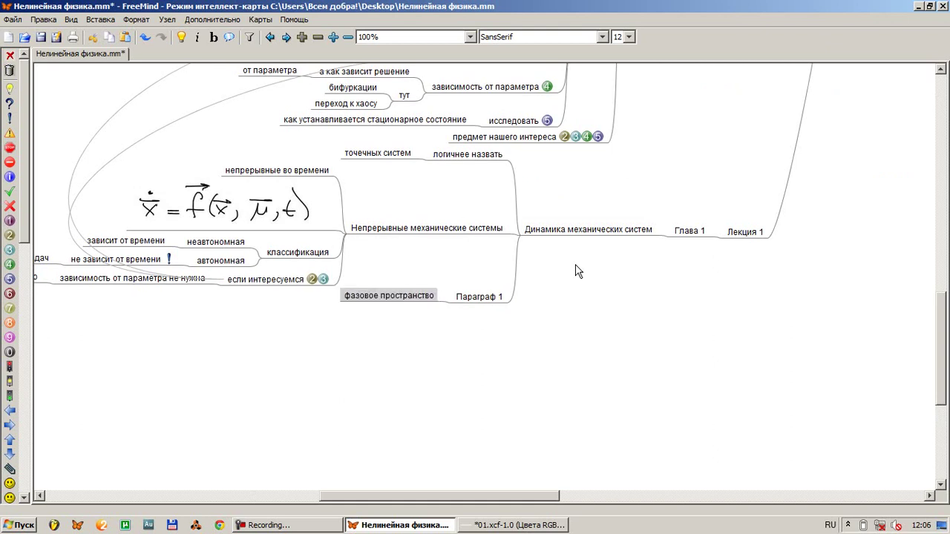
# Mark the "Глава 1" and "Параграф 1" nodes with the light bulb icon
pyautogui.press('Up')
pyautogui.press('Up')
pyautogui.press('Down')
pyautogui.press('Right')
pyautogui.press('Down')
pyautogui.press('Right')
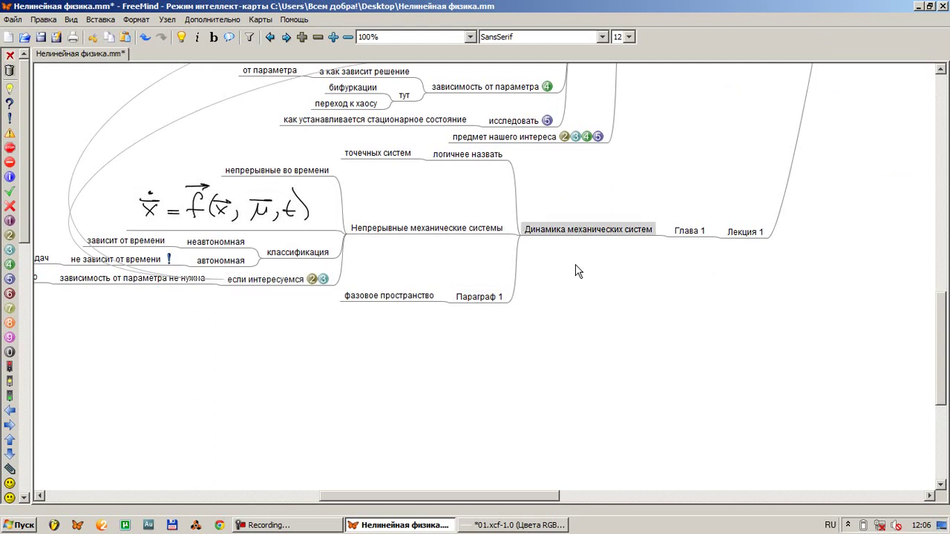
pyautogui.click(684, 231)
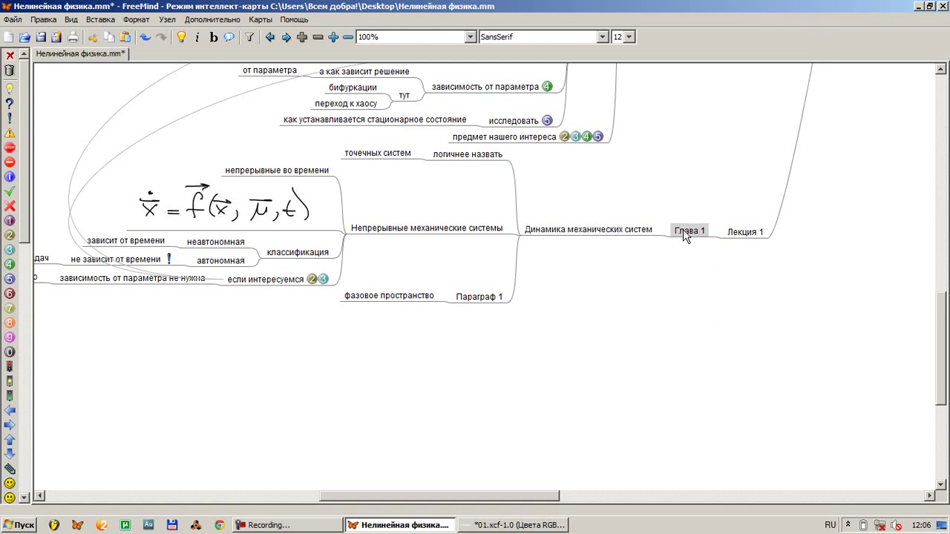
pyautogui.click(10, 89)
pyautogui.click(458, 300)
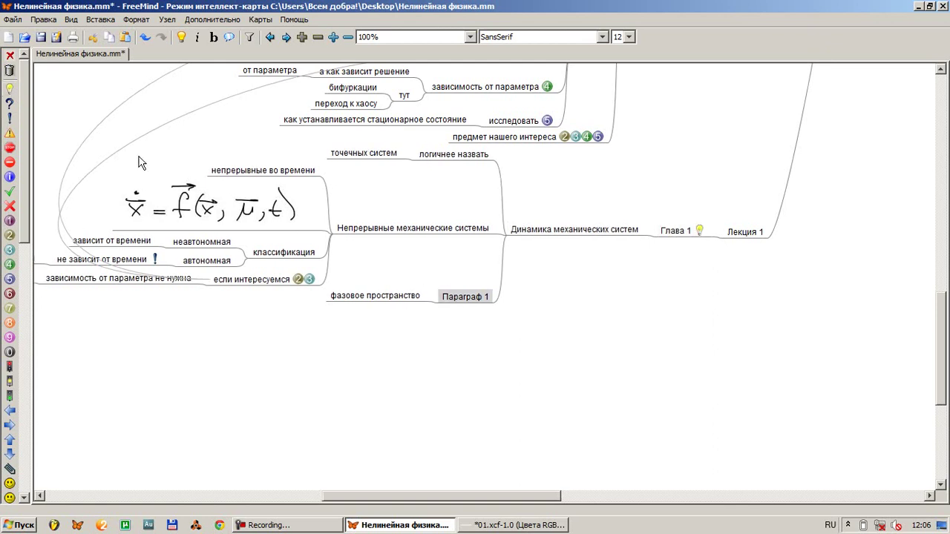
pyautogui.click(8, 89)
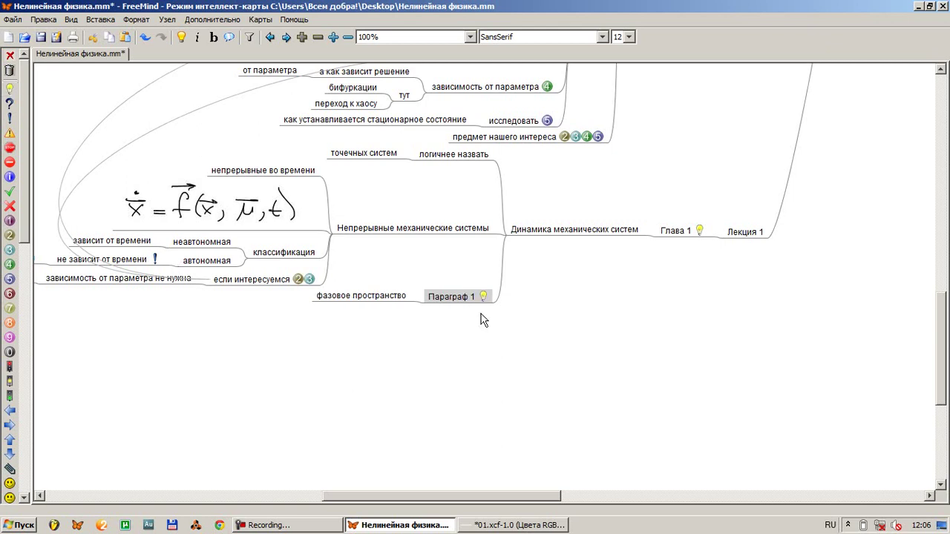
# Nest the node "N-мерное пространство" under "фазовое пространство"
pyautogui.moveTo(715, 270); pyautogui.dragTo(848, 215)
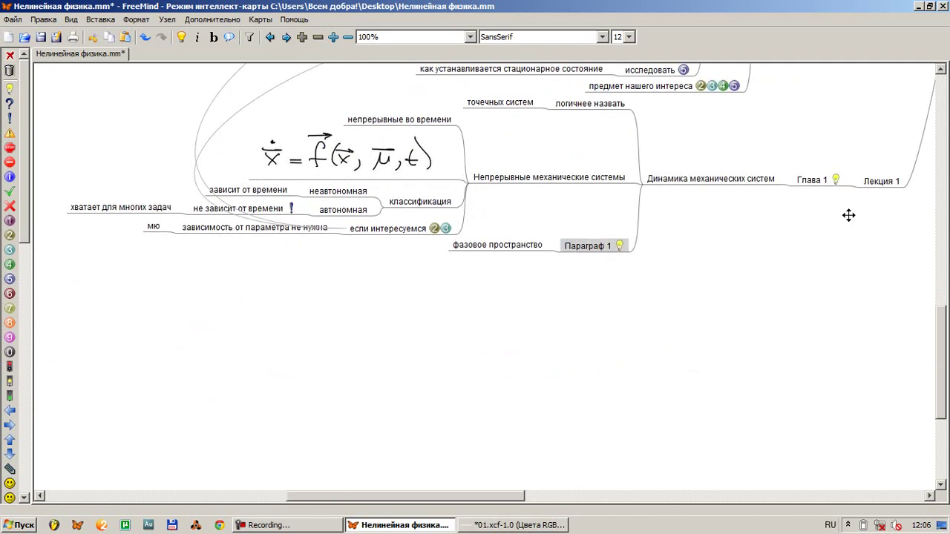
pyautogui.press('Left')
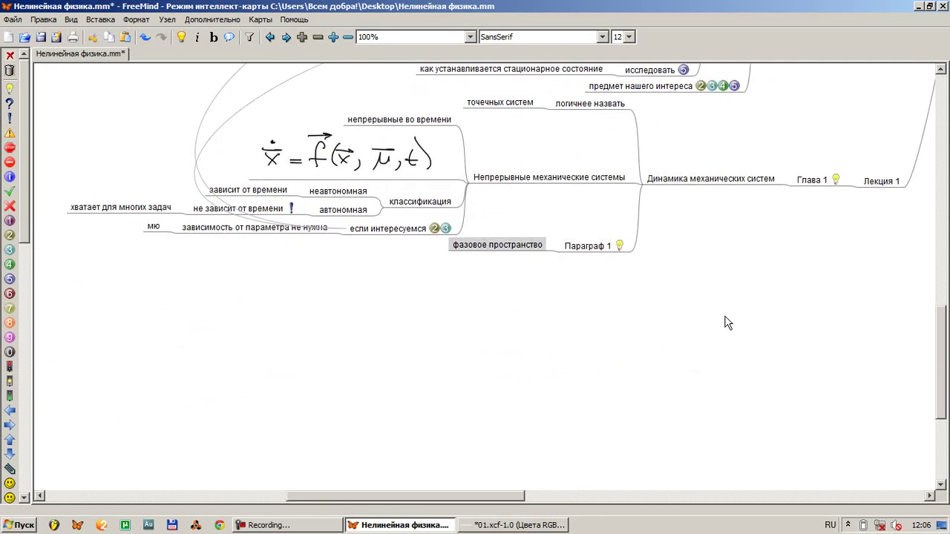
pyautogui.press('Insert')
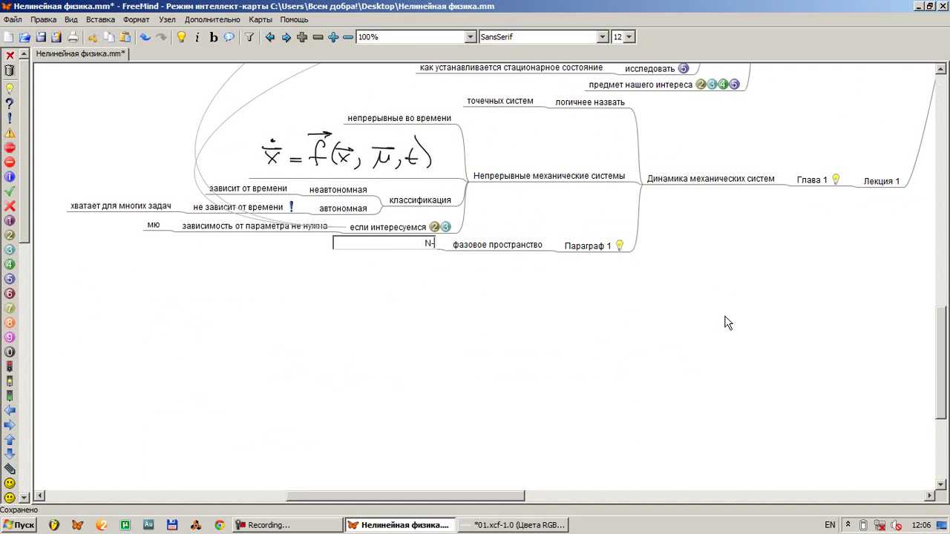
pyautogui.write('N-')
pyautogui.hotkey('alt', 'shift')
pyautogui.write('мерное пространство')
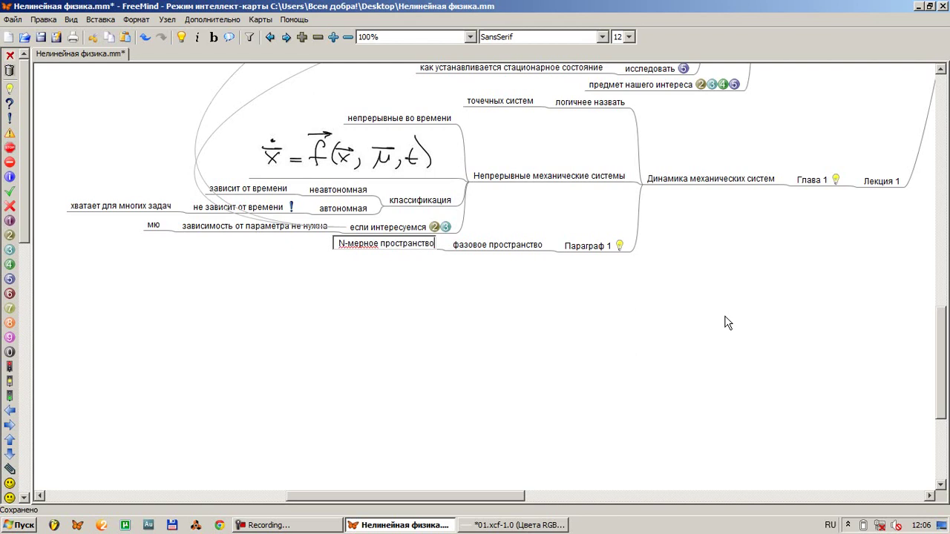
pyautogui.press('Return')
# Nest "динамических переменных" under "N-мерное пространство" and save the map
pyautogui.press('Insert')
pyautogui.write('данамических')
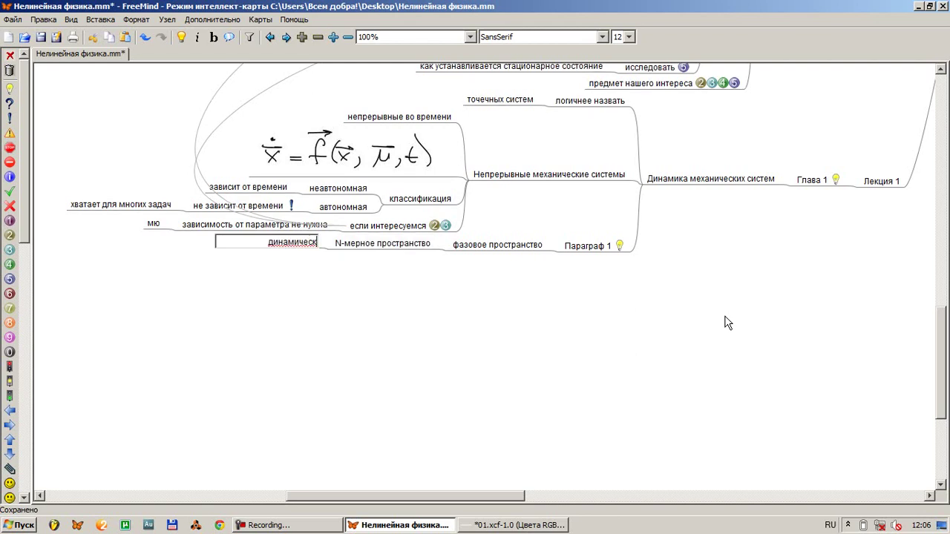
pyautogui.write(' переменных')
pyautogui.press('Return')
pyautogui.hotkey('ctrl', 's')
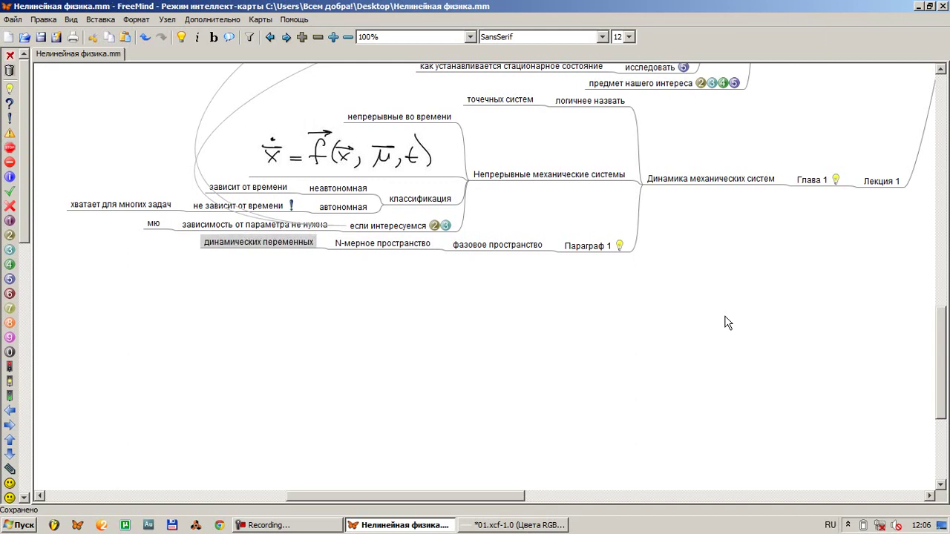
# Switch to the GIMP notes and go to the blank space below the "AABBC" discrete system example
pyautogui.hotkey('alt', 'Tab')
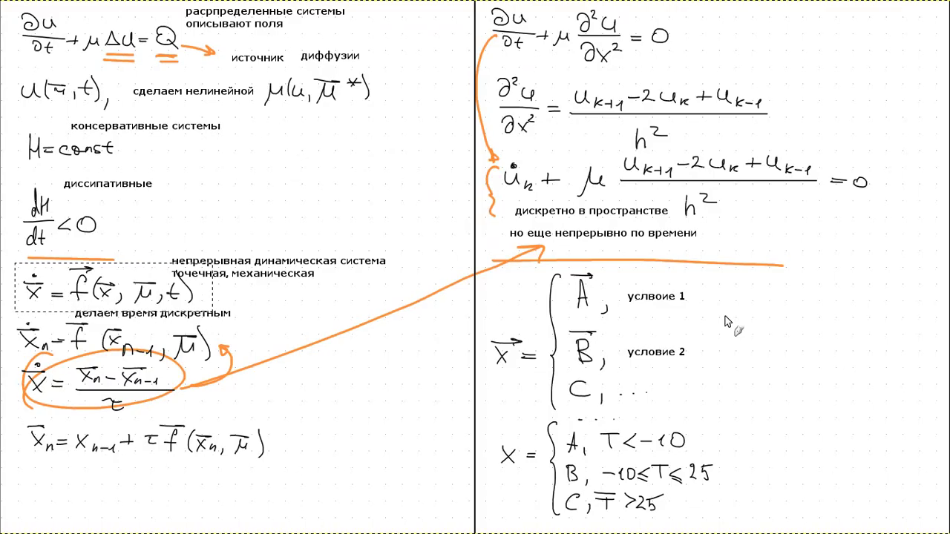
pyautogui.hscroll(5, 727, 322)
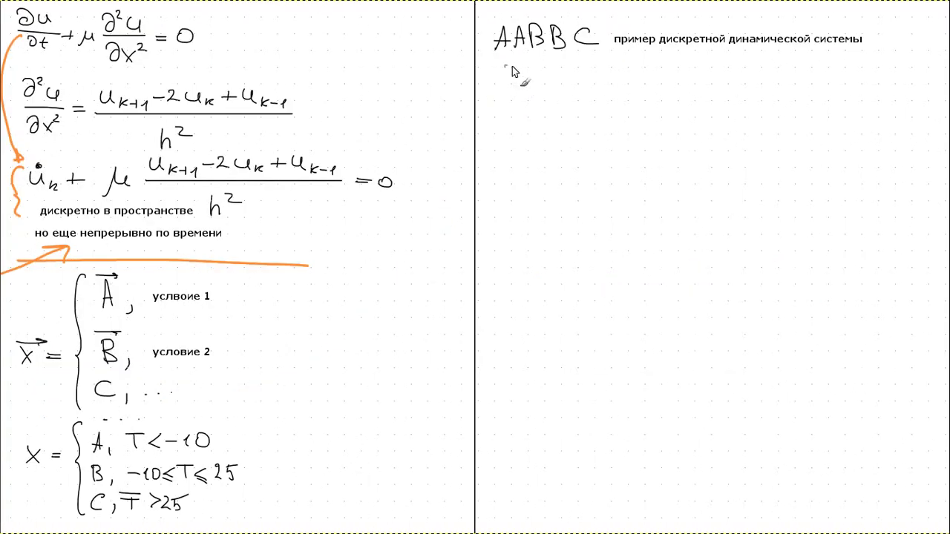
pyautogui.click(562, 83)
pyautogui.scroll(-5, 547, 110)
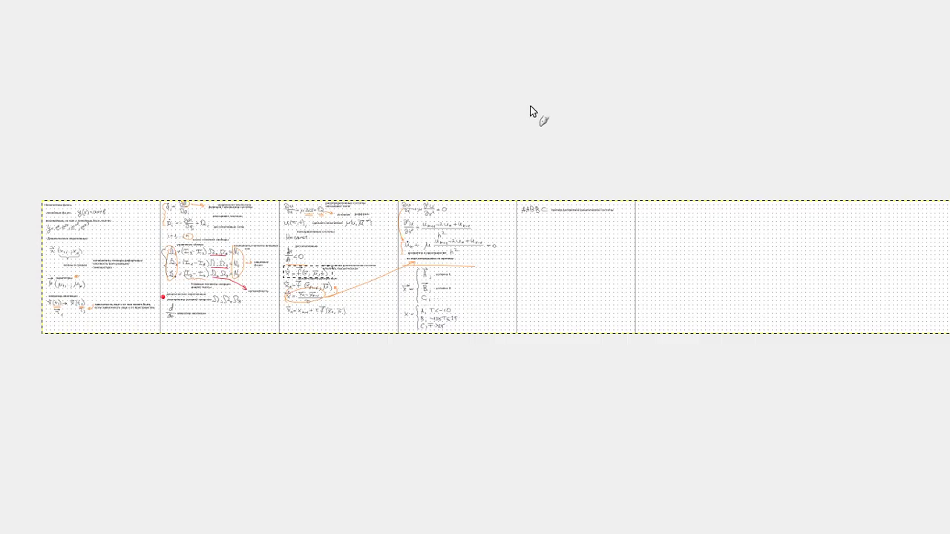
pyautogui.scroll(5, 525, 107)
pyautogui.scroll(5, 524, 98)
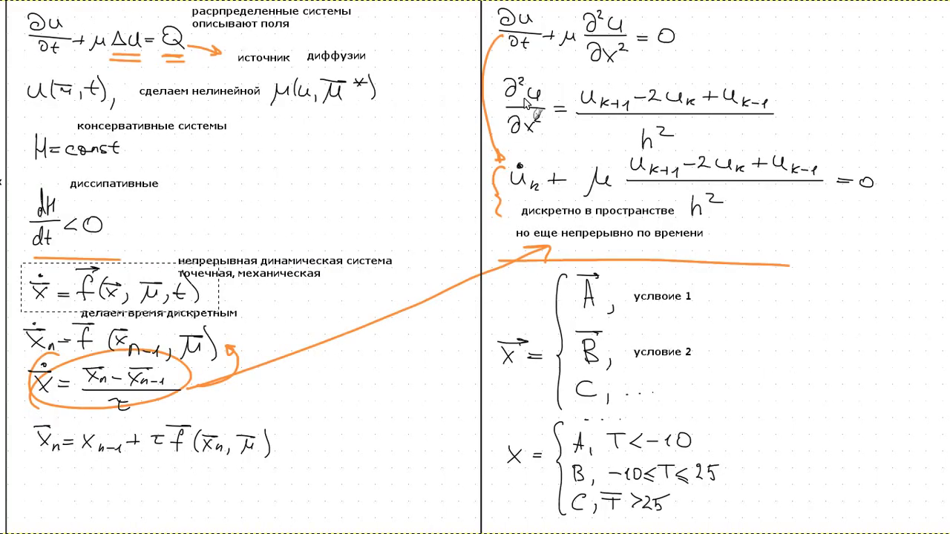
pyautogui.scroll(-10, 524, 98)
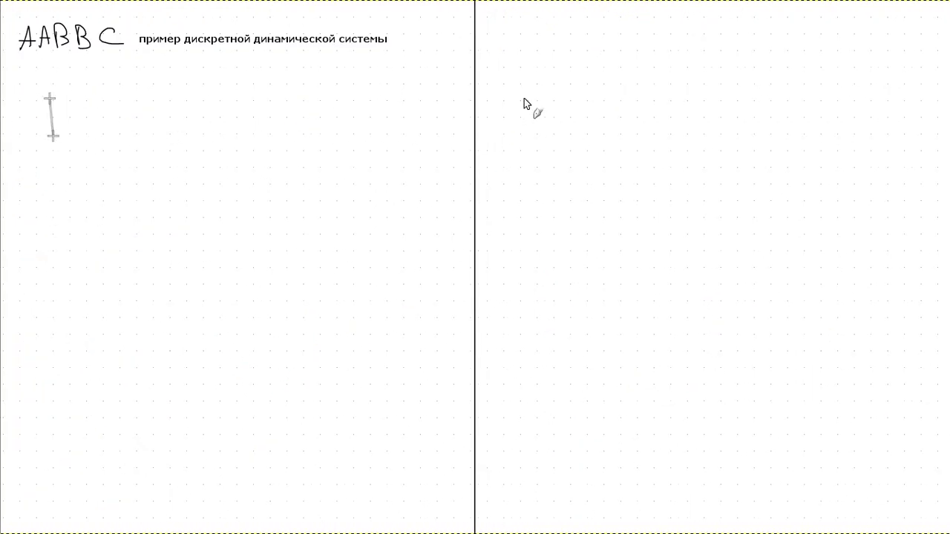